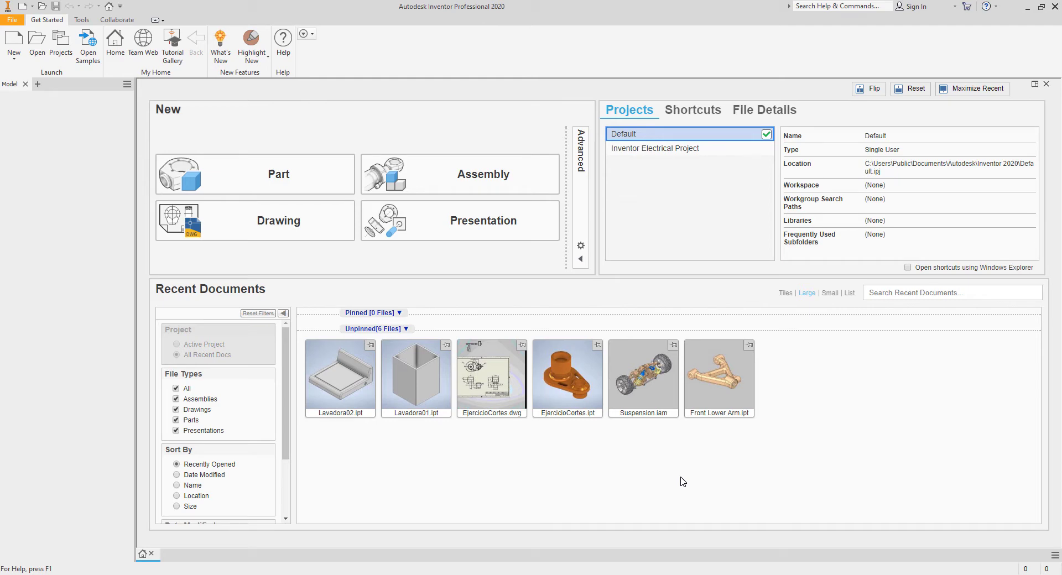
Step: Create a metric part from the Standard (mm).ipt template and start a sketch on the XZ plane, with X pointing right
{"action": "left_click", "coordinate": [14, 43]}
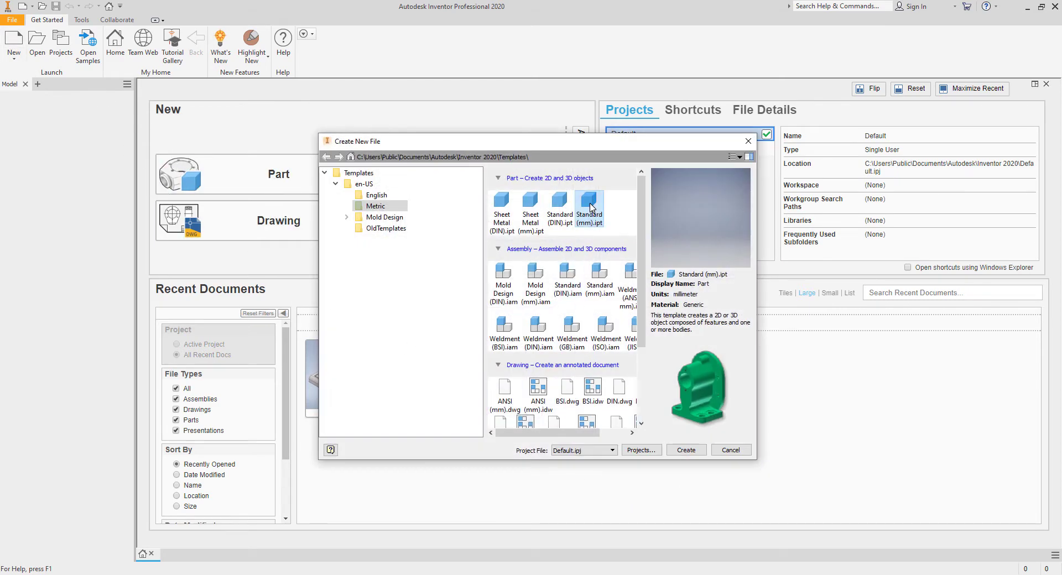
{"action": "left_click", "coordinate": [695, 450]}
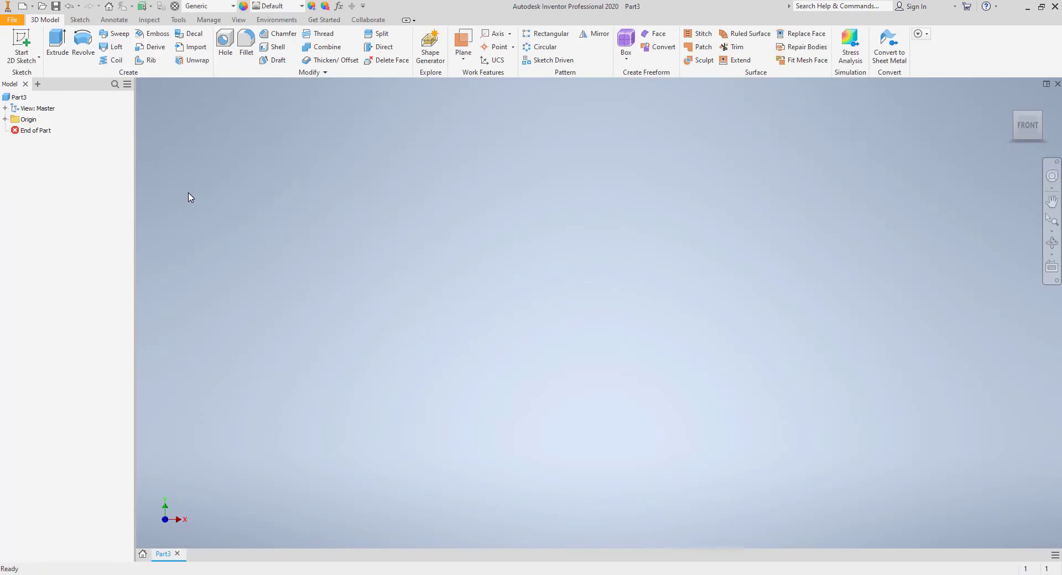
{"action": "left_click", "coordinate": [20, 42]}
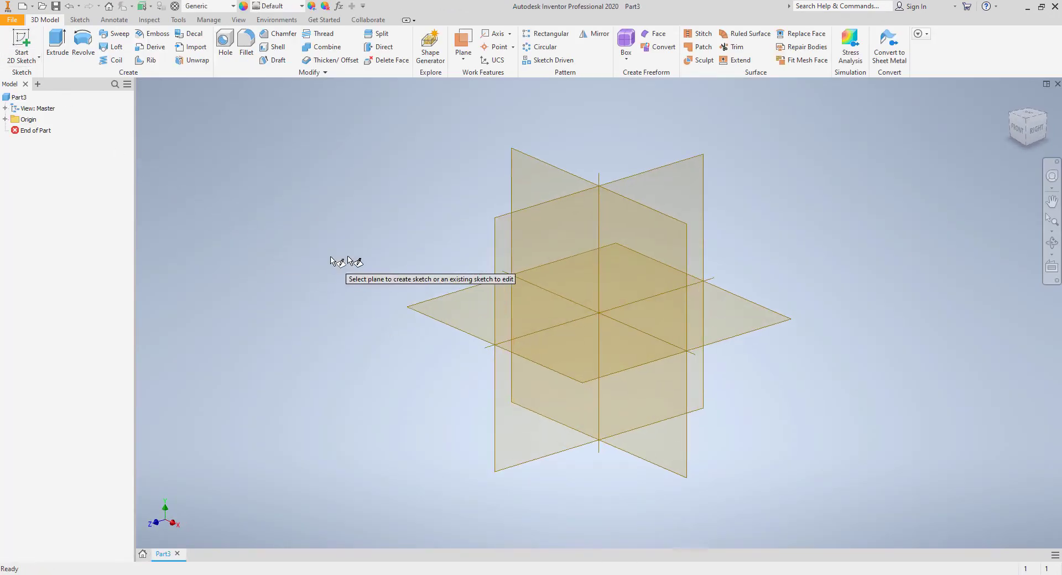
{"action": "left_click", "coordinate": [441, 313]}
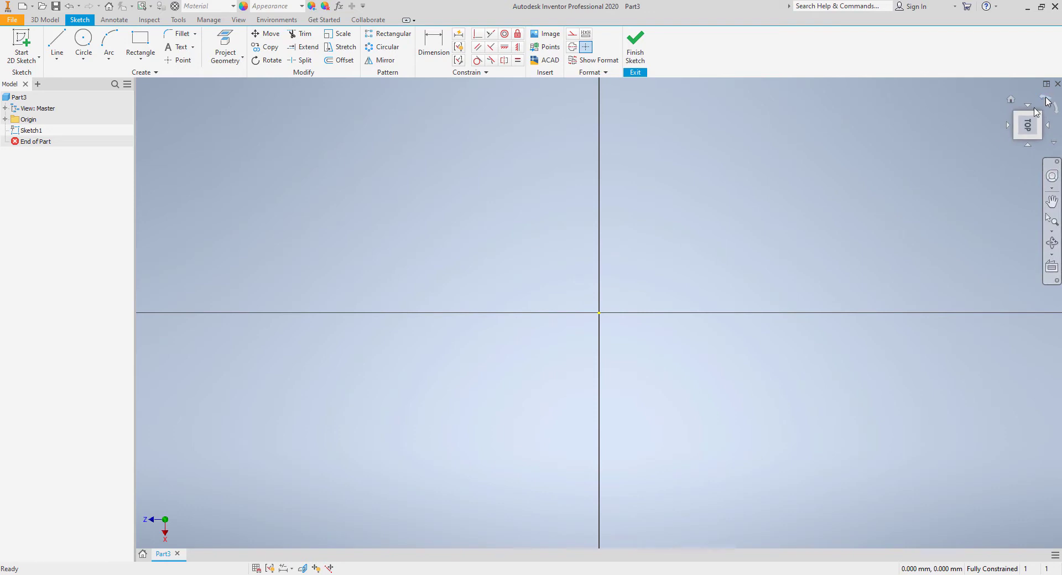
{"action": "left_click", "coordinate": [1047, 102]}
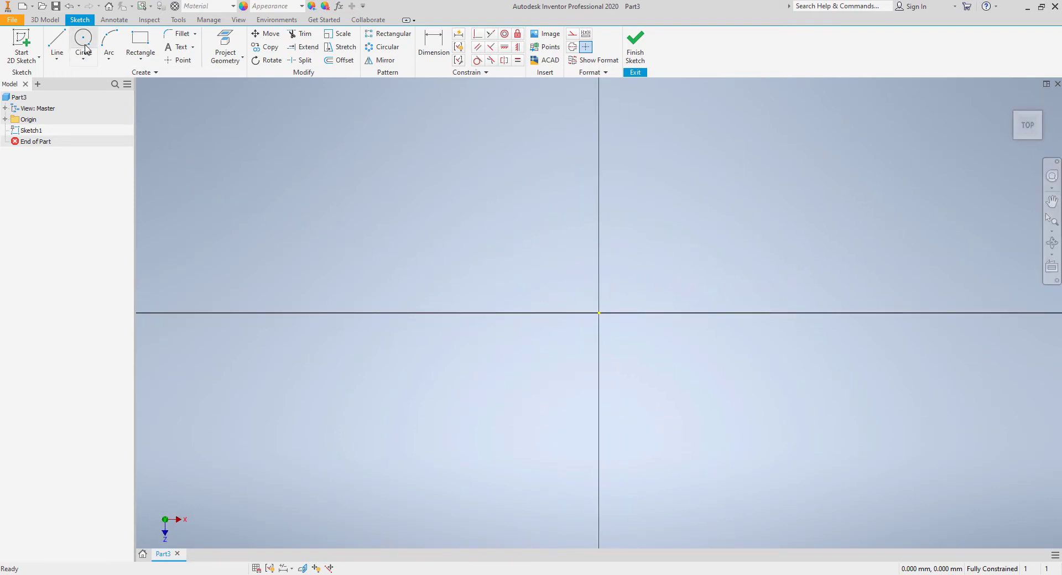
Step: Draw a two-point center rectangle on the sketch origin, 200 mm wide and 150 mm high
{"action": "left_click", "coordinate": [145, 44]}
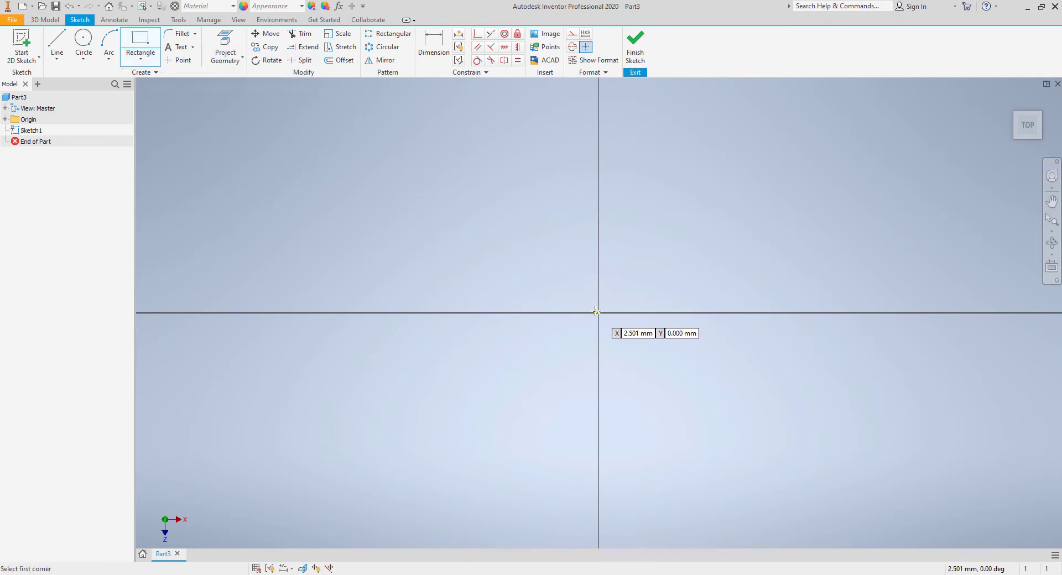
{"action": "left_click", "coordinate": [142, 59]}
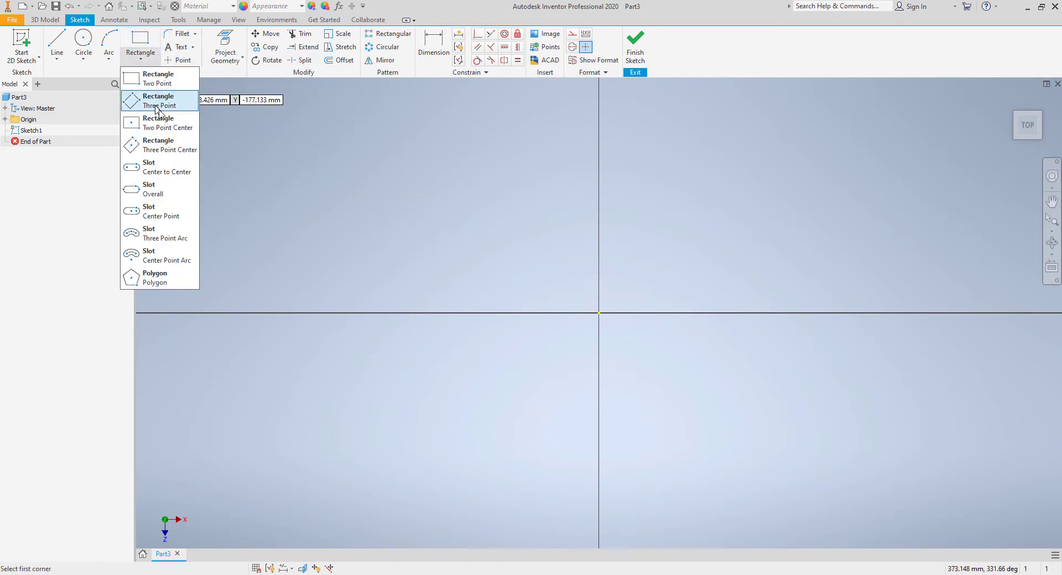
{"action": "left_click", "coordinate": [166, 123]}
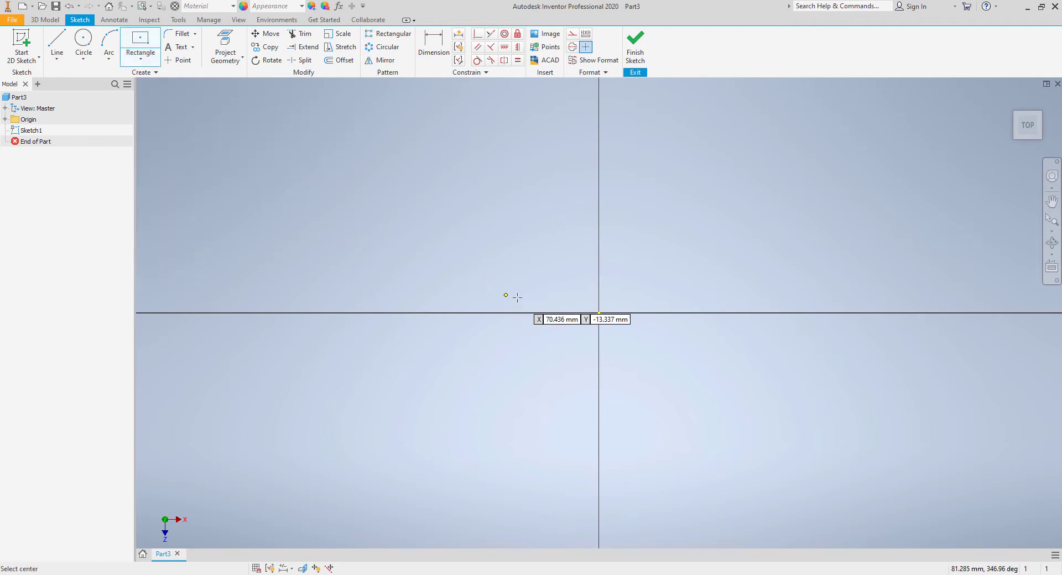
{"action": "left_click", "coordinate": [599, 314]}
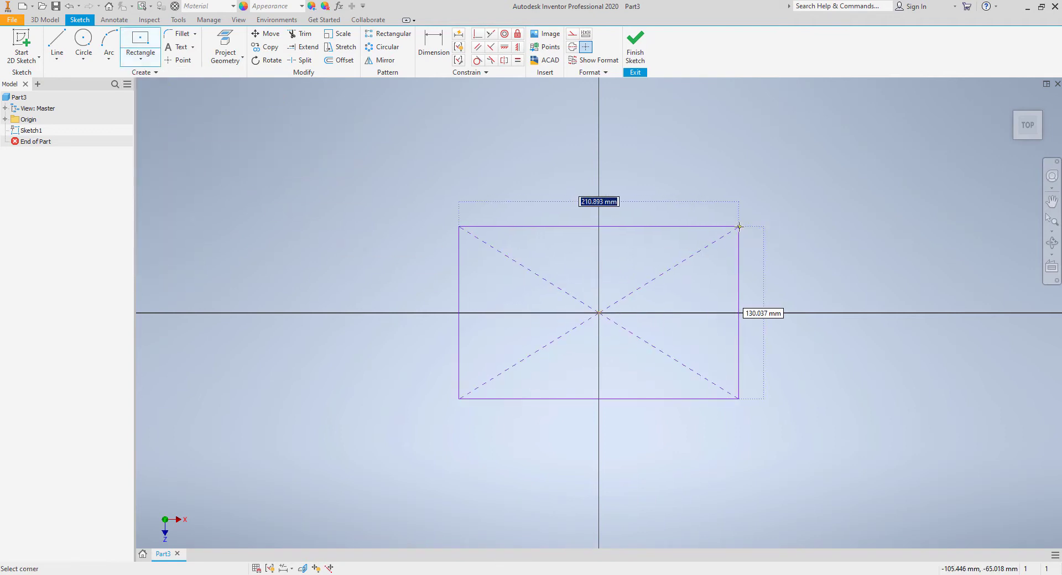
{"action": "type", "text": "200"}
{"action": "key", "text": "Tab"}
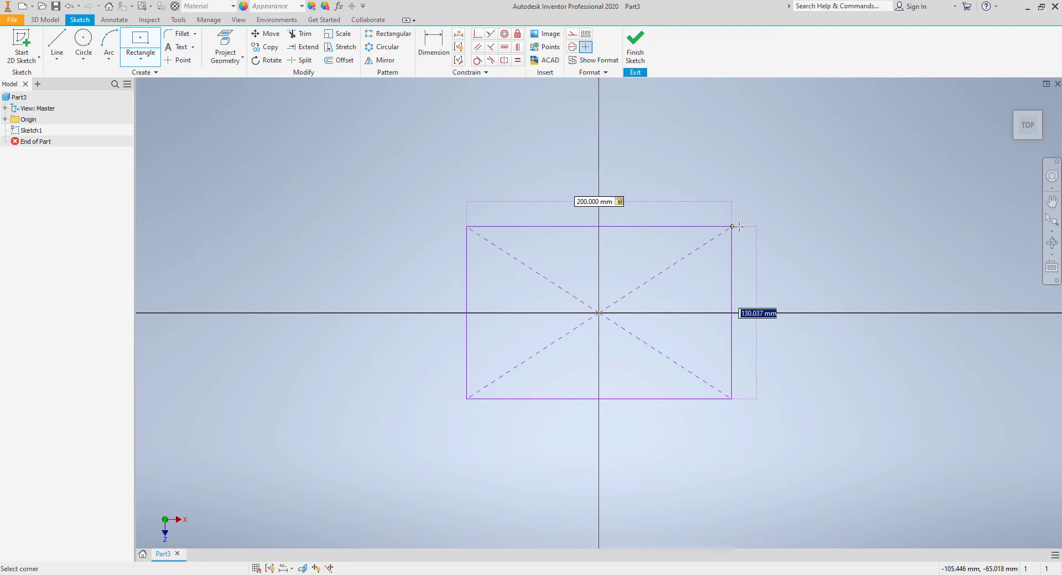
{"action": "type", "text": "150"}
{"action": "key", "text": "Return"}
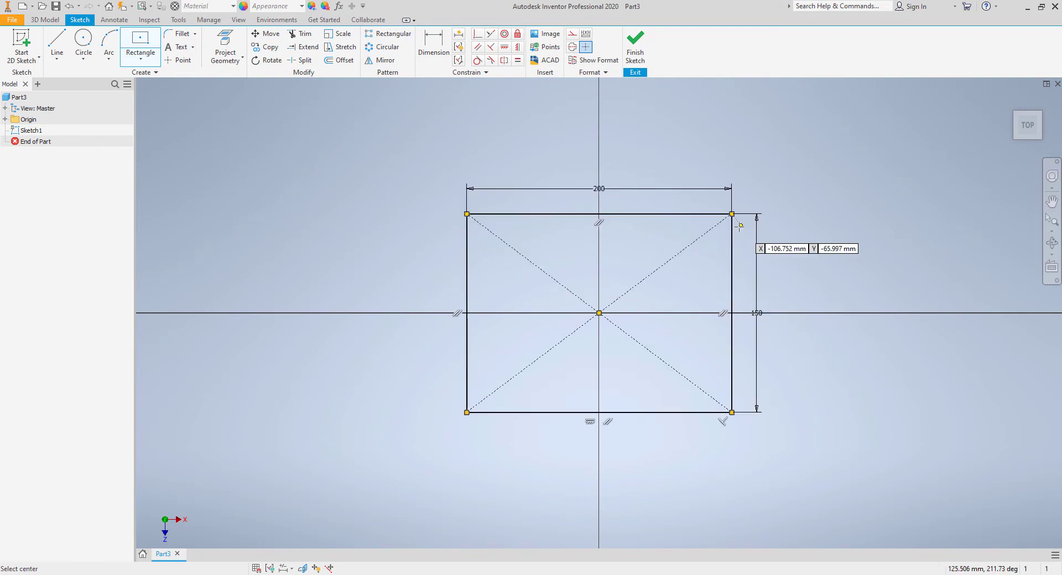
Step: Sketch a circle outside the rectangle, beyond its upper right corner, centred at about (-183, -83) mm
{"action": "left_click", "coordinate": [82, 38]}
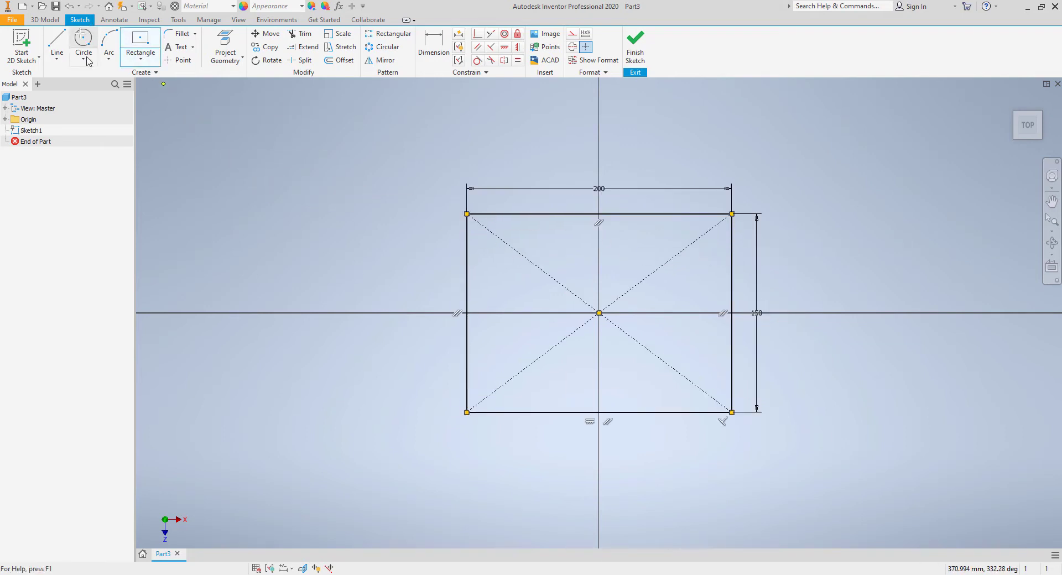
{"action": "left_click", "coordinate": [842, 203]}
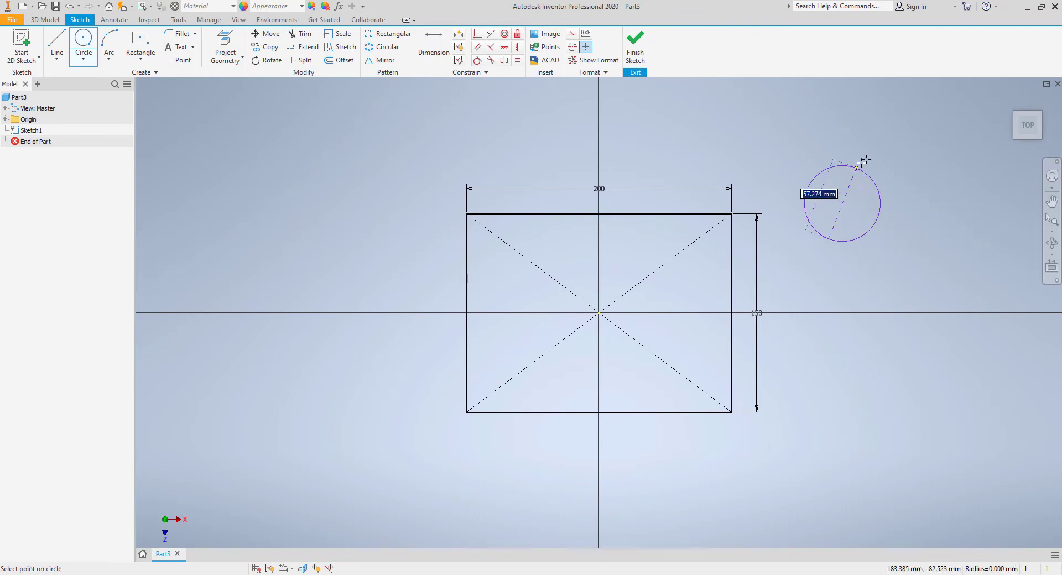
{"action": "left_click", "coordinate": [903, 203]}
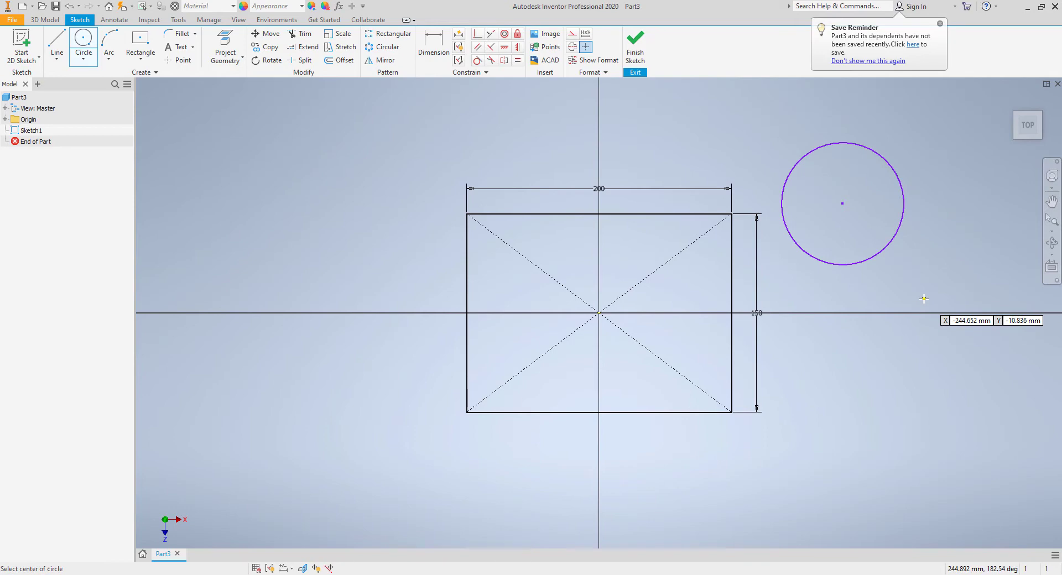
{"action": "left_click", "coordinate": [262, 32]}
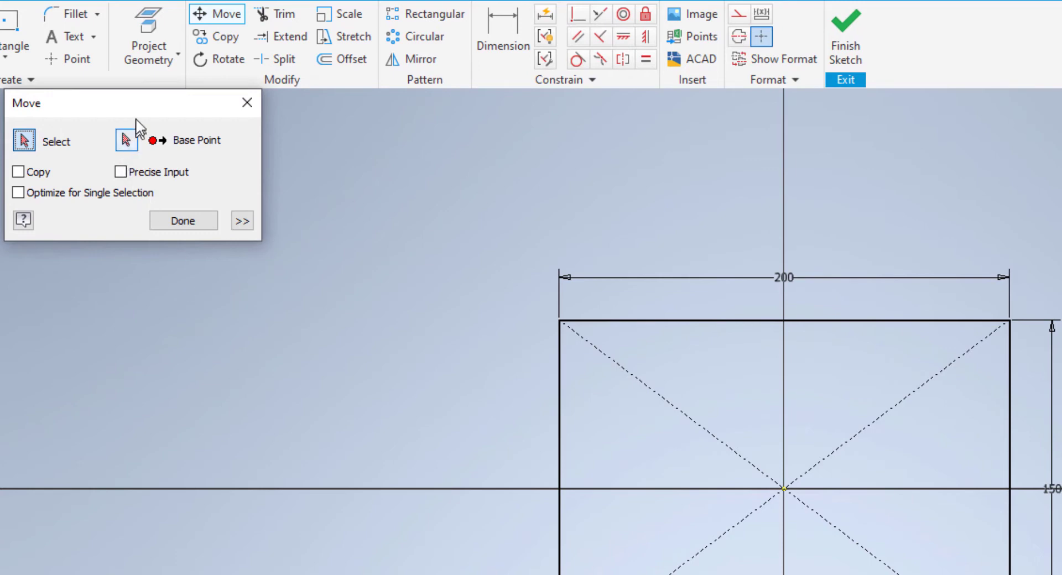
{"action": "mouse_move", "coordinate": [142, 116]}
{"action": "left_mouse_down"}
{"action": "mouse_move", "coordinate": [397, 337]}
{"action": "mouse_move", "coordinate": [447, 395]}
{"action": "mouse_move", "coordinate": [742, 449]}
{"action": "mouse_move", "coordinate": [784, 435]}
{"action": "left_mouse_up"}
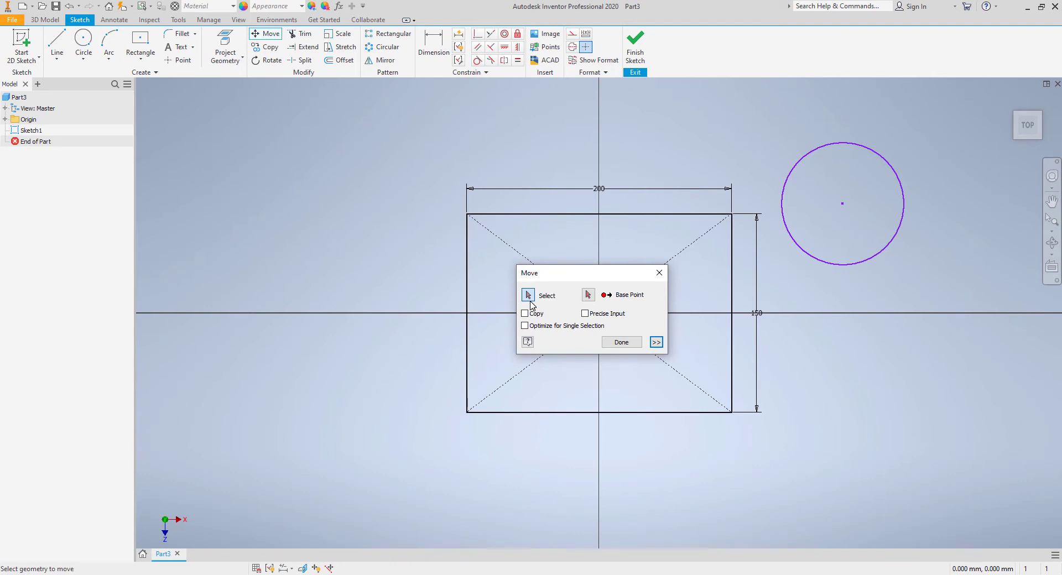
{"action": "left_click_drag", "start_coordinate": [570, 279], "coordinate": [346, 268]}
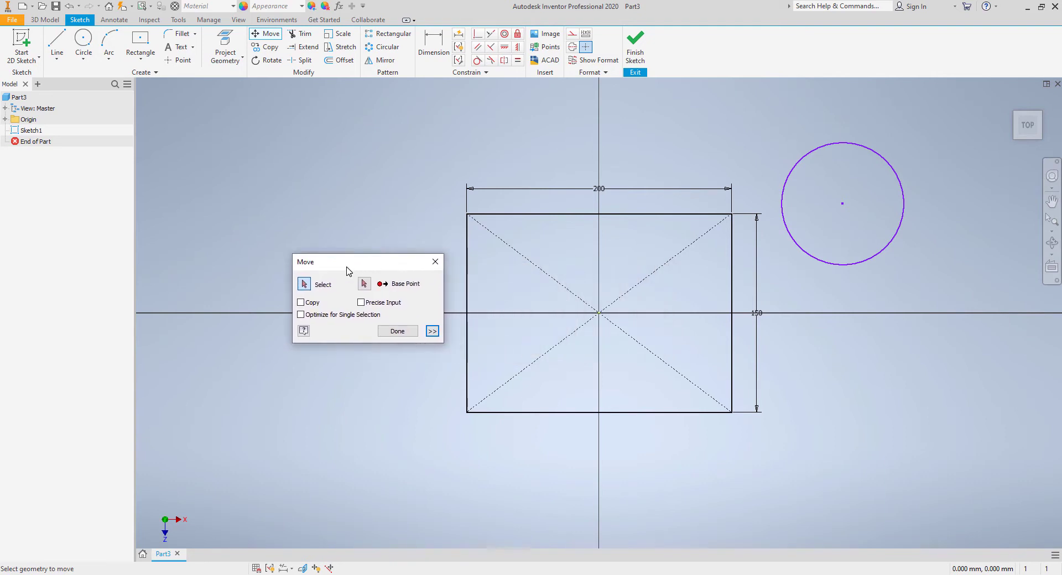
{"action": "left_click", "coordinate": [809, 260]}
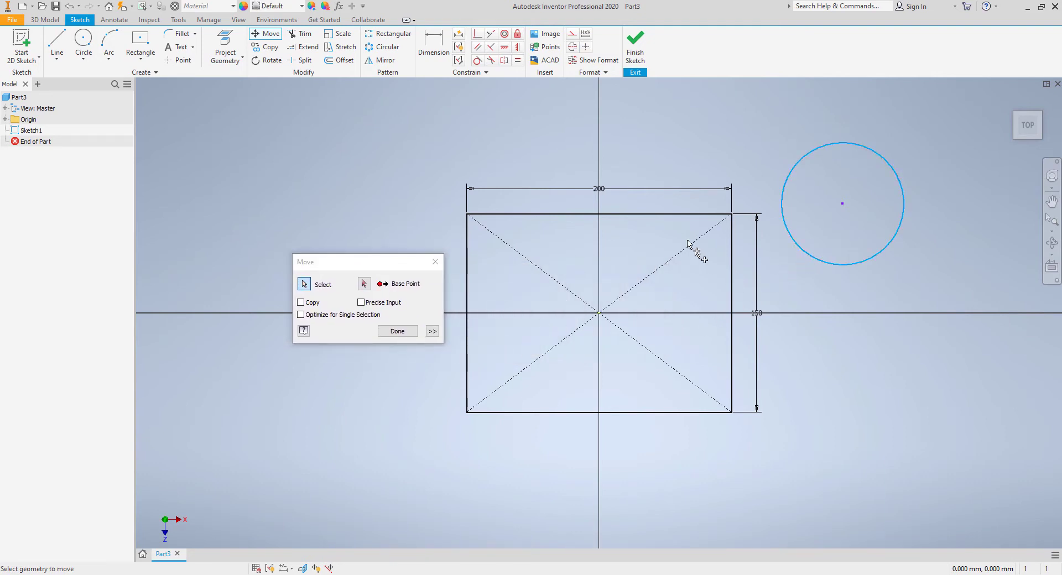
{"action": "left_click", "coordinate": [671, 214]}
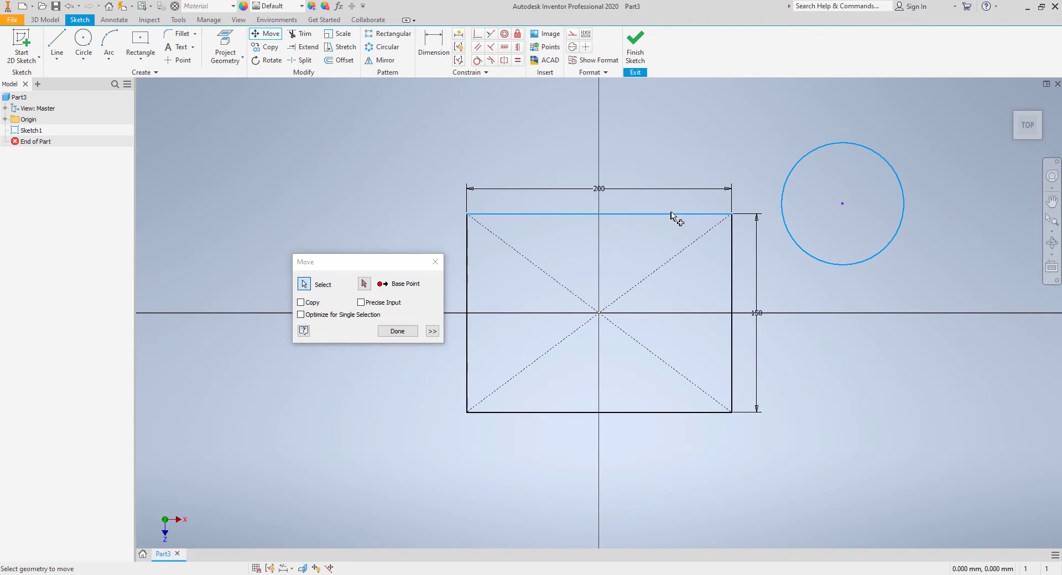
{"action": "left_click", "coordinate": [732, 269]}
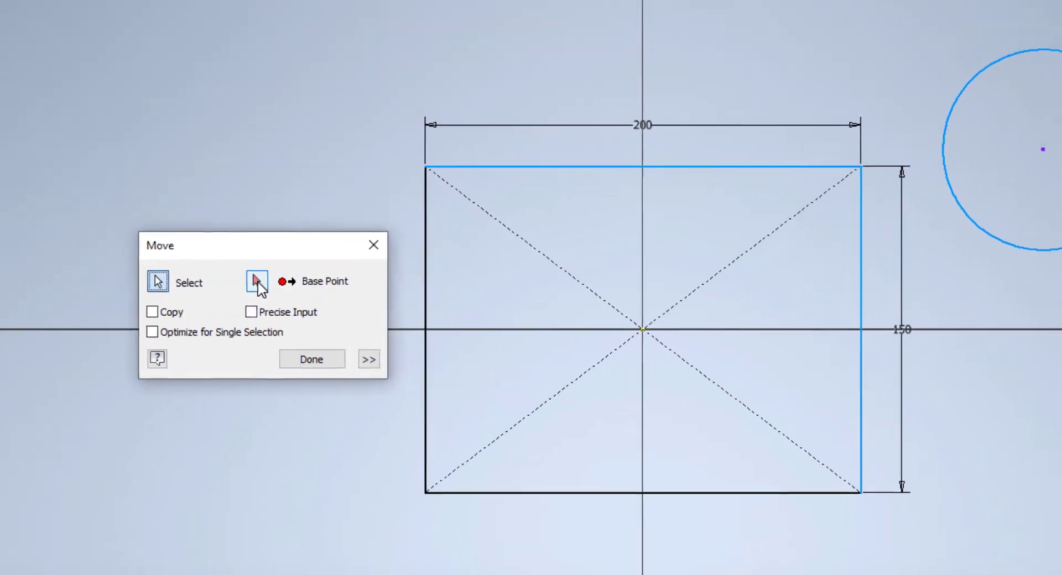
{"action": "left_click", "coordinate": [364, 284]}
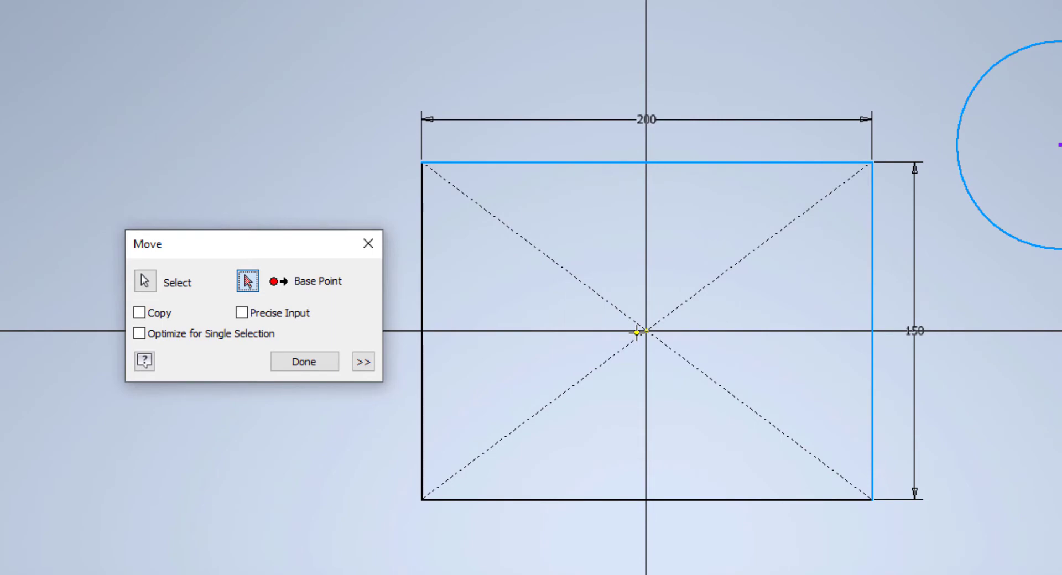
{"action": "key", "text": "Escape"}
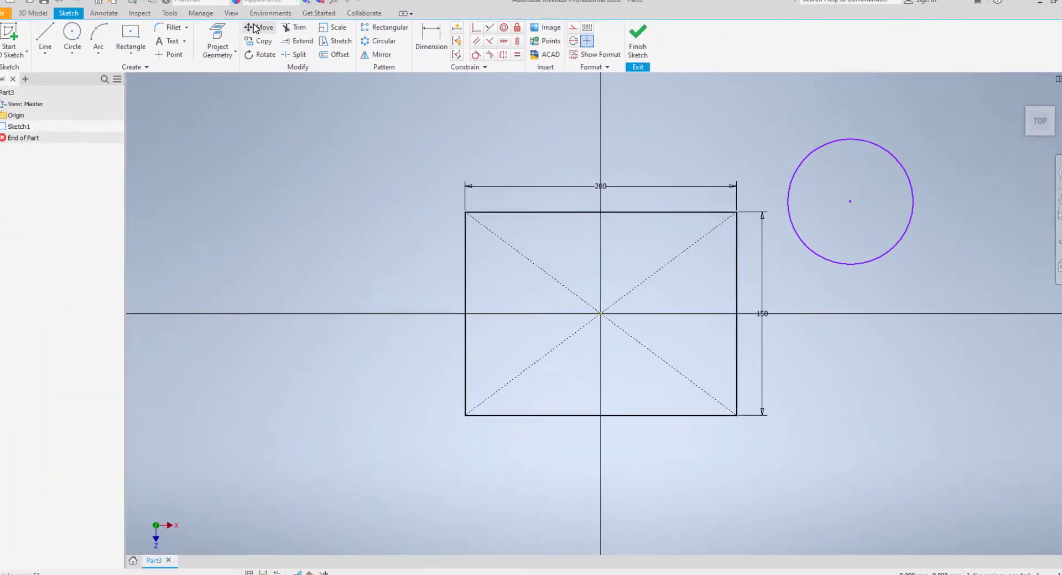
{"action": "left_click", "coordinate": [265, 35]}
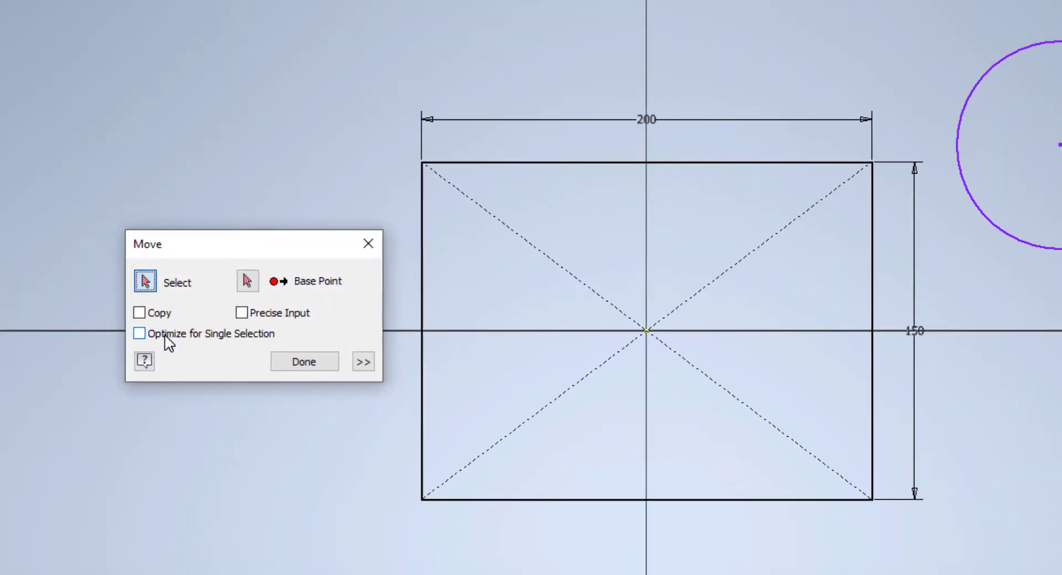
{"action": "left_click", "coordinate": [162, 334]}
{"action": "left_click", "coordinate": [1019, 240]}
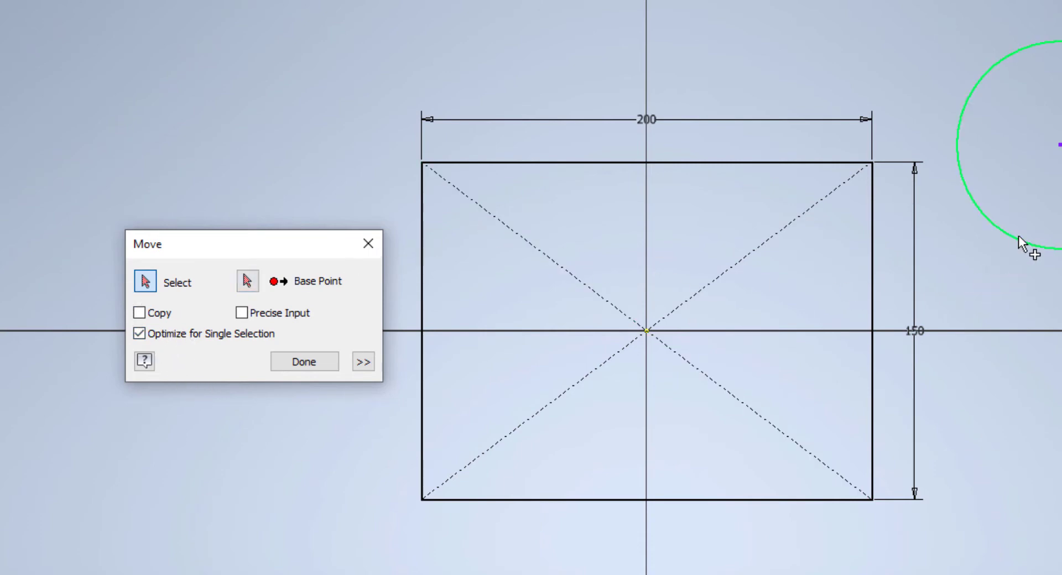
{"action": "left_click", "coordinate": [1017, 237]}
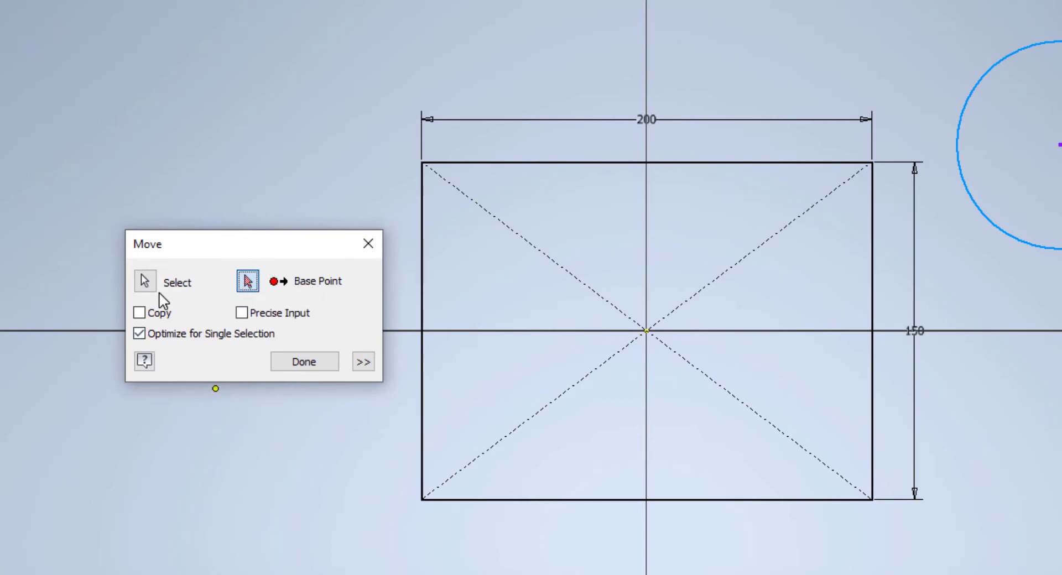
{"action": "left_click", "coordinate": [146, 278]}
{"action": "left_click", "coordinate": [628, 165]}
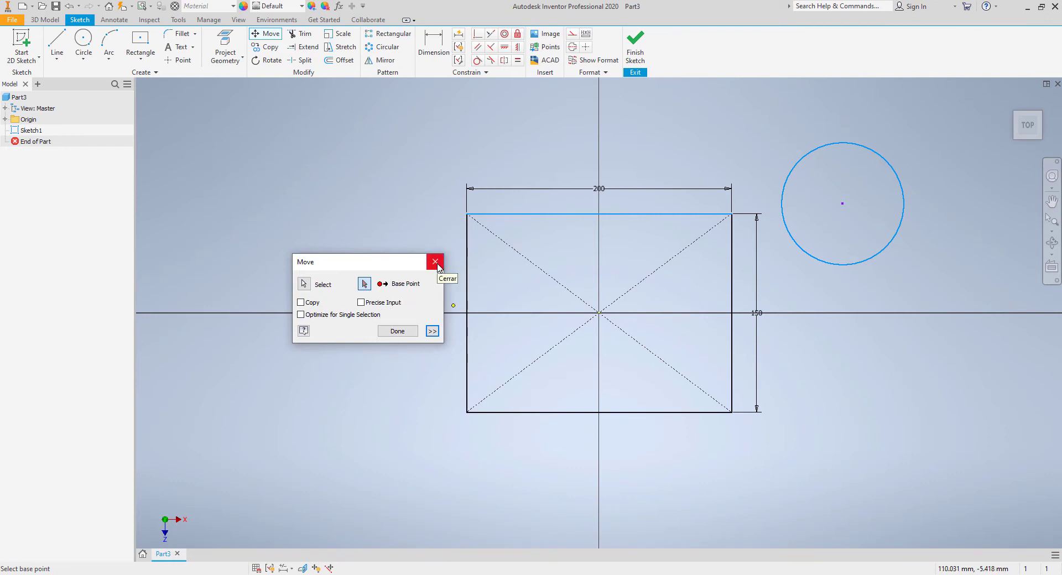
{"action": "left_click", "coordinate": [435, 263]}
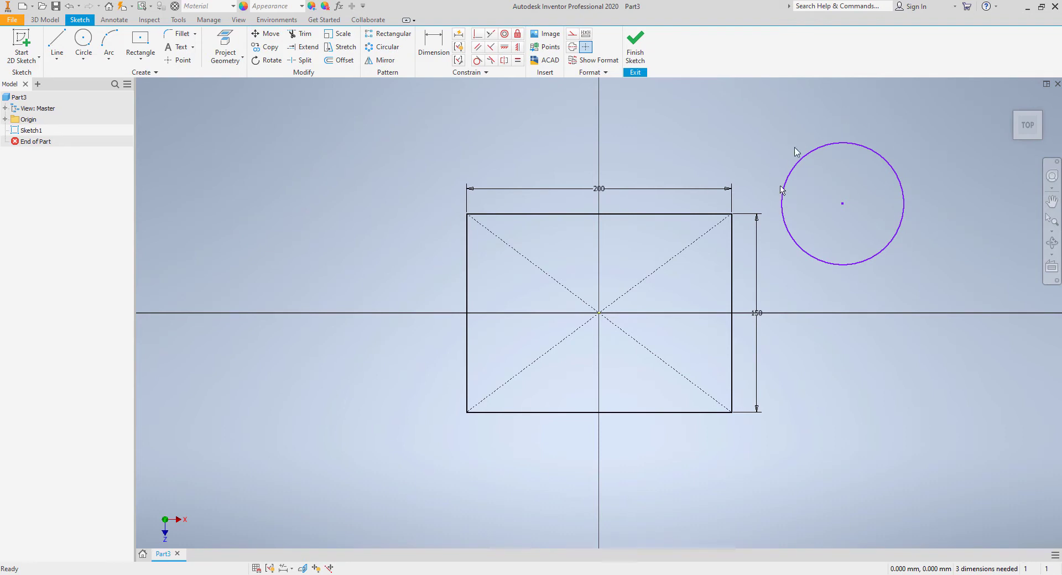
Step: Move the circle from its center point to the center of the rectangle at the sketch origin
{"action": "left_click", "coordinate": [266, 34]}
{"action": "left_click", "coordinate": [820, 261]}
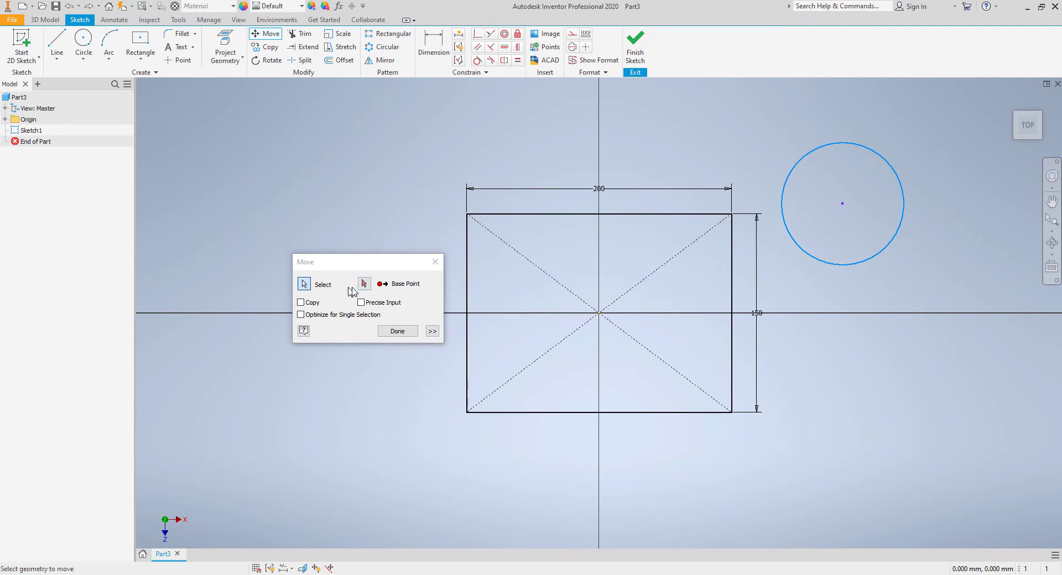
{"action": "left_click", "coordinate": [364, 283]}
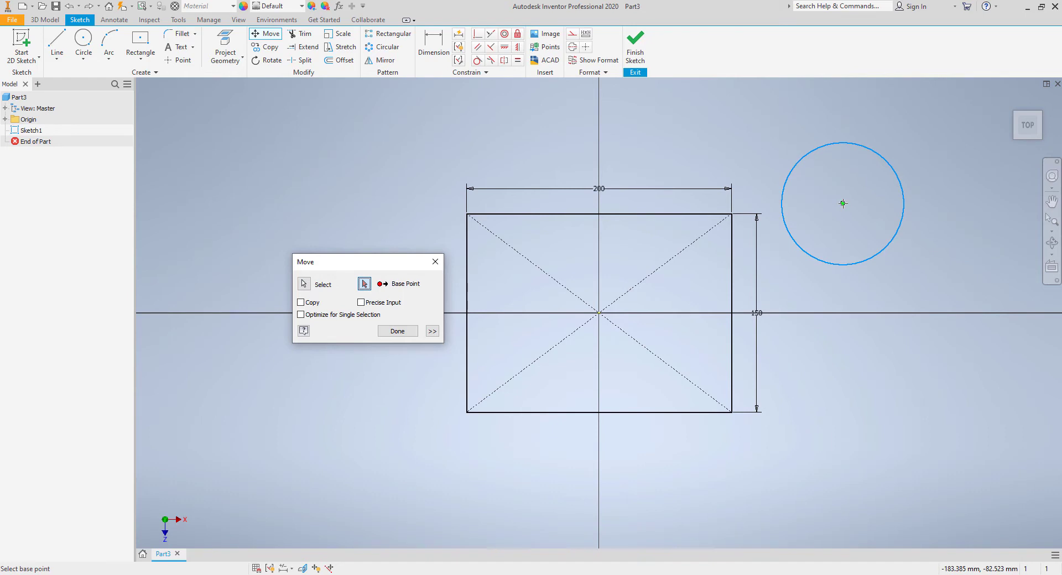
{"action": "left_click", "coordinate": [842, 203]}
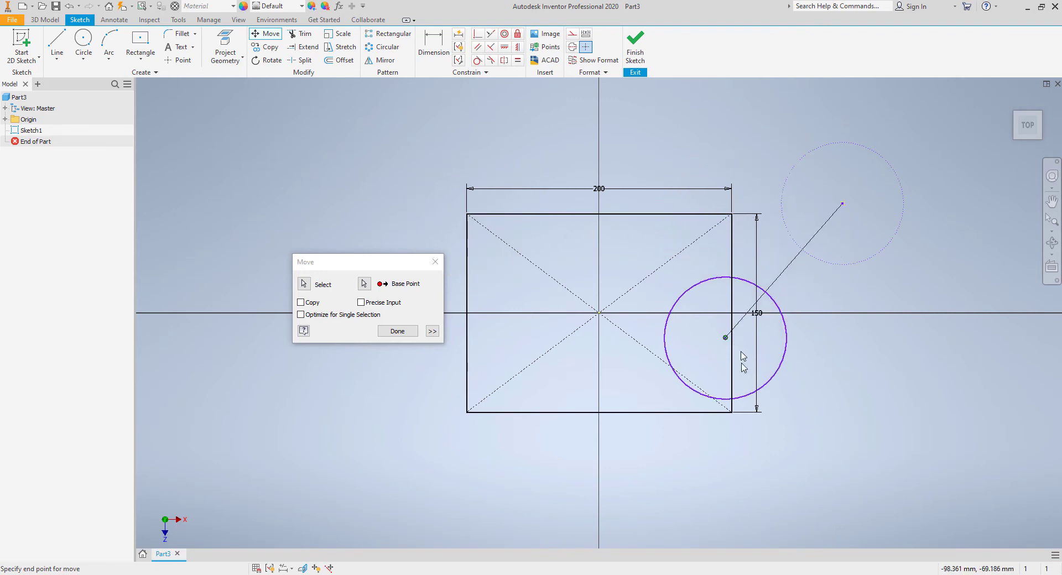
{"action": "left_click", "coordinate": [599, 314]}
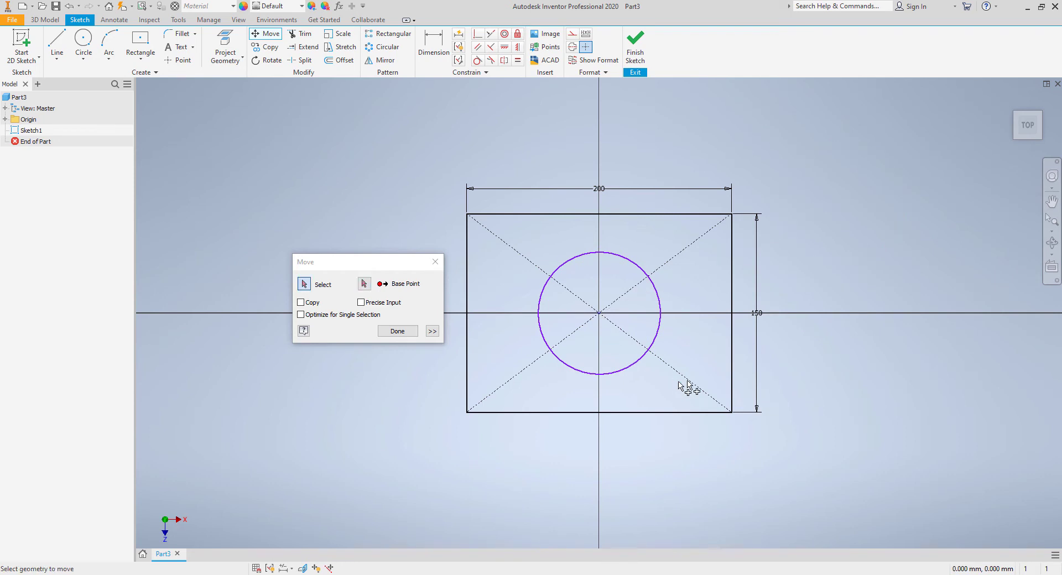
{"action": "left_click", "coordinate": [272, 36]}
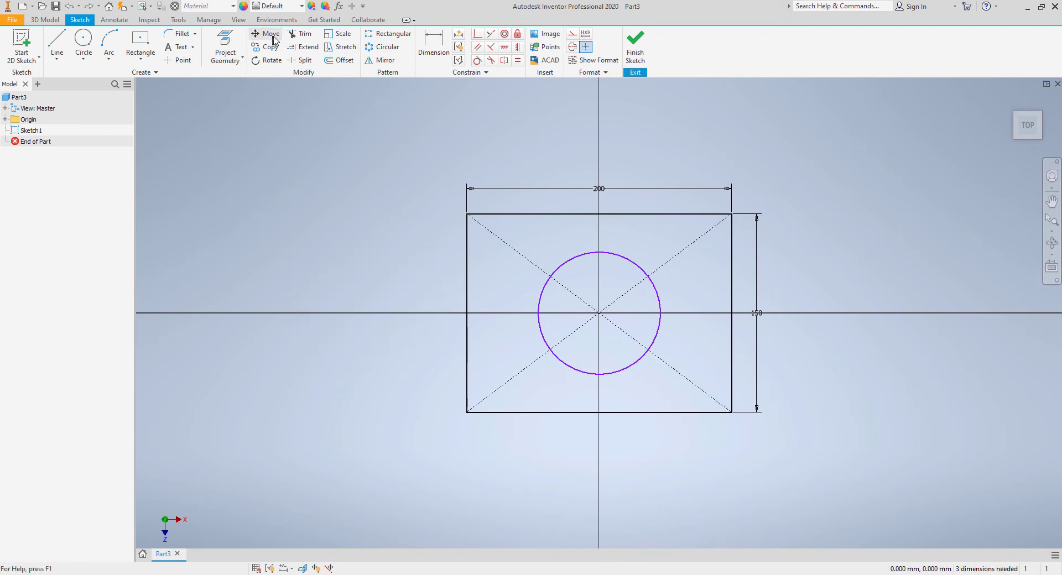
Step: Set up a move of the circle from its center at the origin, with precise input enabled
{"action": "left_click", "coordinate": [278, 37]}
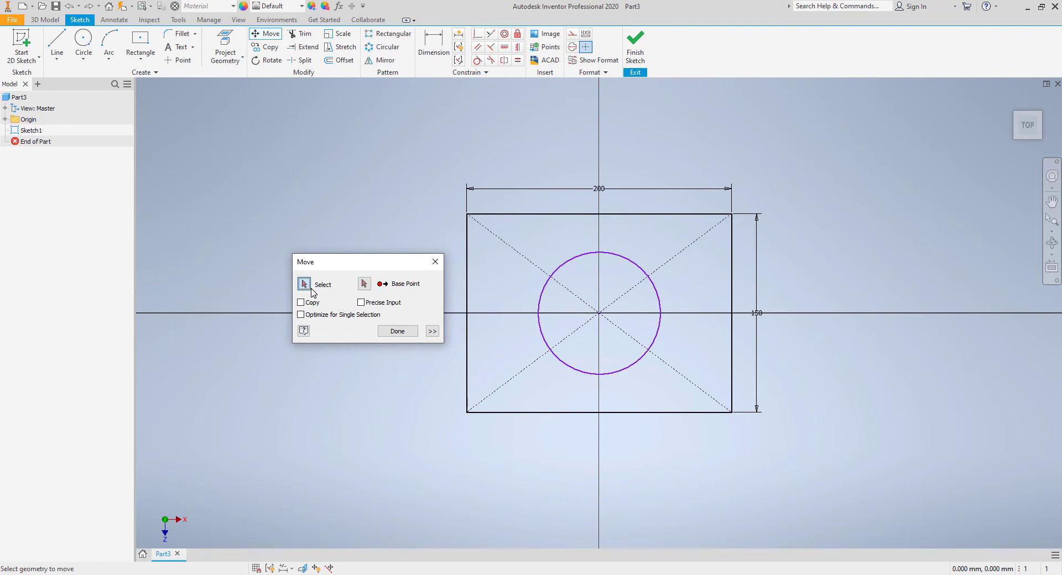
{"action": "left_click", "coordinate": [545, 301]}
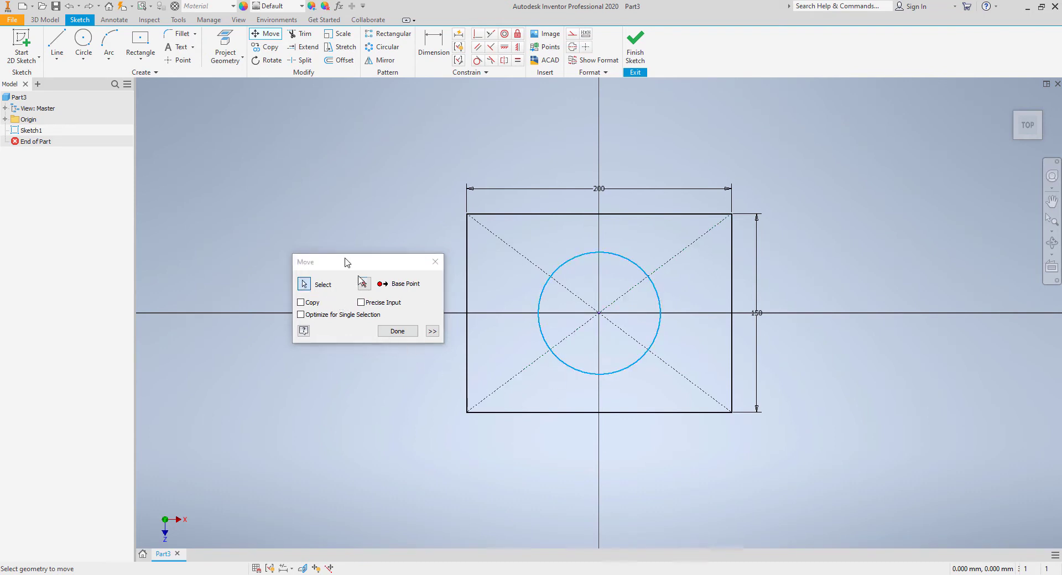
{"action": "left_click", "coordinate": [363, 284]}
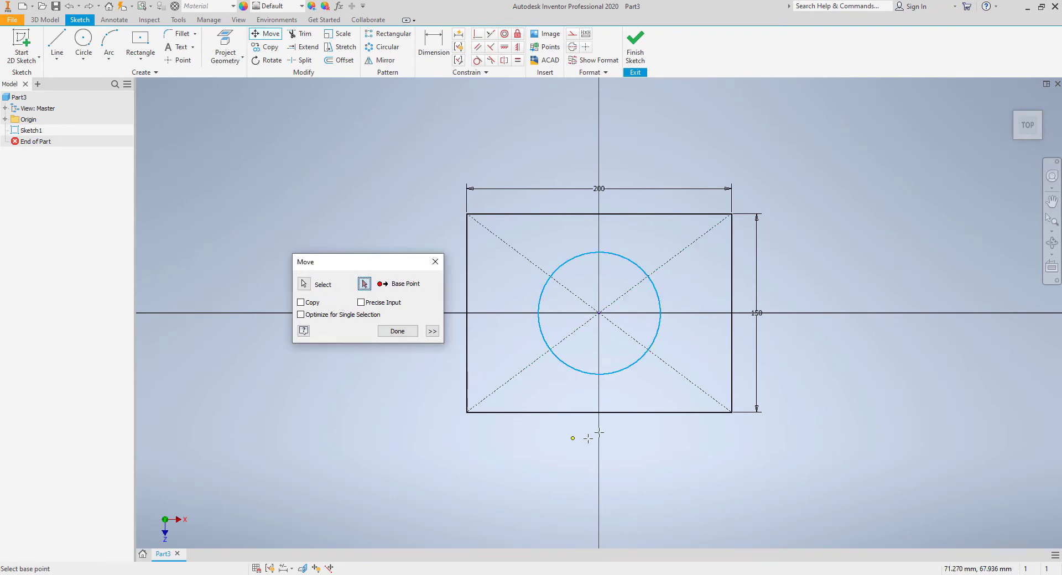
{"action": "left_click", "coordinate": [599, 313]}
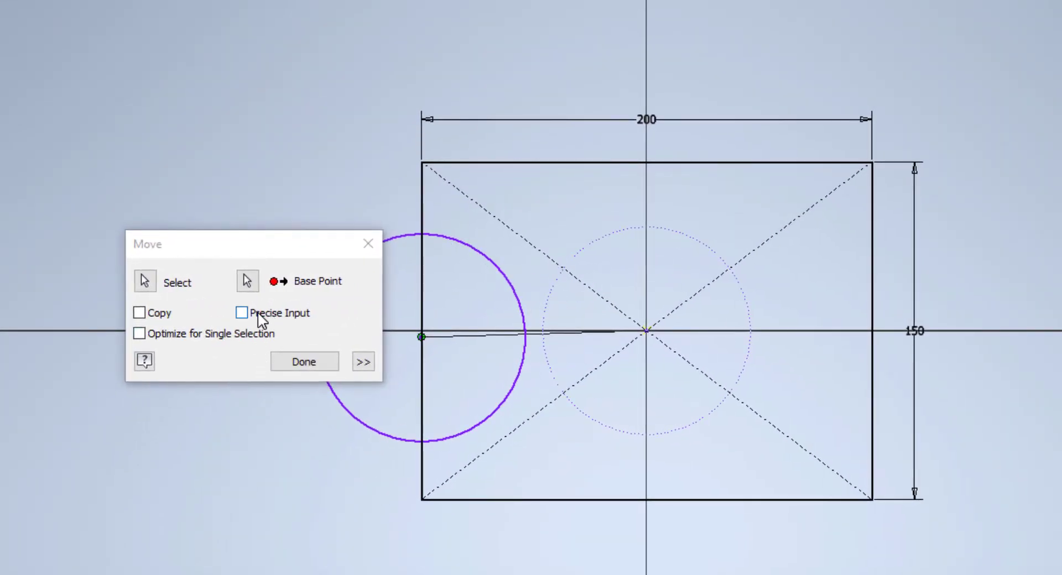
{"action": "left_click", "coordinate": [241, 313]}
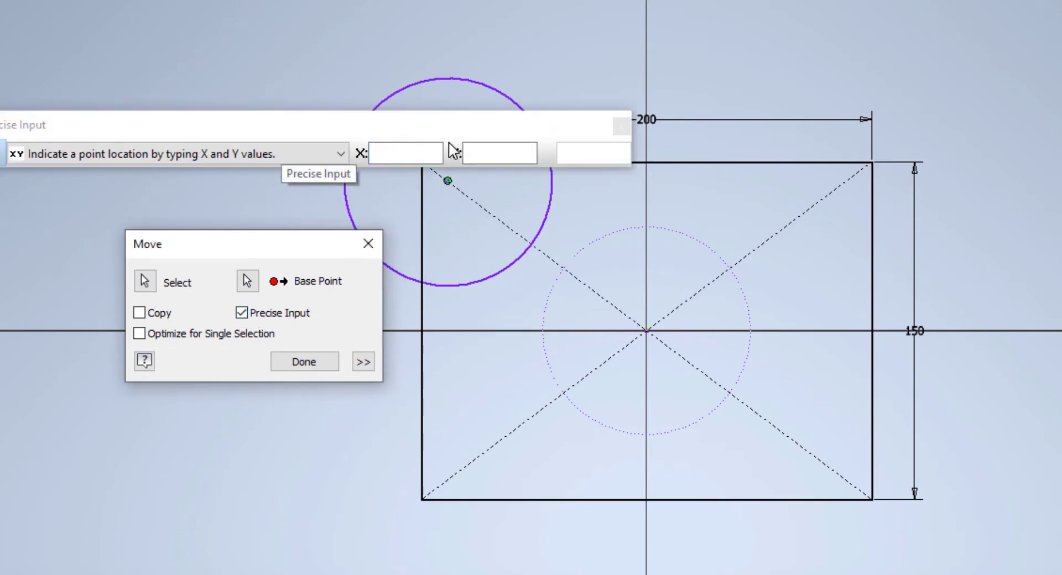
Step: Place the moved circle's center at X -50, Y 0 by precise input, and finish the move
{"action": "left_click", "coordinate": [391, 155]}
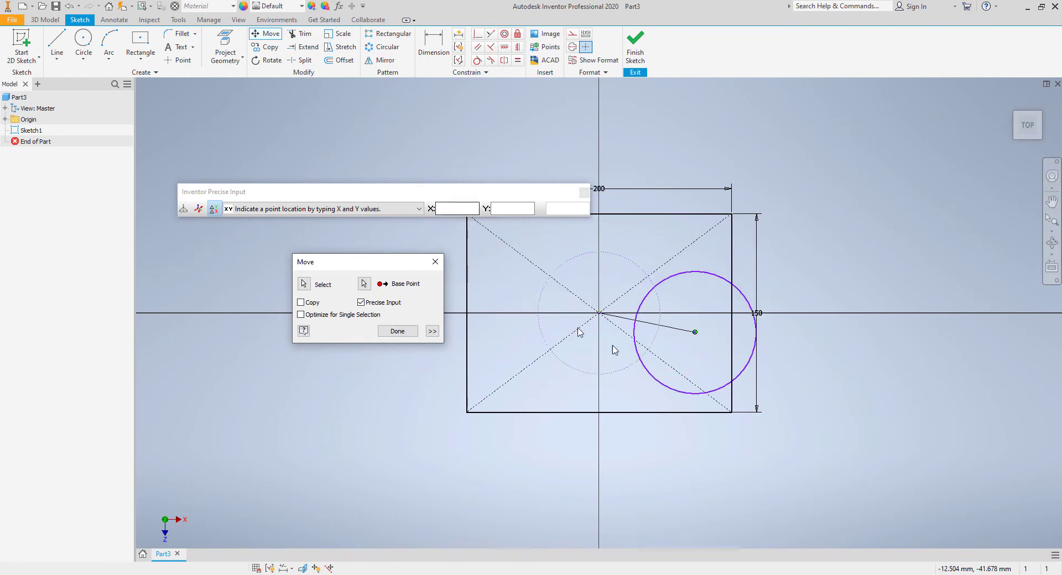
{"action": "left_click", "coordinate": [458, 208]}
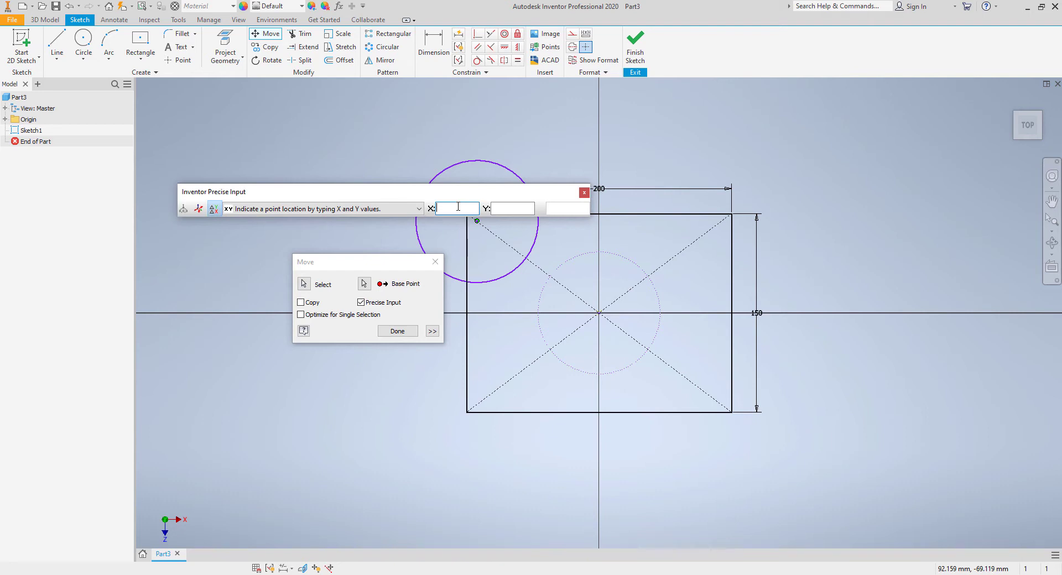
{"action": "type", "text": "50"}
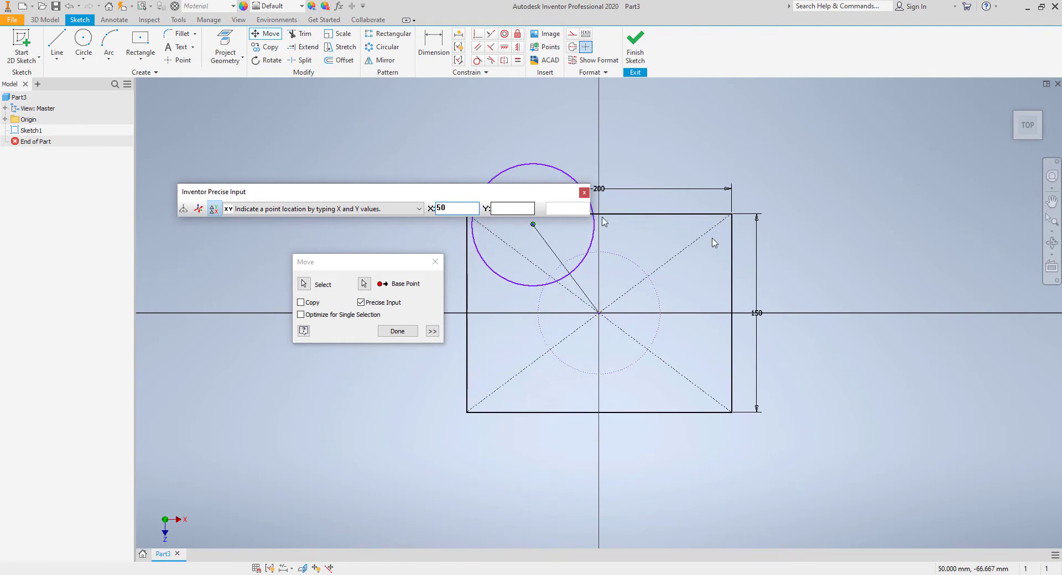
{"action": "left_click", "coordinate": [439, 208]}
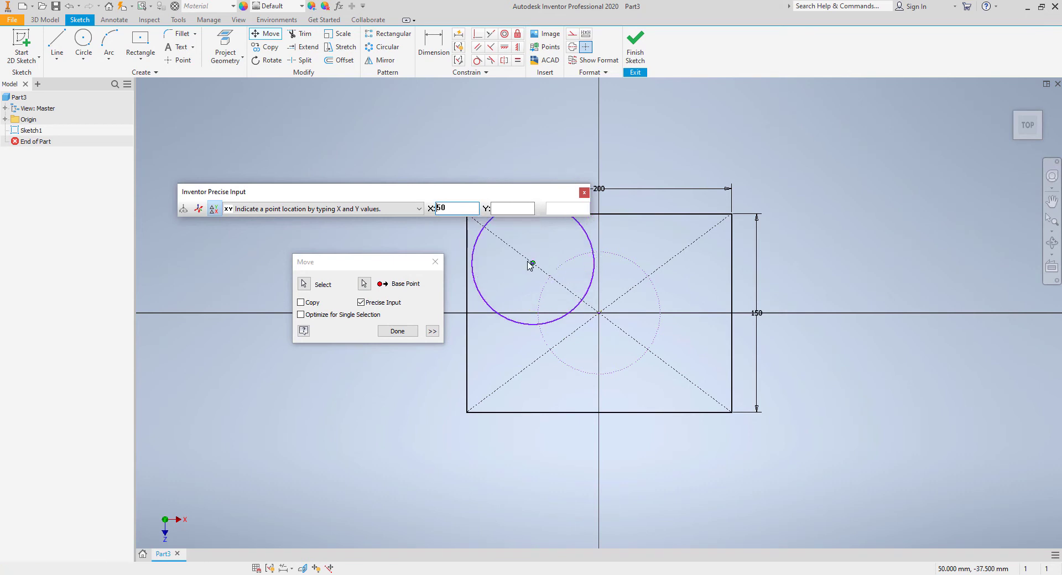
{"action": "type", "text": "-"}
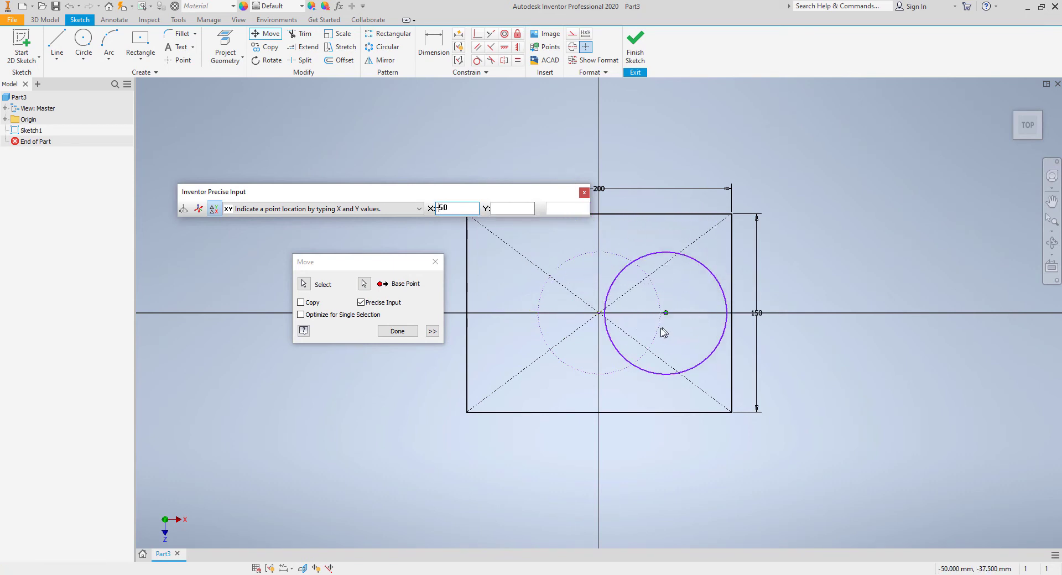
{"action": "left_click", "coordinate": [512, 209]}
{"action": "type", "text": "0"}
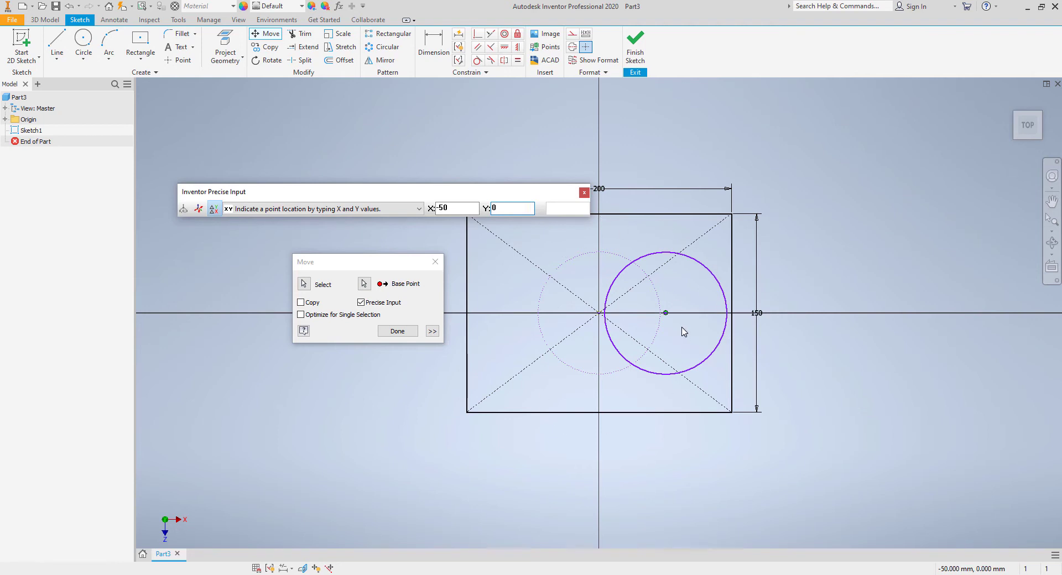
{"action": "key", "text": "Return"}
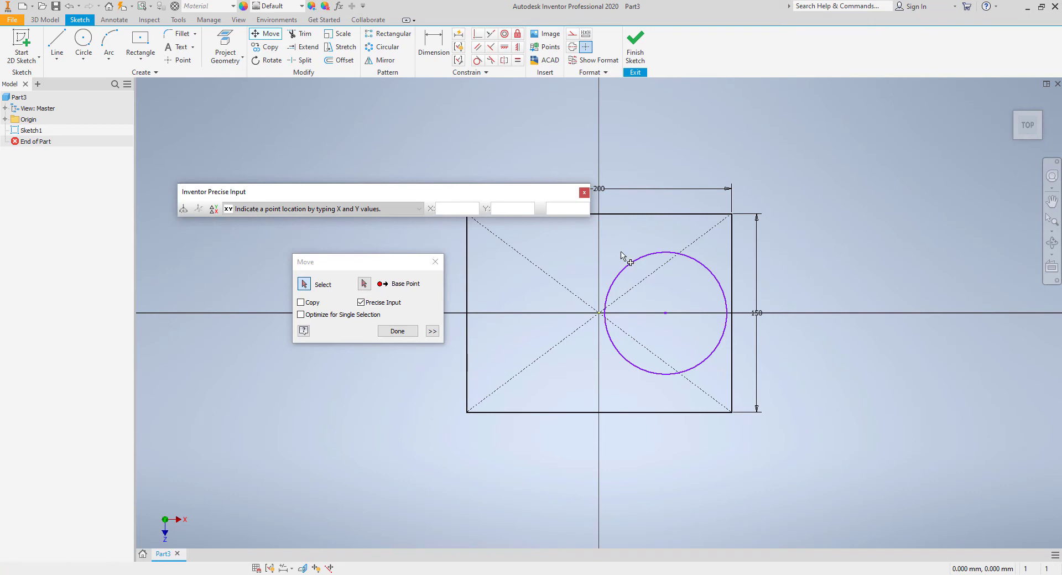
{"action": "left_click", "coordinate": [584, 192]}
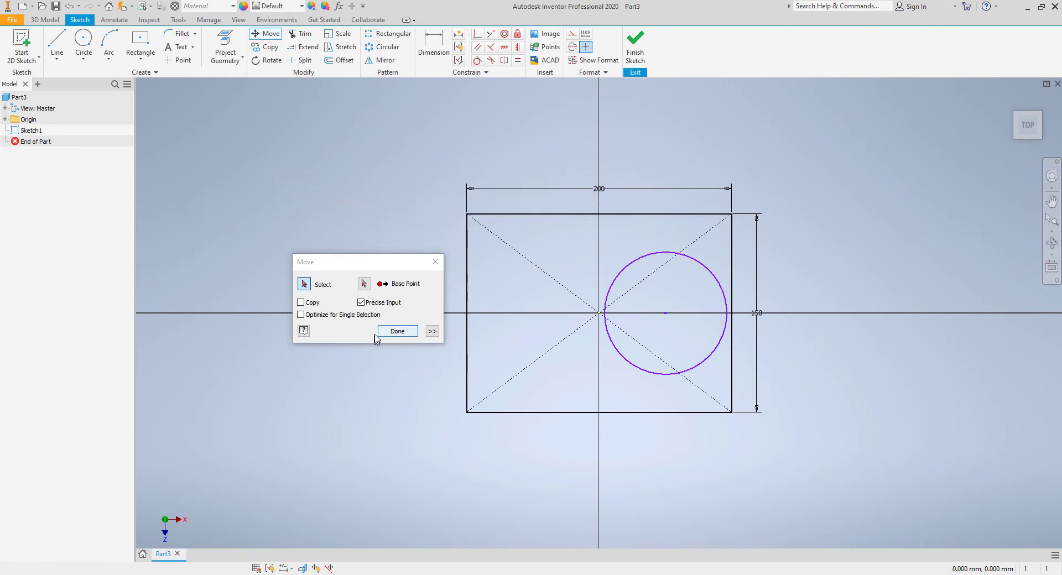
{"action": "left_click", "coordinate": [394, 333]}
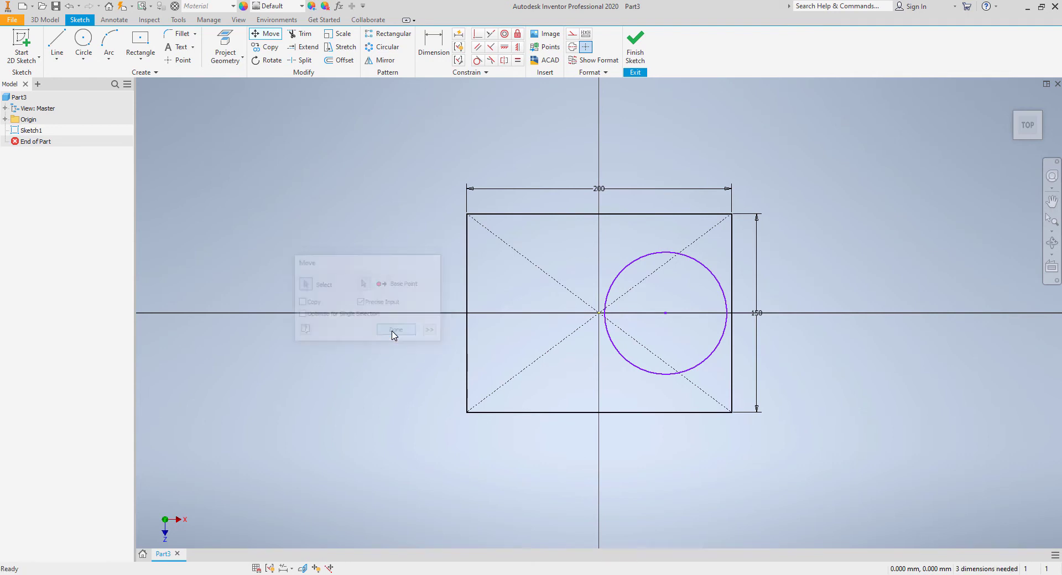
{"action": "left_click", "coordinate": [620, 283]}
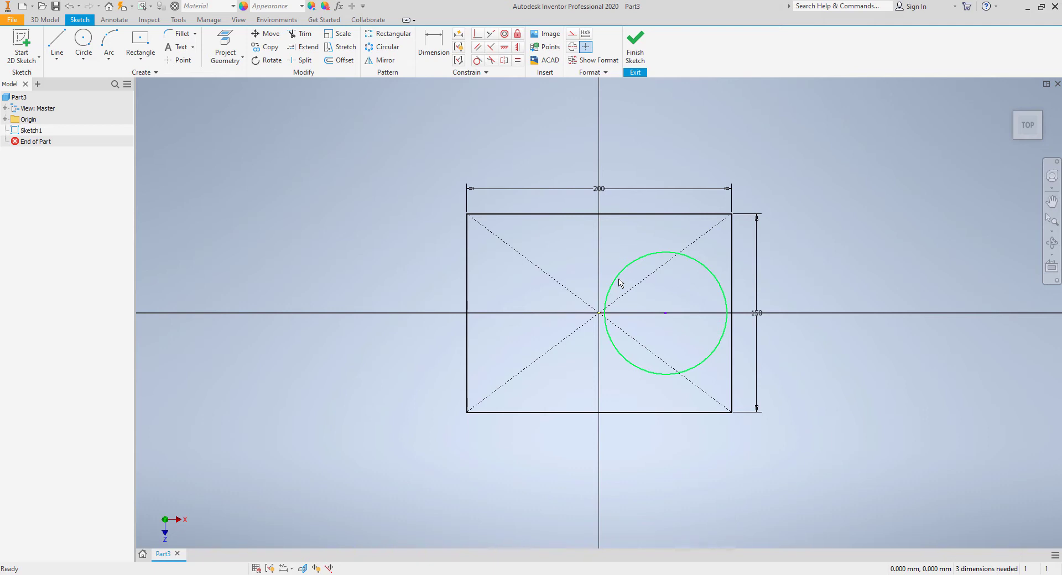
{"action": "left_click", "coordinate": [716, 279]}
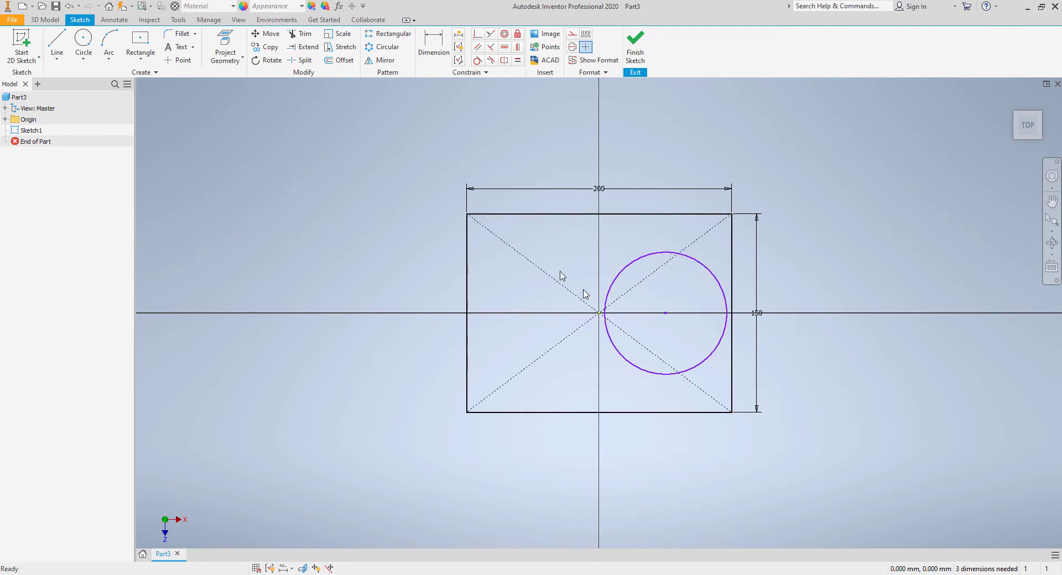
Step: Move the rectangle's top line above and right of the rectangle, using its center as base point, relaxing dimensions and removing constraints
{"action": "left_click", "coordinate": [271, 34]}
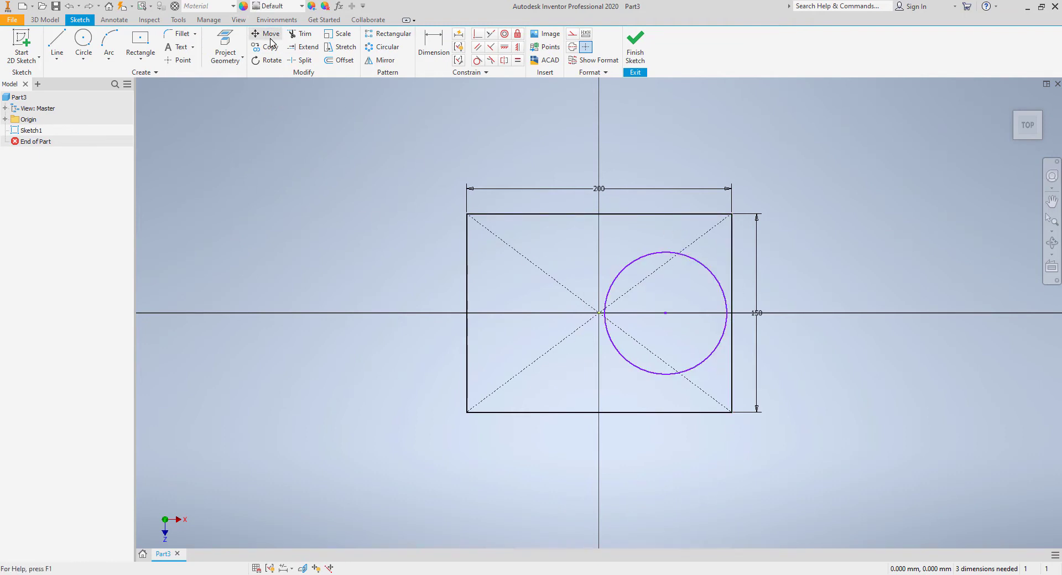
{"action": "left_click", "coordinate": [576, 216]}
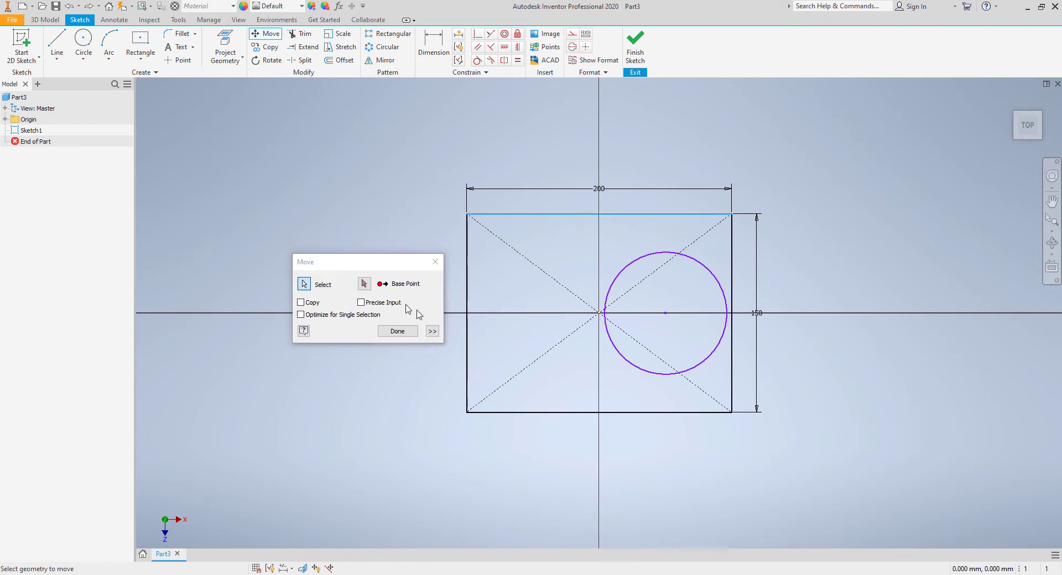
{"action": "left_click", "coordinate": [365, 284]}
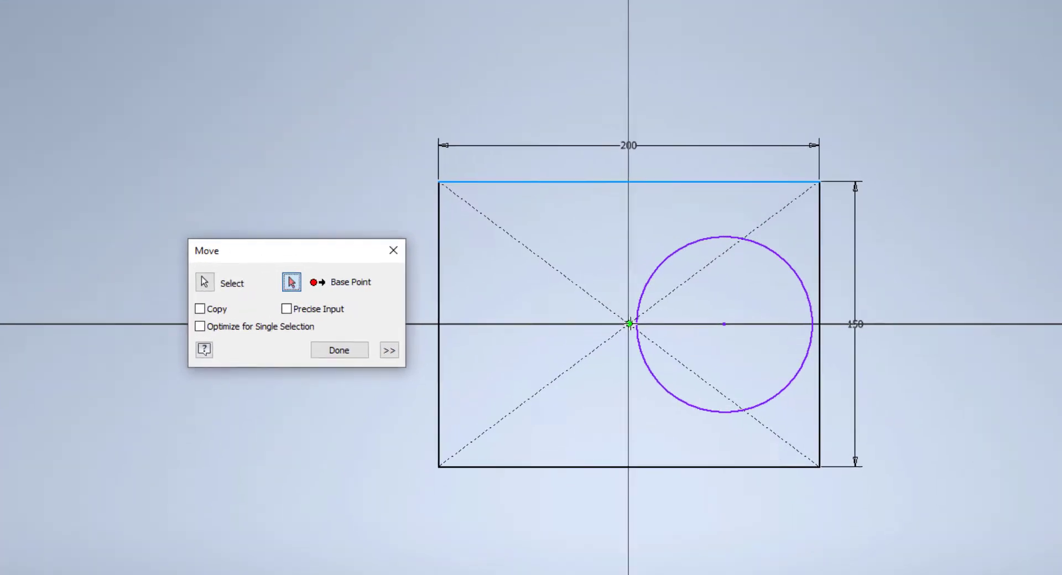
{"action": "left_click", "coordinate": [629, 323]}
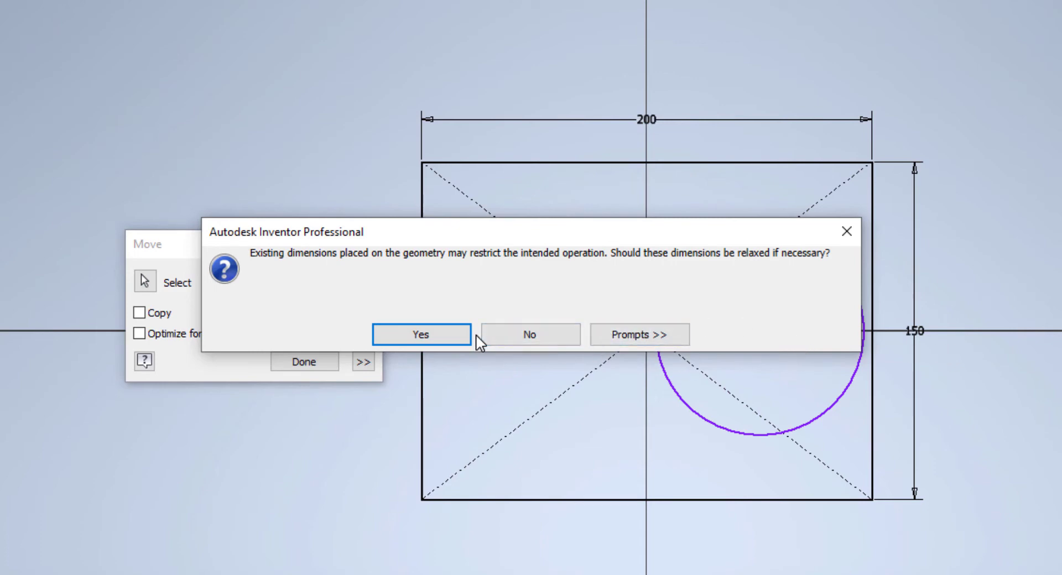
{"action": "left_click", "coordinate": [421, 335]}
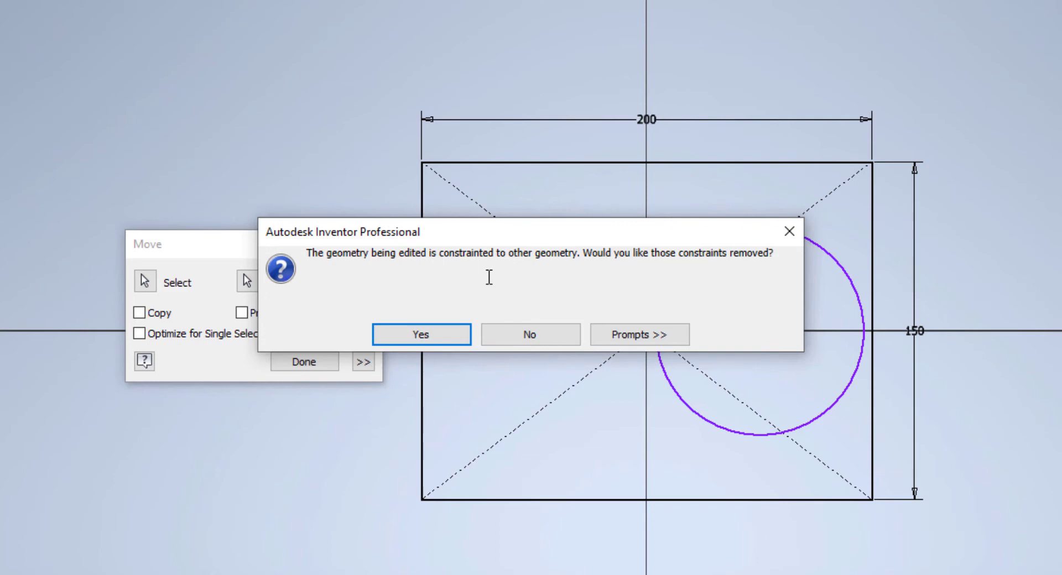
{"action": "left_click", "coordinate": [432, 335]}
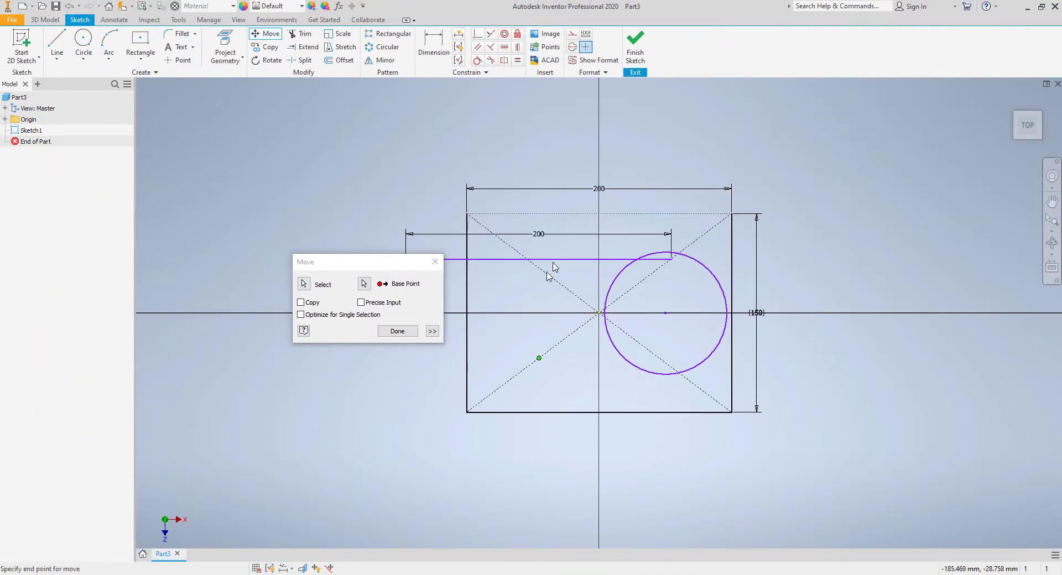
{"action": "left_click", "coordinate": [790, 250]}
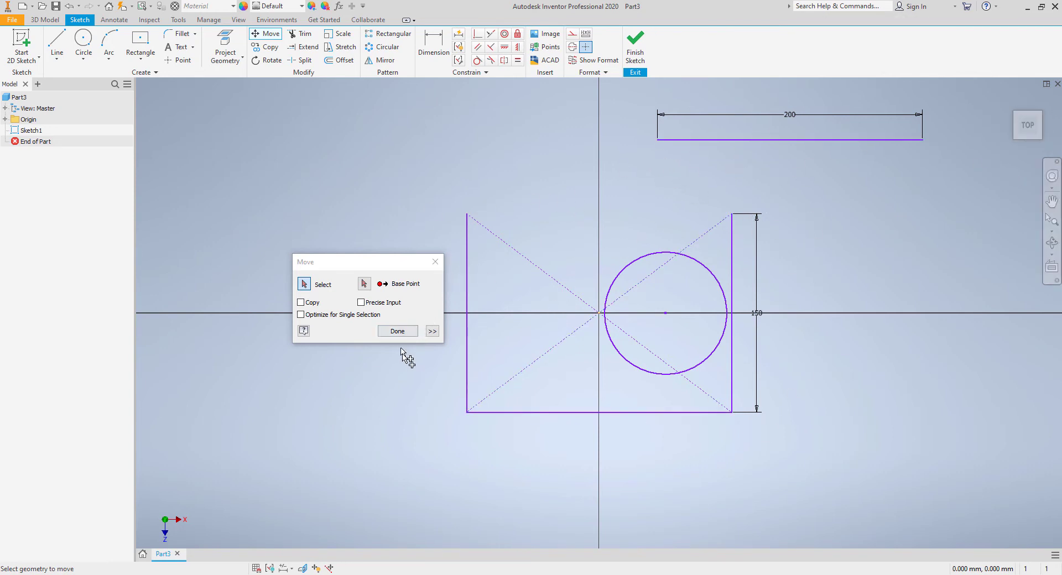
{"action": "left_click", "coordinate": [398, 331]}
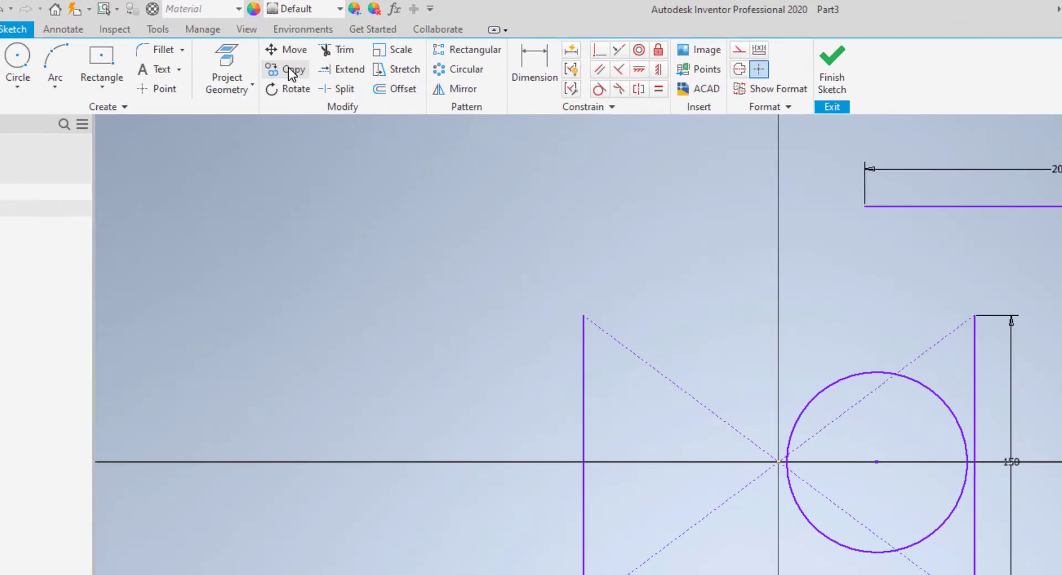
Step: Copy the circle from its center to three free positions: two beyond the rectangle's right side and one below its lower right corner
{"action": "left_click", "coordinate": [267, 47]}
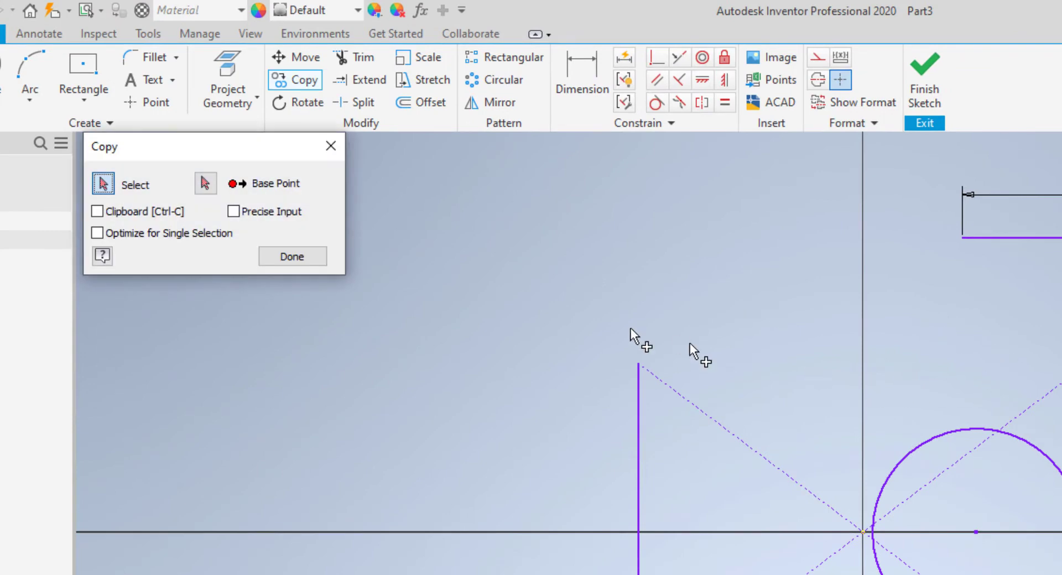
{"action": "left_click_drag", "start_coordinate": [158, 145], "coordinate": [437, 461]}
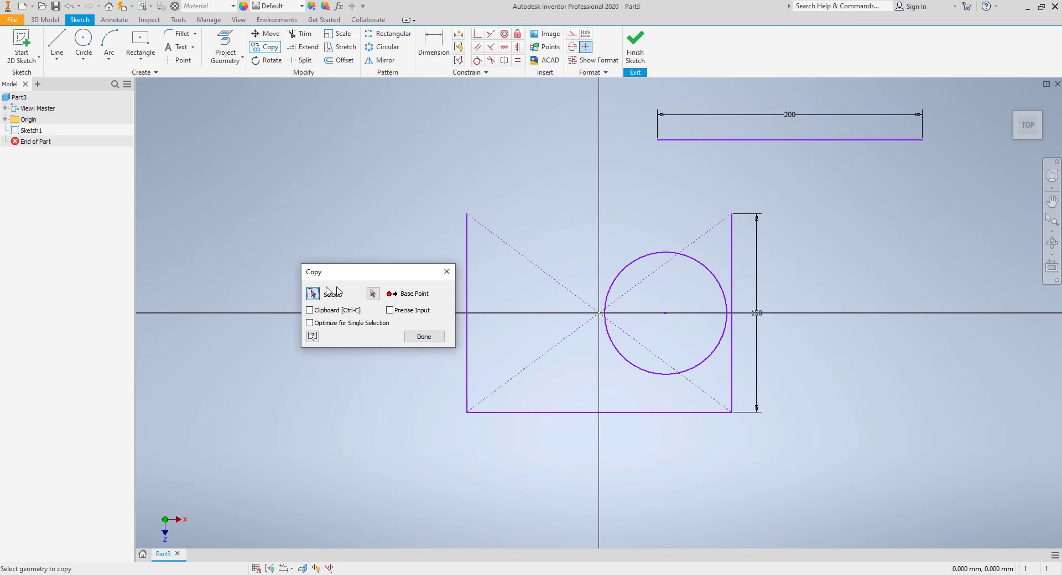
{"action": "left_click", "coordinate": [695, 264]}
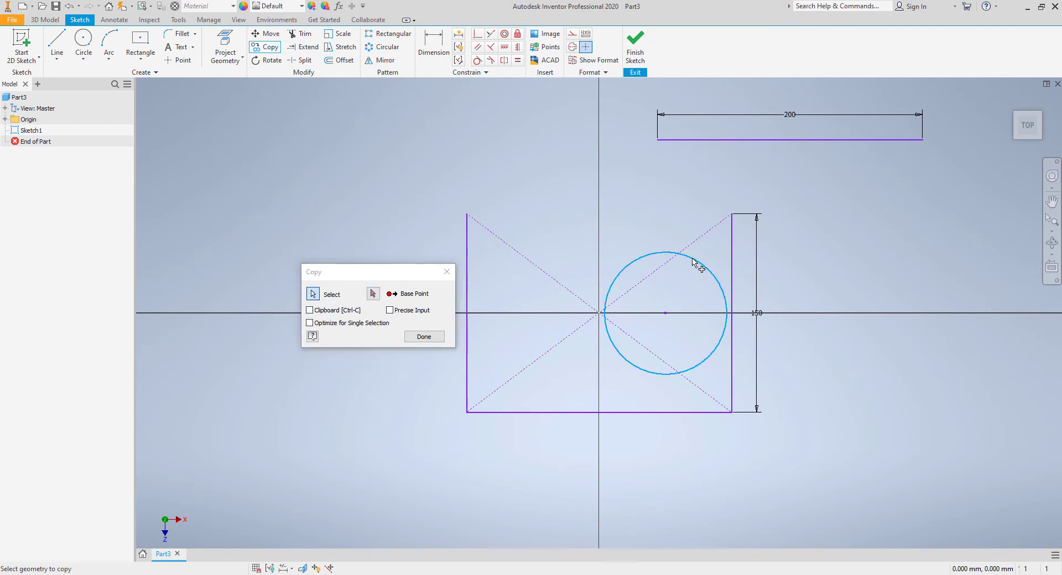
{"action": "left_click", "coordinate": [373, 294]}
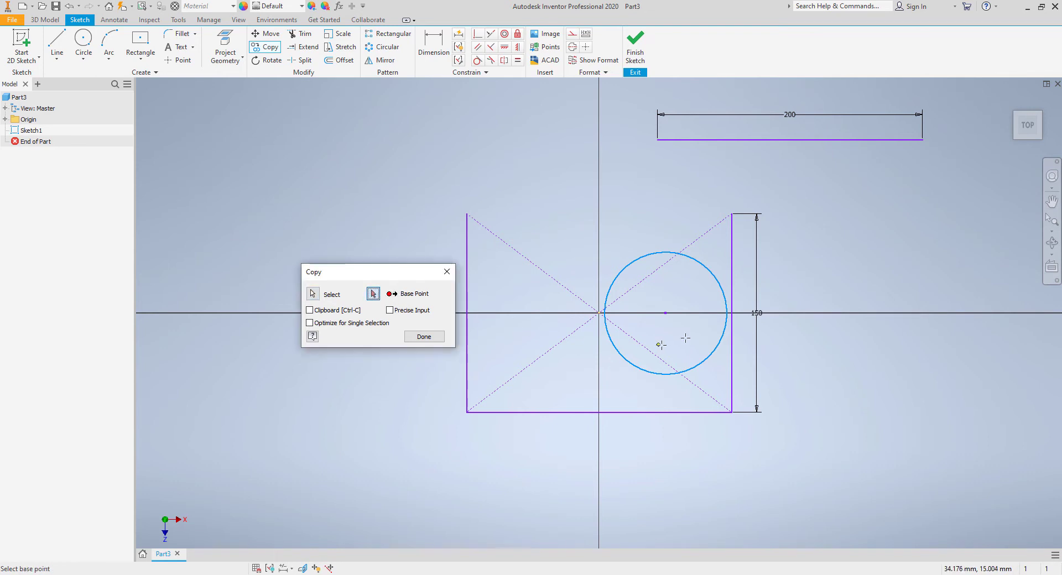
{"action": "left_click", "coordinate": [665, 313]}
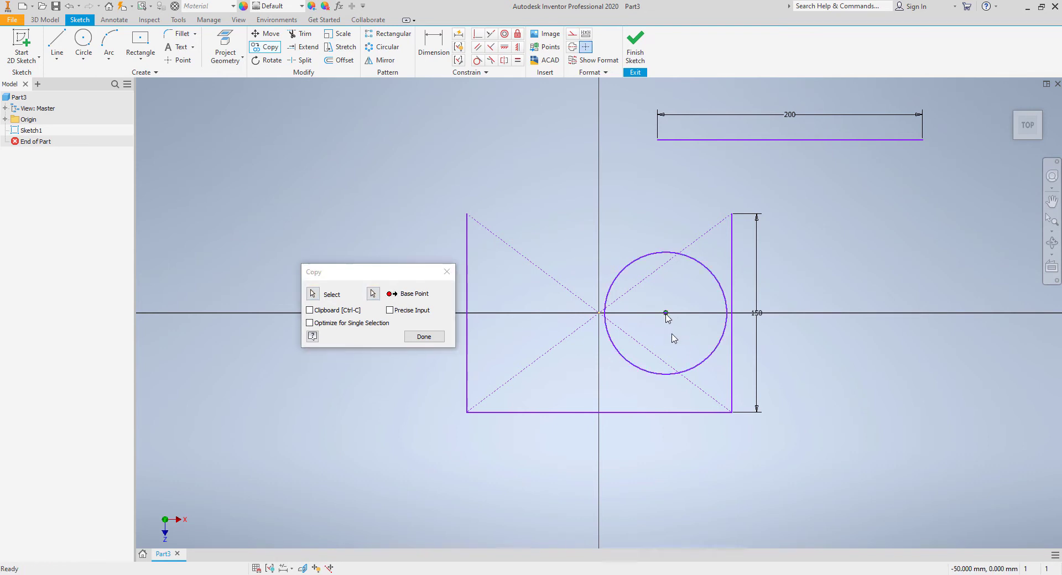
{"action": "left_click", "coordinate": [781, 226]}
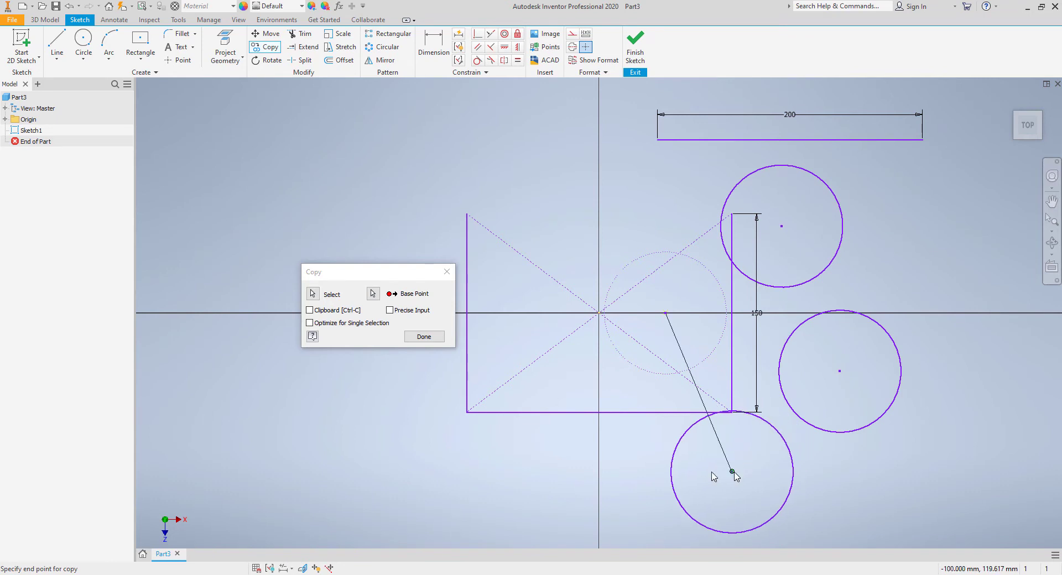
{"action": "left_click", "coordinate": [731, 471]}
Step: Place further copies of the circle centred on all four corner points of the former rectangle
{"action": "left_click", "coordinate": [466, 412]}
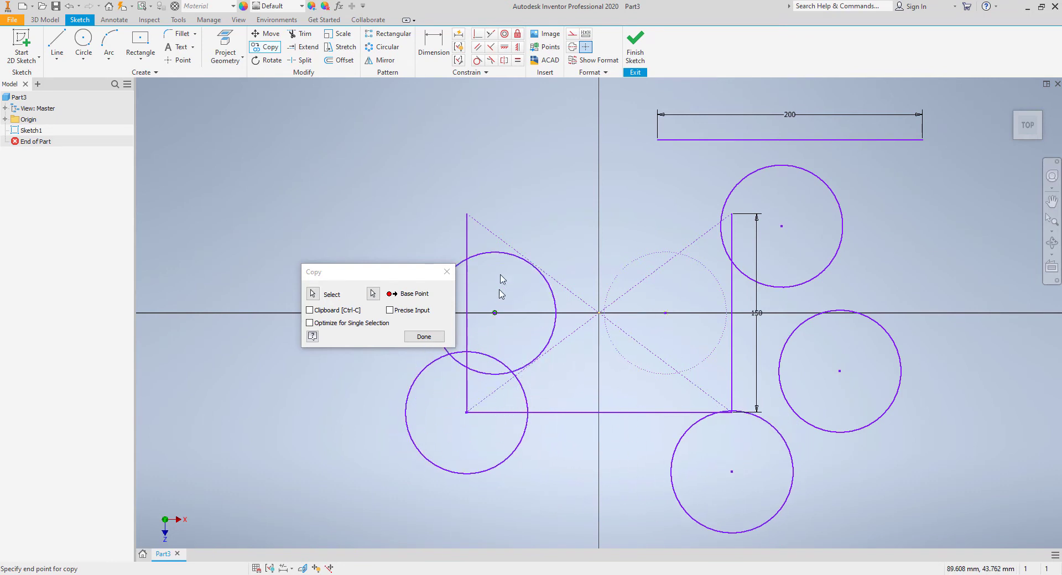
{"action": "left_click", "coordinate": [466, 214]}
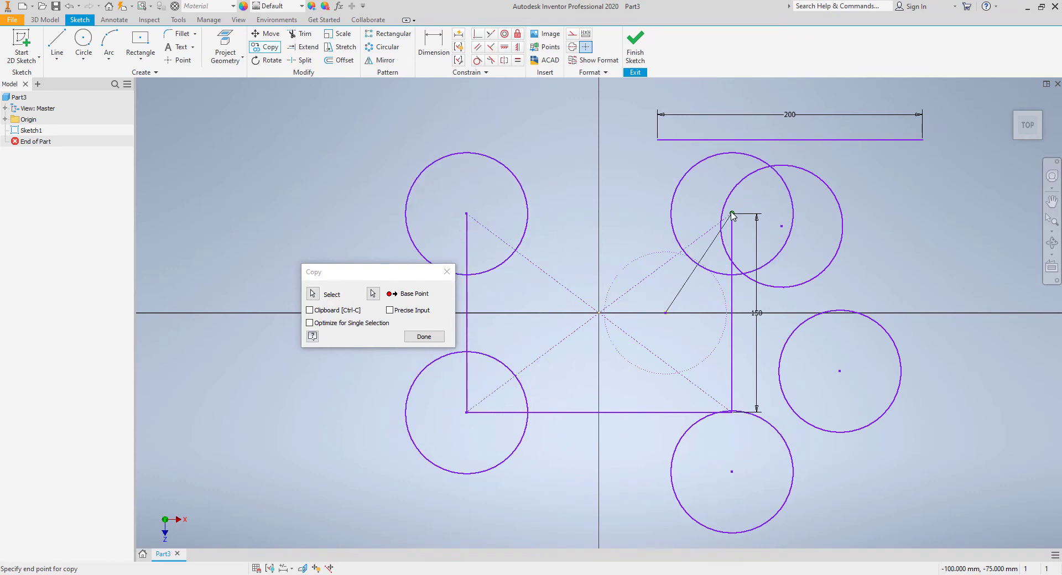
{"action": "left_click", "coordinate": [732, 214]}
{"action": "left_click", "coordinate": [731, 412]}
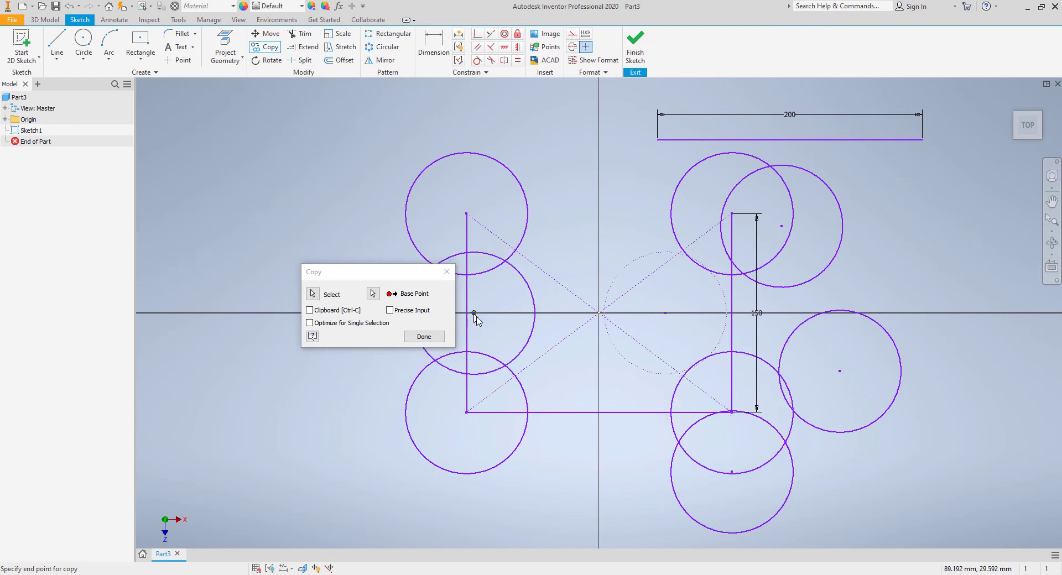
Step: Place another copy of the circle using precise input, at X -50, Y 0 relative to its center base point
{"action": "left_click", "coordinate": [390, 310]}
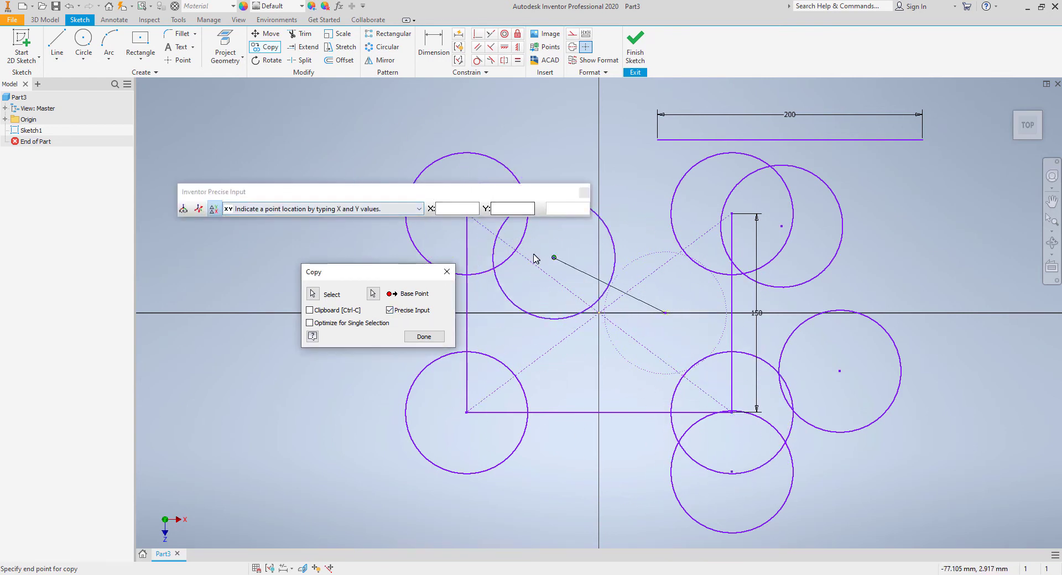
{"action": "left_click", "coordinate": [468, 209]}
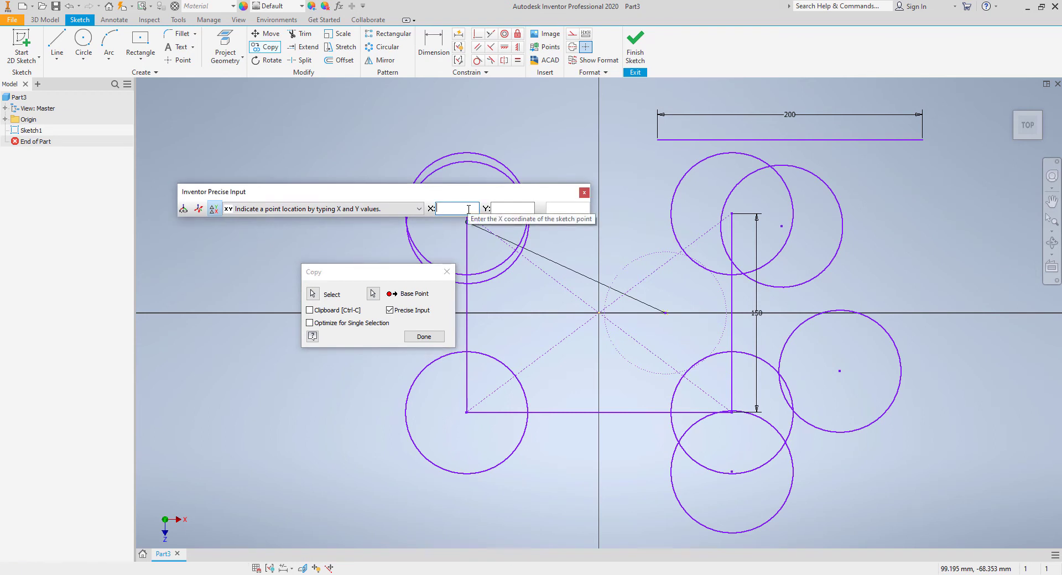
{"action": "type", "text": "-50"}
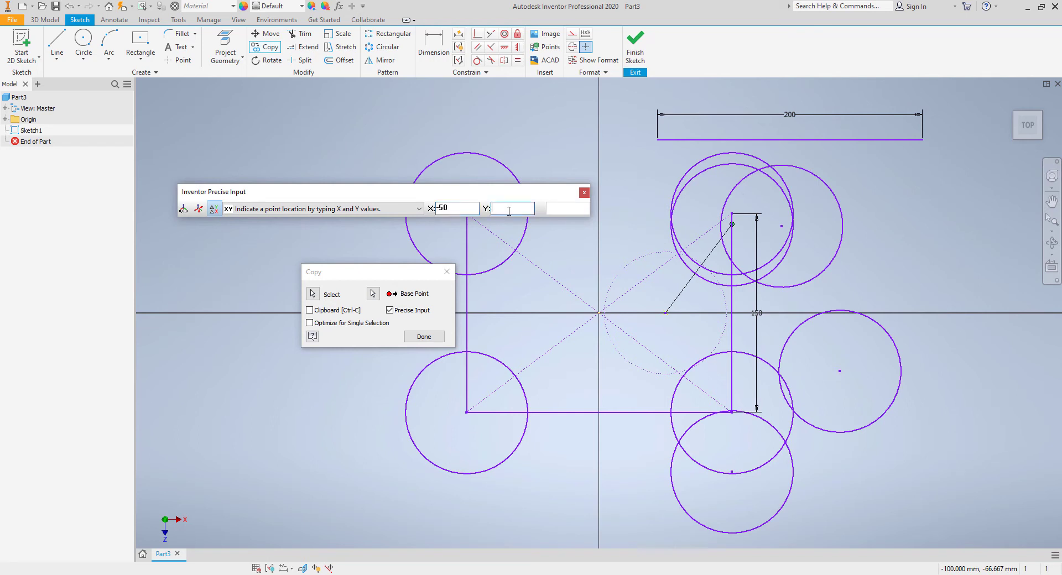
{"action": "type", "text": "0"}
{"action": "key", "text": "Return"}
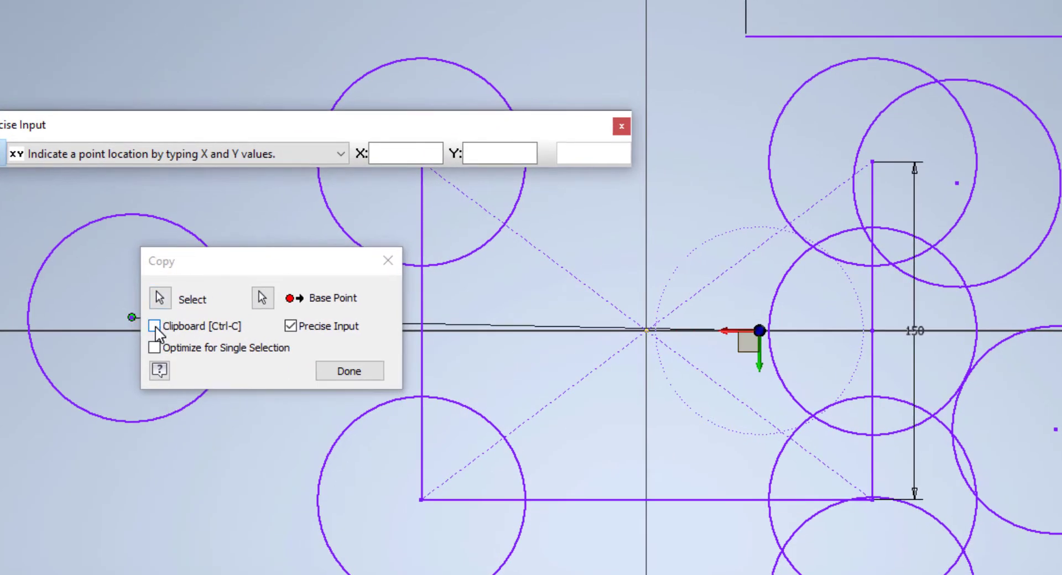
Step: Copy the circle to the clipboard, finish the Copy command, and paste the circle into the sketch
{"action": "left_click", "coordinate": [154, 326]}
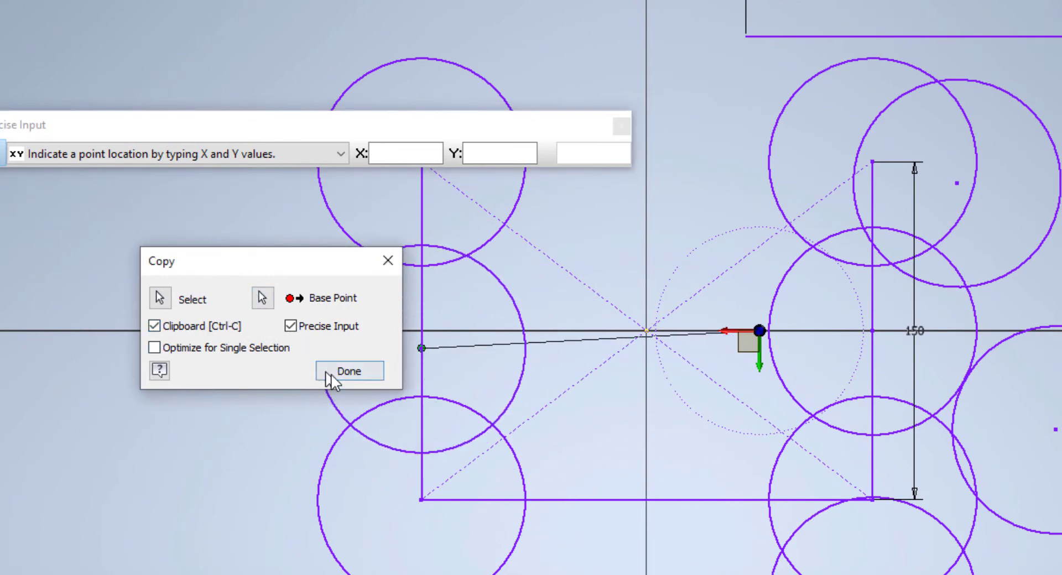
{"action": "left_click", "coordinate": [347, 373]}
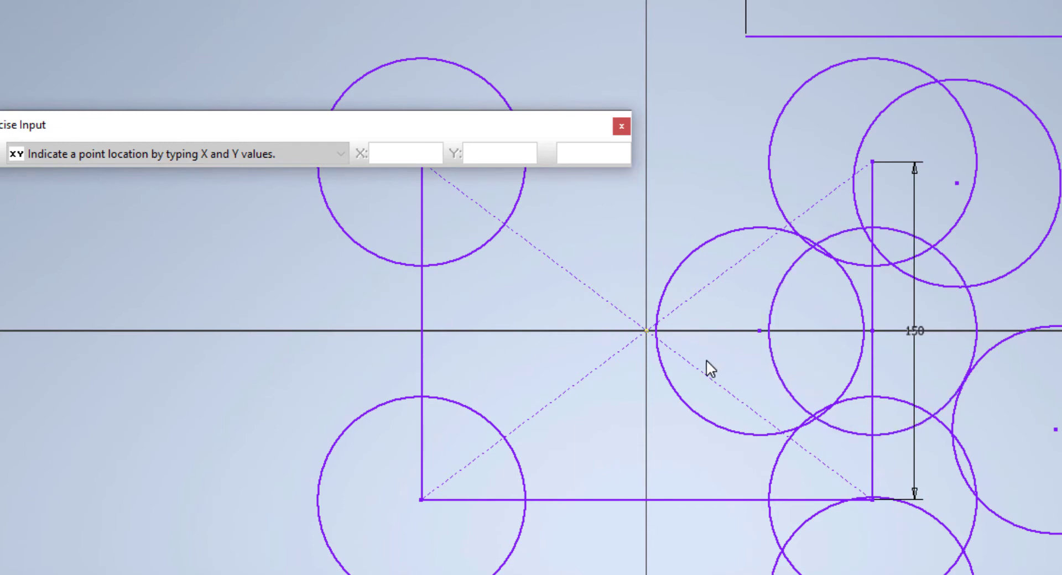
{"action": "left_click", "coordinate": [667, 400]}
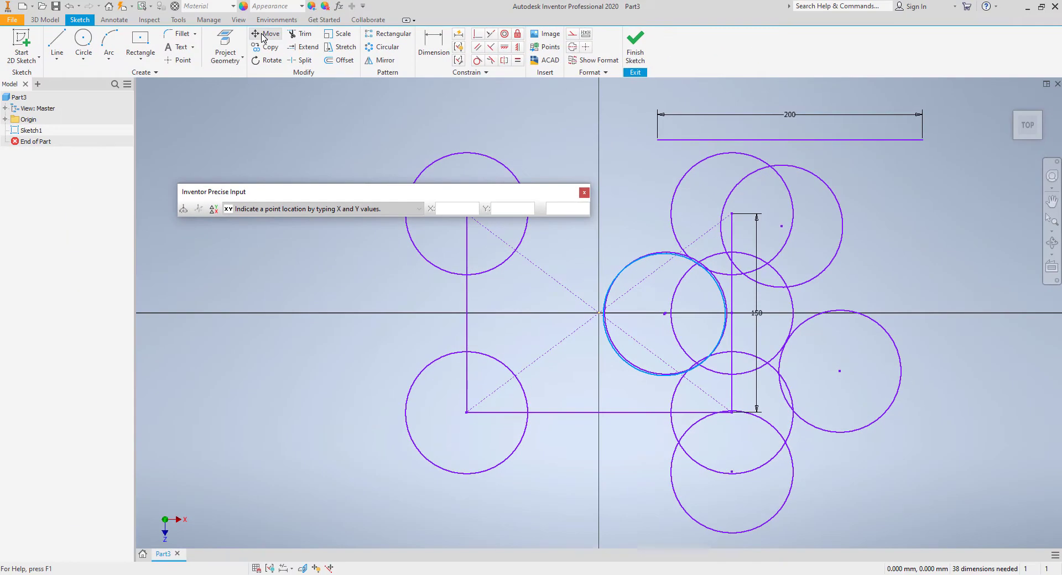
Step: Move the pasted circle from its center to a free point above the former rectangle, and close the precise input toolbar
{"action": "left_click", "coordinate": [264, 34]}
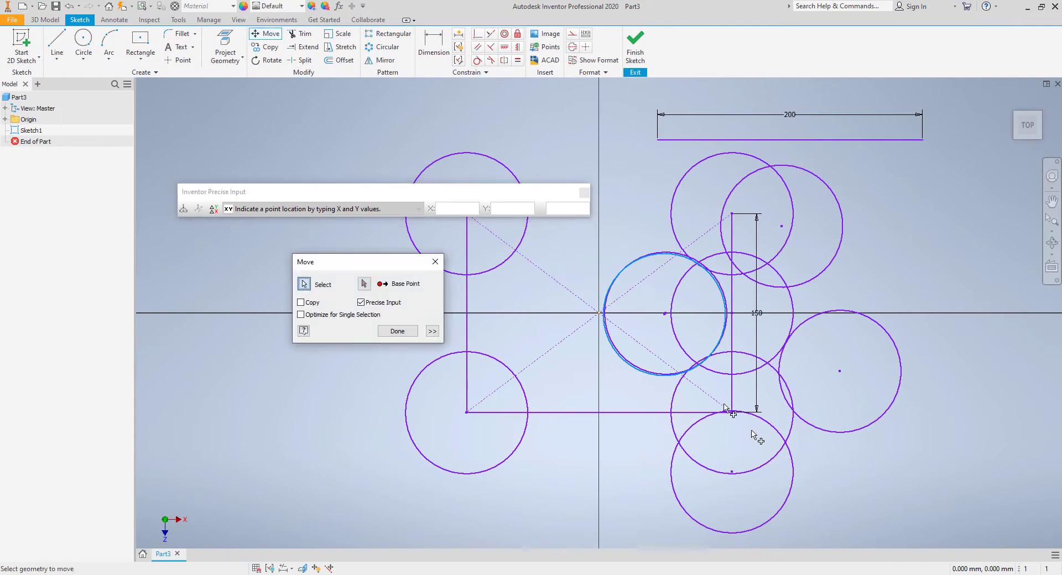
{"action": "left_click", "coordinate": [628, 367]}
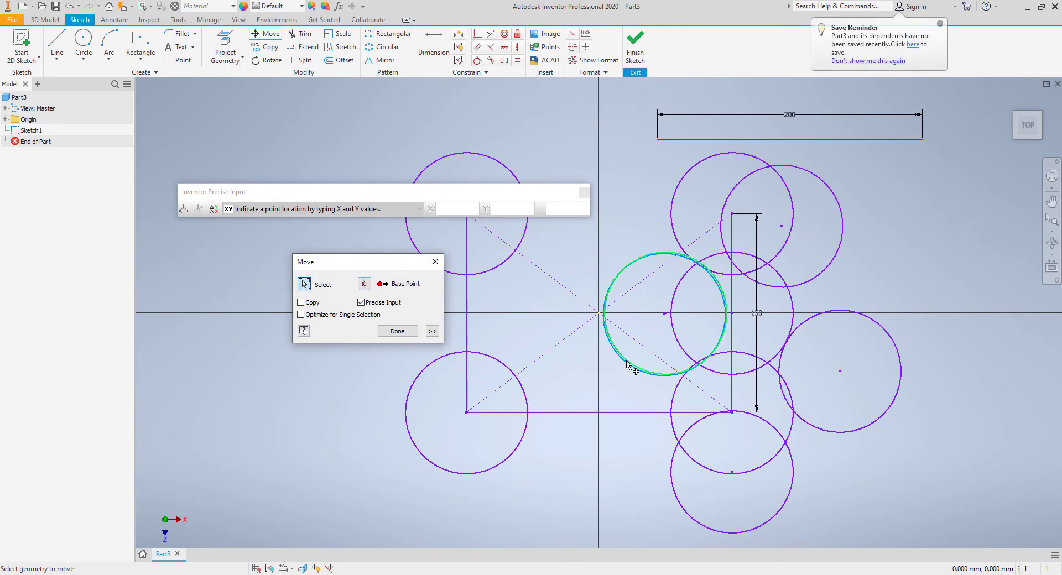
{"action": "scroll", "coordinate": [639, 365], "scroll_direction": "down", "scroll_amount": 5}
{"action": "scroll", "coordinate": [569, 441], "scroll_direction": "up", "scroll_amount": 3}
{"action": "scroll", "coordinate": [695, 311], "scroll_direction": "up", "scroll_amount": 3}
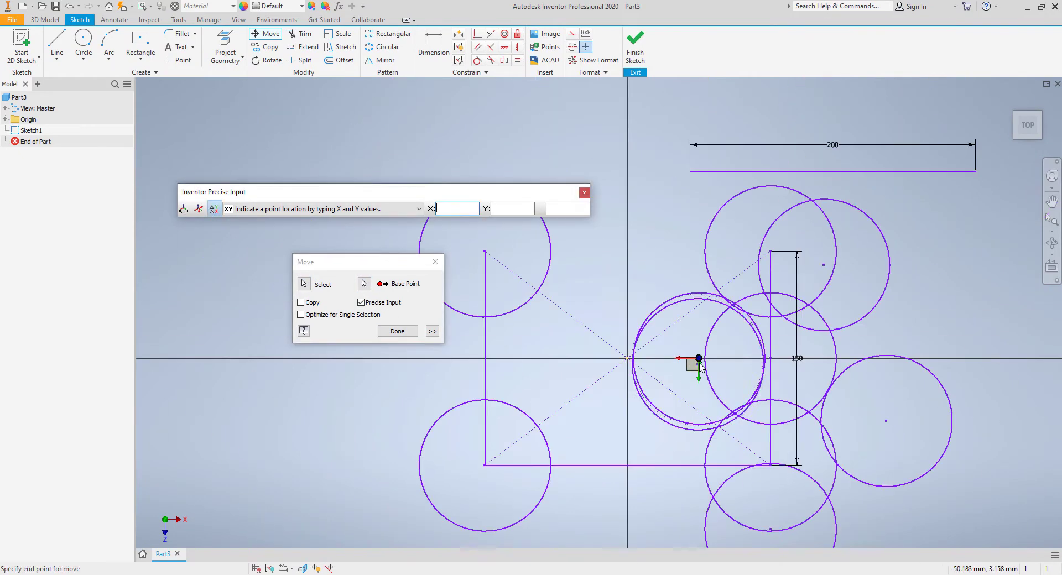
{"action": "left_click", "coordinate": [611, 181]}
{"action": "key", "text": "Escape"}
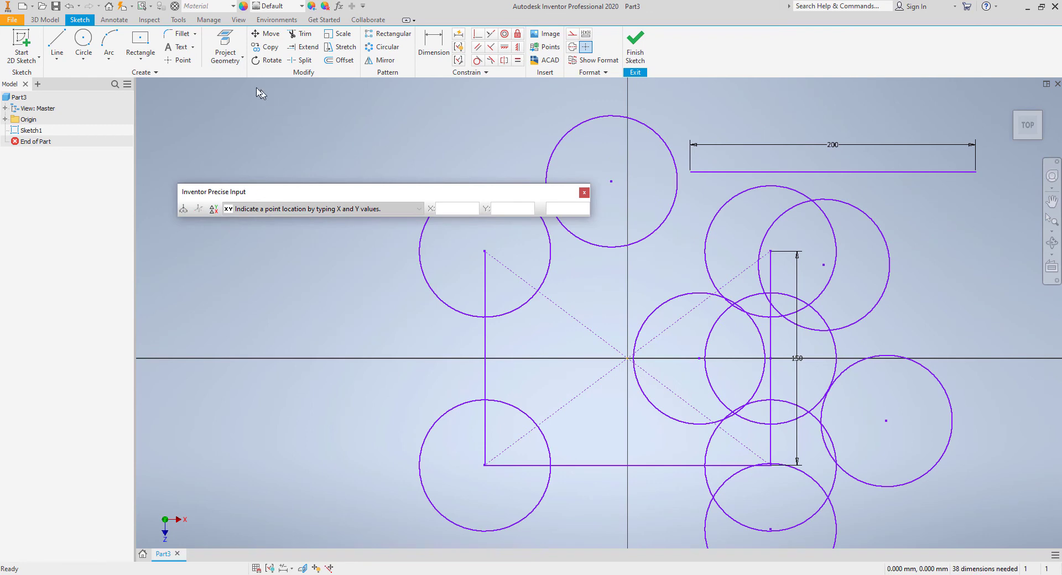
{"action": "left_click", "coordinate": [270, 48]}
{"action": "left_click", "coordinate": [447, 271]}
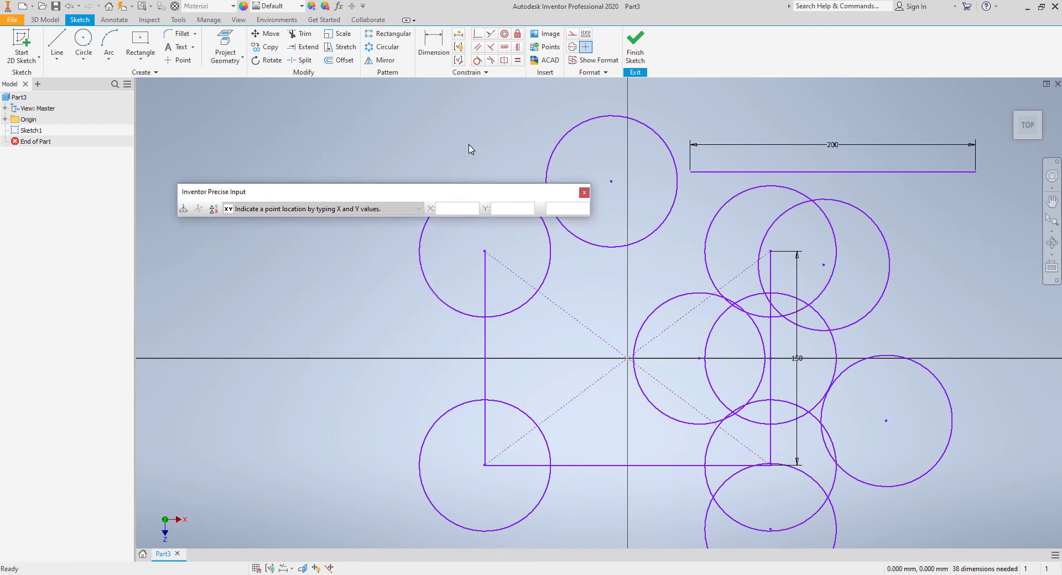
{"action": "left_click", "coordinate": [584, 194]}
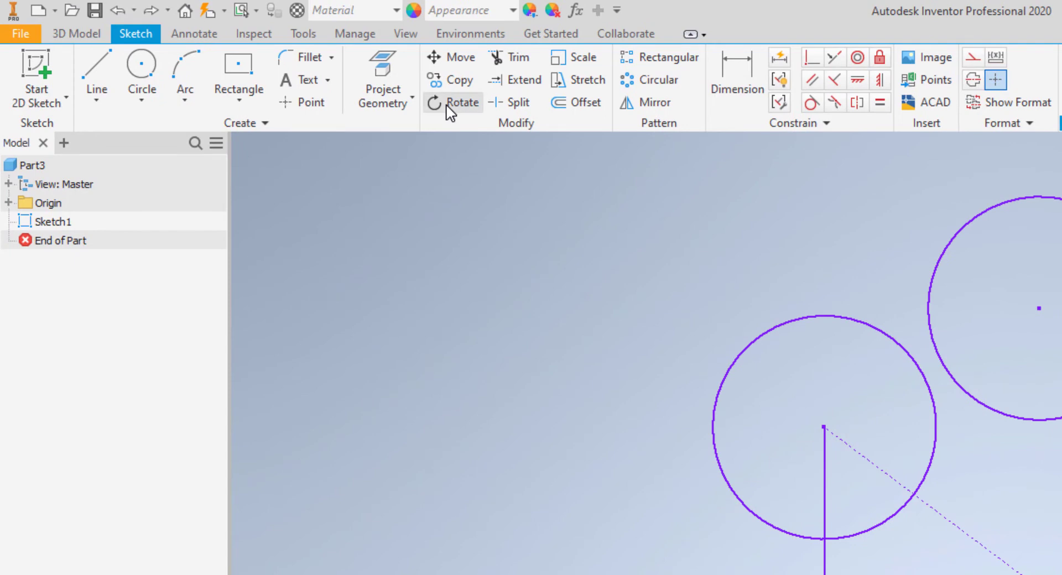
Step: Rotate the detached horizontal line 45 degrees about its left endpoint, removing its constraints
{"action": "left_click", "coordinate": [449, 108]}
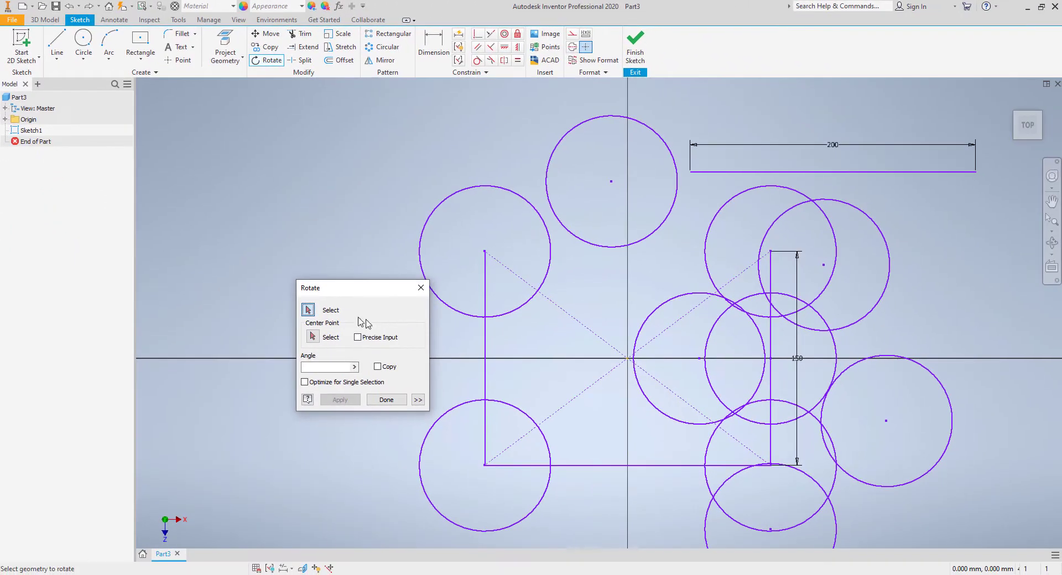
{"action": "left_click", "coordinate": [736, 172]}
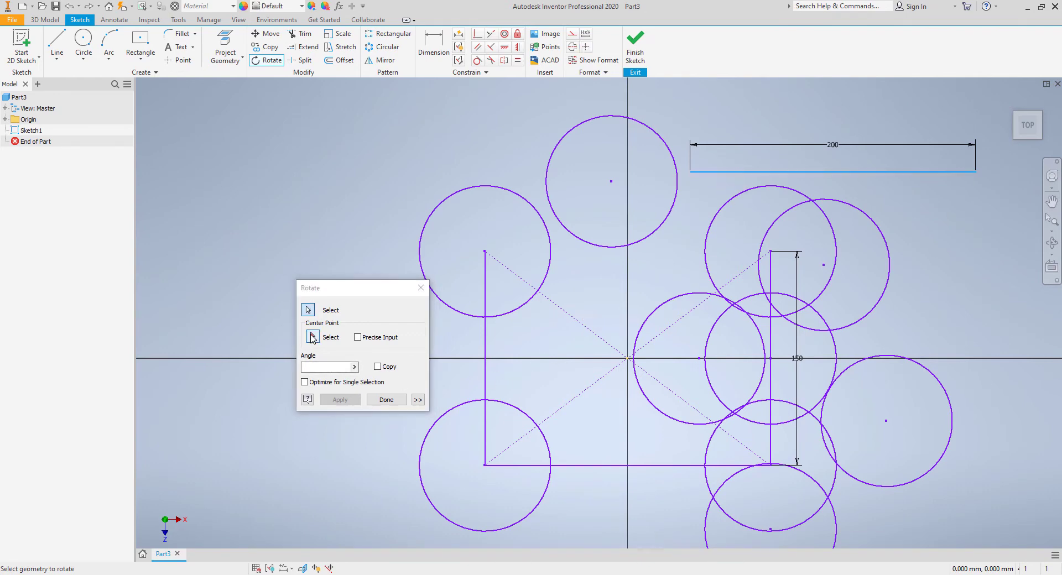
{"action": "left_click", "coordinate": [312, 338]}
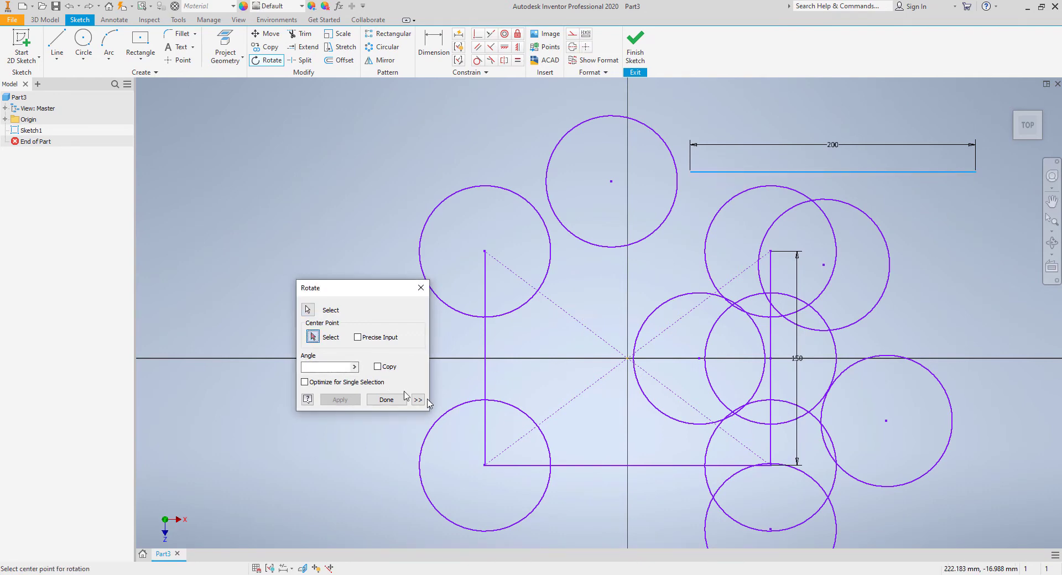
{"action": "left_click", "coordinate": [689, 171]}
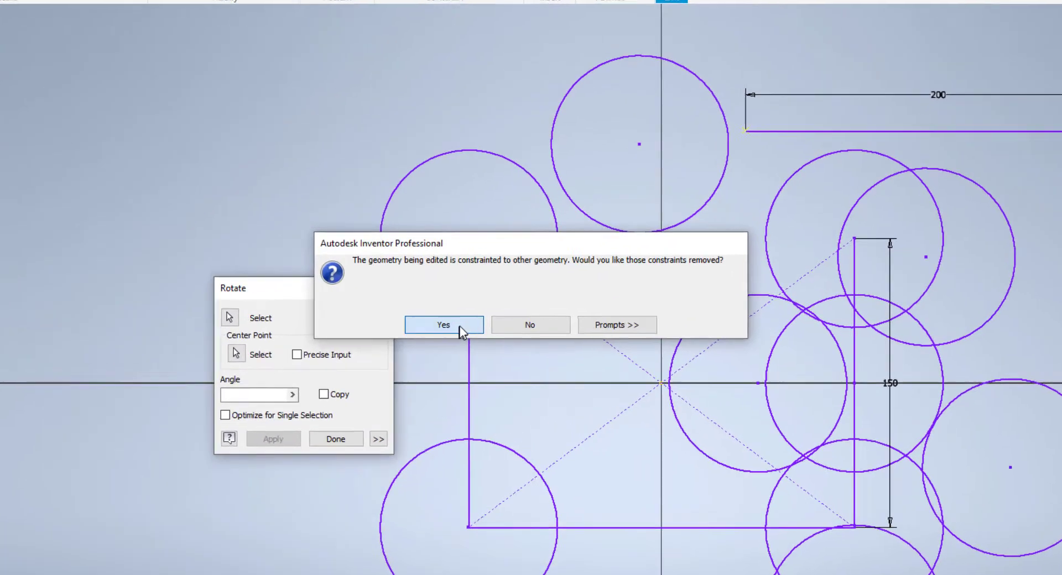
{"action": "left_click", "coordinate": [479, 320]}
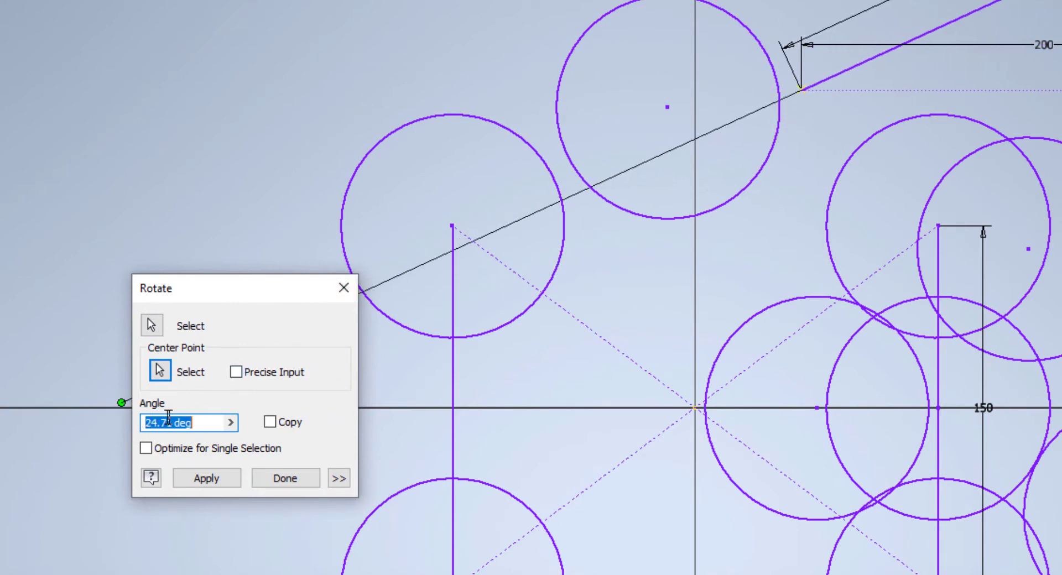
{"action": "type", "text": "45"}
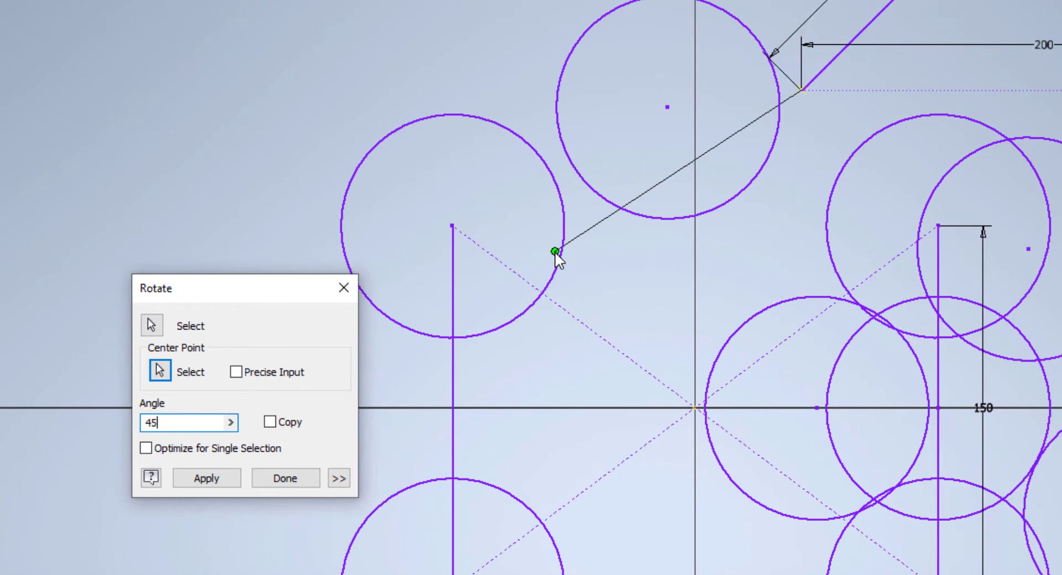
{"action": "key", "text": "Return"}
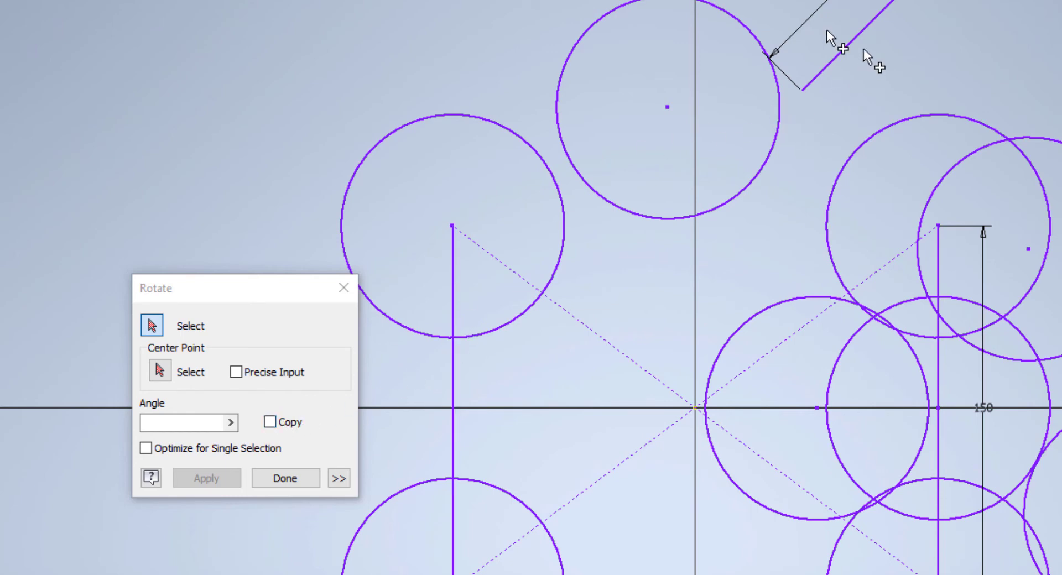
Step: Rotate a copy of the slanted line 45 degrees about its lower endpoint, and view the constraint-relaxing options before ending Rotate
{"action": "left_click", "coordinate": [271, 422]}
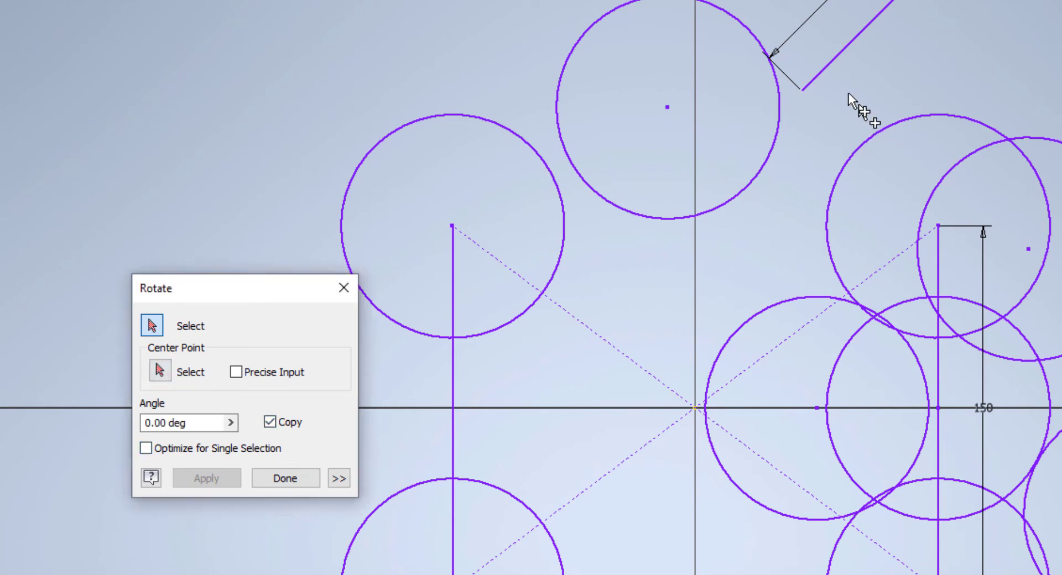
{"action": "left_click", "coordinate": [836, 63]}
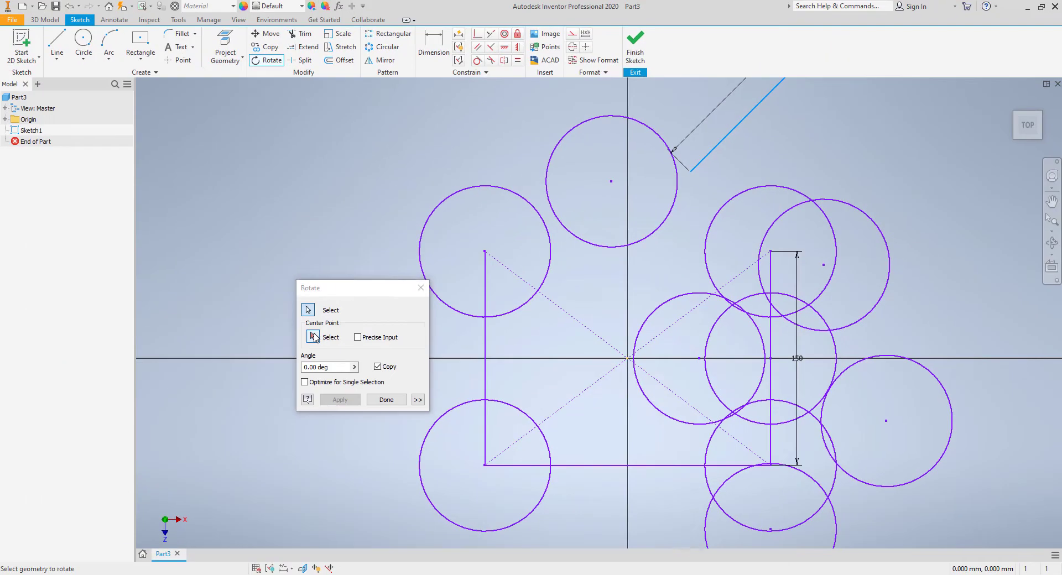
{"action": "left_click", "coordinate": [689, 170]}
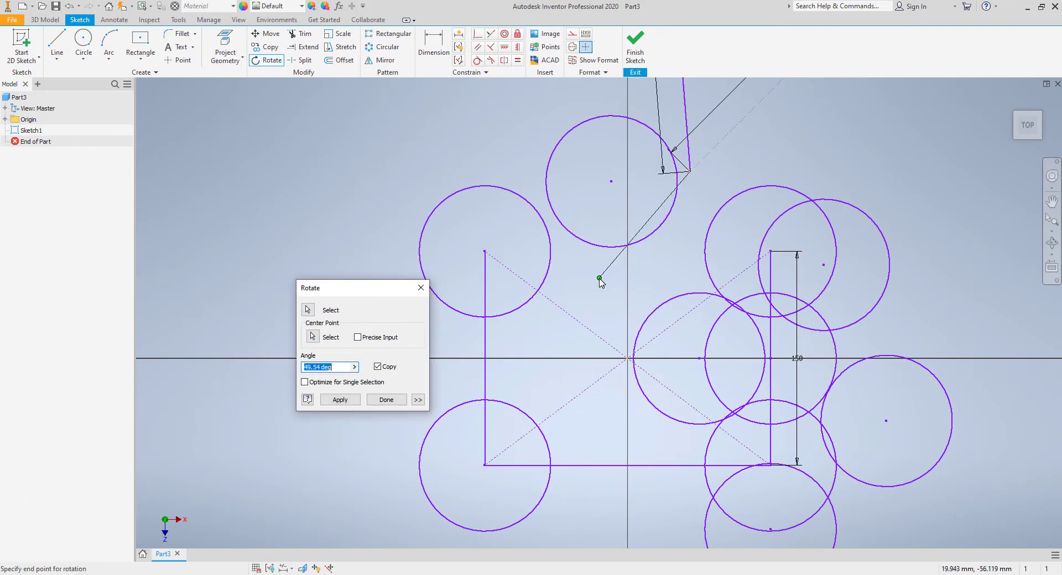
{"action": "type", "text": "45"}
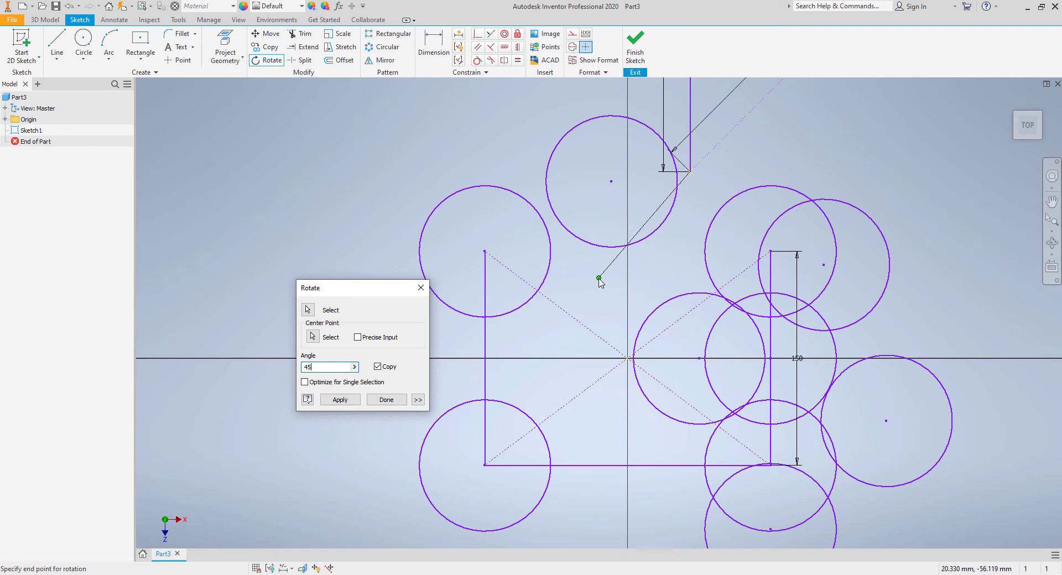
{"action": "key", "text": "Return"}
{"action": "mouse_move", "coordinate": [705, 148]}
{"action": "middle_mouse_down"}
{"action": "mouse_move", "coordinate": [634, 195]}
{"action": "mouse_move", "coordinate": [592, 299]}
{"action": "middle_mouse_up"}
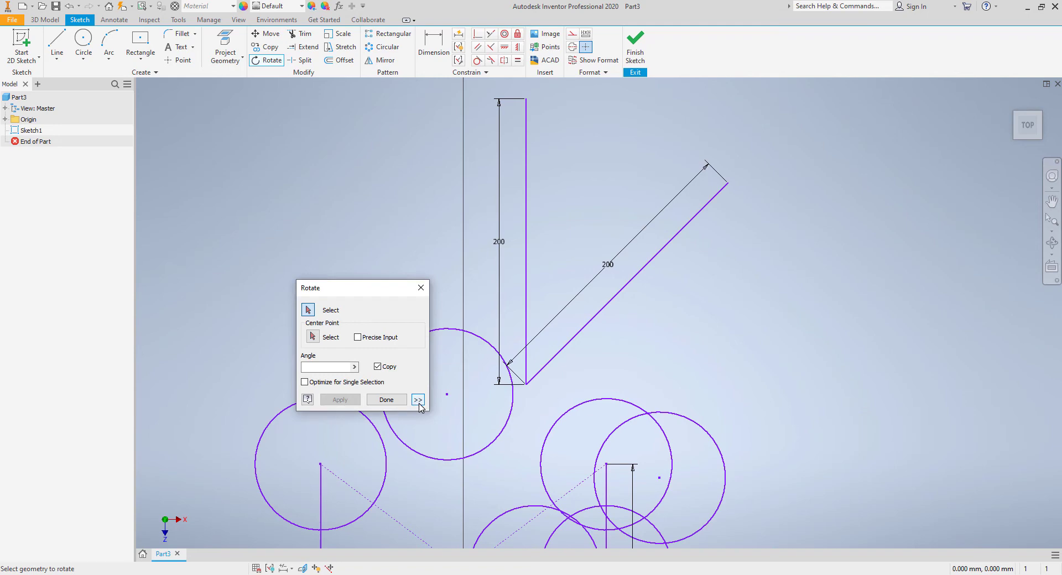
{"action": "left_click", "coordinate": [417, 399]}
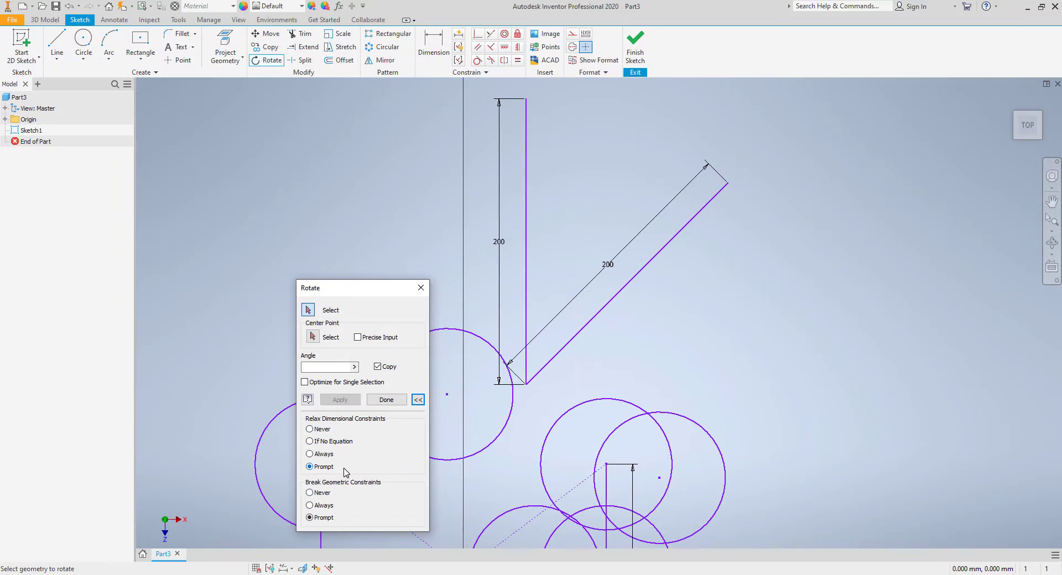
{"action": "left_click", "coordinate": [421, 287]}
Step: Delete all the geometry and dimensions from the sketch
{"action": "scroll", "coordinate": [609, 284], "scroll_direction": "up", "scroll_amount": 2}
{"action": "scroll", "coordinate": [615, 277], "scroll_direction": "down", "scroll_amount": 5}
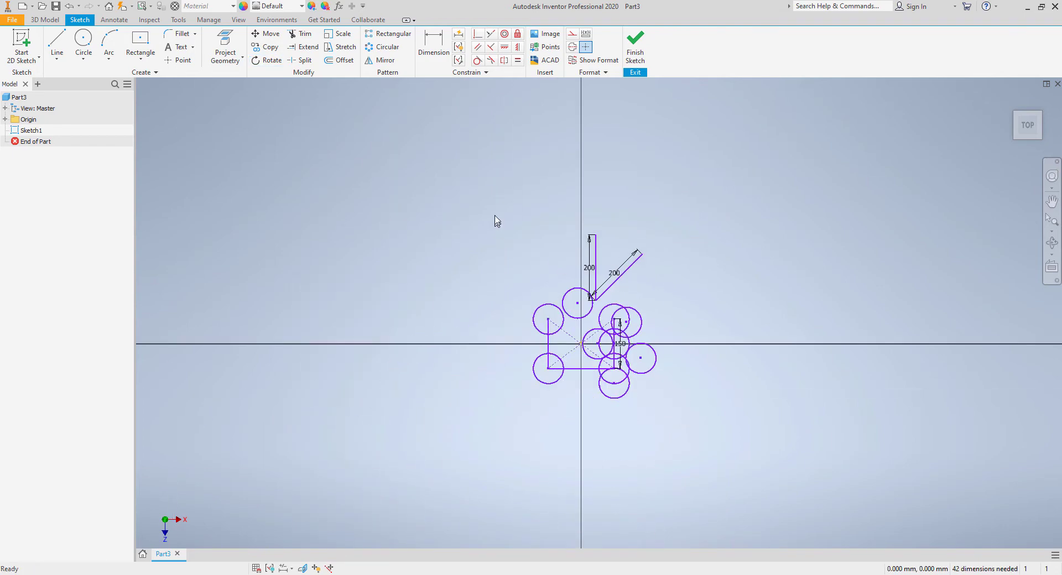
{"action": "left_click_drag", "start_coordinate": [489, 207], "coordinate": [782, 468]}
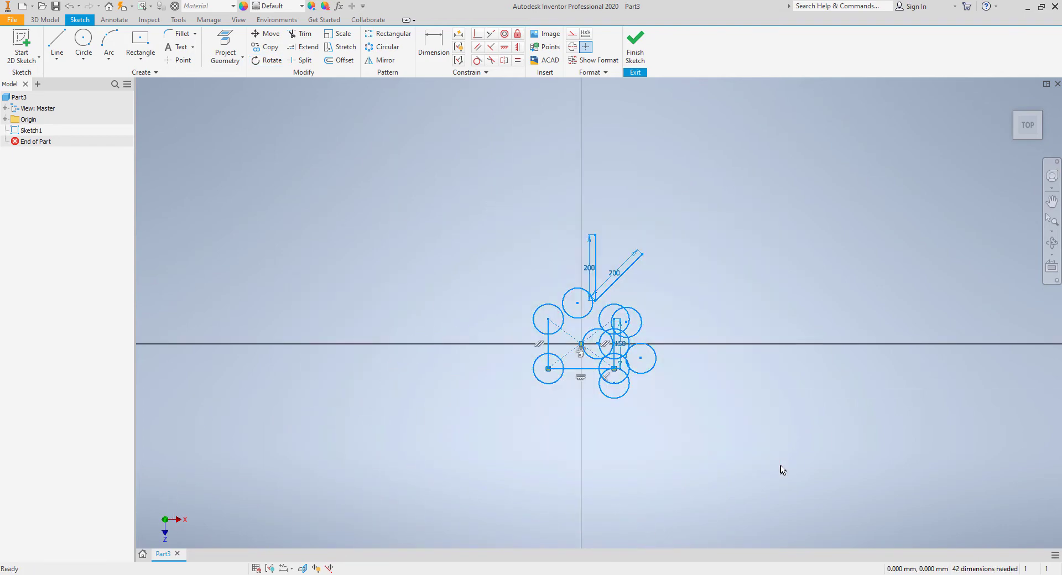
{"action": "key", "text": "Delete"}
{"action": "scroll", "coordinate": [589, 343], "scroll_direction": "up", "scroll_amount": 3}
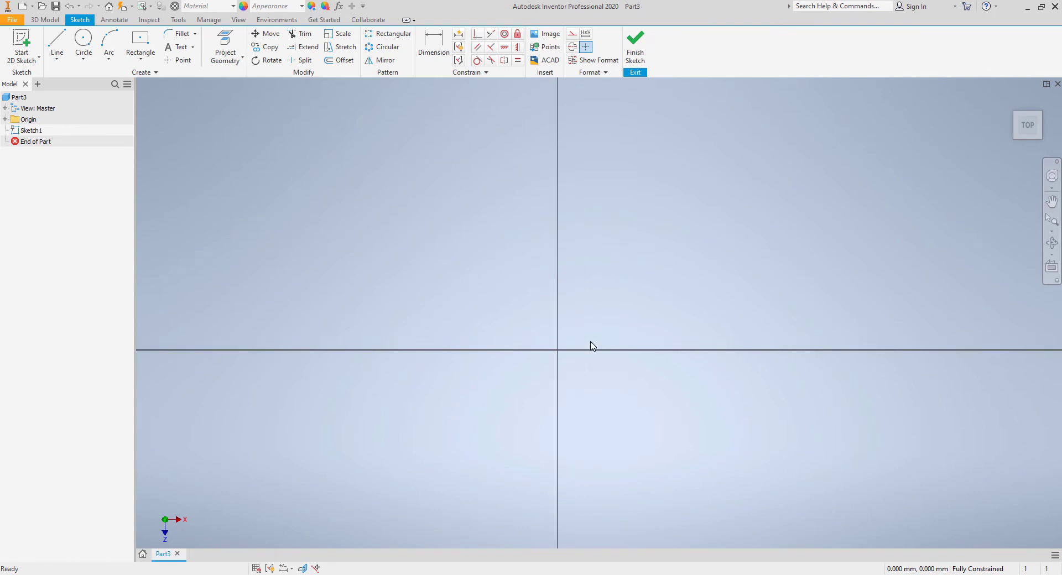
{"action": "scroll", "coordinate": [590, 346], "scroll_direction": "up", "scroll_amount": 1}
{"action": "middle_click_drag", "start_coordinate": [590, 346], "coordinate": [609, 296]}
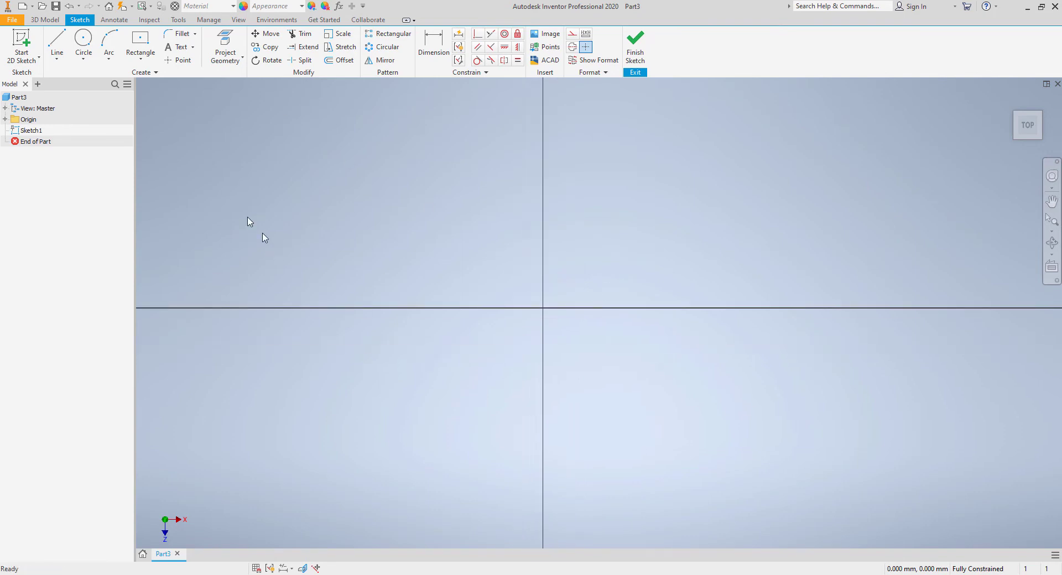
Step: Draw a two-point center rectangle on the origin and a circle centred above the origin that overlaps the rectangle's top edge
{"action": "left_click", "coordinate": [143, 41]}
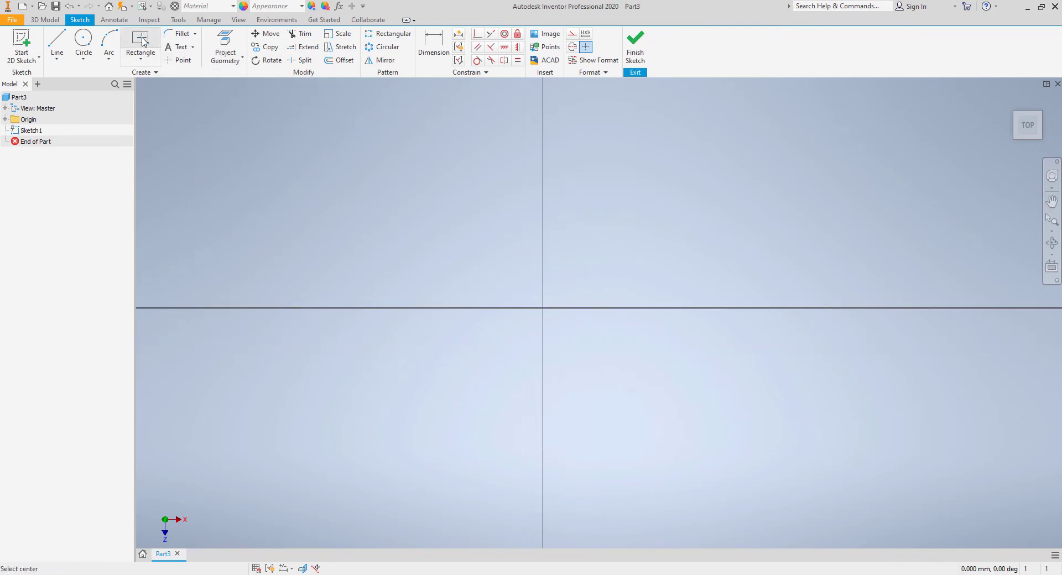
{"action": "left_click", "coordinate": [542, 308]}
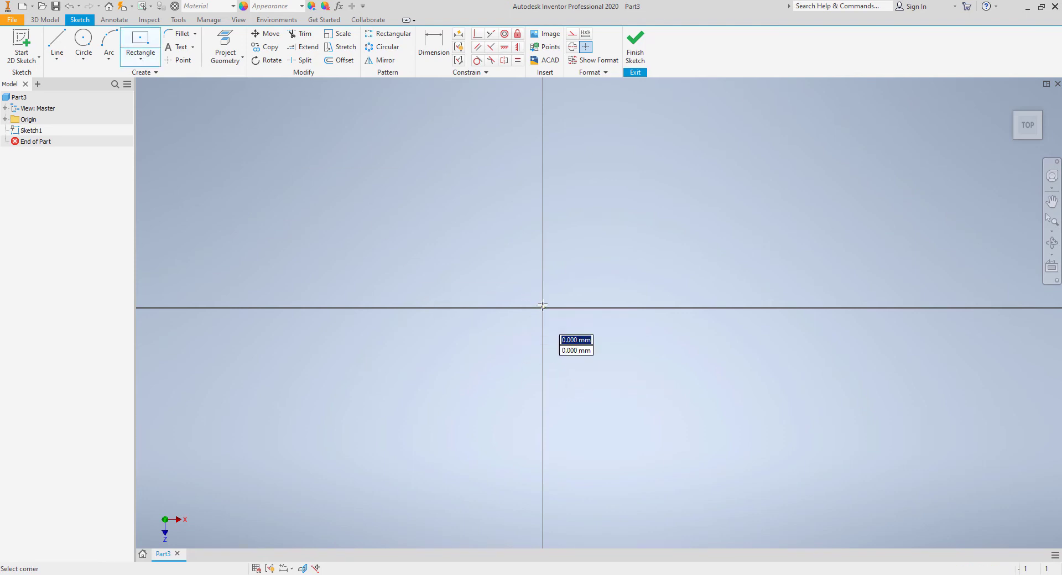
{"action": "left_click", "coordinate": [649, 223]}
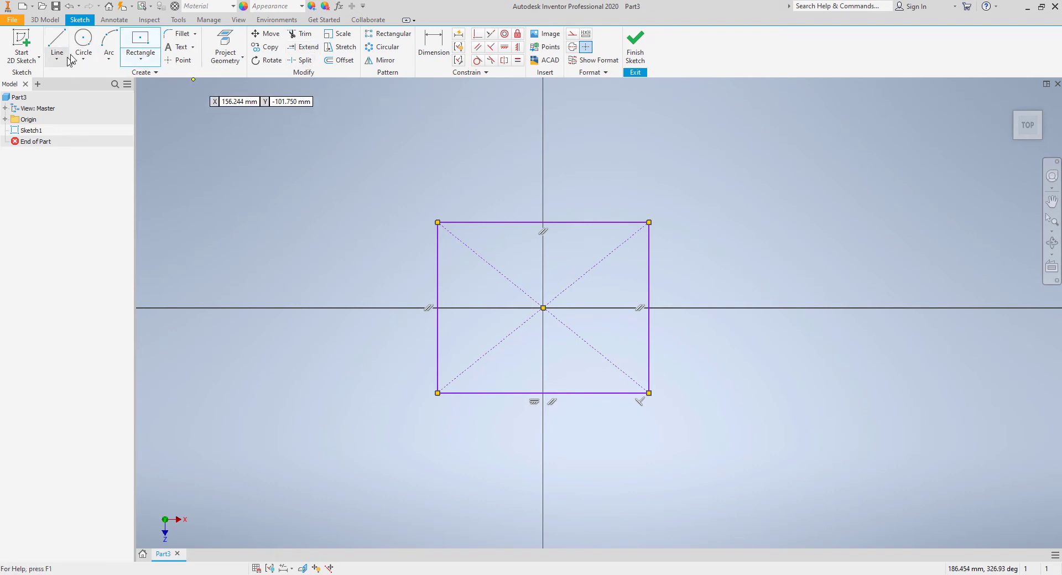
{"action": "left_click", "coordinate": [88, 41]}
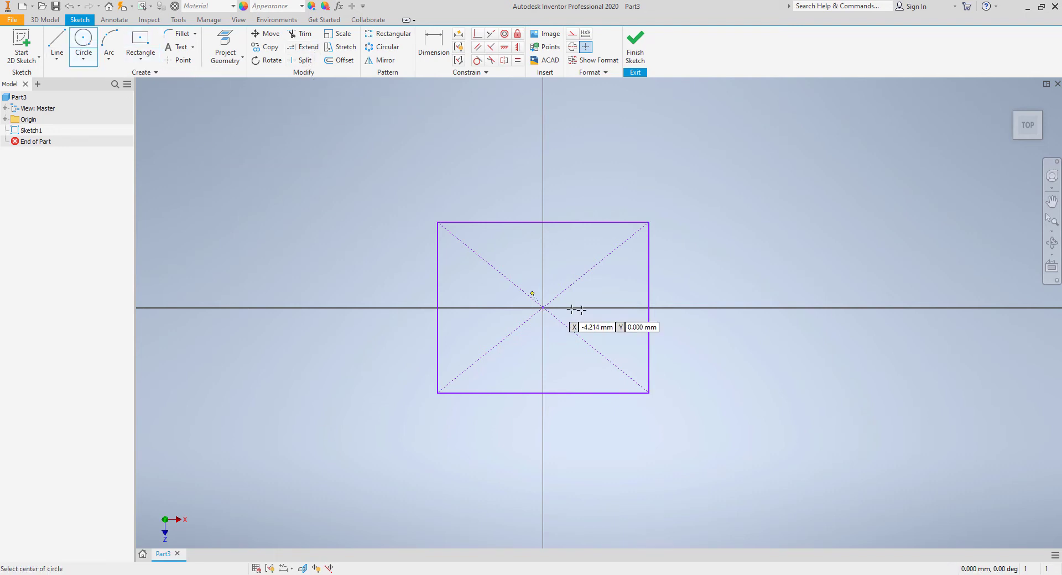
{"action": "left_click", "coordinate": [582, 244]}
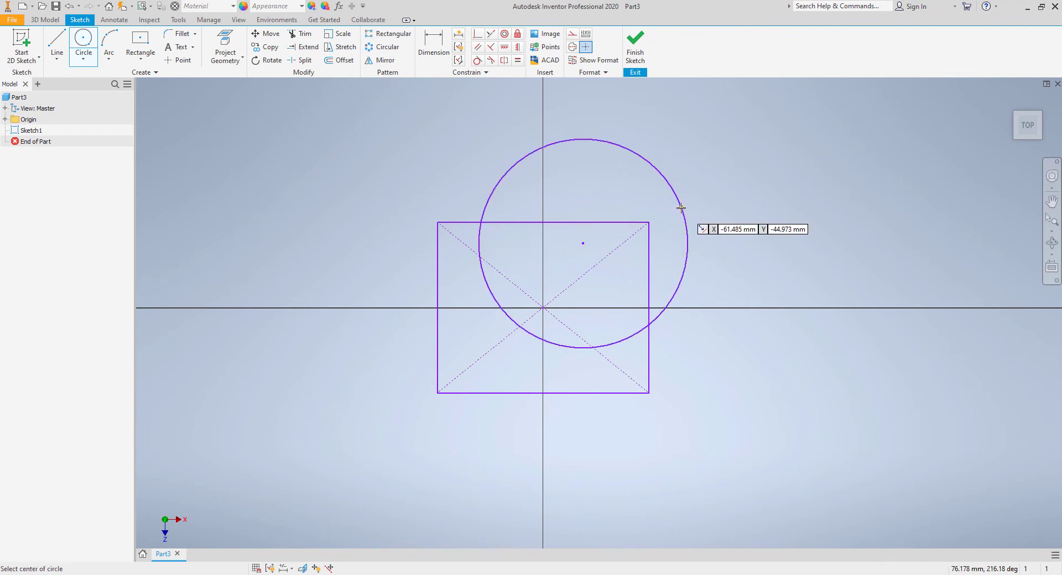
Step: Trim two circle arcs inside the rectangle and the parts of the rectangle's top and right edges inside the circle
{"action": "left_click", "coordinate": [300, 34]}
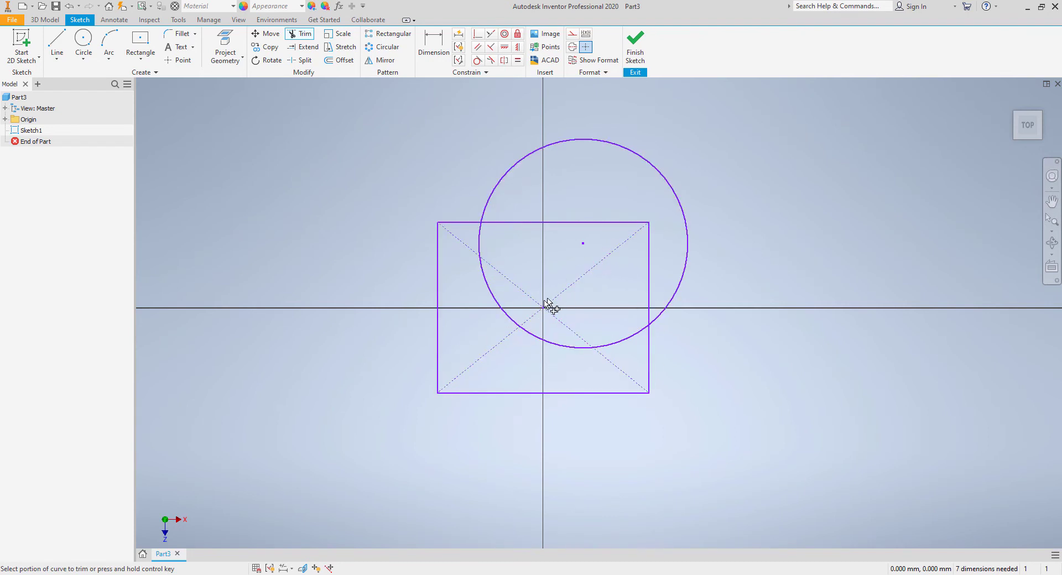
{"action": "left_click", "coordinate": [479, 239]}
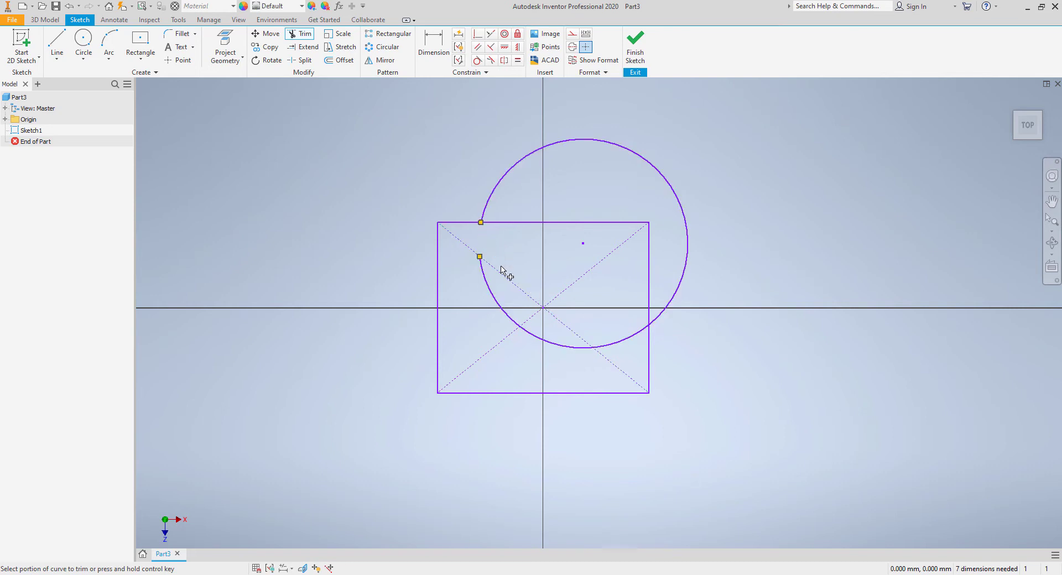
{"action": "left_click", "coordinate": [628, 340]}
{"action": "left_click", "coordinate": [651, 302]}
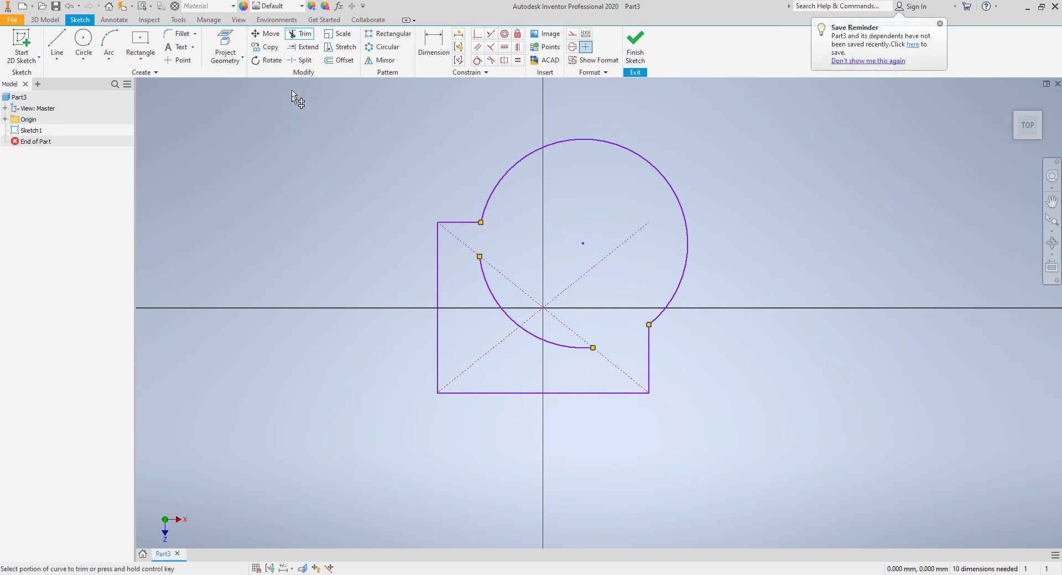
Step: Extend the rectangle's right edge up to the circle, close the circle's left gap, and extend the top edge to the right edge
{"action": "left_click", "coordinate": [299, 49]}
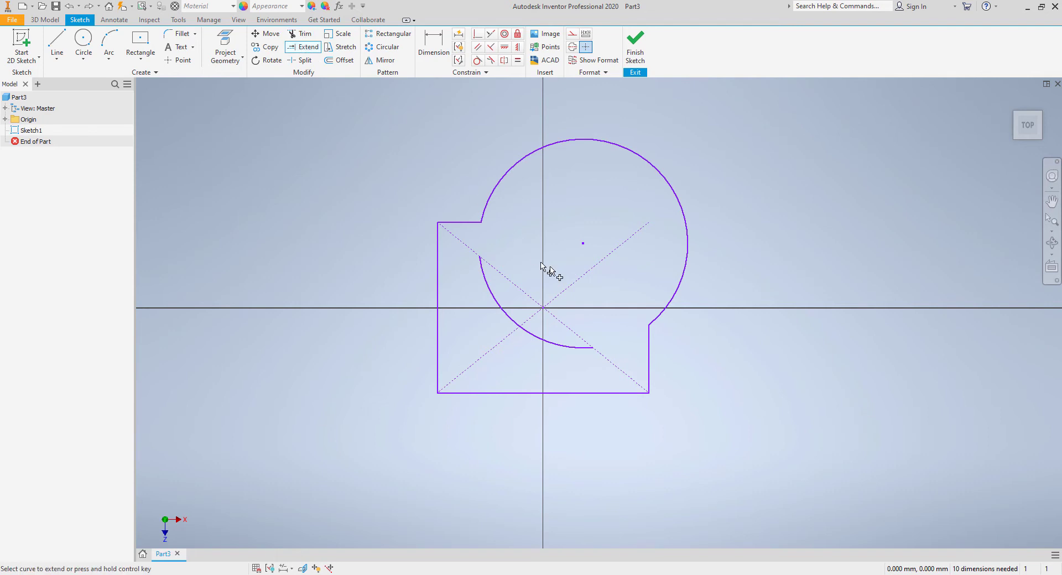
{"action": "left_click", "coordinate": [649, 335]}
{"action": "left_click", "coordinate": [648, 334]}
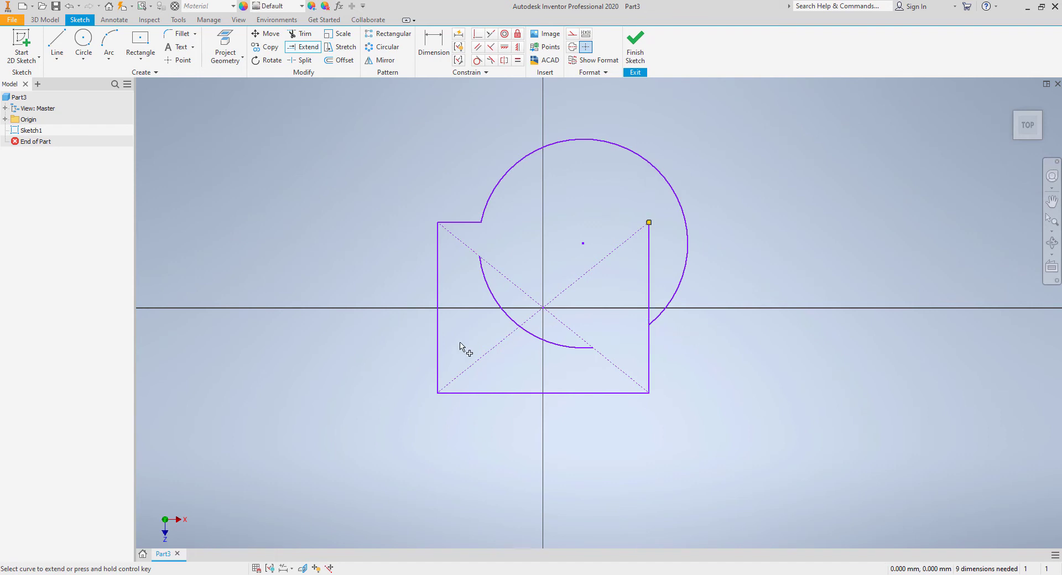
{"action": "left_click", "coordinate": [649, 236]}
{"action": "left_click", "coordinate": [480, 271]}
{"action": "left_click", "coordinate": [472, 222]}
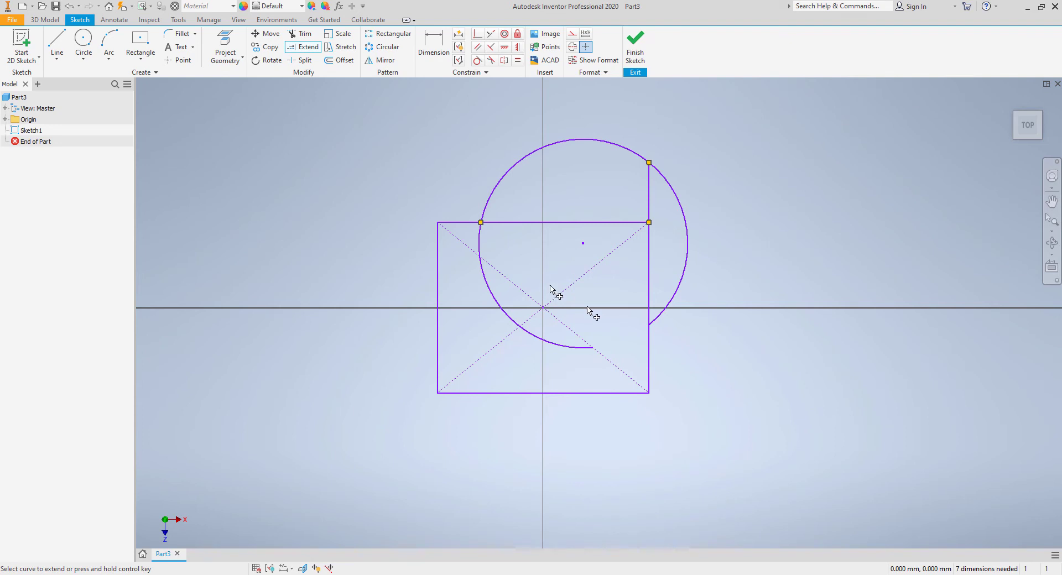
Step: Exit the Split command and delete all the trimmed and extended geometry from the sketch
{"action": "left_click", "coordinate": [306, 61]}
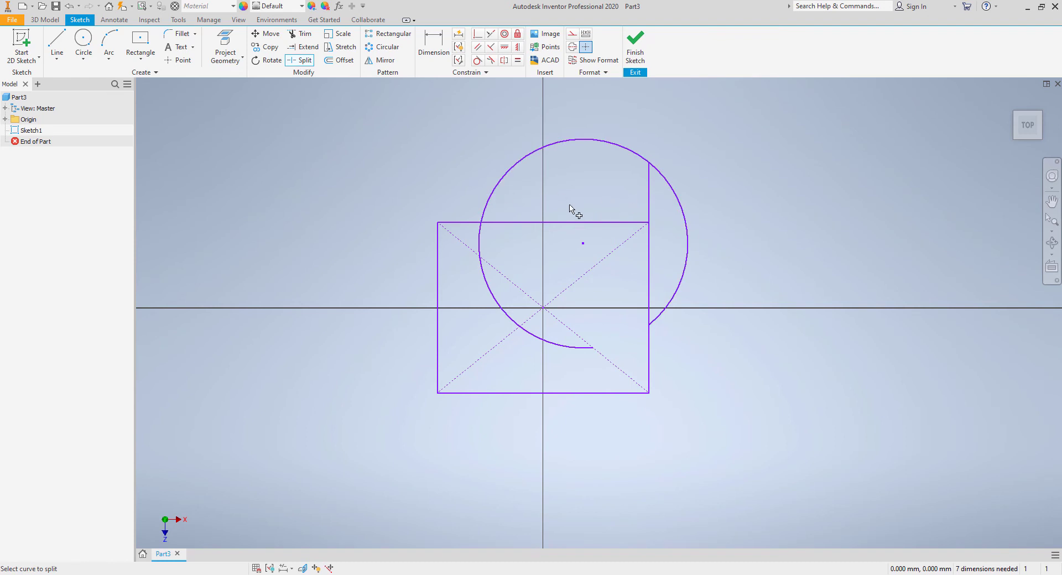
{"action": "key", "text": "Escape"}
{"action": "left_click_drag", "start_coordinate": [387, 129], "coordinate": [763, 439]}
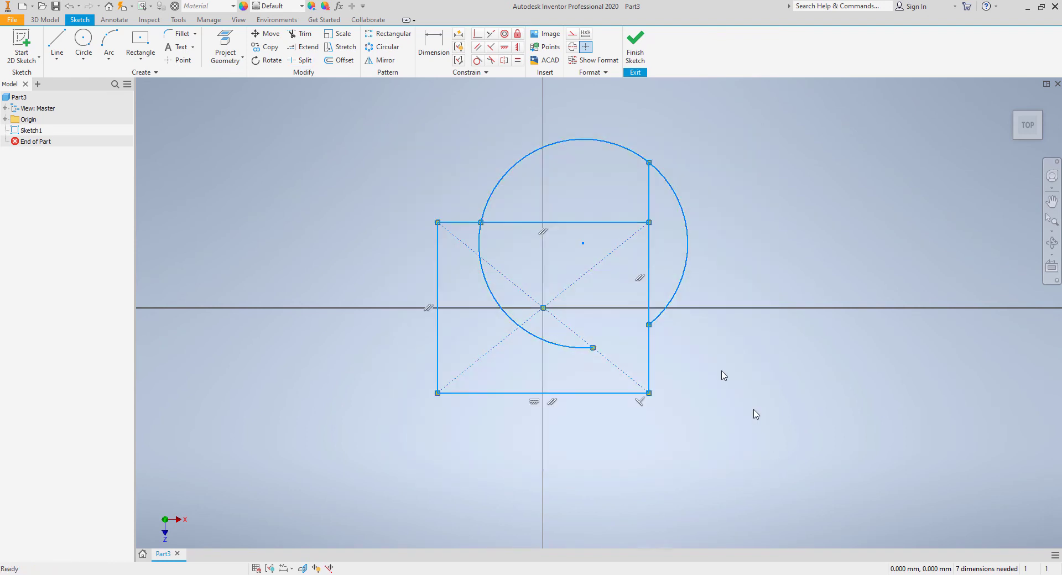
{"action": "key", "text": "Delete"}
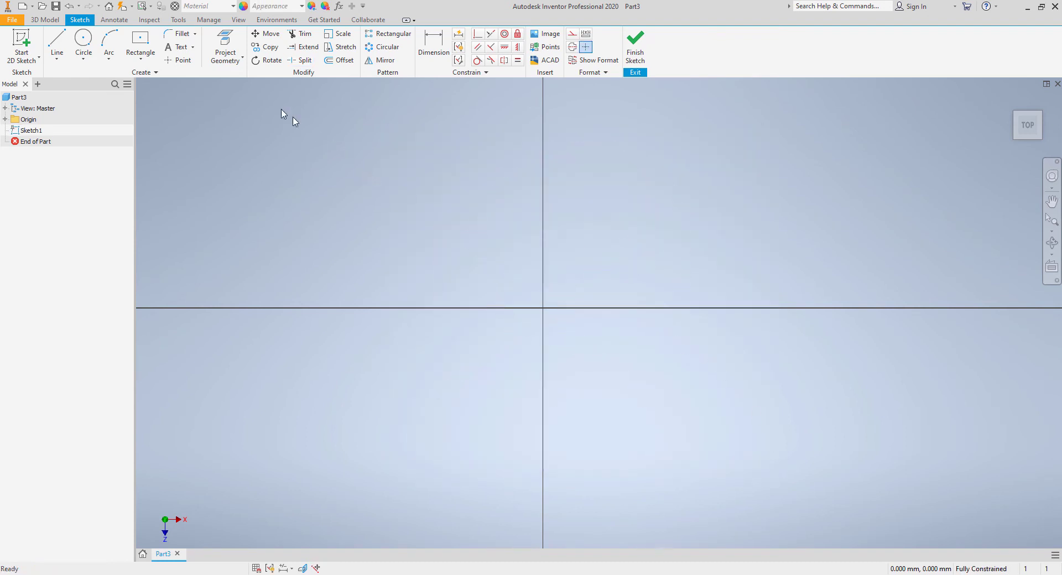
Step: Draw a two-point rectangle right of the vertical axis and a circle that overlaps its top-left corner
{"action": "left_click", "coordinate": [140, 43]}
{"action": "left_click", "coordinate": [599, 184]}
{"action": "left_click", "coordinate": [813, 373]}
{"action": "key", "text": "c"}
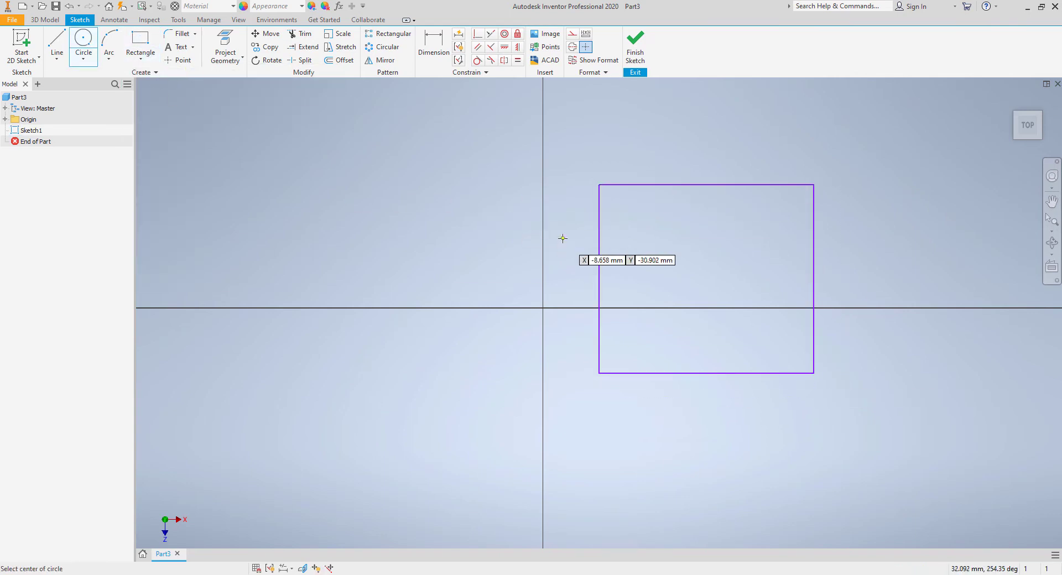
{"action": "left_click", "coordinate": [577, 251]}
{"action": "left_click", "coordinate": [542, 154]}
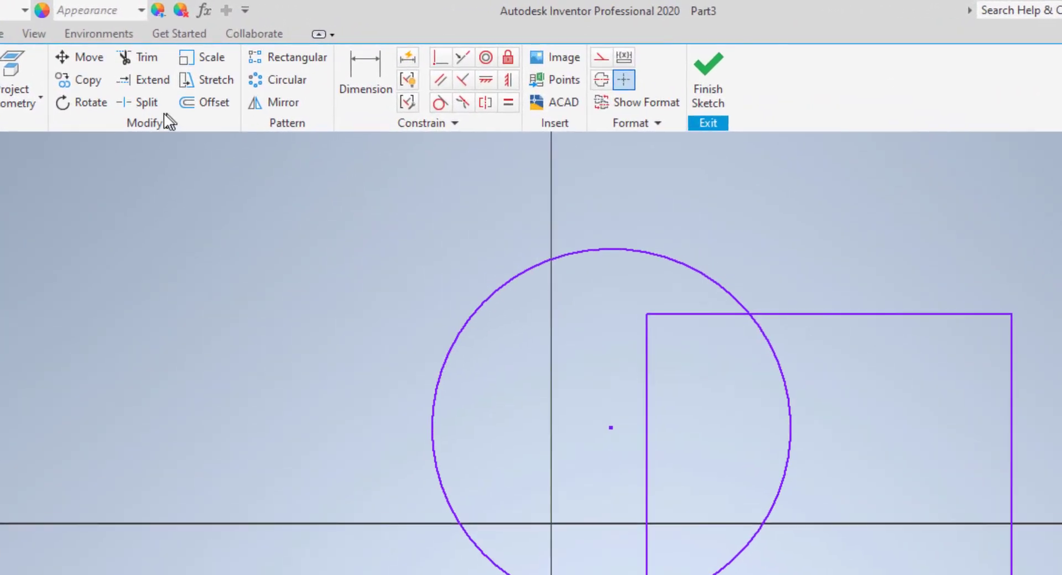
{"action": "left_click", "coordinate": [790, 378]}
Step: Split the circle into two arcs where it crosses the rectangle's top and left edges
{"action": "left_click", "coordinate": [142, 103]}
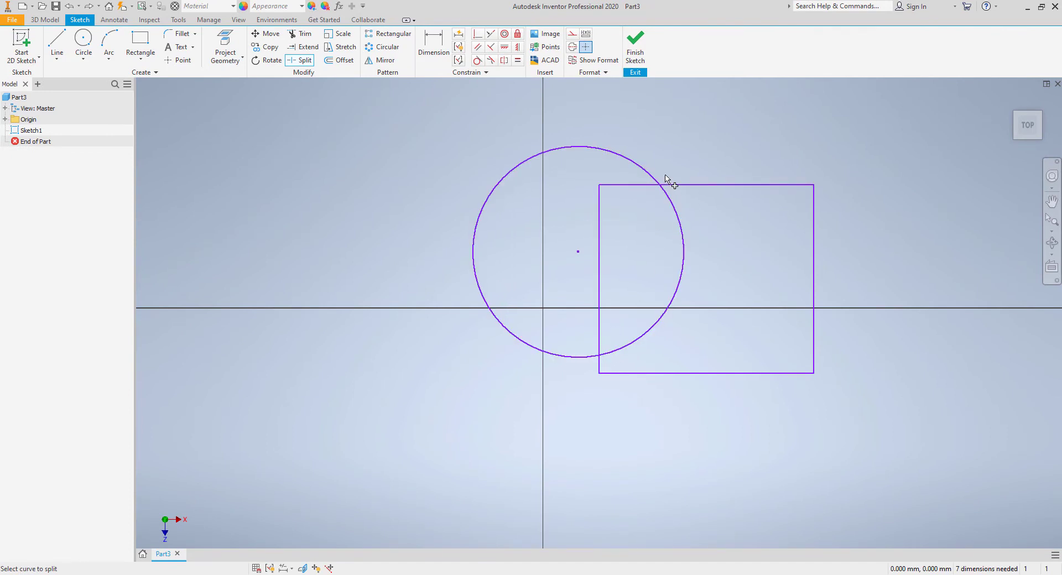
{"action": "left_click", "coordinate": [679, 219]}
{"action": "scroll", "coordinate": [674, 181], "scroll_direction": "up", "scroll_amount": 3}
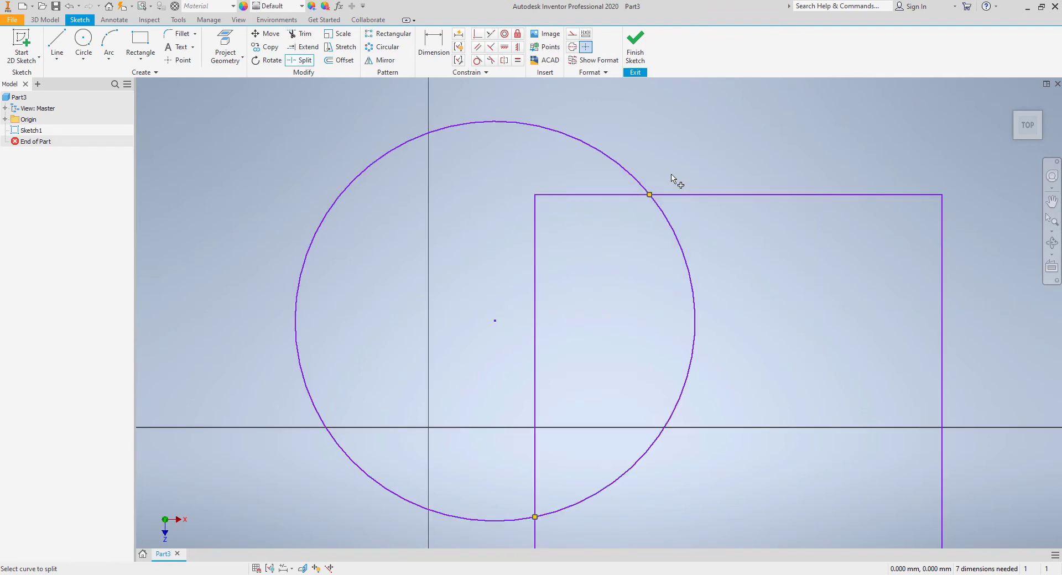
{"action": "middle_click_drag", "start_coordinate": [639, 222], "coordinate": [623, 205]}
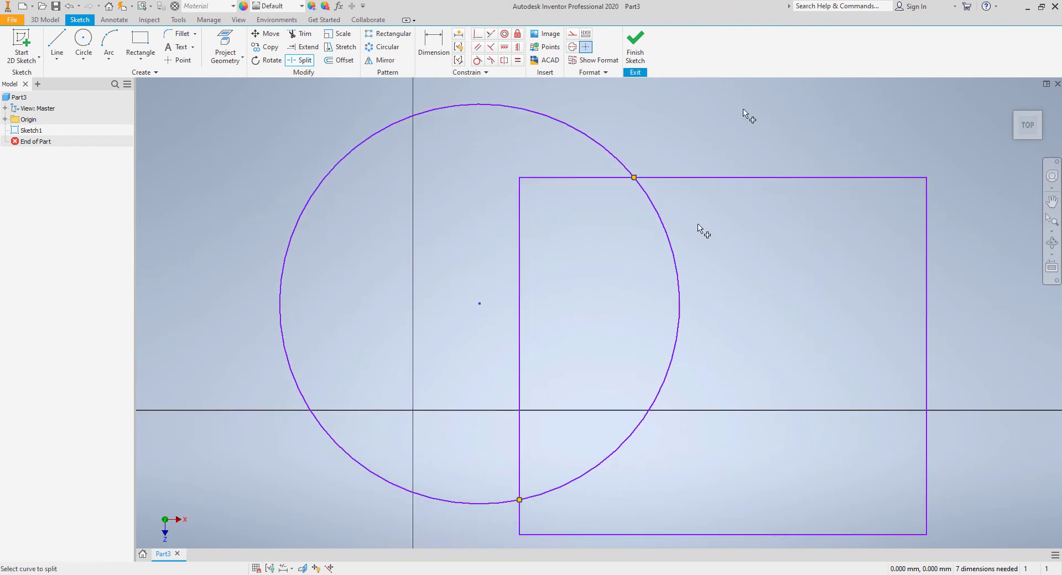
{"action": "left_click", "coordinate": [680, 320]}
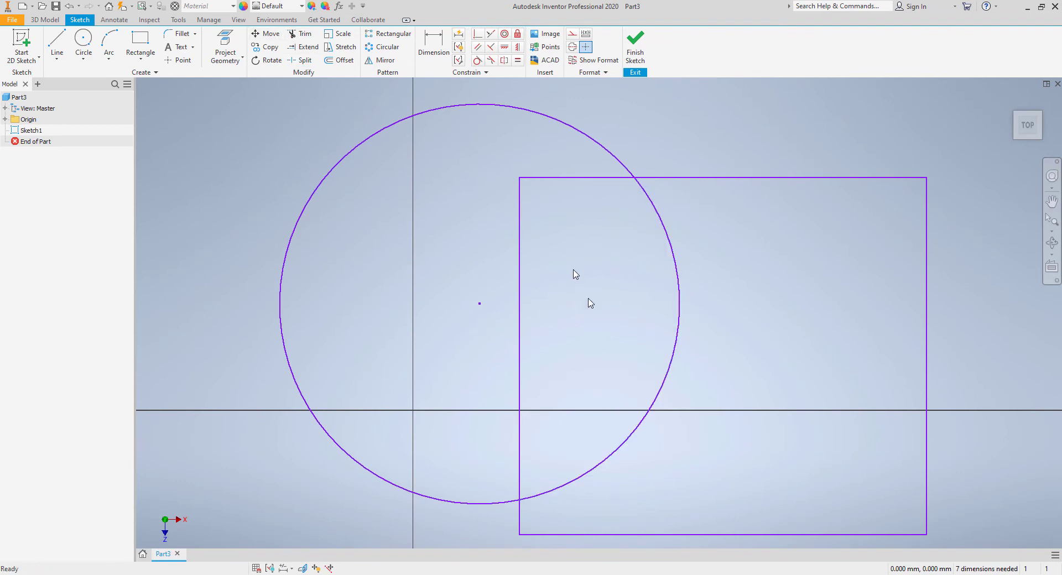
Step: Select each circle arc and the rectangle's top edge in turn to check which curves are split
{"action": "left_click", "coordinate": [678, 281]}
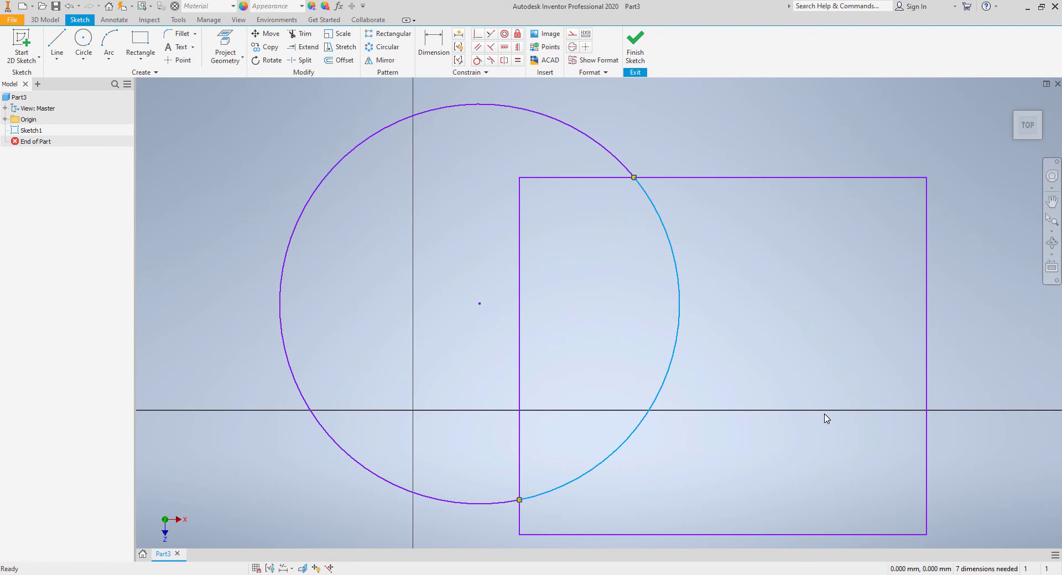
{"action": "left_click", "coordinate": [597, 223]}
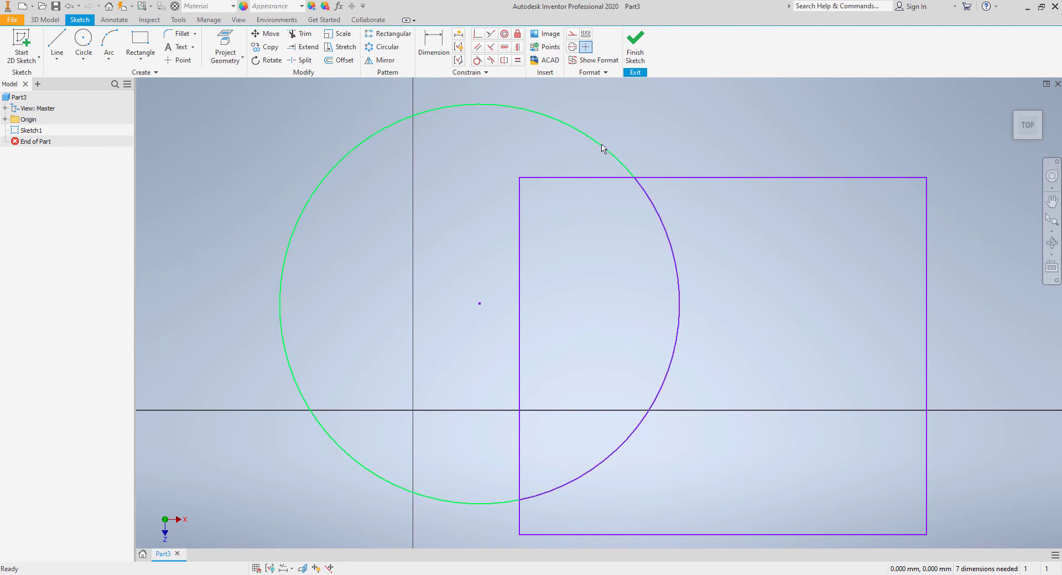
{"action": "left_click", "coordinate": [605, 161]}
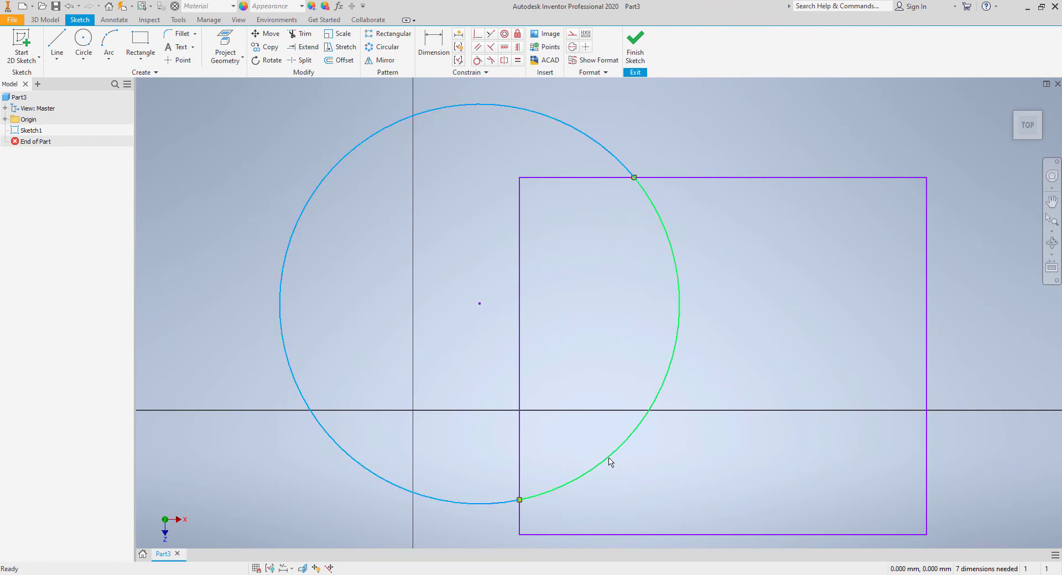
{"action": "left_click", "coordinate": [719, 323]}
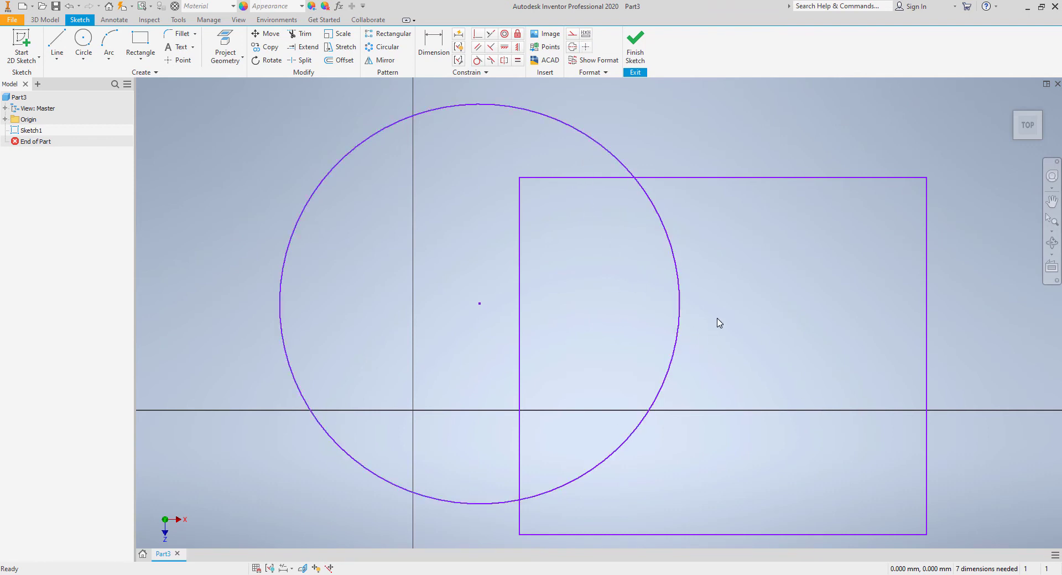
{"action": "left_click", "coordinate": [709, 178]}
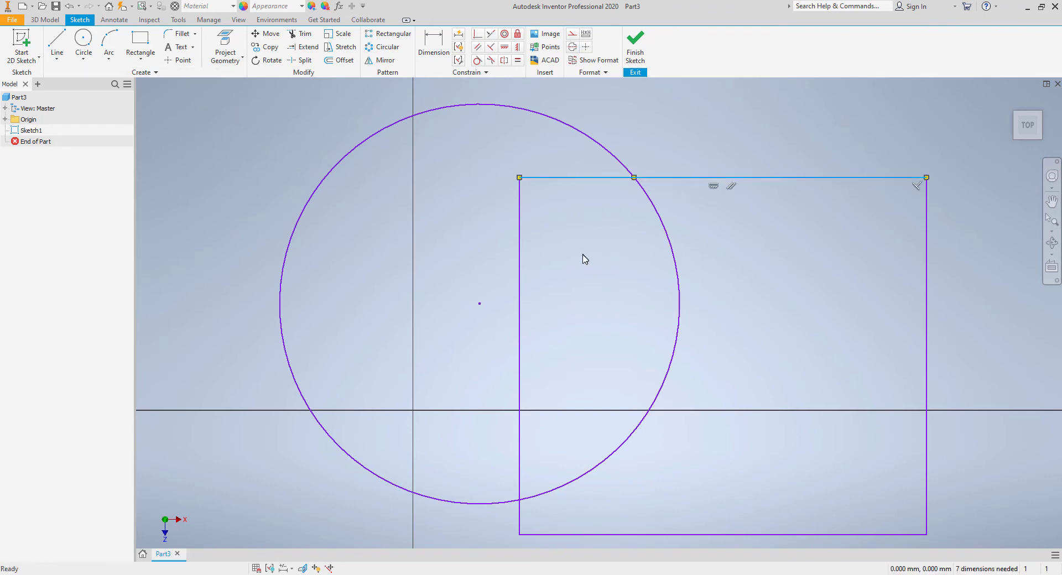
{"action": "left_click", "coordinate": [509, 284]}
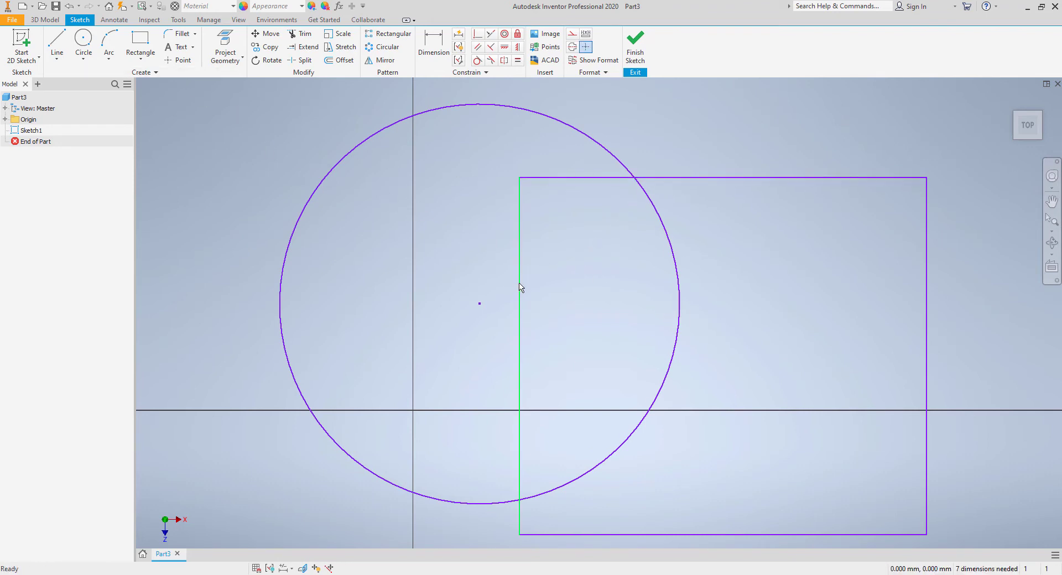
Step: Split the rectangle's left and top edges at their intersections with the circle
{"action": "left_click", "coordinate": [302, 60]}
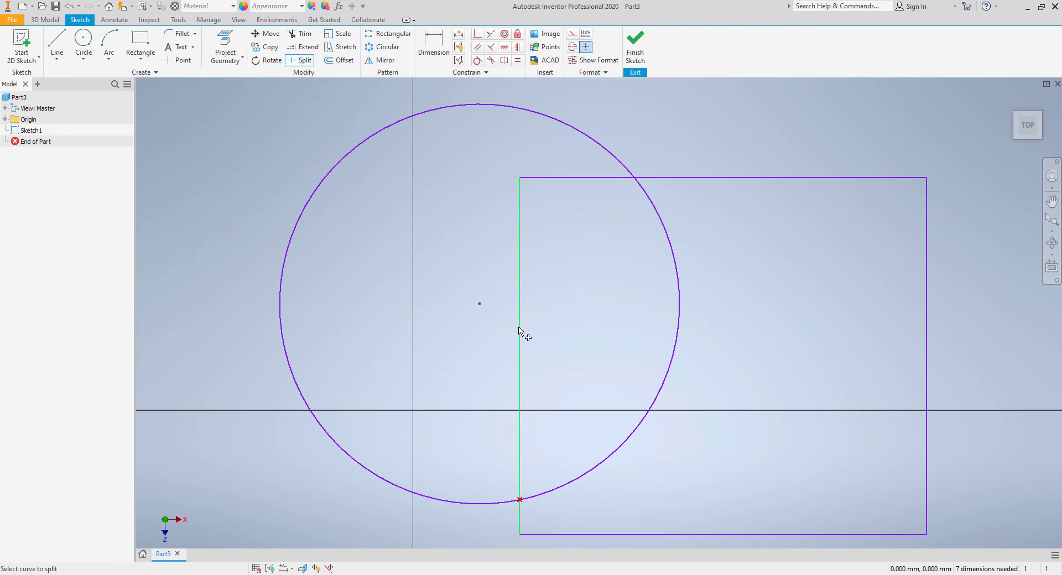
{"action": "left_click", "coordinate": [520, 428]}
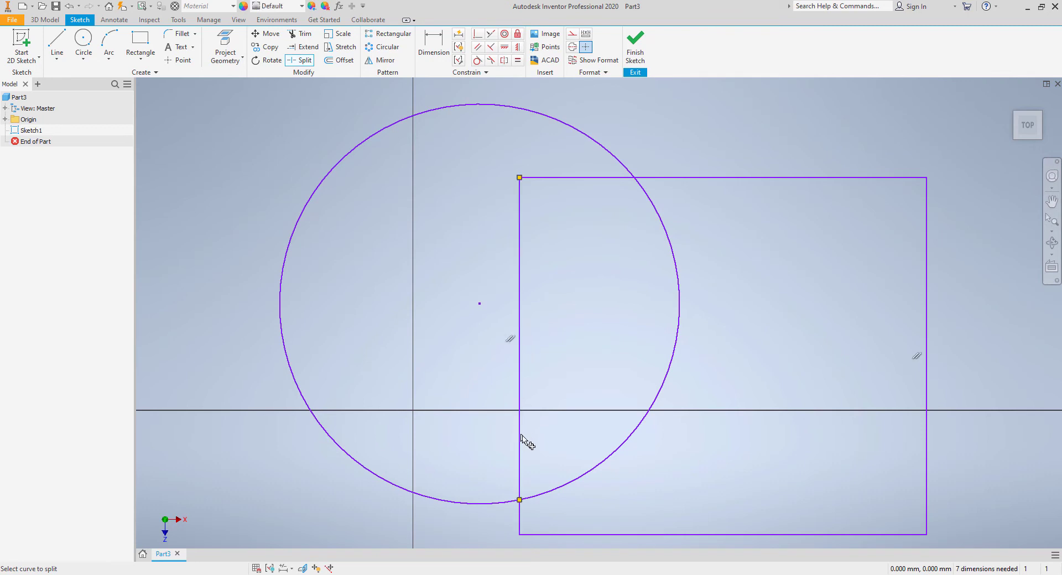
{"action": "left_click", "coordinate": [749, 178]}
{"action": "key", "text": "Escape"}
Step: Select the segments of the rectangle's top and left edges to check how they were divided
{"action": "left_click", "coordinate": [588, 179]}
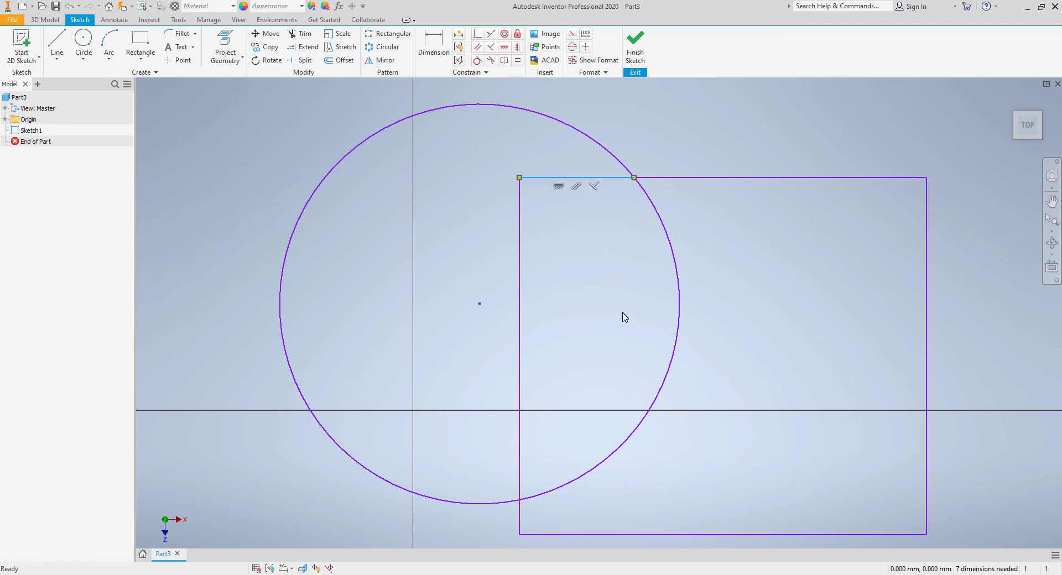
{"action": "left_click", "coordinate": [521, 337]}
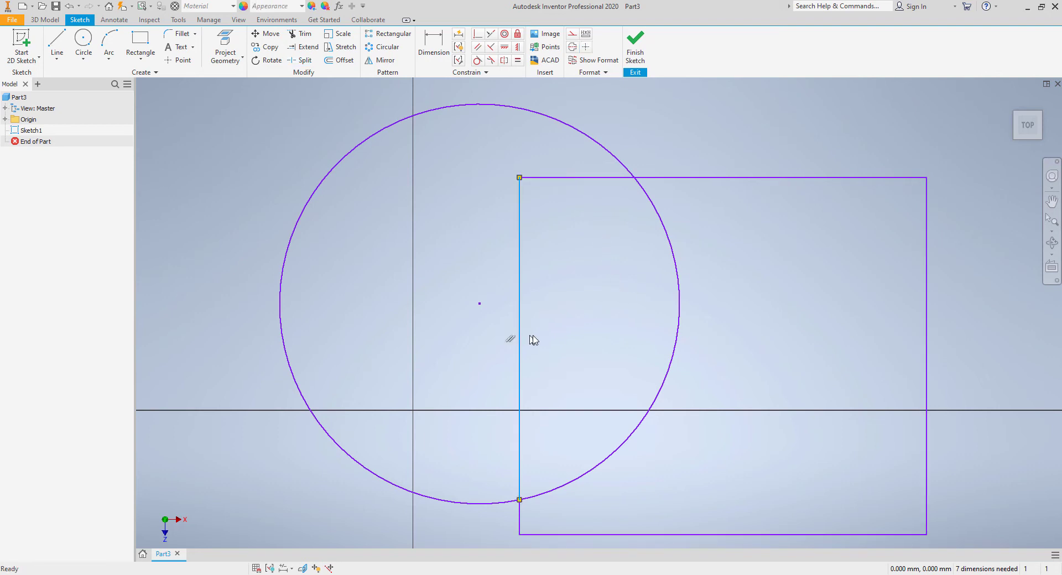
{"action": "left_click", "coordinate": [582, 177]}
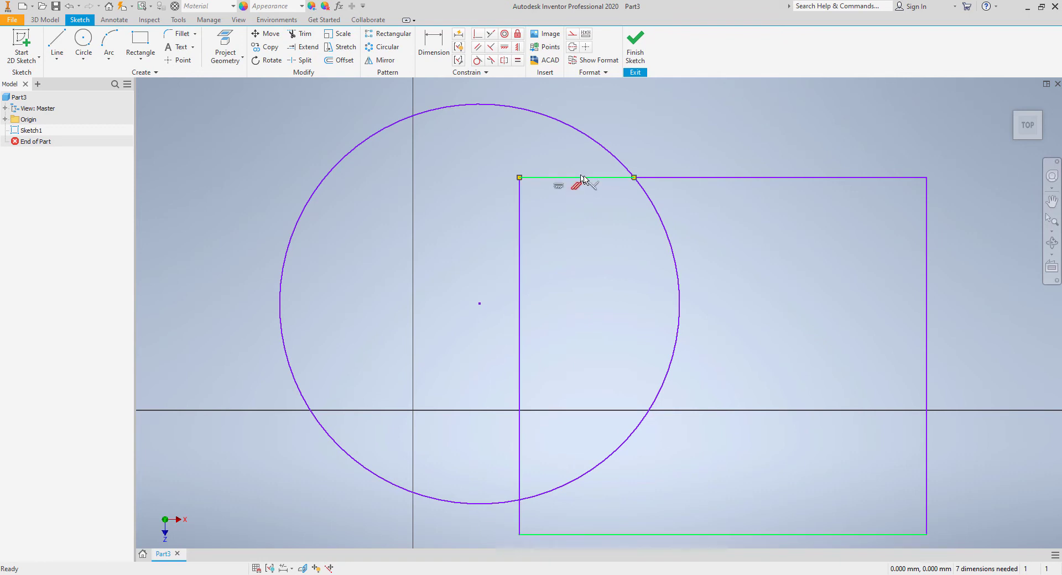
{"action": "left_click", "coordinate": [744, 181]}
{"action": "left_click", "coordinate": [628, 256]}
Step: Try to scale the rectangle's bottom and right edges about their shared corner, allowing their constraints to be removed
{"action": "scroll", "coordinate": [628, 256], "scroll_direction": "up", "scroll_amount": 3}
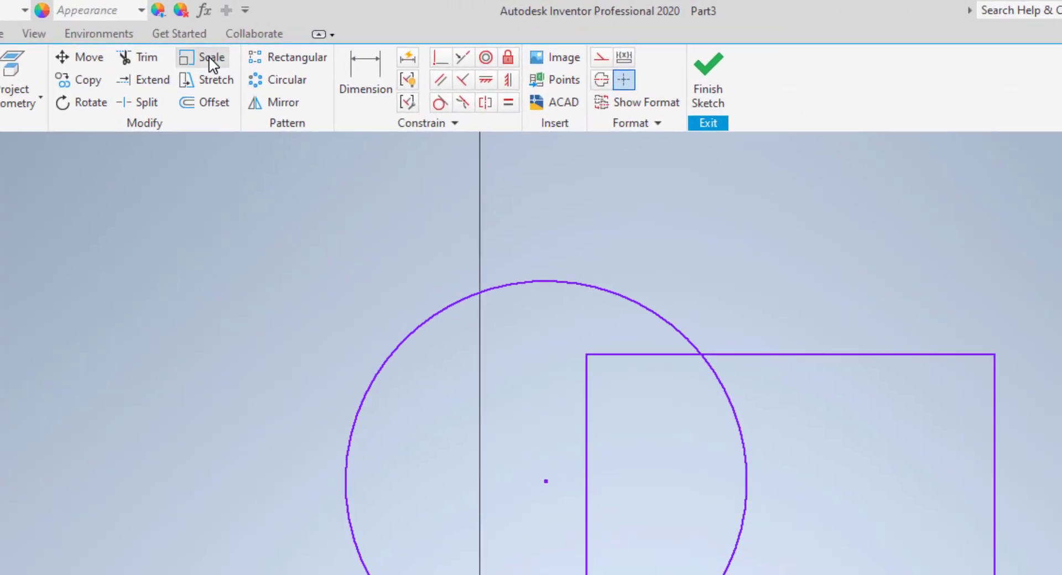
{"action": "left_click", "coordinate": [208, 56]}
{"action": "left_click_drag", "start_coordinate": [18, 148], "coordinate": [331, 444]}
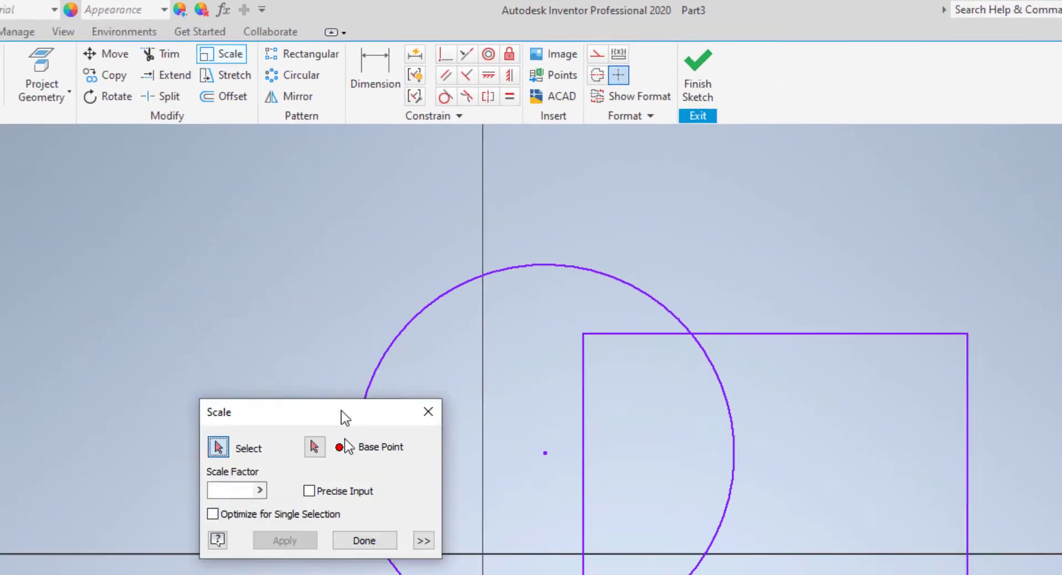
{"action": "left_click_drag", "start_coordinate": [339, 372], "coordinate": [347, 346]}
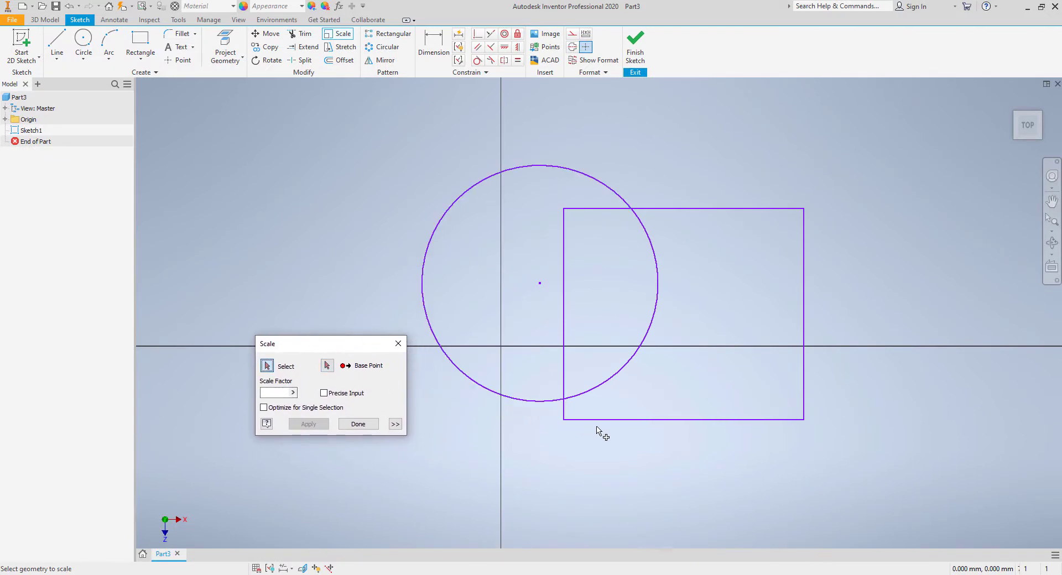
{"action": "left_click", "coordinate": [667, 421]}
{"action": "left_click", "coordinate": [803, 401]}
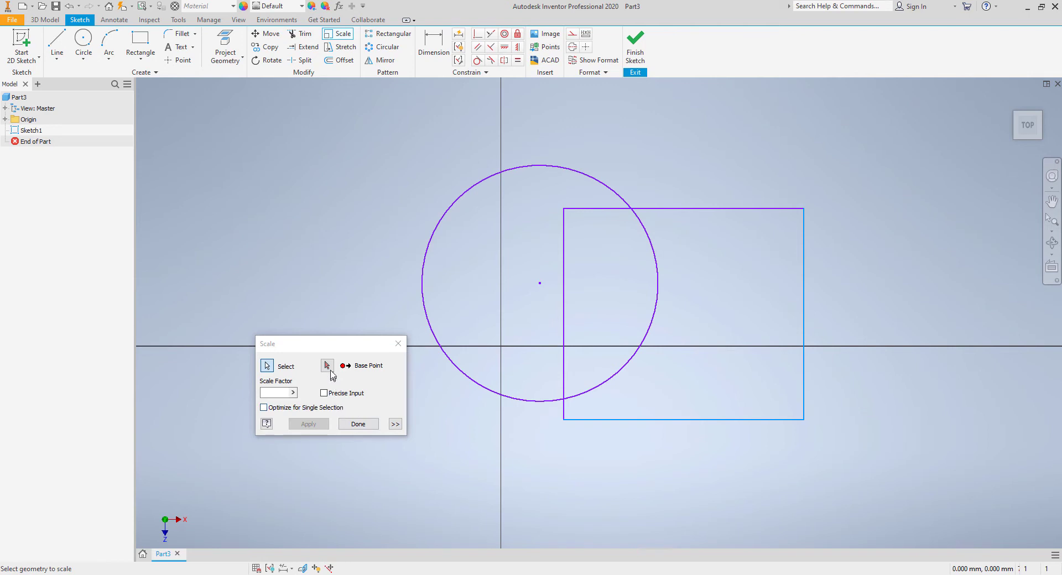
{"action": "left_click", "coordinate": [327, 366]}
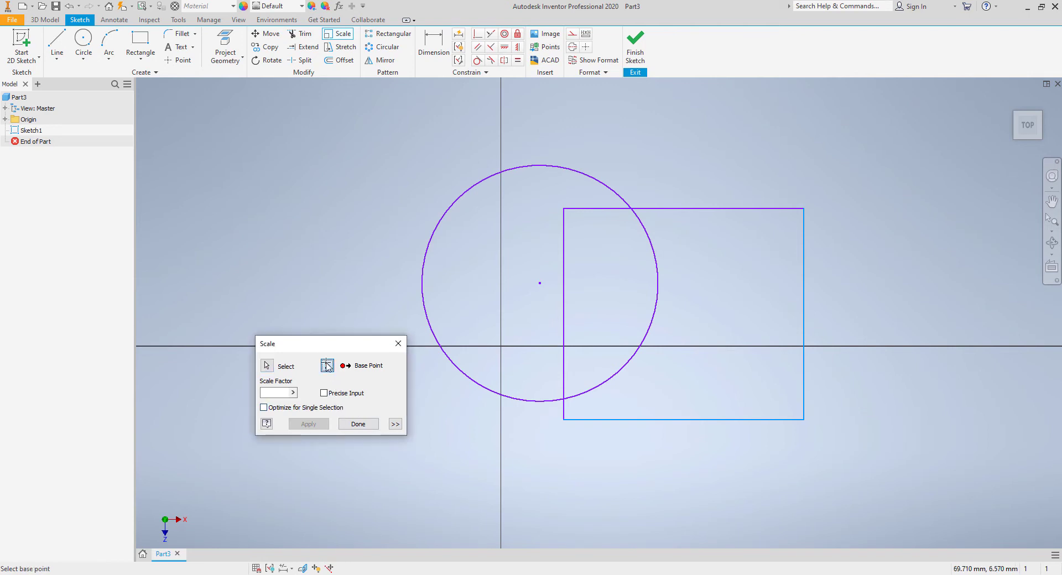
{"action": "left_click", "coordinate": [804, 418]}
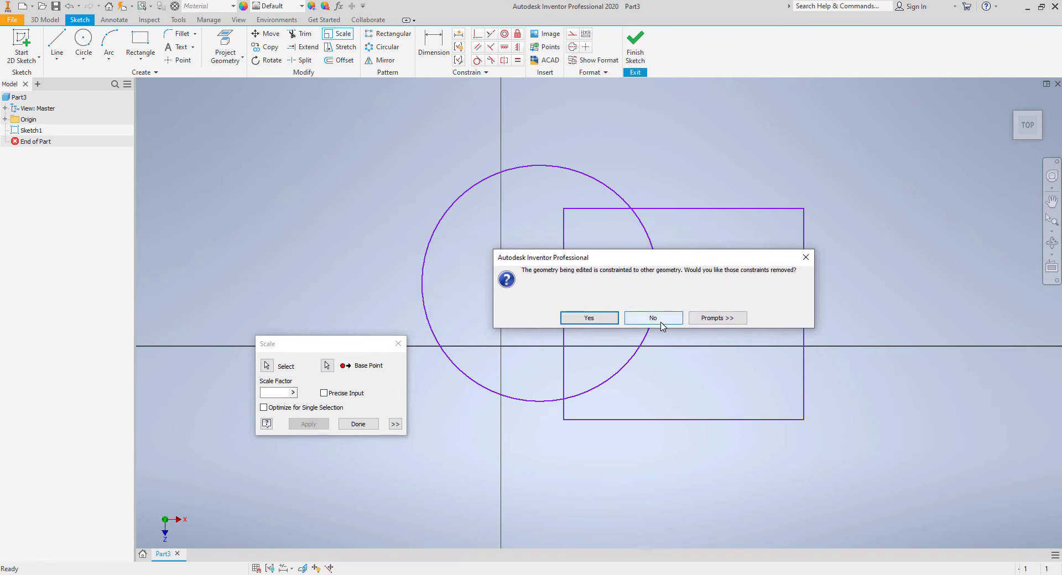
{"action": "left_click", "coordinate": [600, 320]}
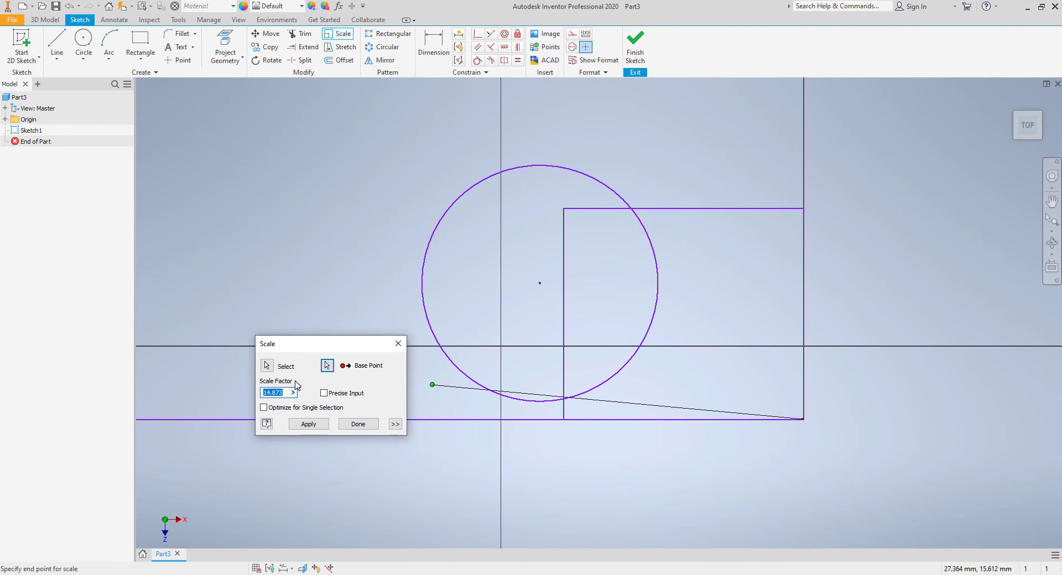
{"action": "key", "text": "Escape"}
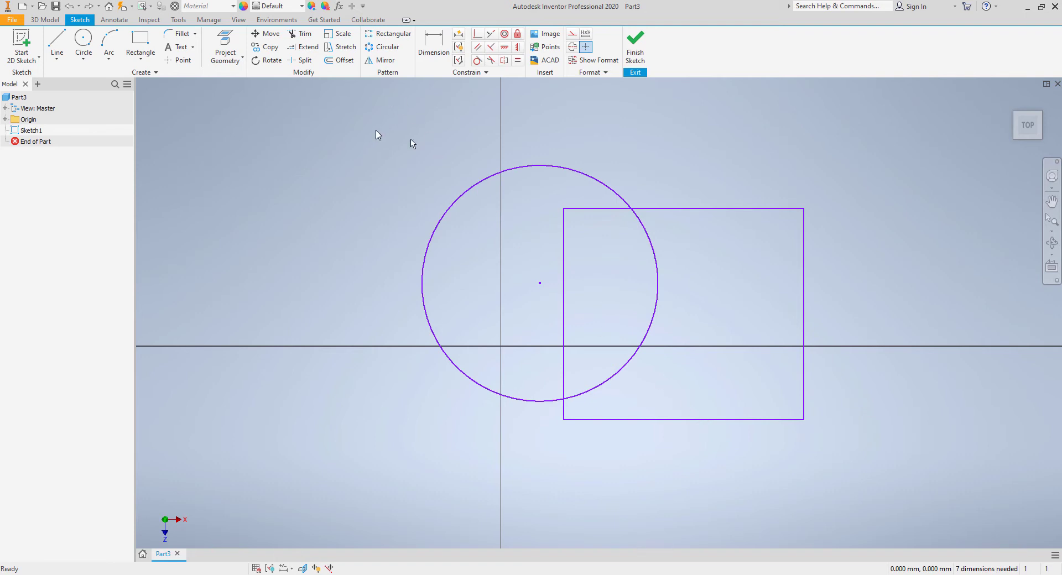
Step: Delete the circle and rectangle to clear the sketch
{"action": "left_click_drag", "start_coordinate": [376, 134], "coordinate": [929, 501]}
{"action": "key", "text": "Delete"}
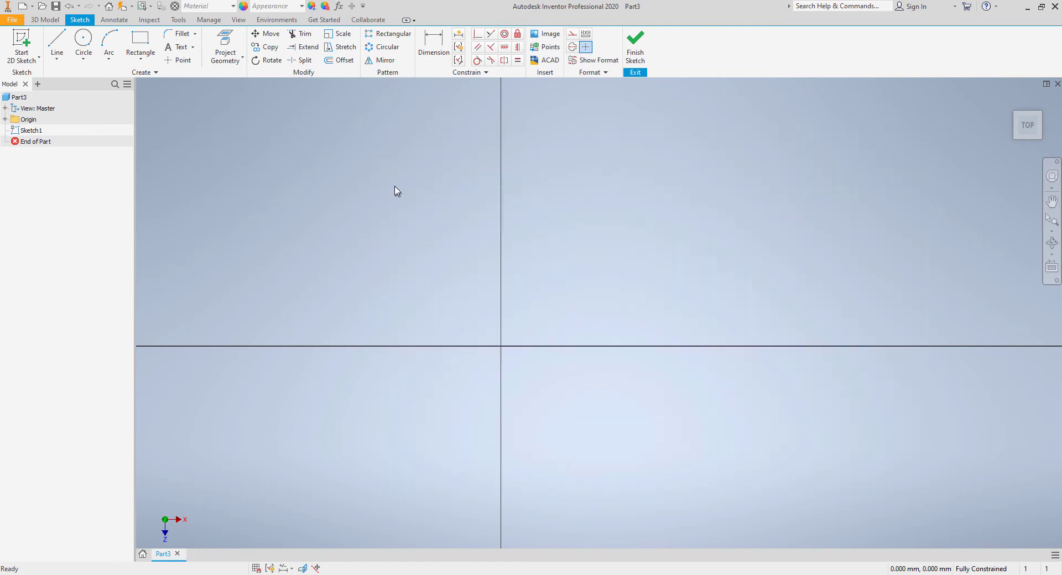
Step: Draw a 20 mm by 20 mm rectangle with its first corner at the sketch origin
{"action": "left_click", "coordinate": [141, 50]}
{"action": "left_click", "coordinate": [501, 346]}
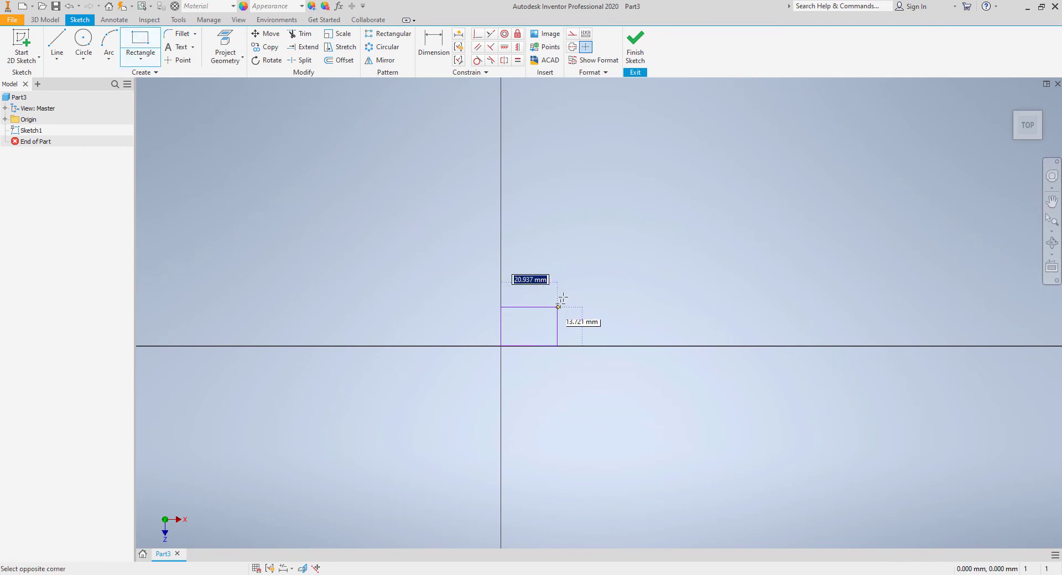
{"action": "type", "text": "20"}
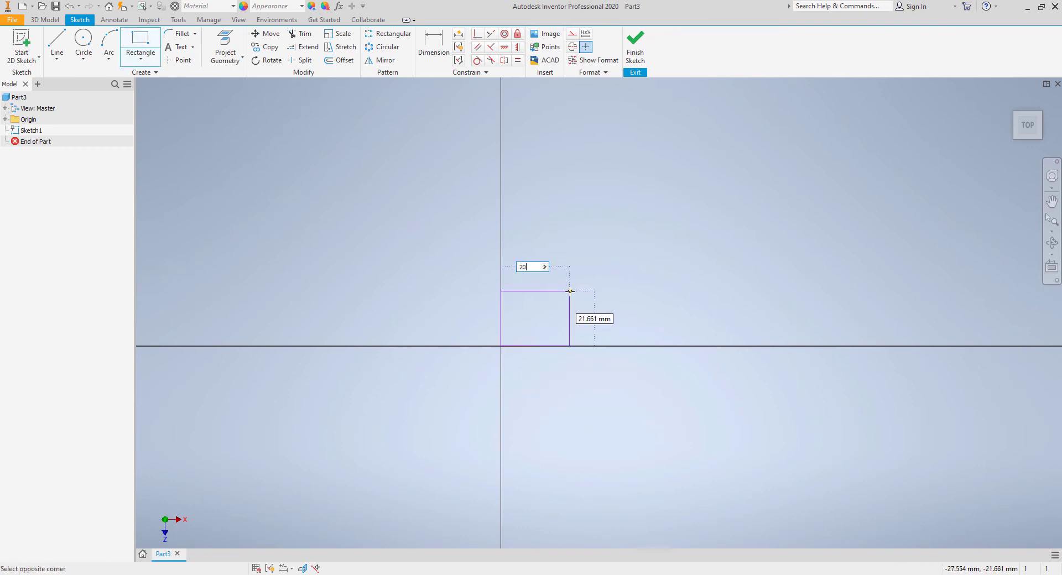
{"action": "key", "text": "Tab"}
{"action": "type", "text": "20"}
{"action": "key", "text": "Return"}
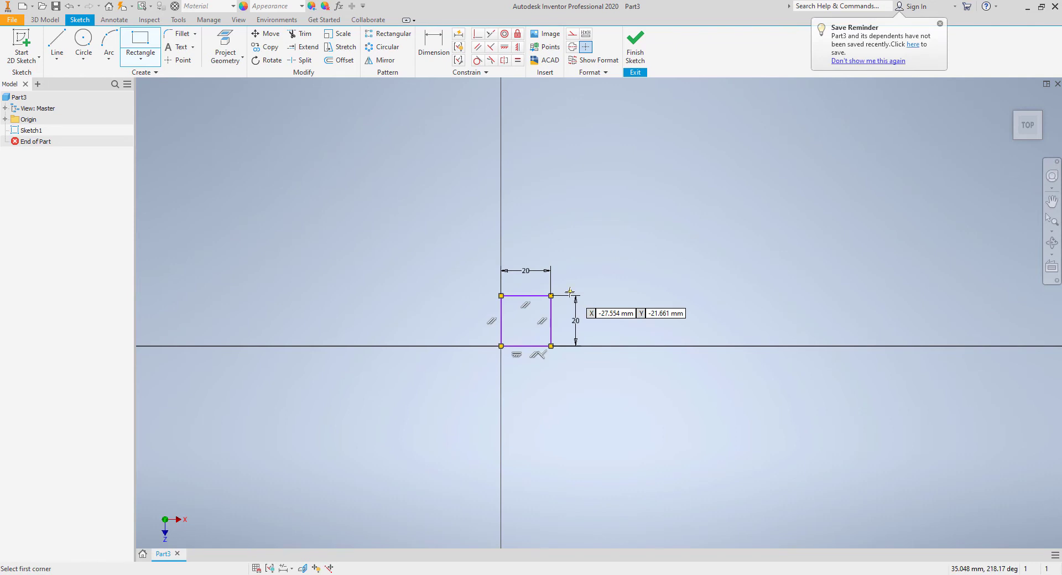
Step: Scale the whole square by a factor of 2 about its corner at the origin, allowing its dimensions to be relaxed
{"action": "scroll", "coordinate": [616, 339], "scroll_direction": "up", "scroll_amount": 3}
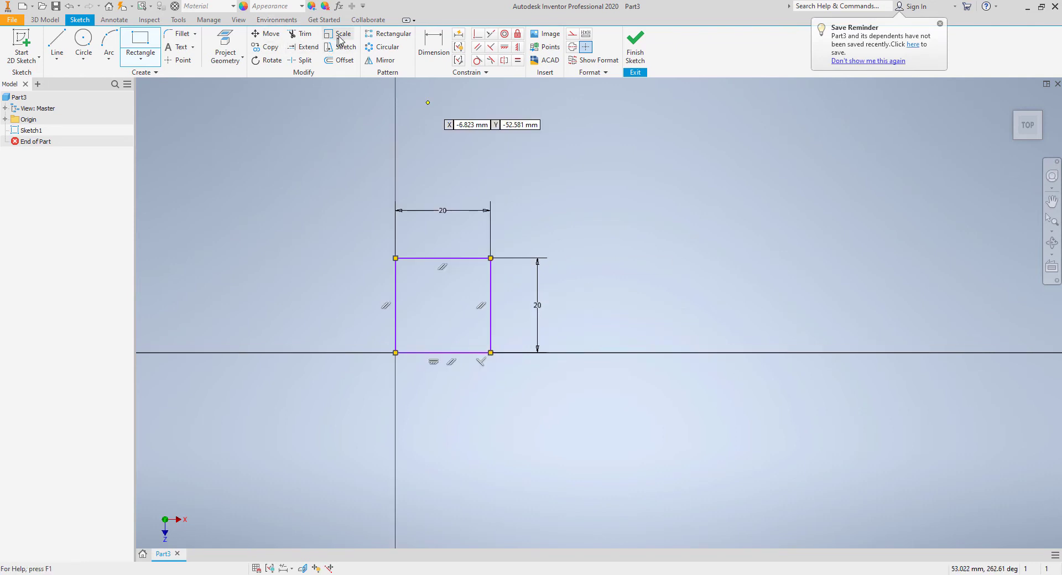
{"action": "left_click", "coordinate": [340, 39]}
{"action": "left_click_drag", "start_coordinate": [328, 355], "coordinate": [346, 380]}
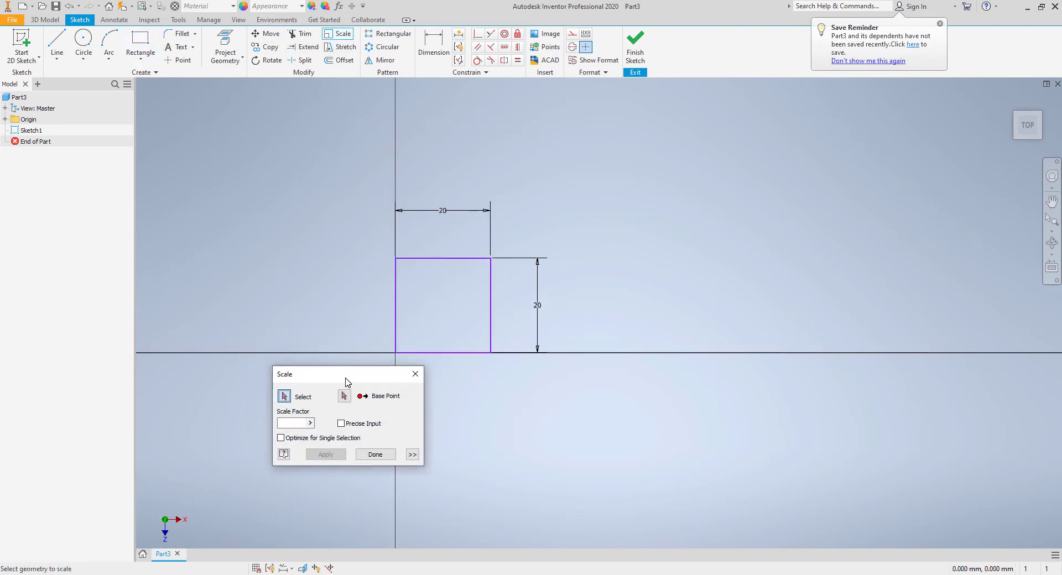
{"action": "left_click_drag", "start_coordinate": [382, 242], "coordinate": [512, 382]}
{"action": "left_click_drag", "start_coordinate": [378, 370], "coordinate": [869, 252]}
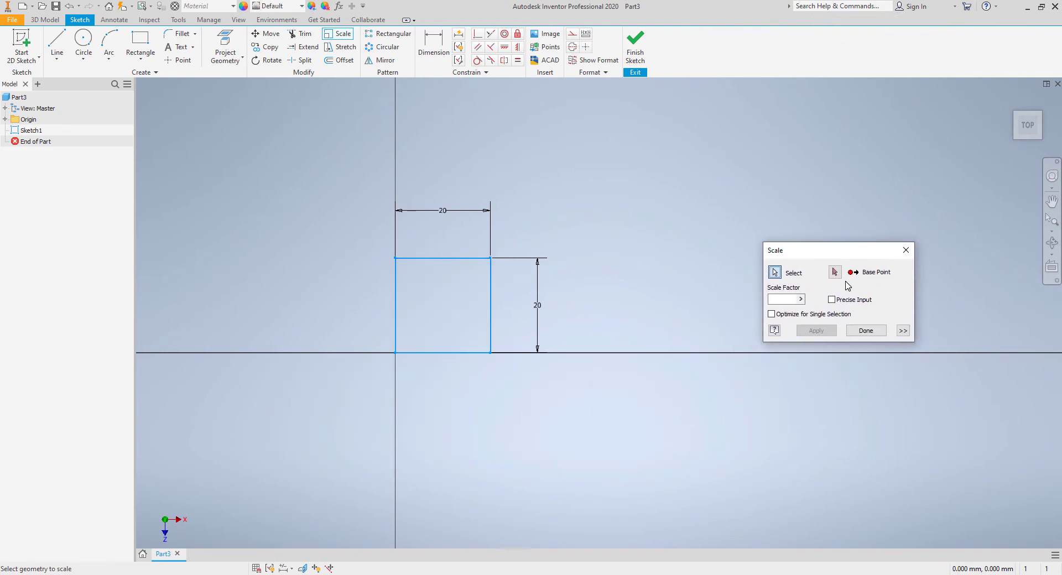
{"action": "left_click", "coordinate": [836, 272]}
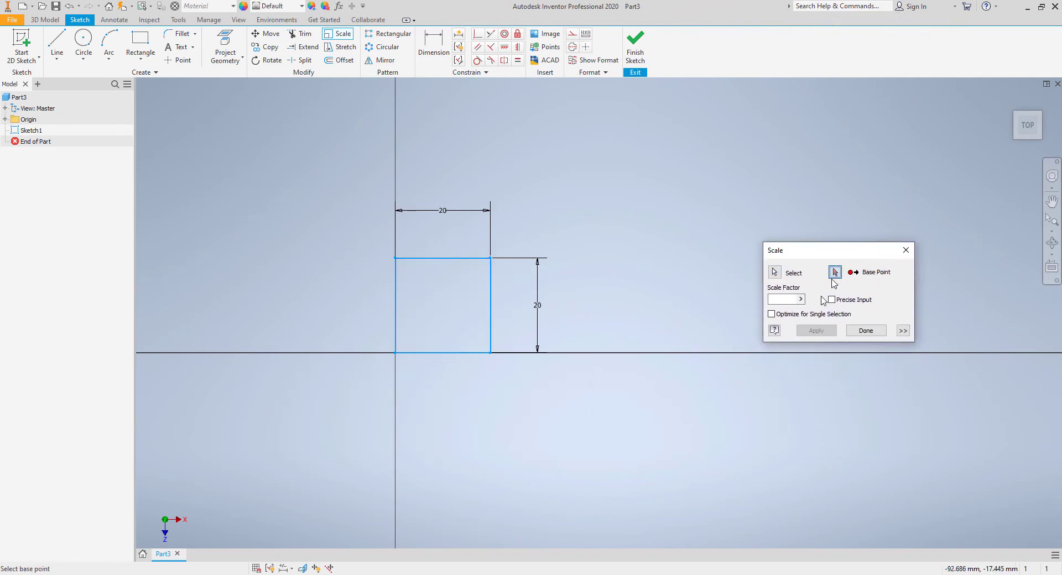
{"action": "left_click", "coordinate": [395, 352]}
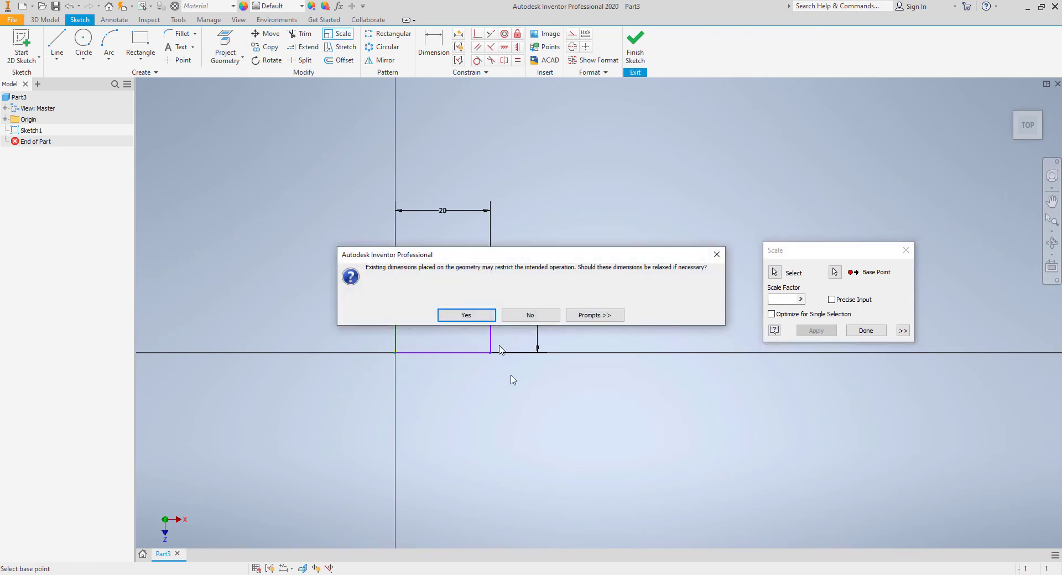
{"action": "left_click", "coordinate": [475, 316]}
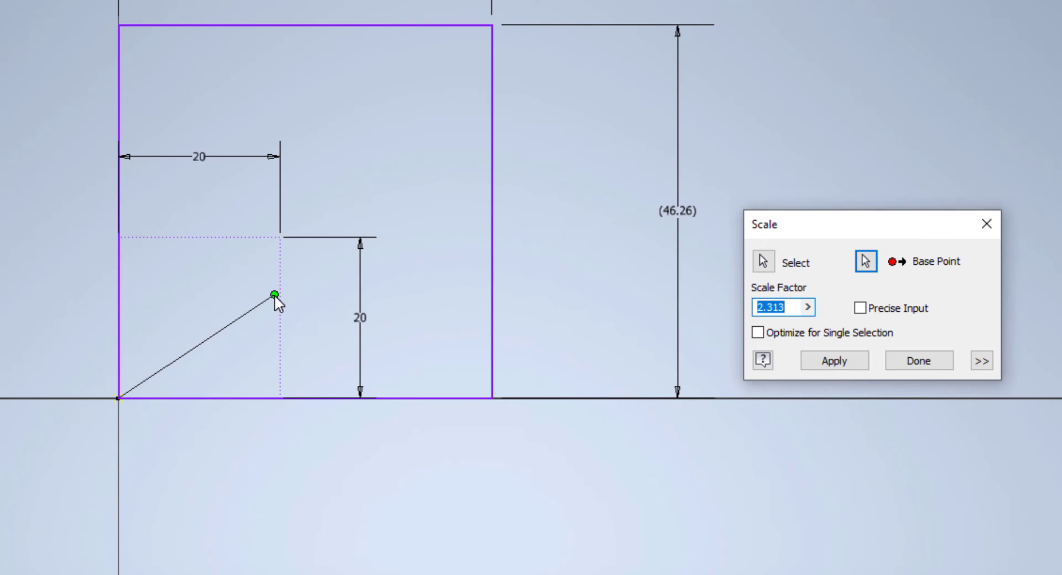
{"action": "type", "text": "2"}
{"action": "key", "text": "Return"}
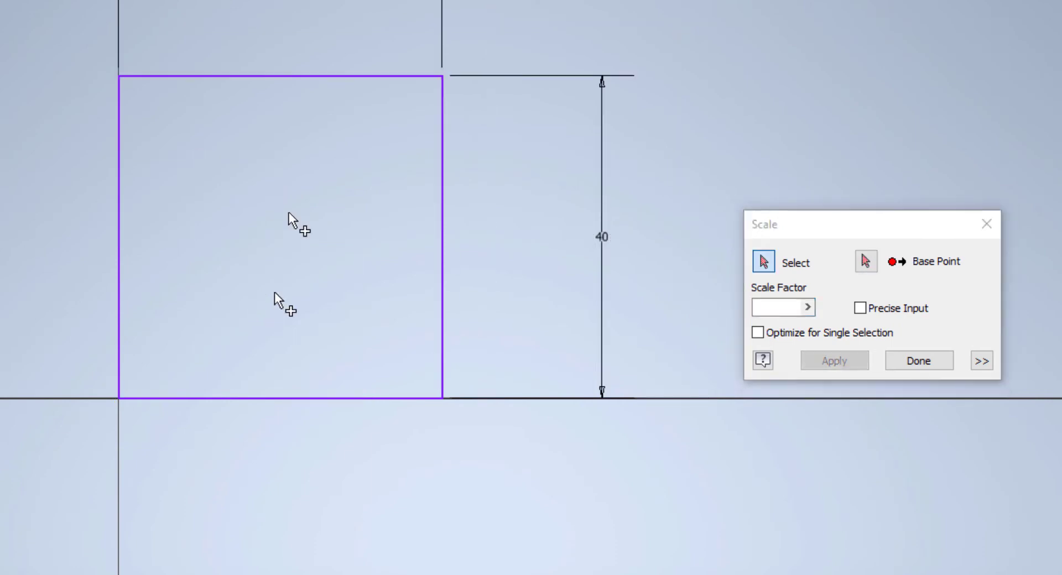
Step: Scale the whole square by 0.5 about its origin corner, relaxing its dimensions, and look at the Scale command's additional constraint options
{"action": "middle_click_drag", "start_coordinate": [556, 232], "coordinate": [500, 348]}
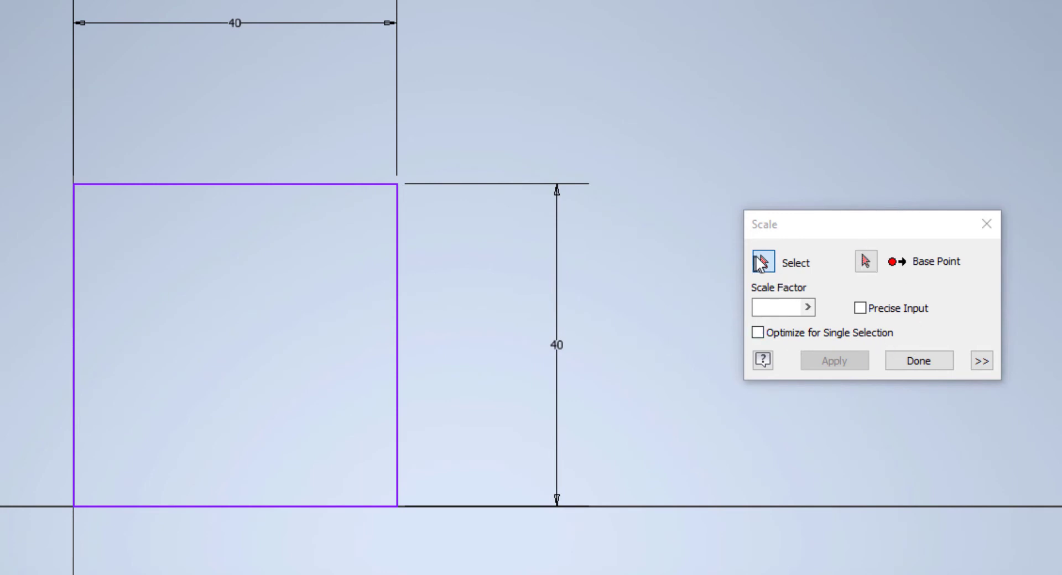
{"action": "left_click_drag", "start_coordinate": [40, 136], "coordinate": [543, 574]}
{"action": "left_click", "coordinate": [866, 262]}
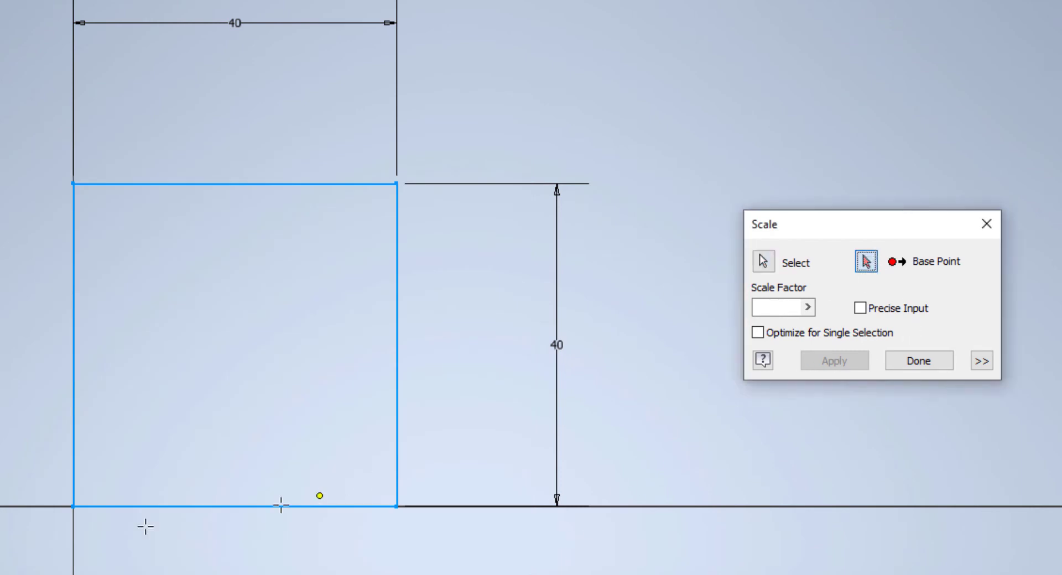
{"action": "left_click", "coordinate": [73, 506]}
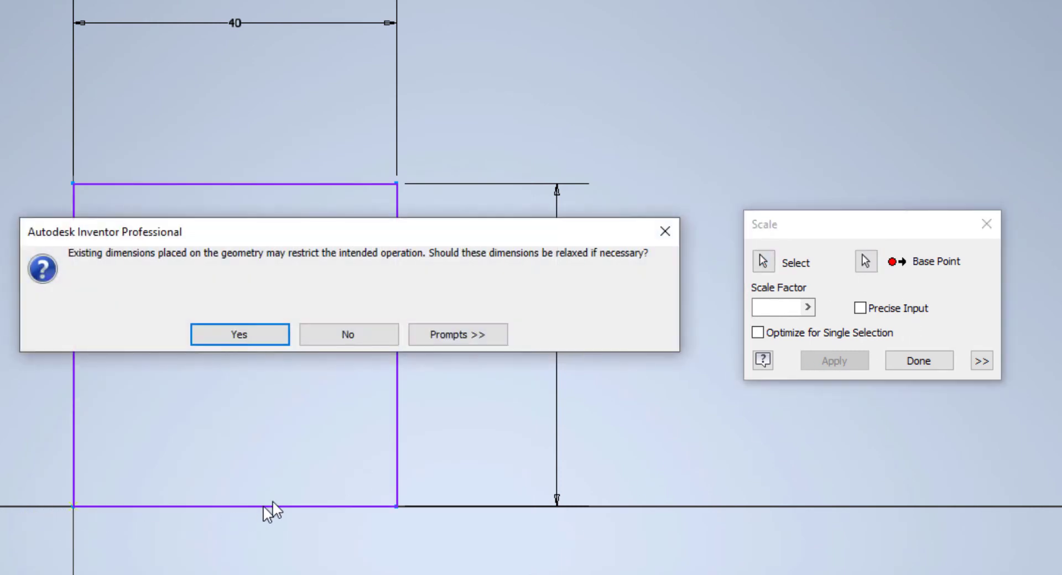
{"action": "left_click", "coordinate": [257, 334]}
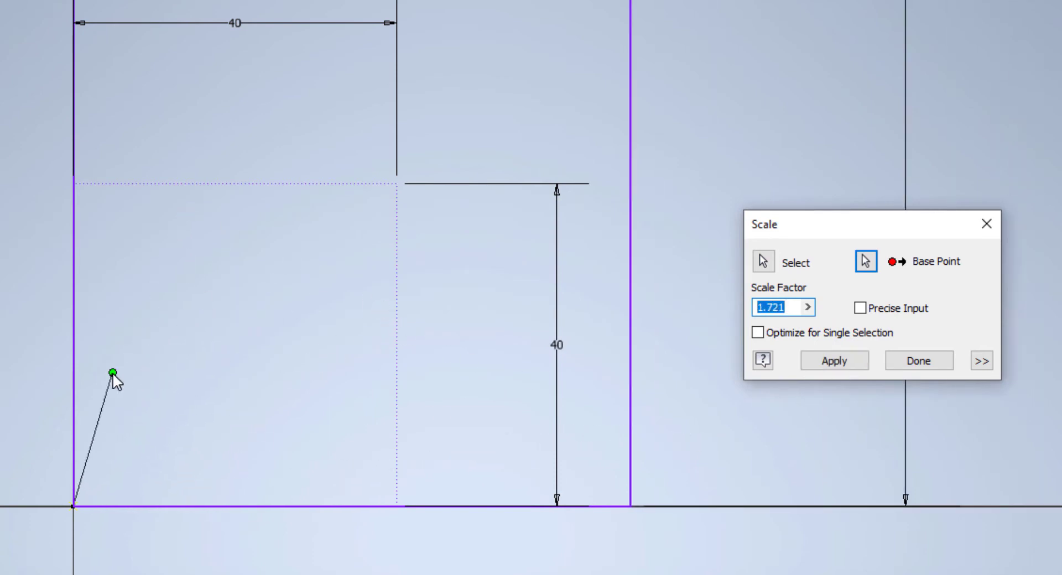
{"action": "type", "text": "0.5"}
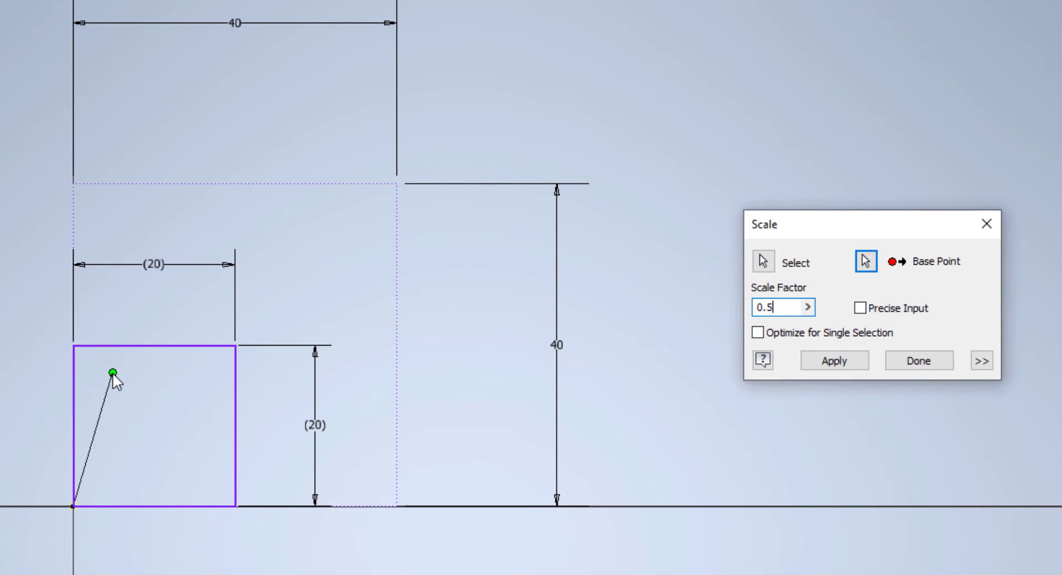
{"action": "key", "text": "Return"}
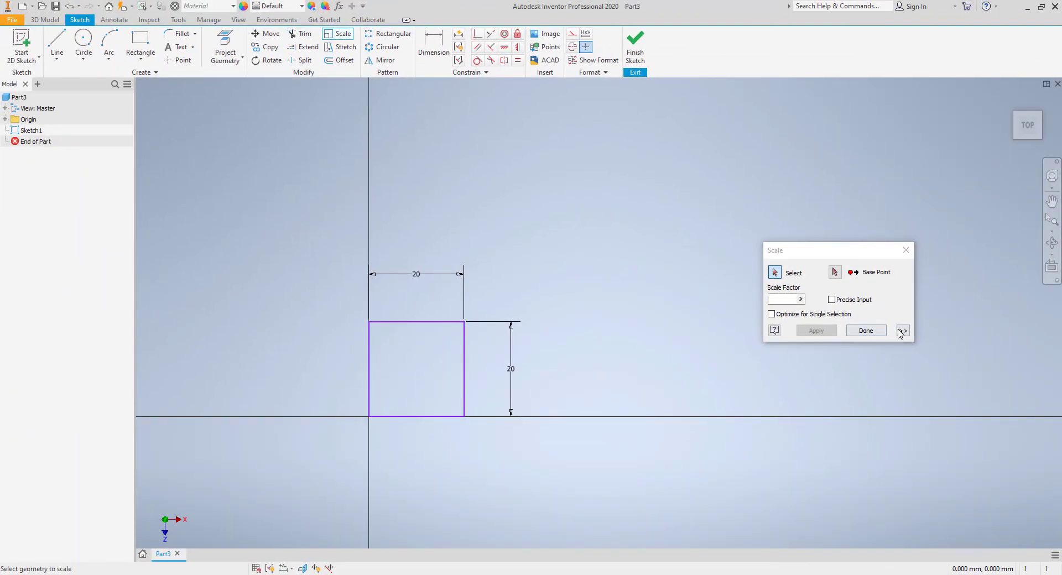
{"action": "left_click", "coordinate": [902, 331]}
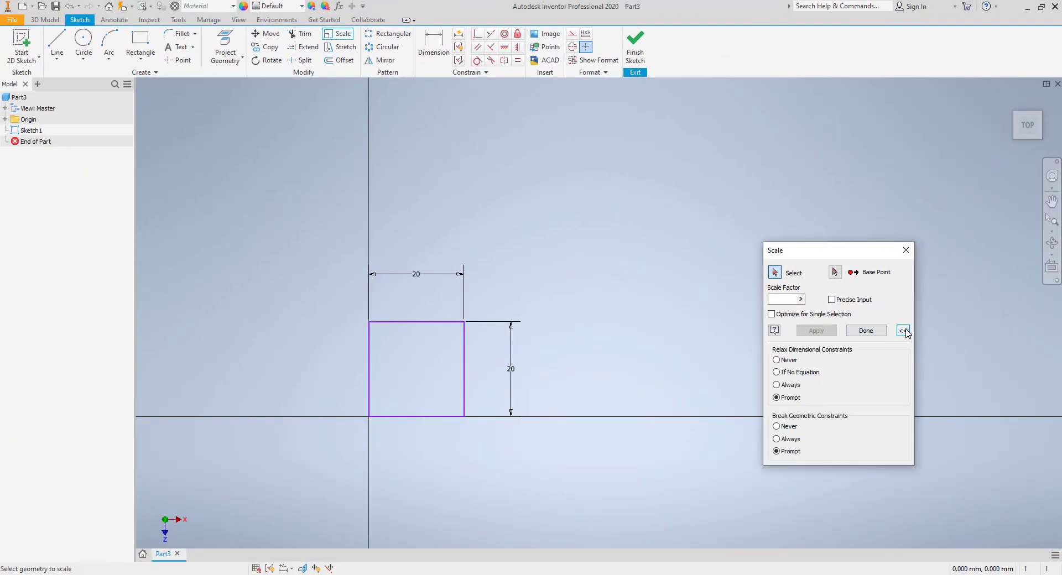
{"action": "left_click", "coordinate": [903, 330]}
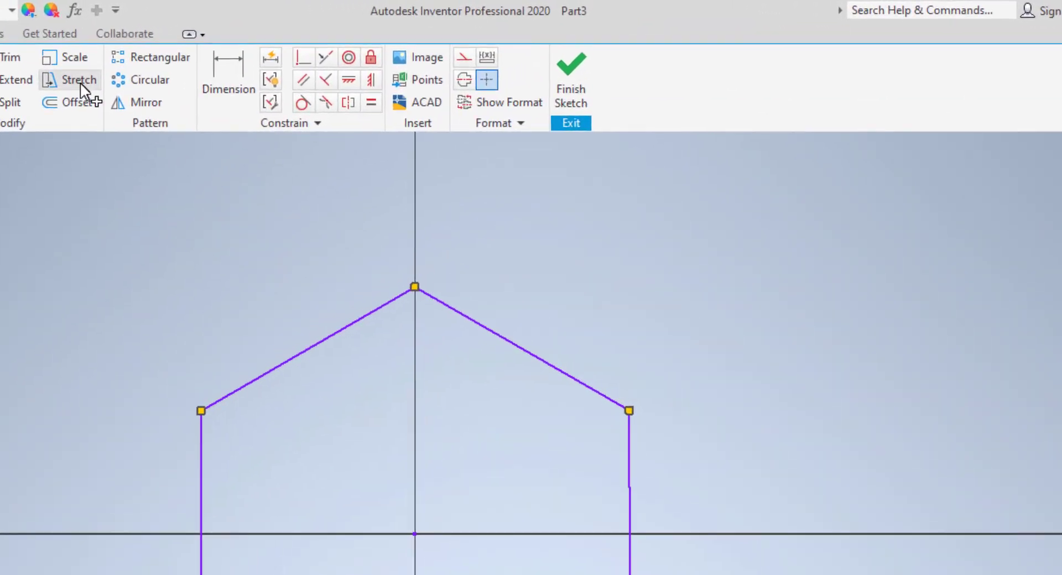
Step: Try to stretch the hexagon from its top vertex with Optimize for Single Selection turned off, allowing its constraints to be removed
{"action": "left_click", "coordinate": [338, 47]}
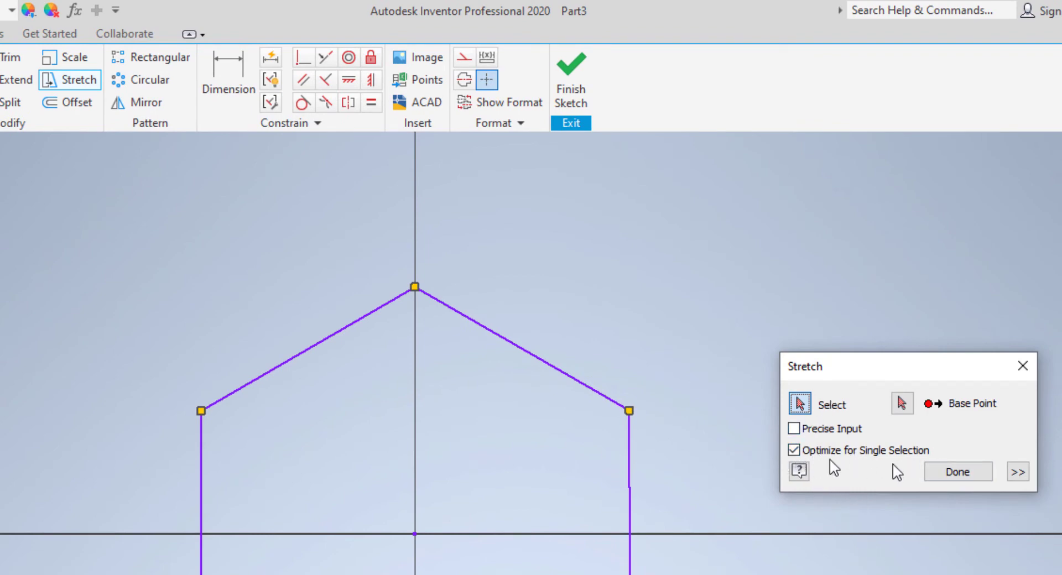
{"action": "left_click", "coordinate": [793, 450]}
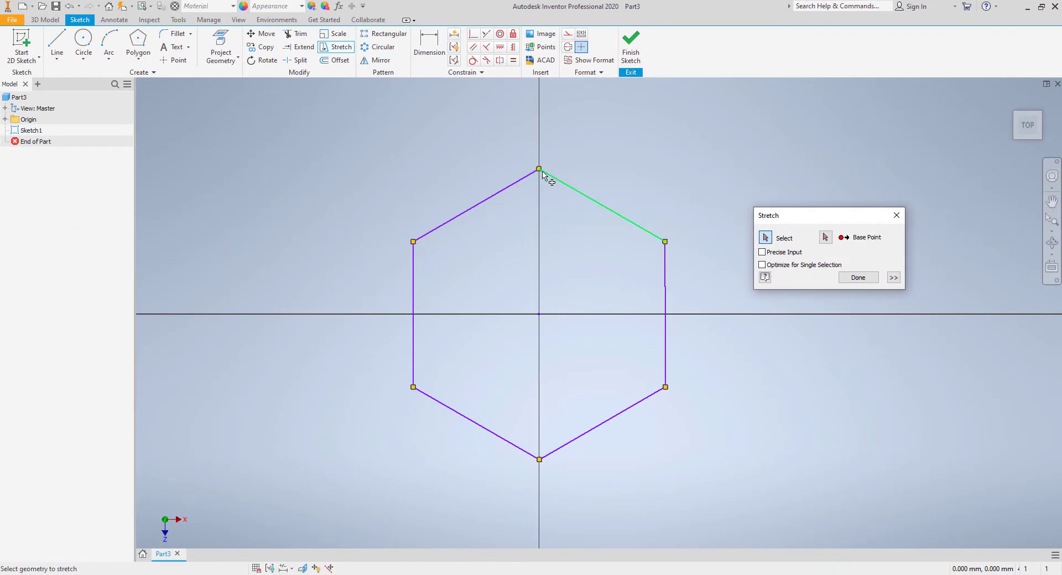
{"action": "left_click", "coordinate": [538, 169]}
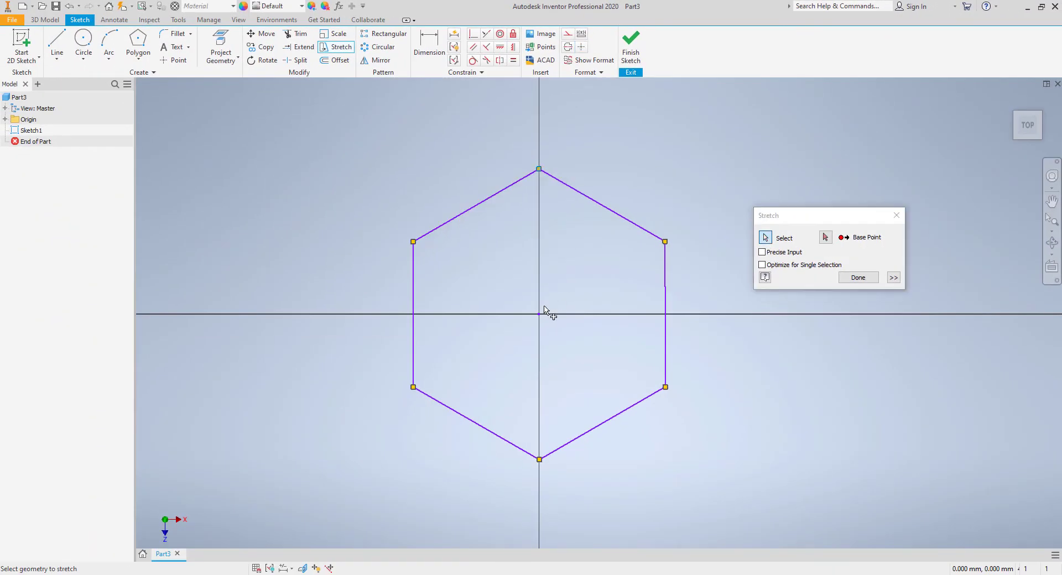
{"action": "left_click", "coordinate": [825, 238]}
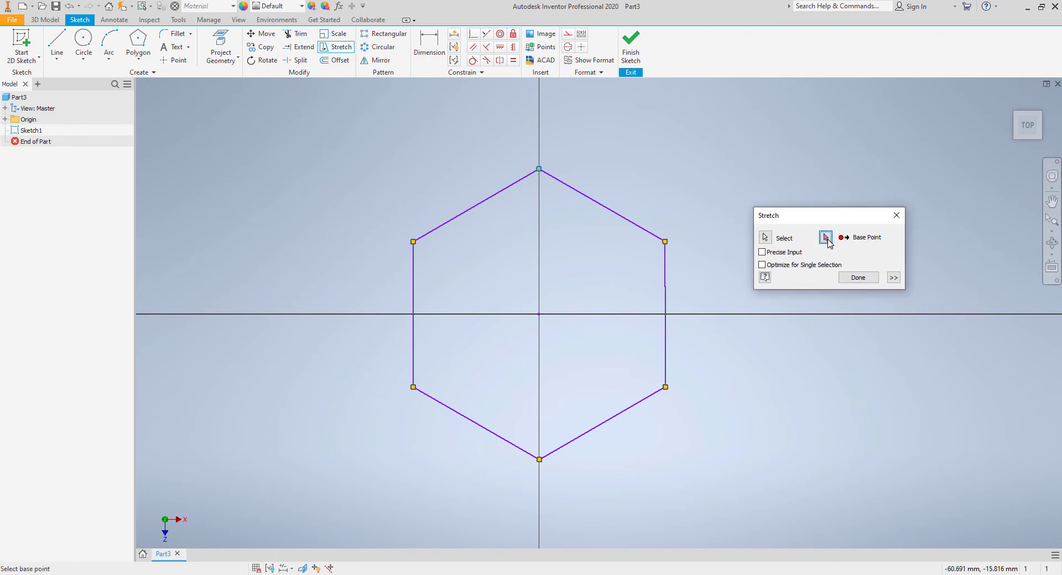
{"action": "left_click", "coordinate": [539, 168]}
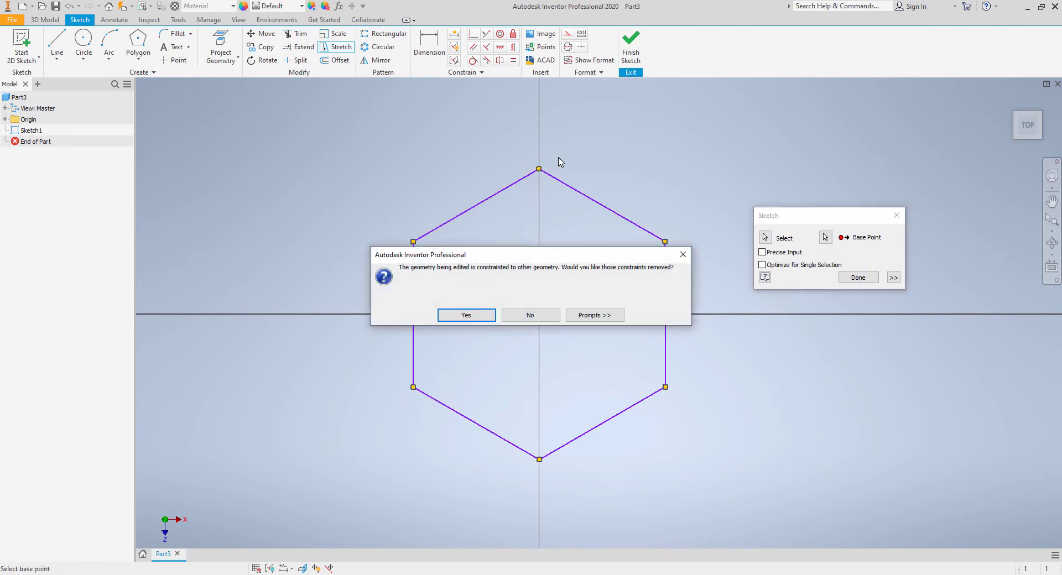
{"action": "left_click", "coordinate": [468, 316]}
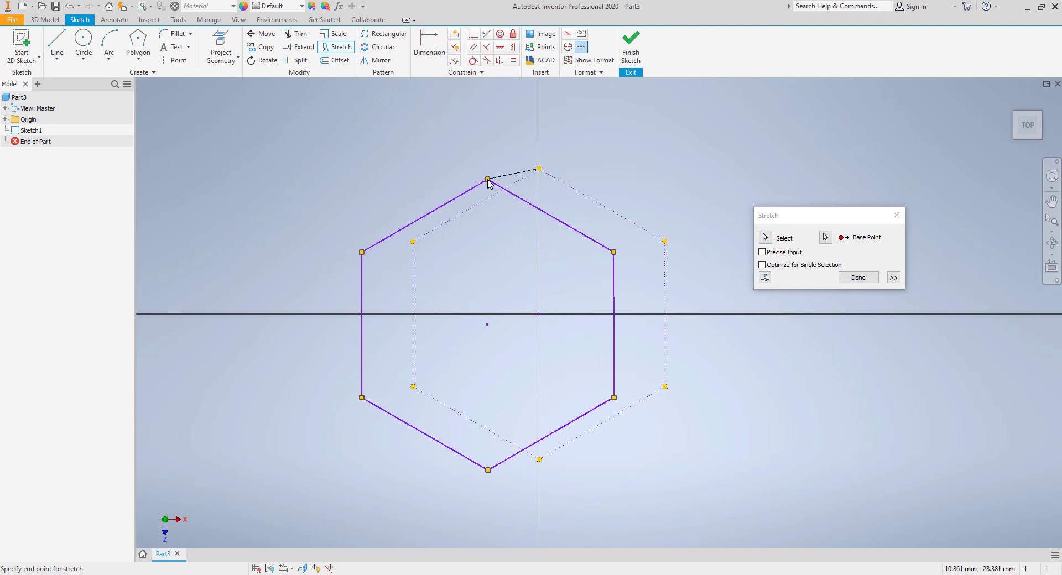
{"action": "key", "text": "Escape"}
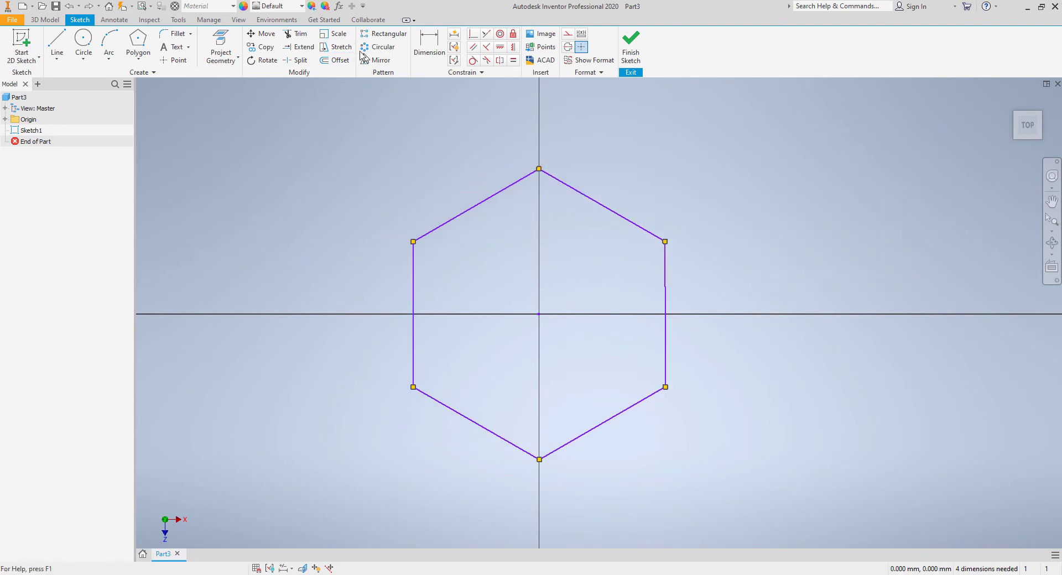
Step: Stretch the hexagon's upper-right edge away to the left from the top vertex, allowing constraint removal, and undo the stretch
{"action": "left_click", "coordinate": [336, 47]}
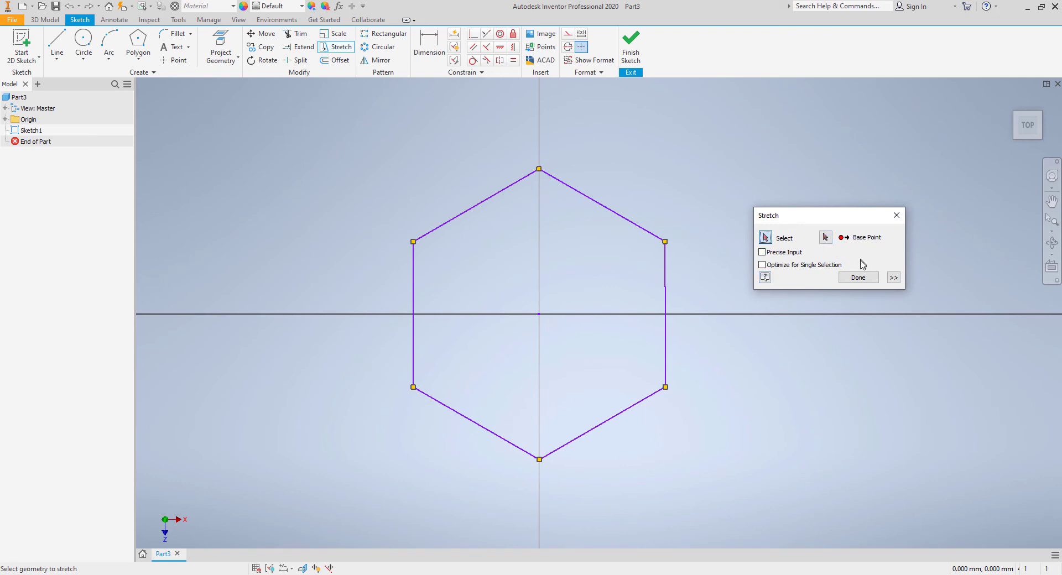
{"action": "left_click", "coordinate": [619, 215]}
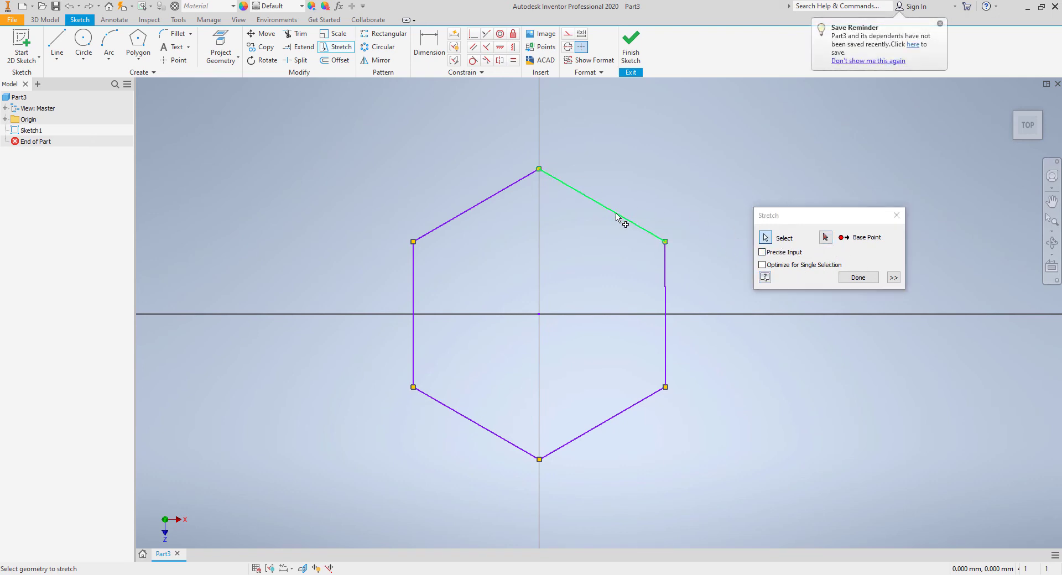
{"action": "left_click", "coordinate": [825, 239]}
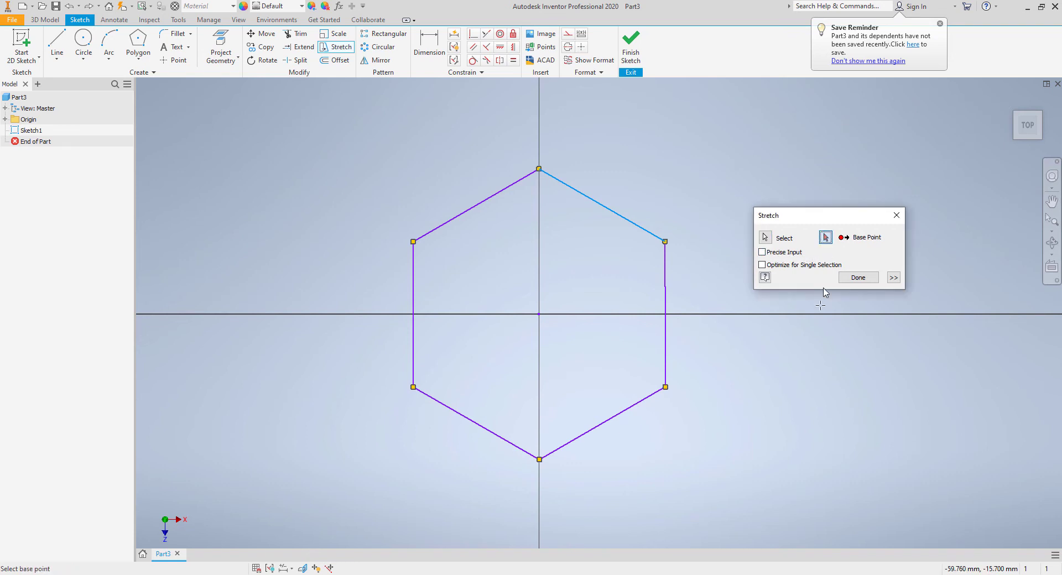
{"action": "left_click", "coordinate": [537, 168]}
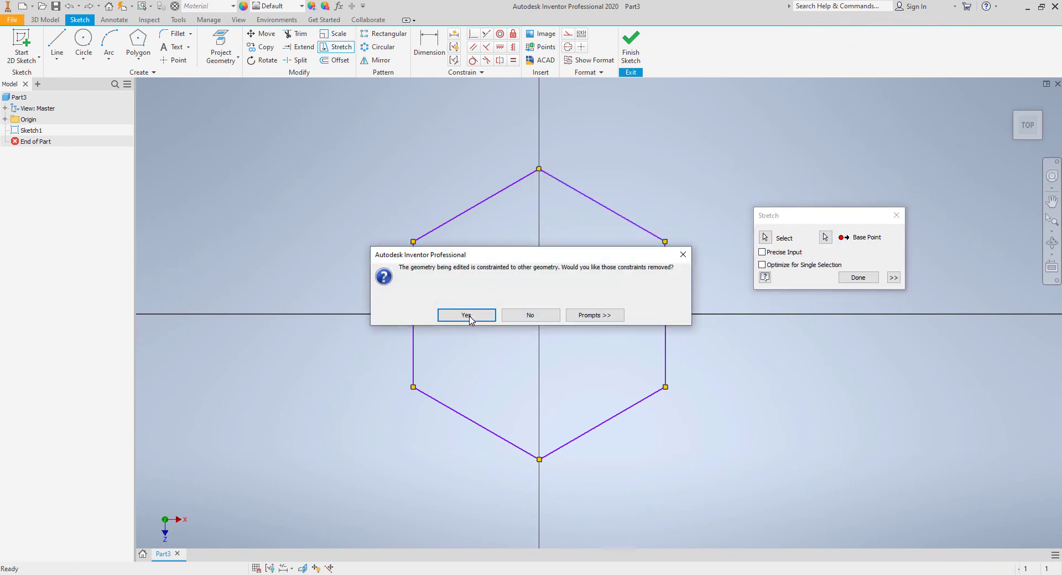
{"action": "left_click", "coordinate": [466, 315]}
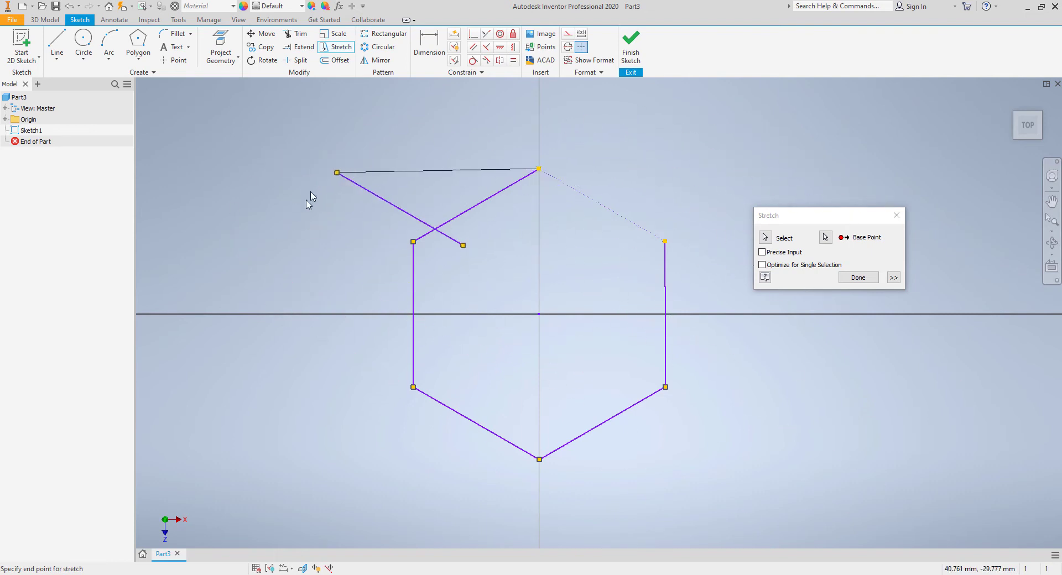
{"action": "left_click", "coordinate": [233, 239]}
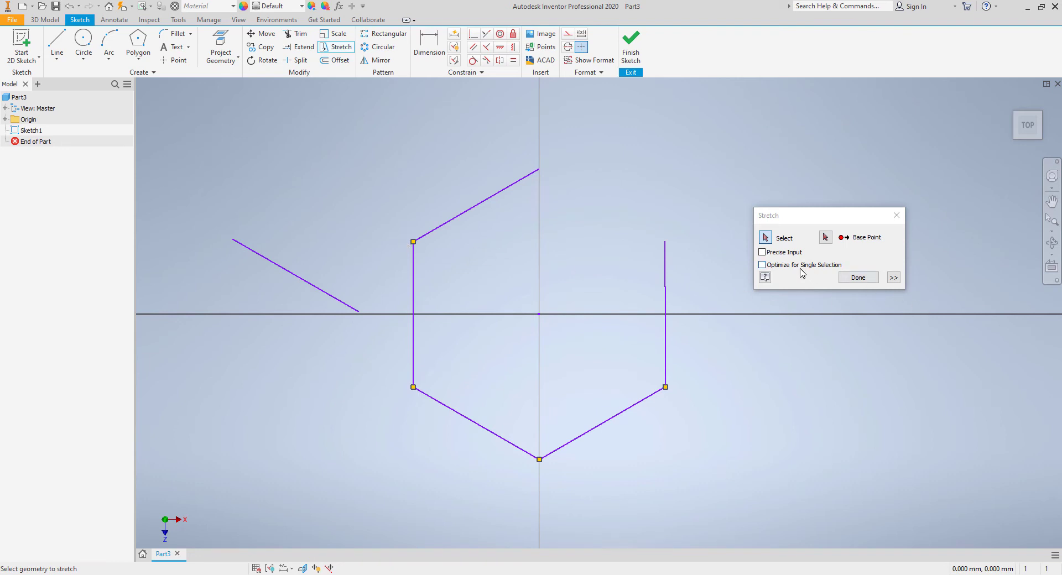
{"action": "key", "text": "Escape"}
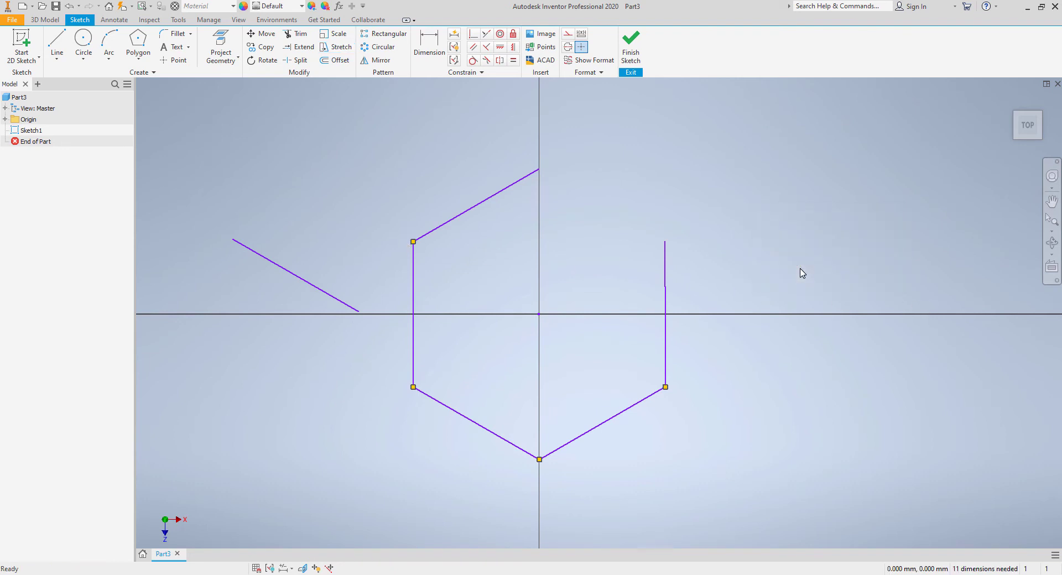
{"action": "key", "text": "ctrl+z"}
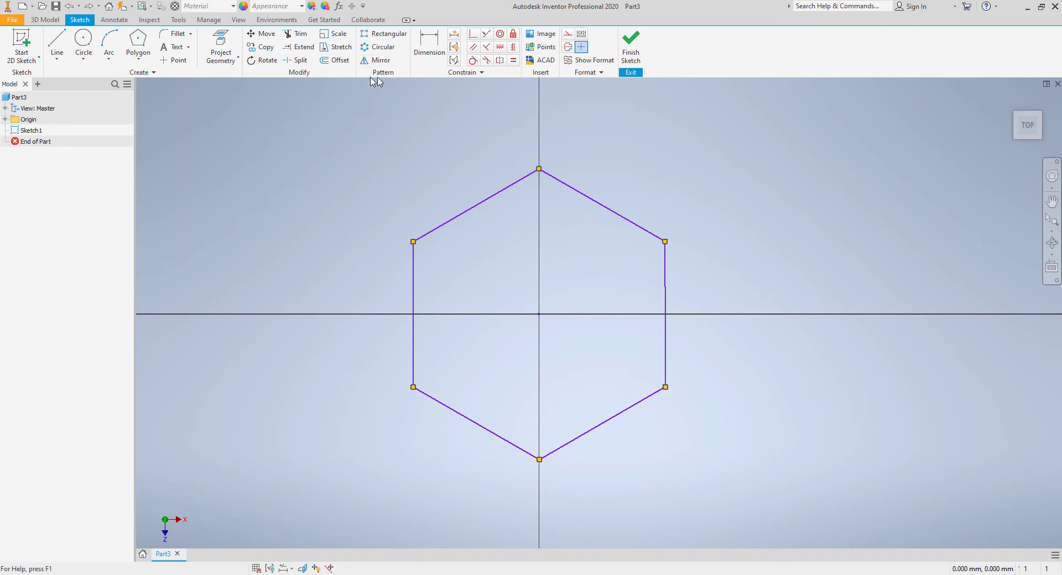
Step: Try to stretch the hexagon's two upper edges from the top vertex, allowing their constraints to be removed
{"action": "left_click", "coordinate": [336, 46]}
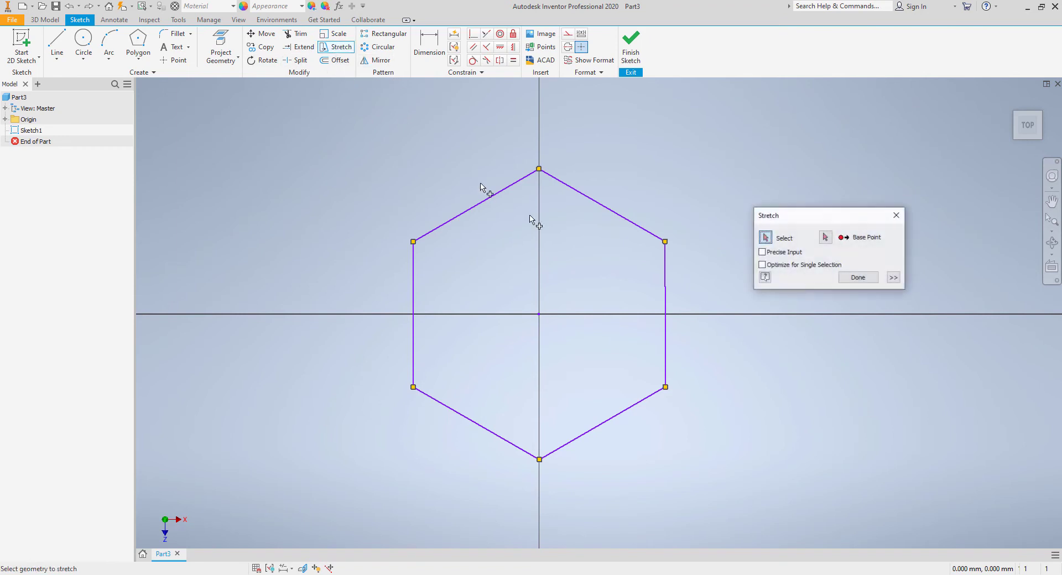
{"action": "left_click", "coordinate": [514, 191]}
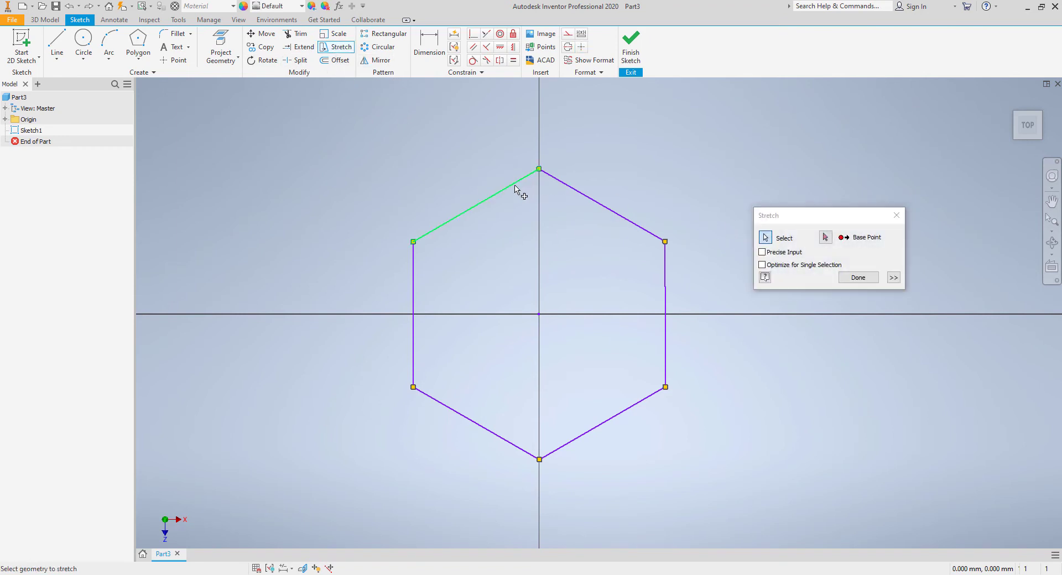
{"action": "left_click", "coordinate": [606, 209]}
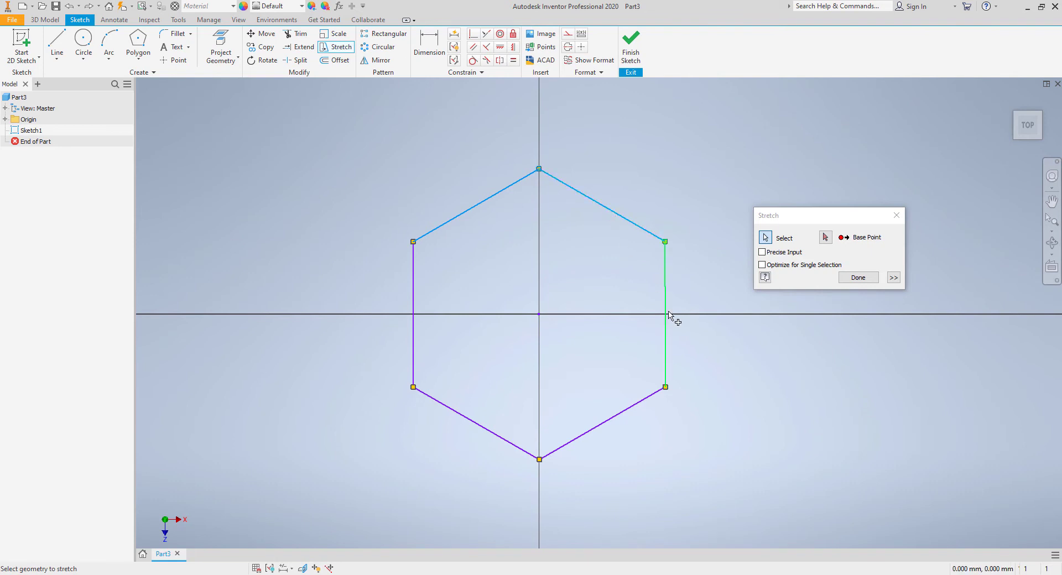
{"action": "left_click", "coordinate": [824, 237]}
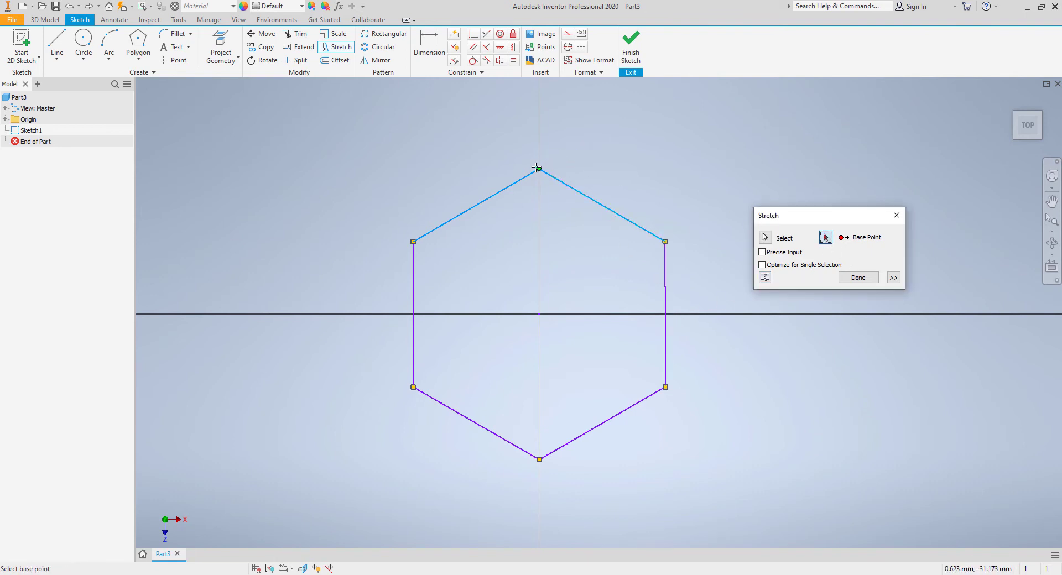
{"action": "left_click", "coordinate": [538, 168]}
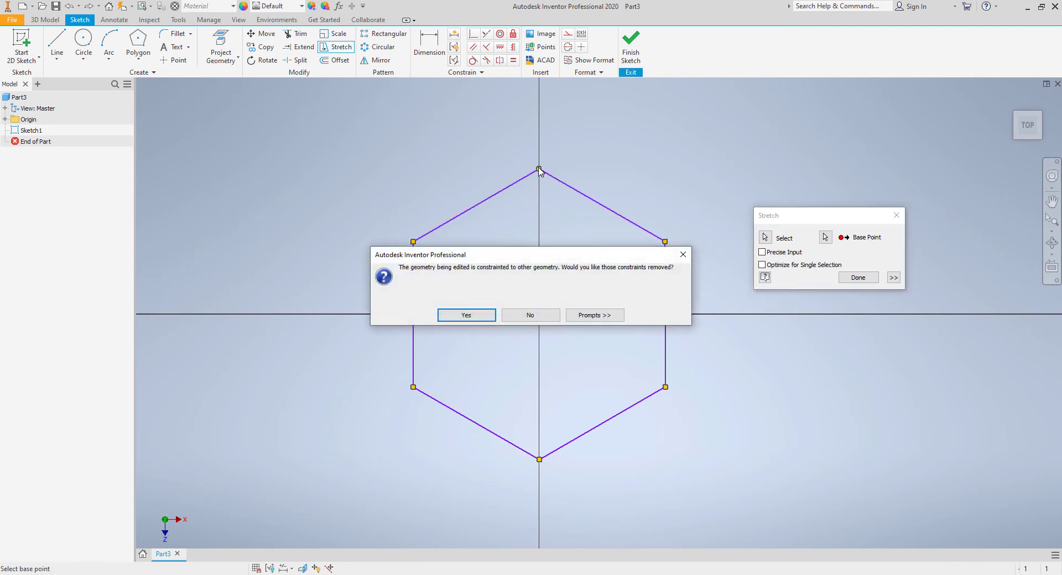
{"action": "left_click", "coordinate": [467, 316]}
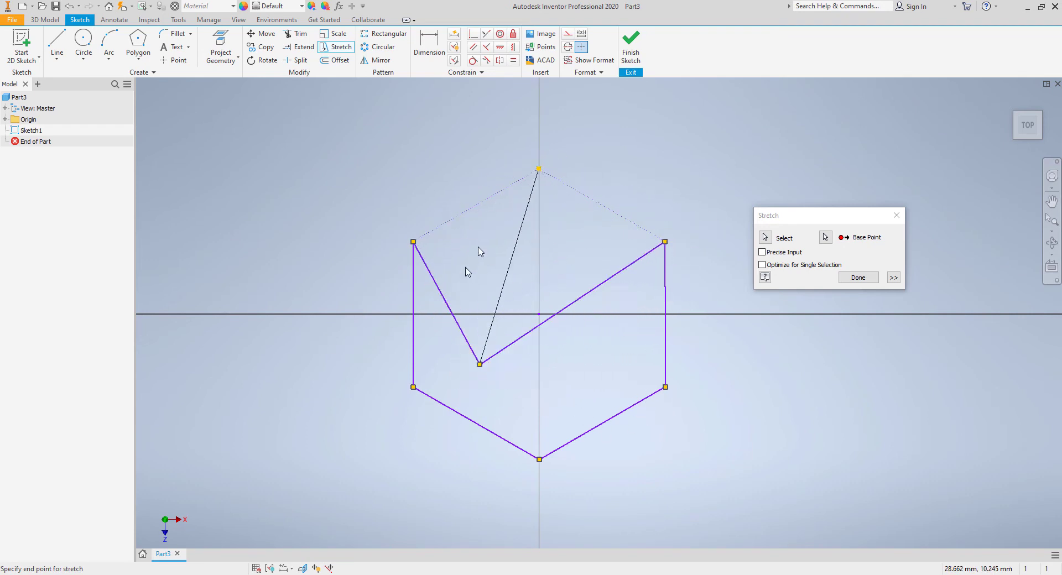
{"action": "key", "text": "Escape"}
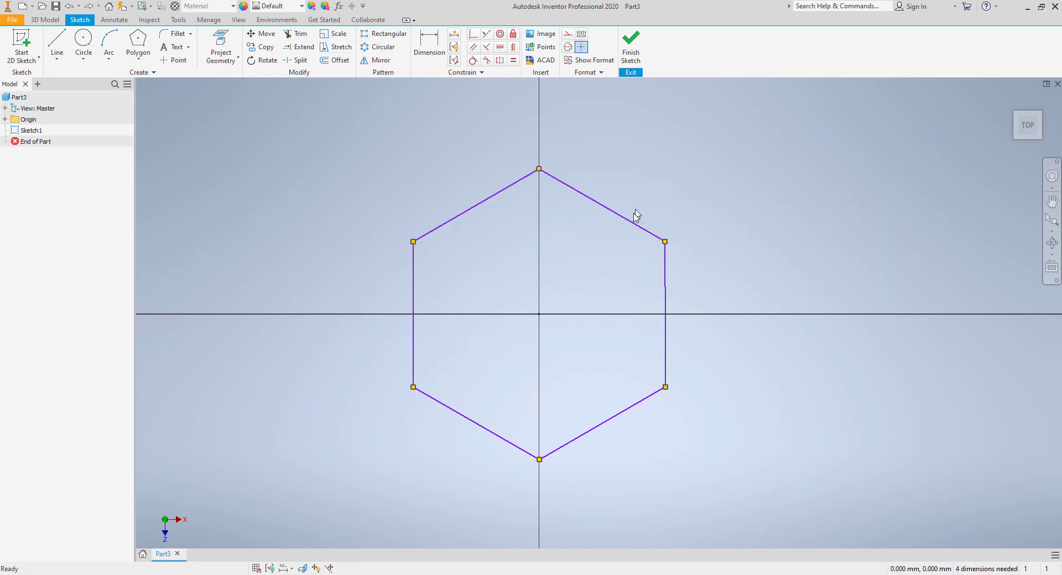
Step: Try to stretch the hexagon's two upper edges together with its right vertical edge from the top vertex, allowing constraint removal
{"action": "left_click", "coordinate": [336, 46]}
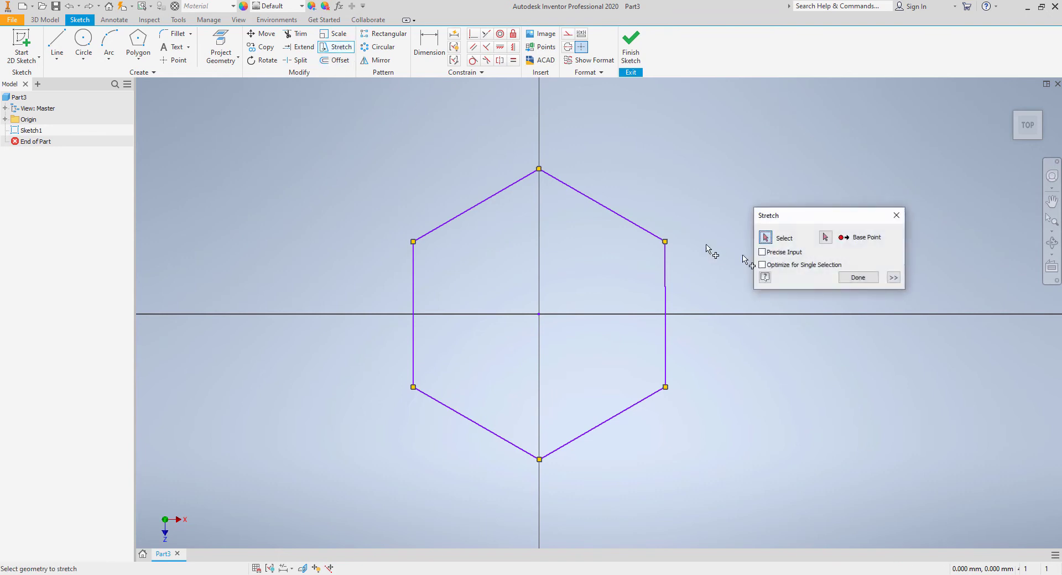
{"action": "left_click", "coordinate": [504, 193]}
{"action": "left_click", "coordinate": [504, 194]}
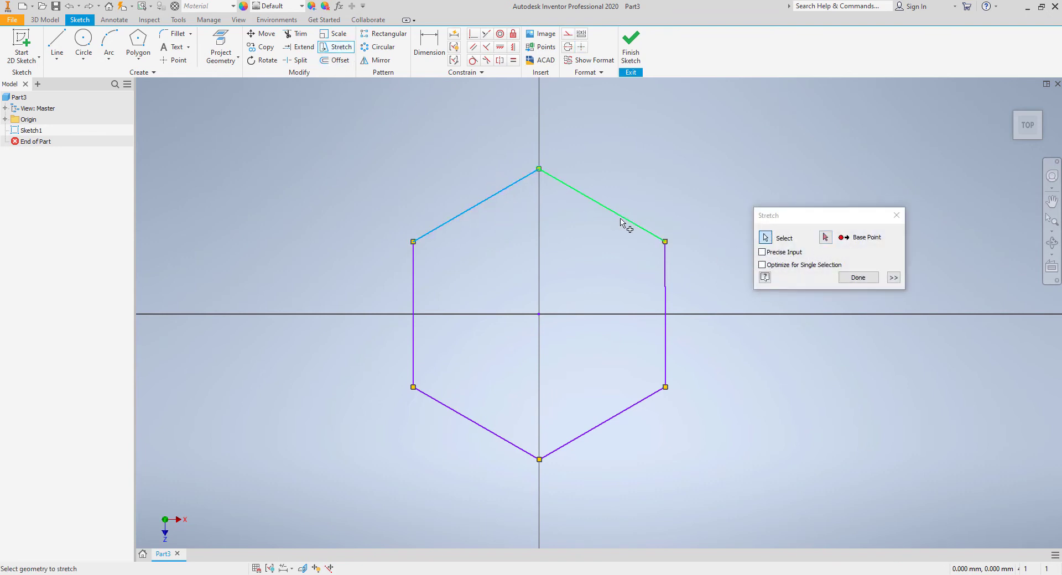
{"action": "left_click", "coordinate": [628, 221]}
{"action": "left_click", "coordinate": [665, 305]}
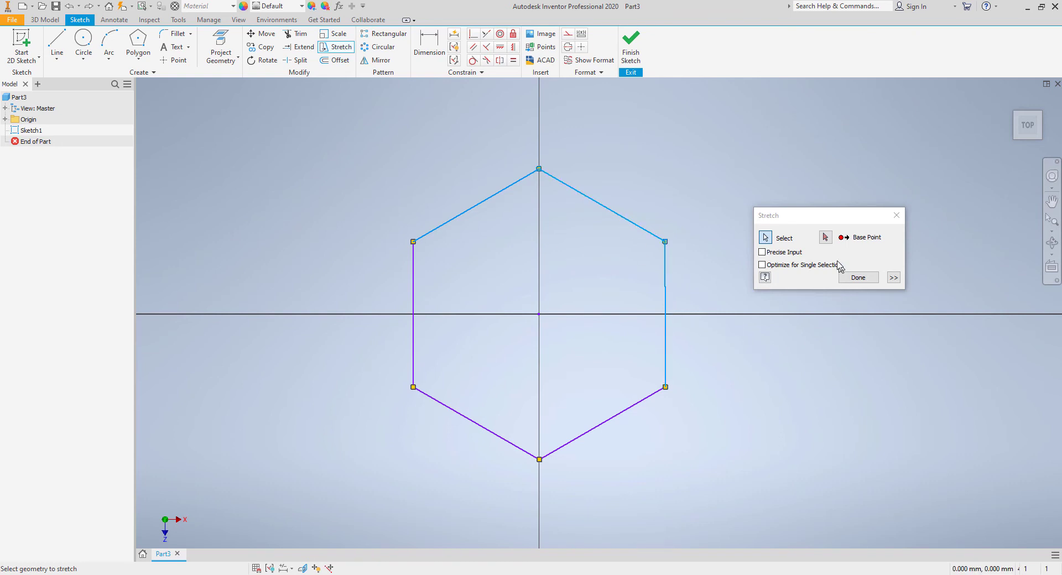
{"action": "left_click", "coordinate": [824, 237]}
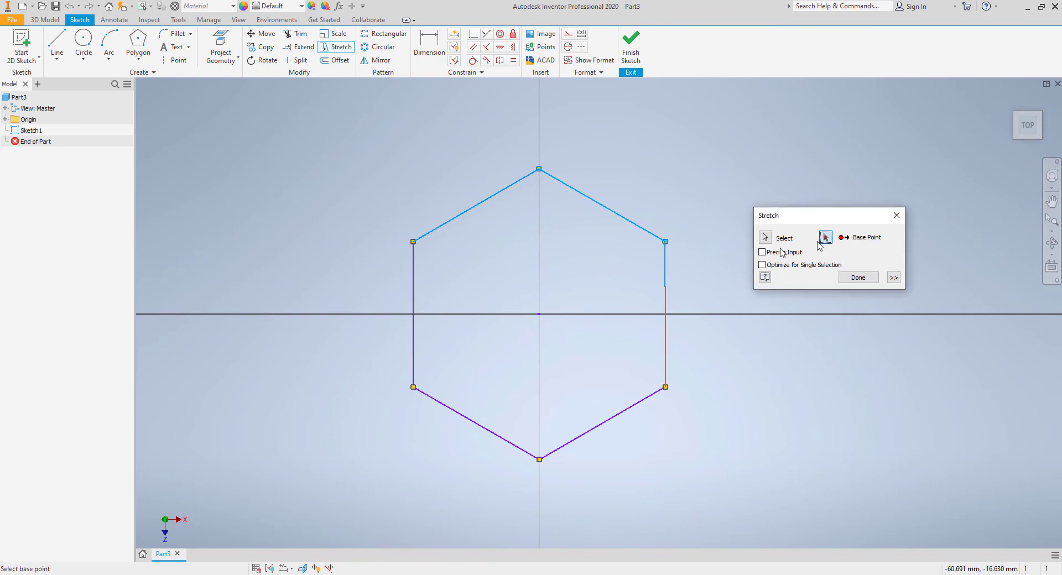
{"action": "left_click", "coordinate": [539, 168]}
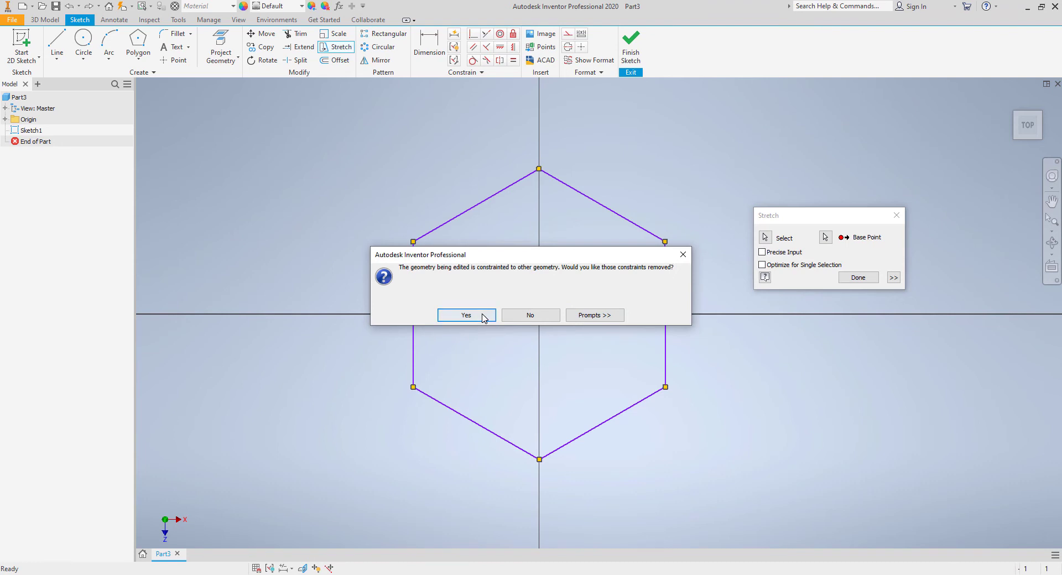
{"action": "left_click", "coordinate": [483, 316]}
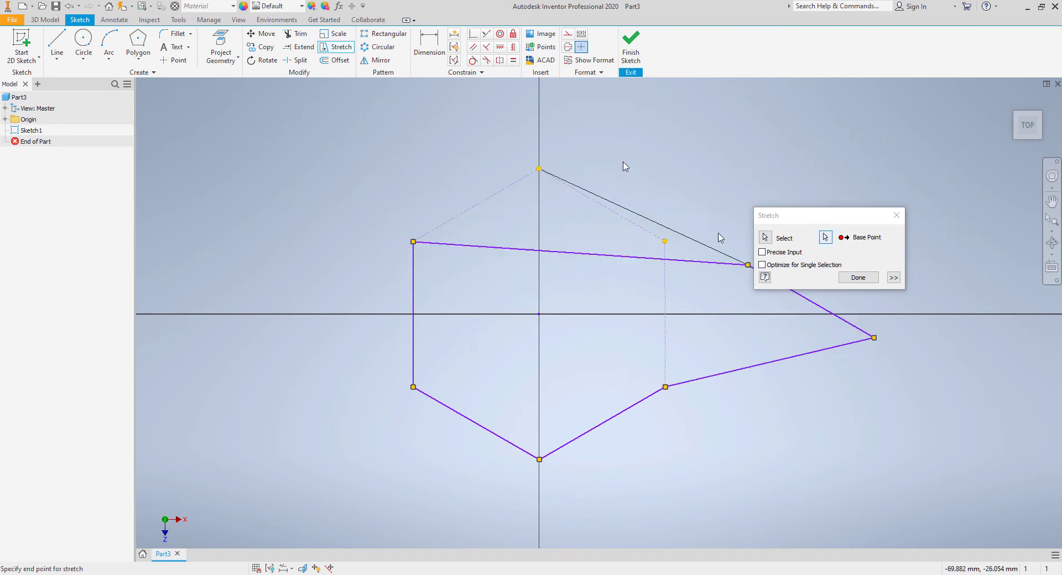
{"action": "key", "text": "Escape"}
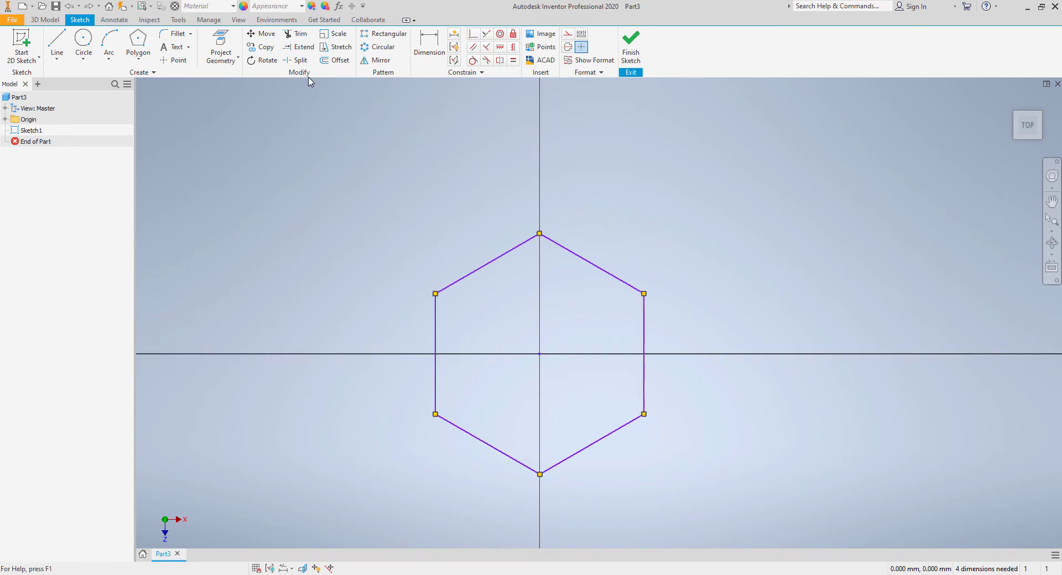
Step: Offset the whole hexagon outward by 10 mm
{"action": "left_click", "coordinate": [338, 60]}
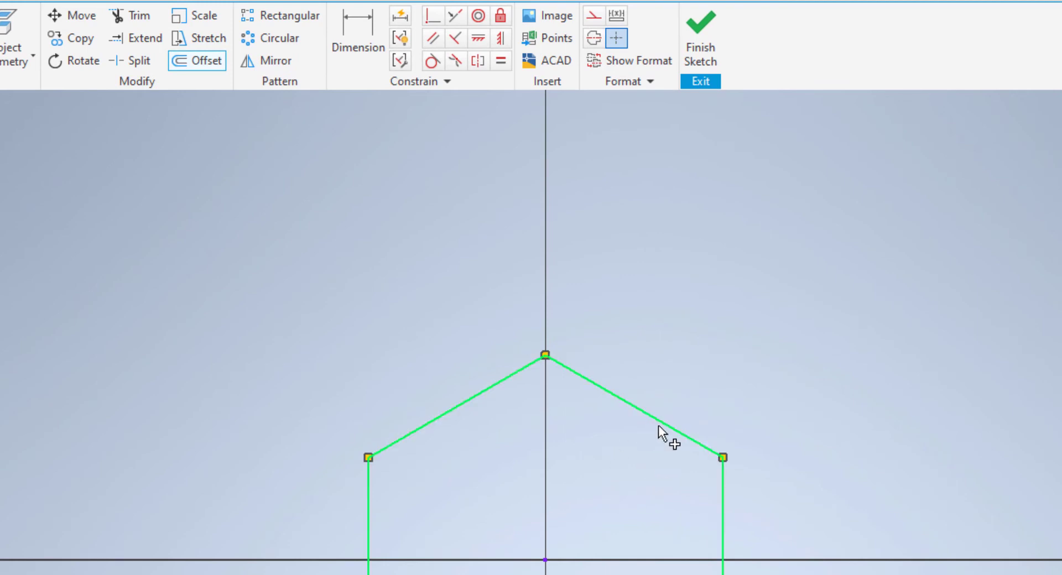
{"action": "left_click", "coordinate": [659, 427]}
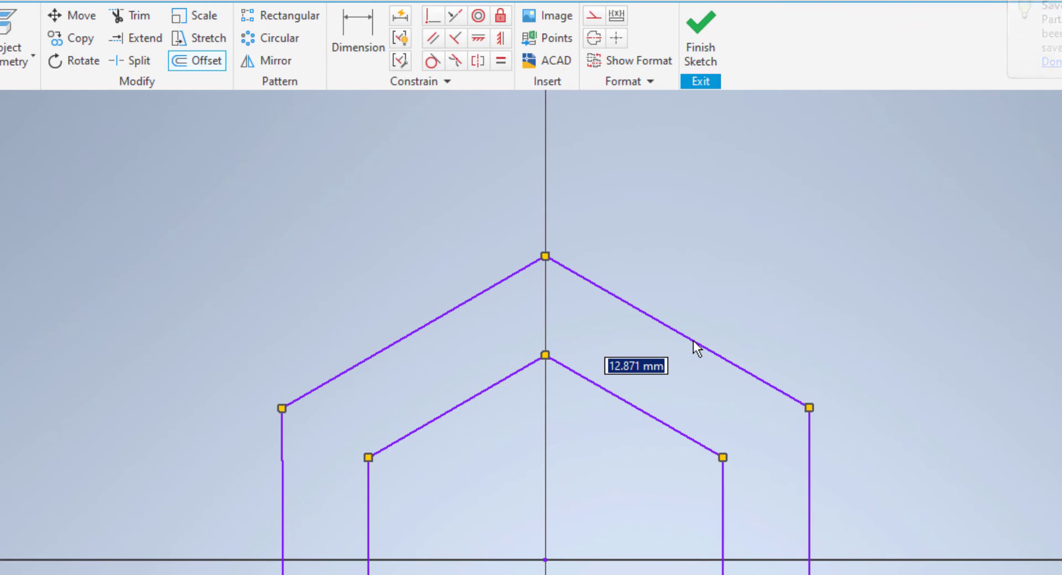
{"action": "type", "text": "10"}
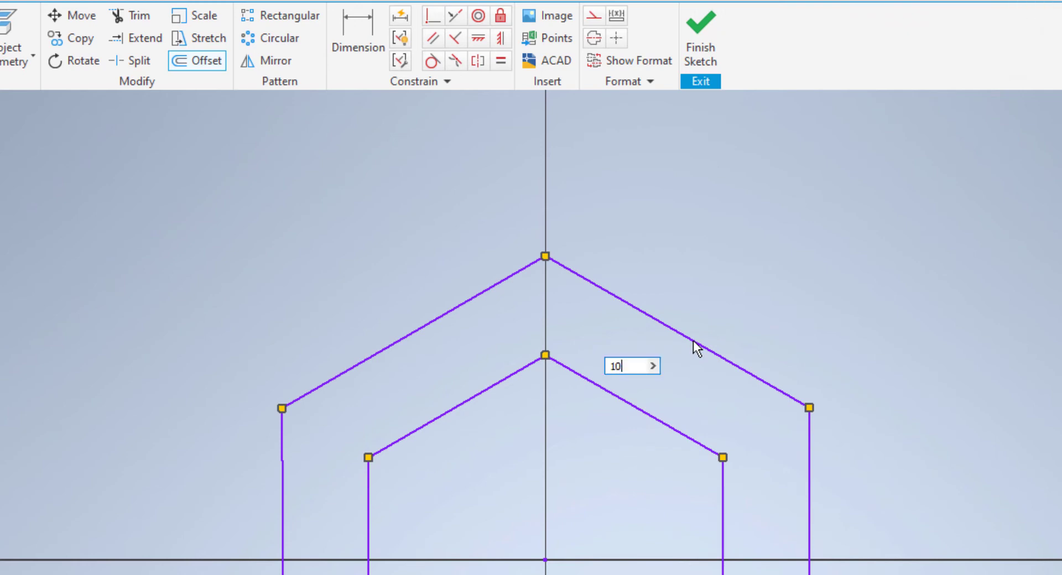
{"action": "key", "text": "Return"}
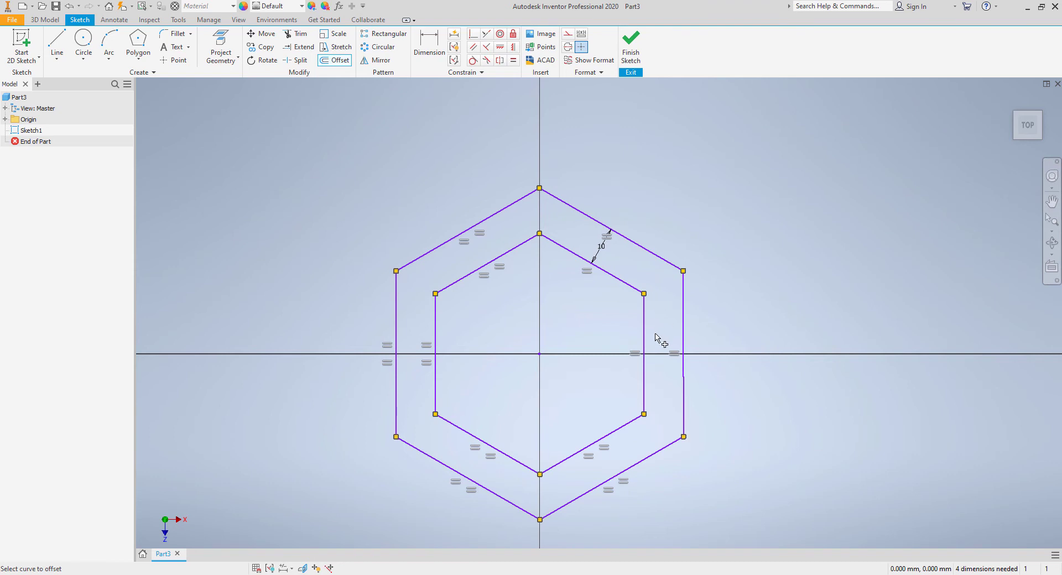
Step: Dimension the inner hexagon's right vertical edge and set its length to 60 mm
{"action": "left_click", "coordinate": [431, 50]}
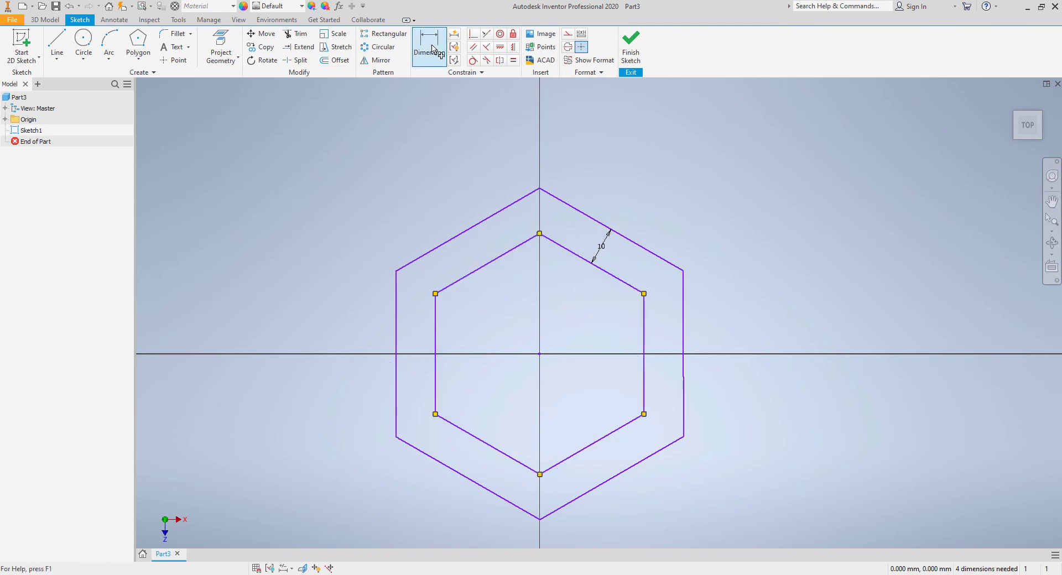
{"action": "left_click", "coordinate": [645, 317]}
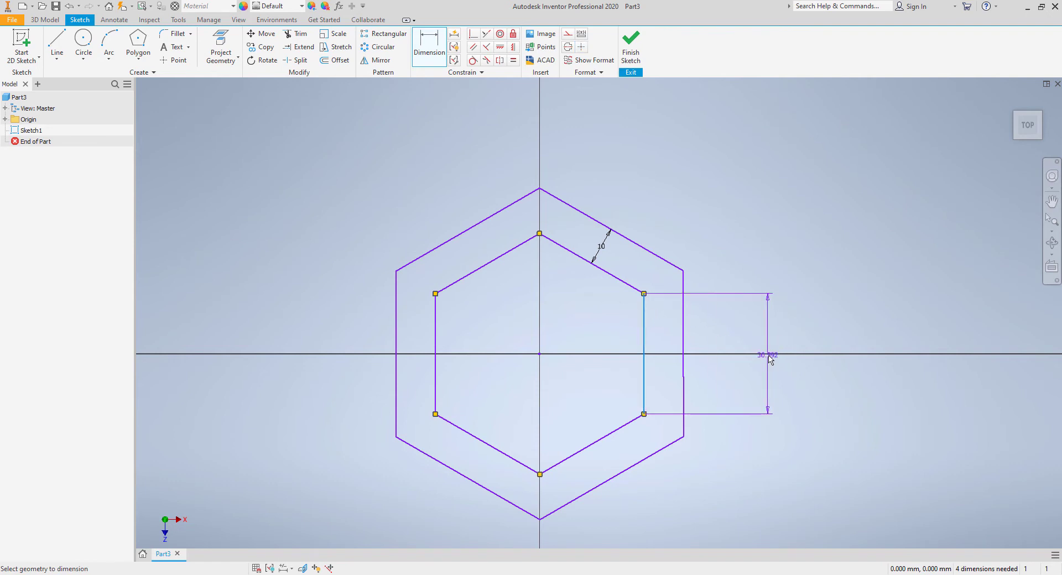
{"action": "left_click", "coordinate": [769, 358]}
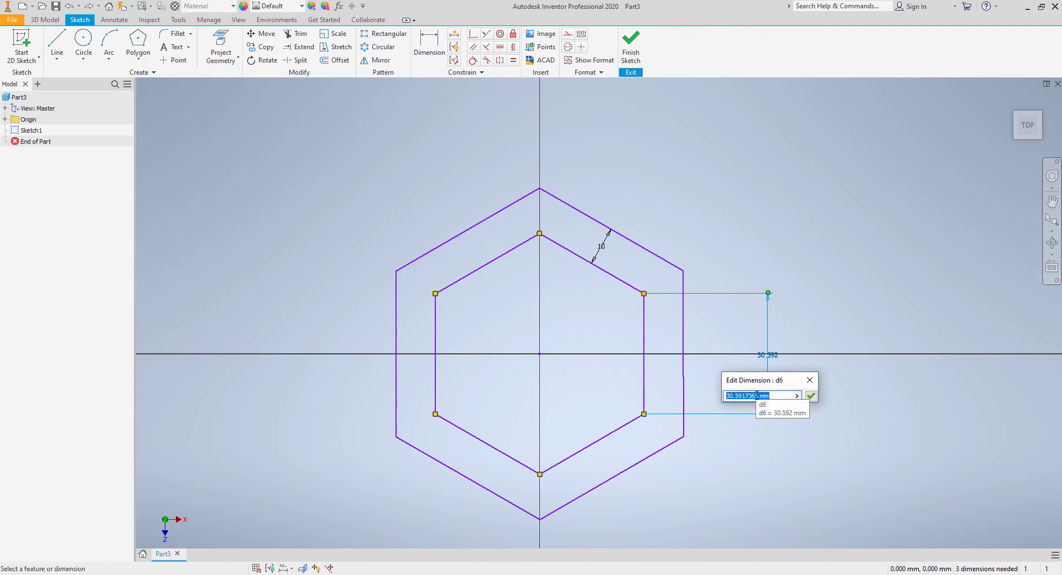
{"action": "type", "text": "60"}
{"action": "key", "text": "Return"}
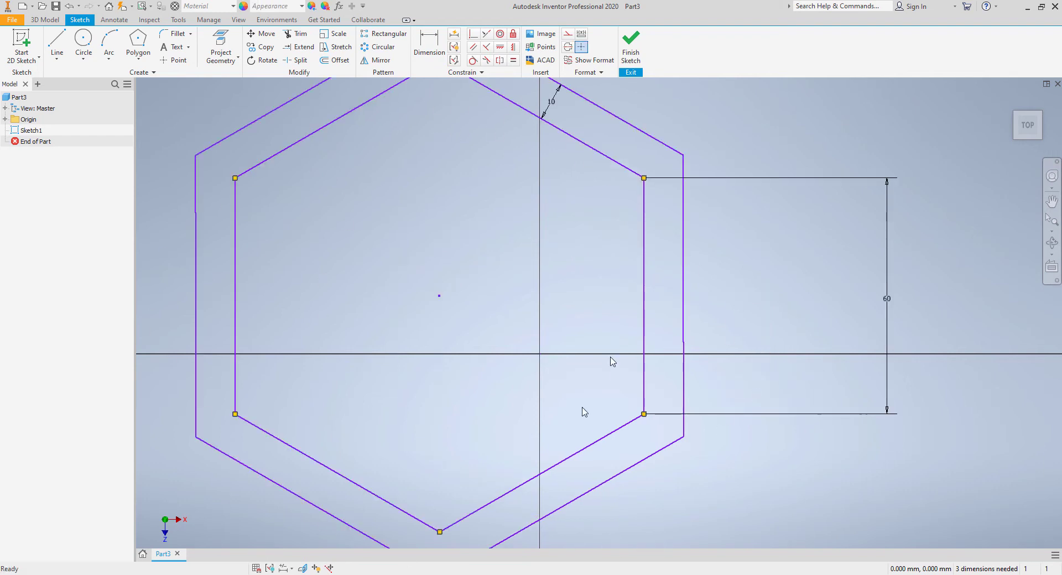
Step: Change the inner hexagon's edge length to 20 mm
{"action": "mouse_move", "coordinate": [474, 253]}
{"action": "middle_mouse_down"}
{"action": "mouse_move", "coordinate": [525, 294]}
{"action": "mouse_move", "coordinate": [534, 367]}
{"action": "middle_mouse_up"}
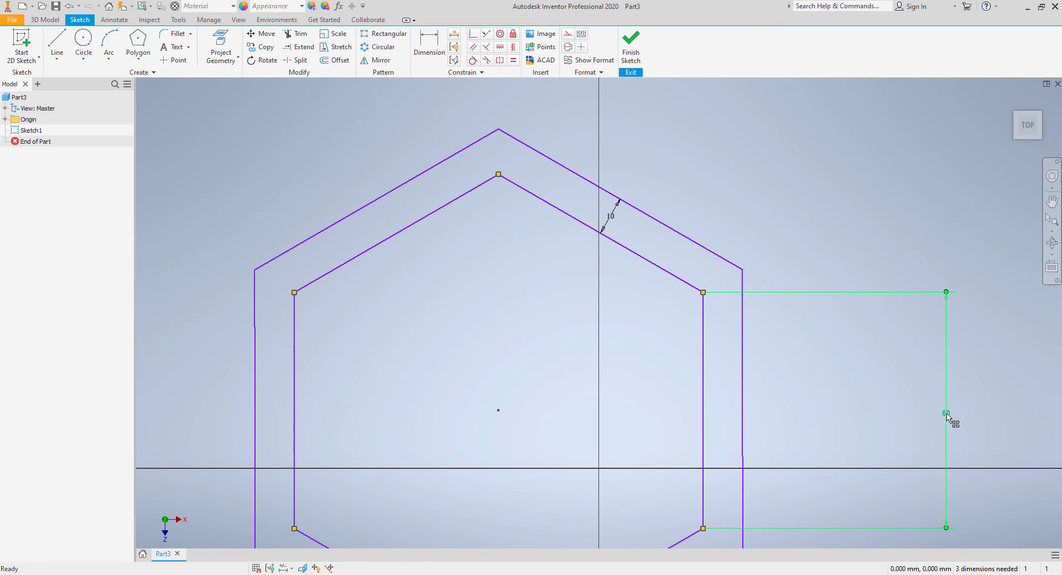
{"action": "double_click", "coordinate": [947, 418]}
{"action": "key", "text": "Return"}
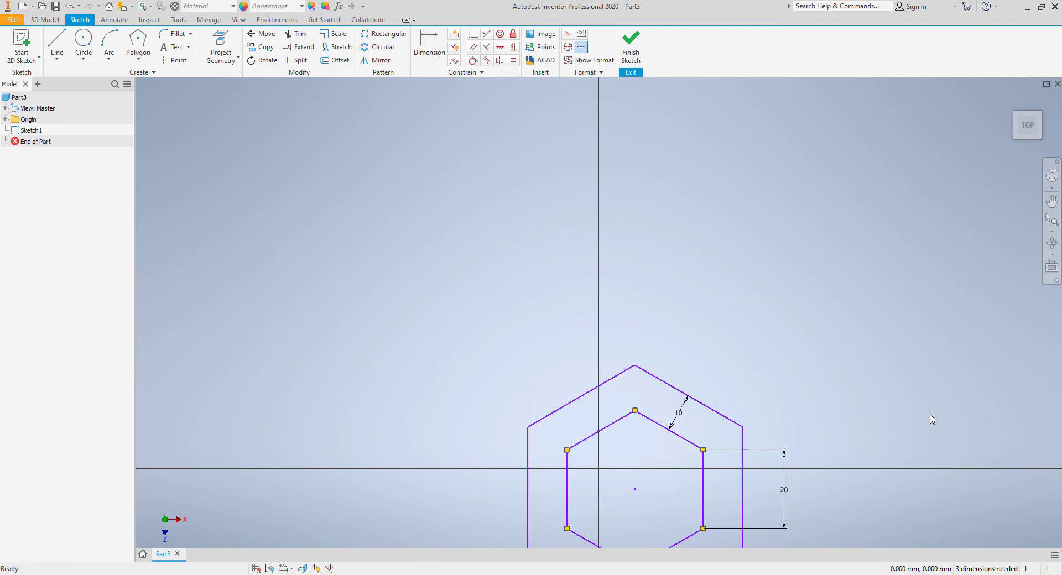
{"action": "mouse_move", "coordinate": [738, 336]}
{"action": "middle_mouse_down"}
{"action": "mouse_move", "coordinate": [682, 181]}
{"action": "mouse_move", "coordinate": [693, 181]}
{"action": "middle_mouse_up"}
{"action": "scroll", "coordinate": [632, 334], "scroll_direction": "down", "scroll_amount": 3}
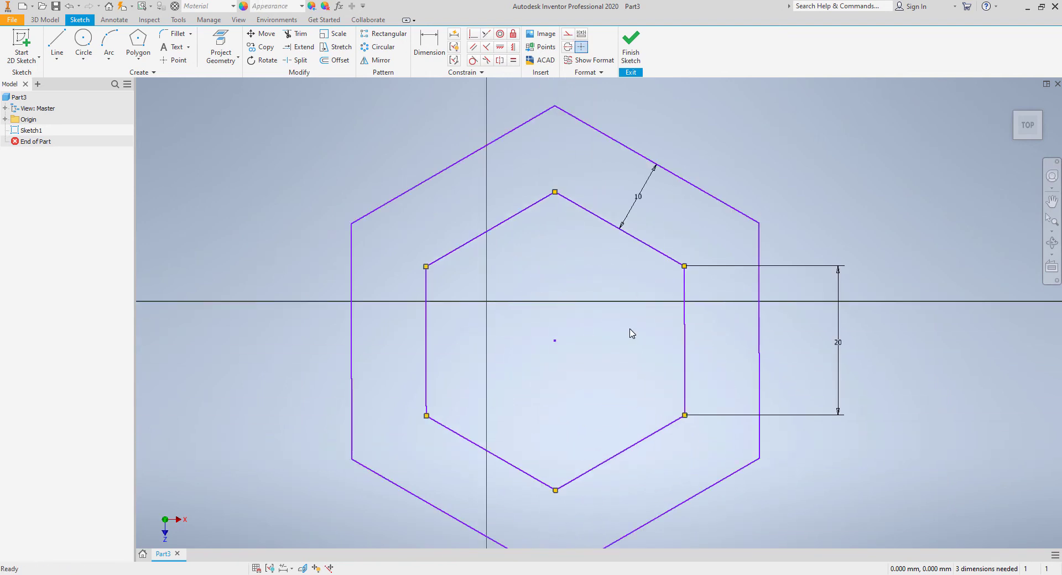
{"action": "scroll", "coordinate": [632, 333], "scroll_direction": "up", "scroll_amount": 3}
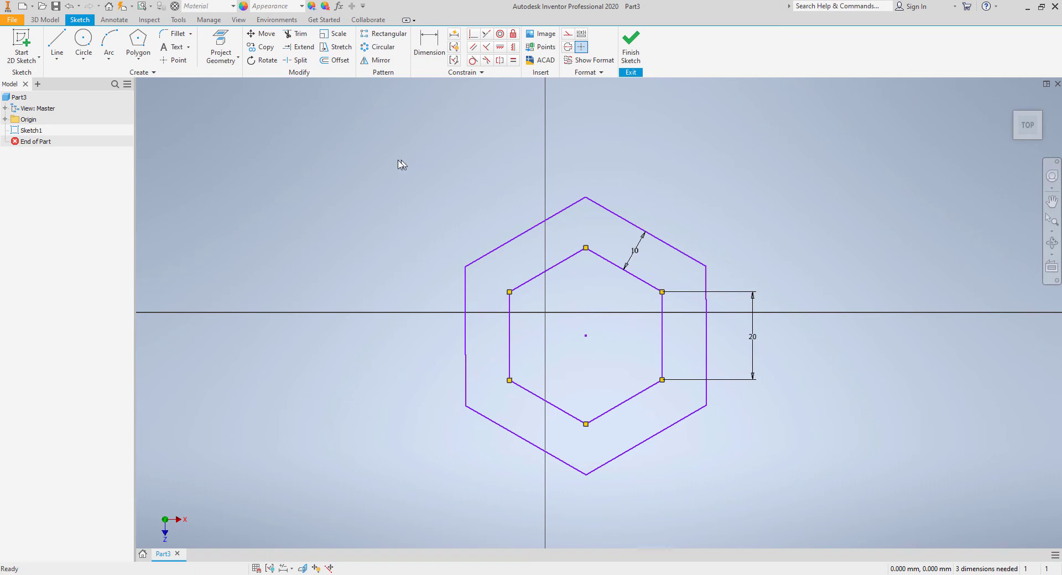
Step: Delete both hexagons and draw a rectangle about 58 by 37 mm with one corner on the origin
{"action": "mouse_move", "coordinate": [397, 151]}
{"action": "left_mouse_down"}
{"action": "mouse_move", "coordinate": [444, 176]}
{"action": "mouse_move", "coordinate": [843, 520]}
{"action": "left_mouse_up"}
{"action": "key", "text": "Delete"}
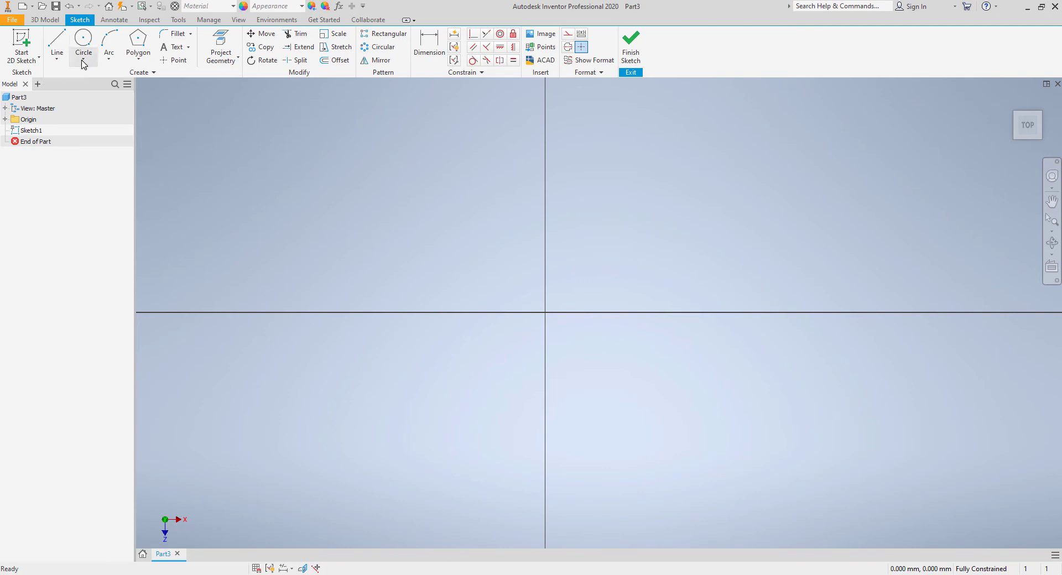
{"action": "left_click", "coordinate": [137, 59]}
{"action": "left_click", "coordinate": [151, 81]}
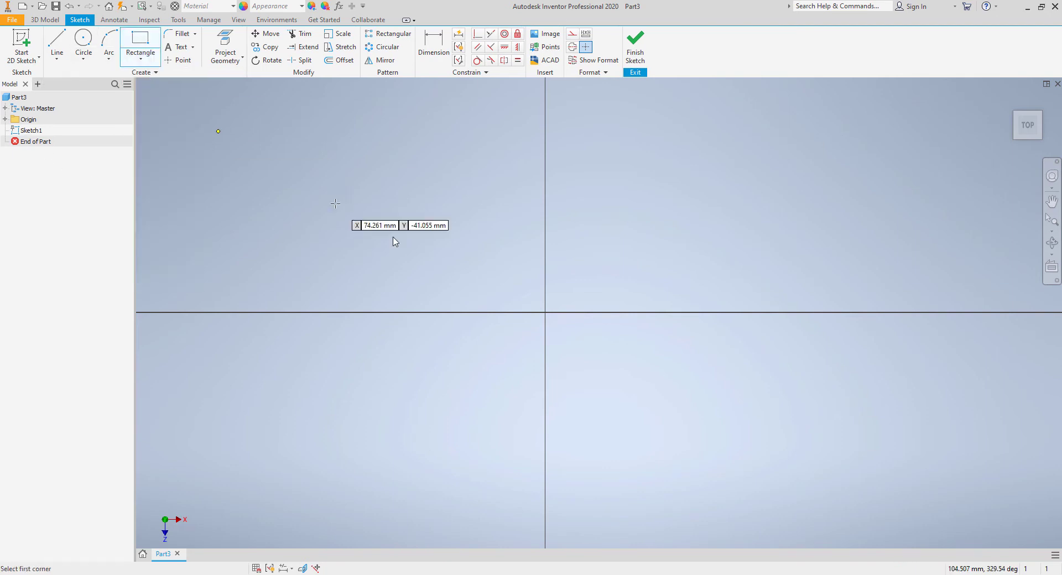
{"action": "left_click", "coordinate": [545, 312]}
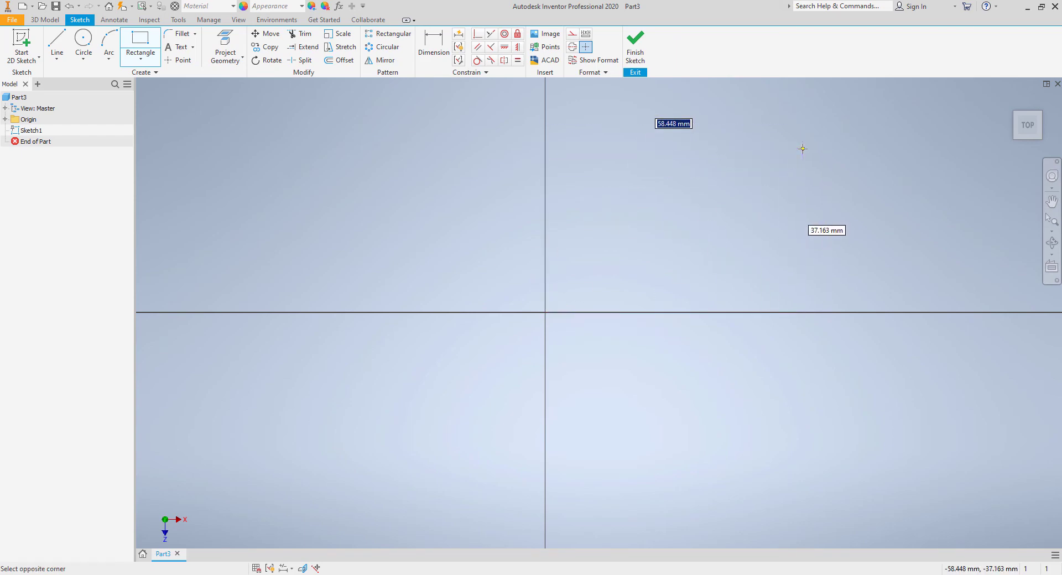
{"action": "left_click", "coordinate": [803, 149]}
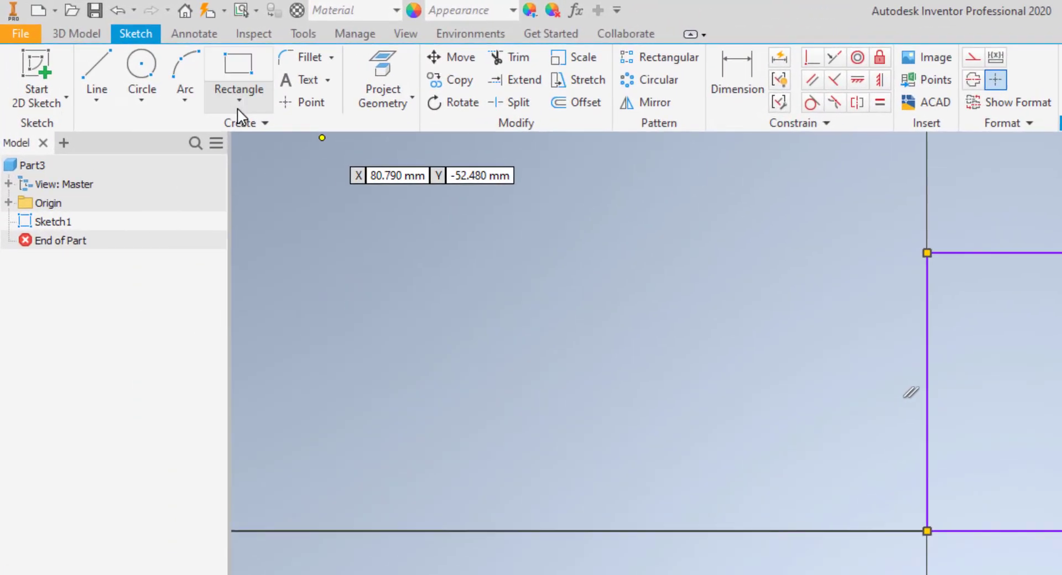
Step: Fillet the rectangle's upper-right corner with a 5 mm radius
{"action": "left_click", "coordinate": [332, 56]}
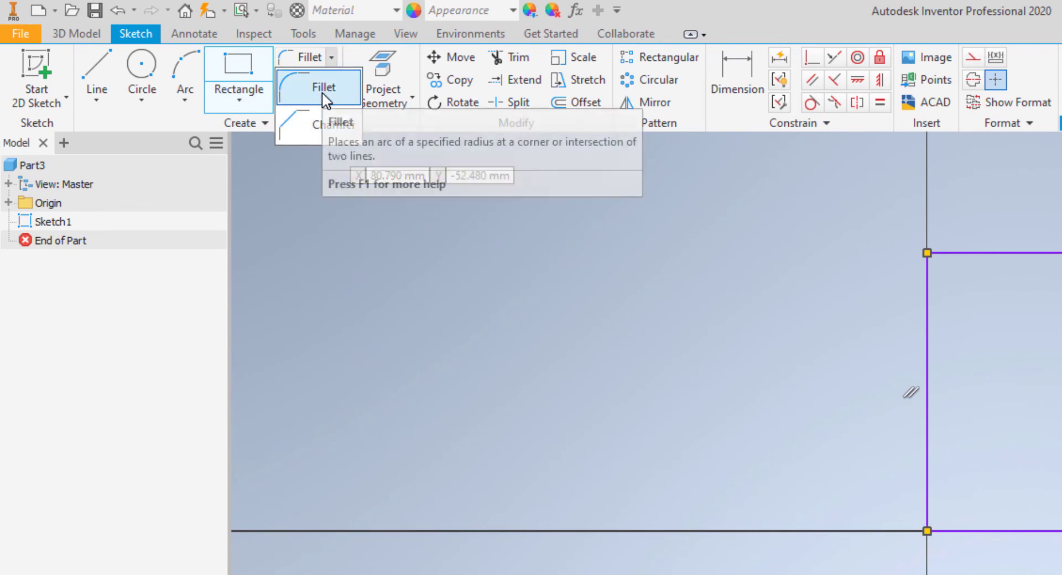
{"action": "left_click", "coordinate": [322, 94]}
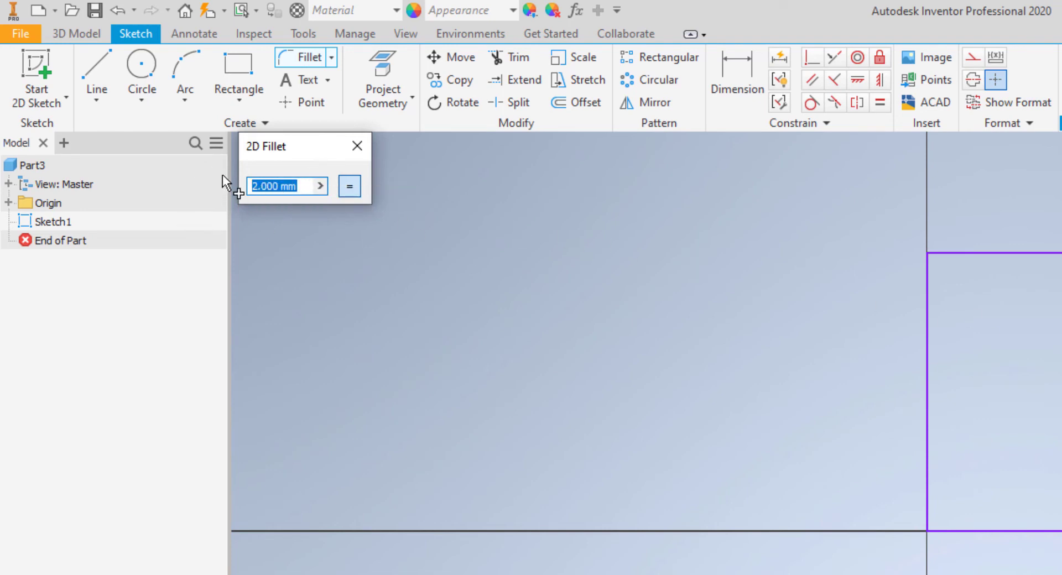
{"action": "type", "text": "5"}
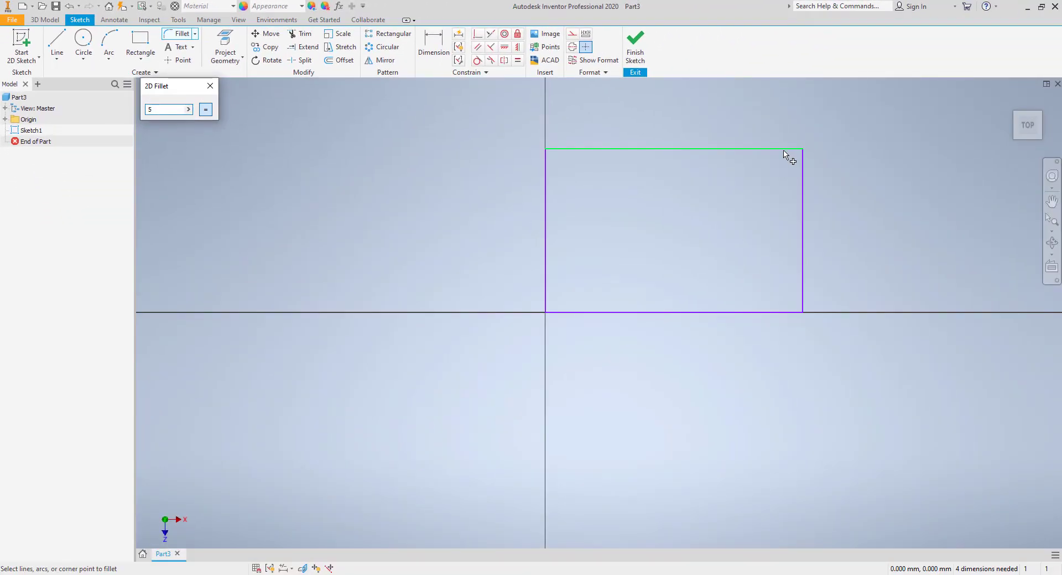
{"action": "left_click", "coordinate": [783, 150]}
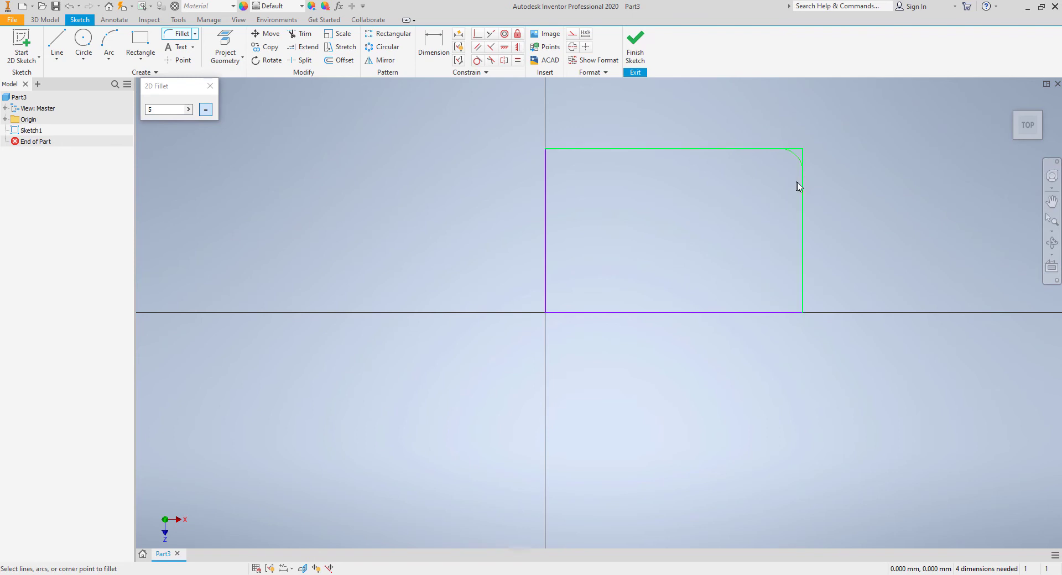
{"action": "left_click", "coordinate": [802, 174]}
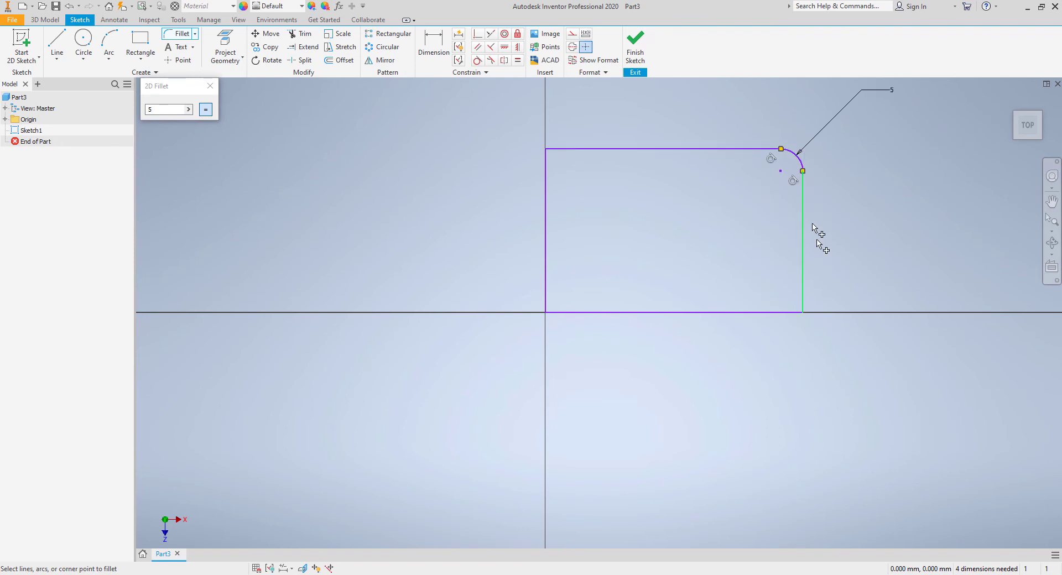
Step: Fillet the rectangle's upper-left corner with a 5 mm radius
{"action": "left_click", "coordinate": [547, 178]}
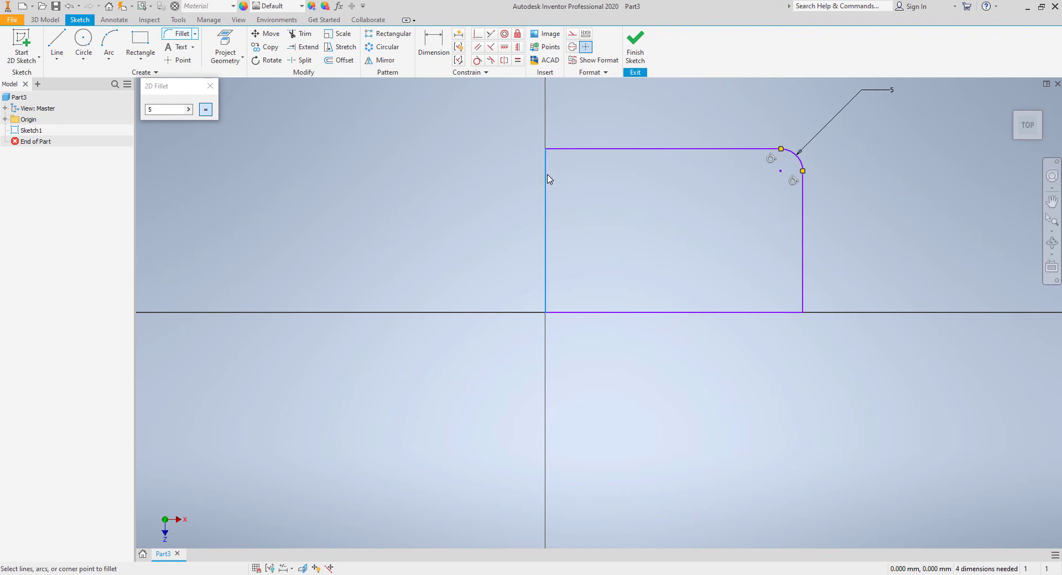
{"action": "left_click", "coordinate": [565, 150]}
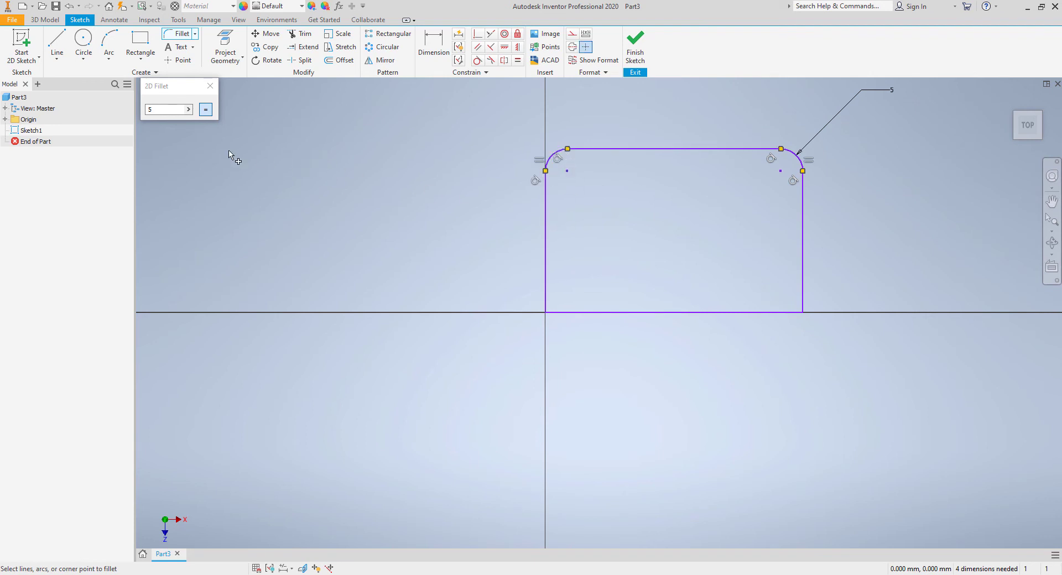
{"action": "left_click", "coordinate": [211, 85]}
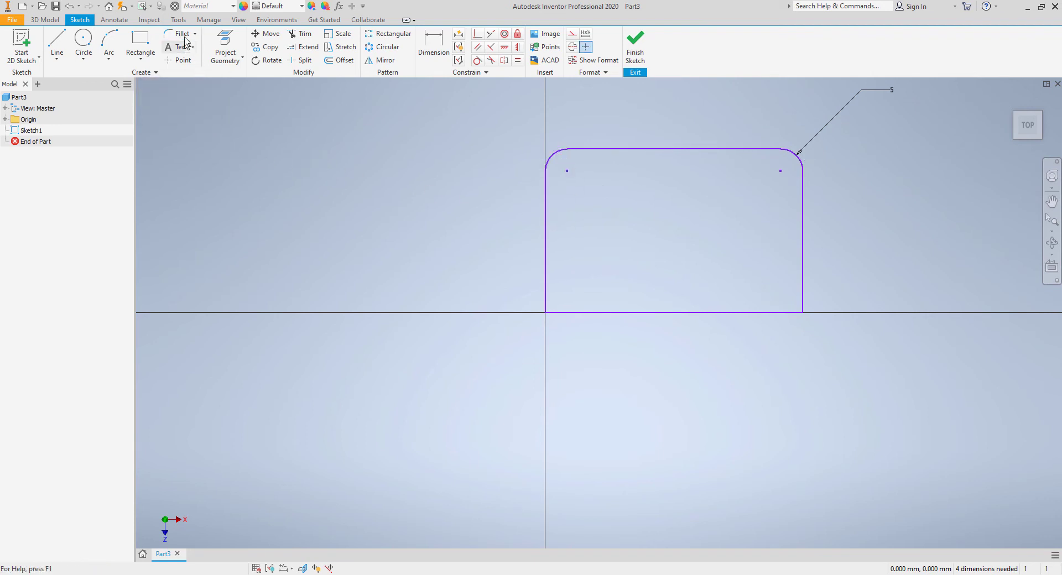
Step: Chamfer the rectangle's corner at the origin with an equal distance of 5 mm
{"action": "left_click", "coordinate": [195, 34]}
{"action": "left_click", "coordinate": [187, 72]}
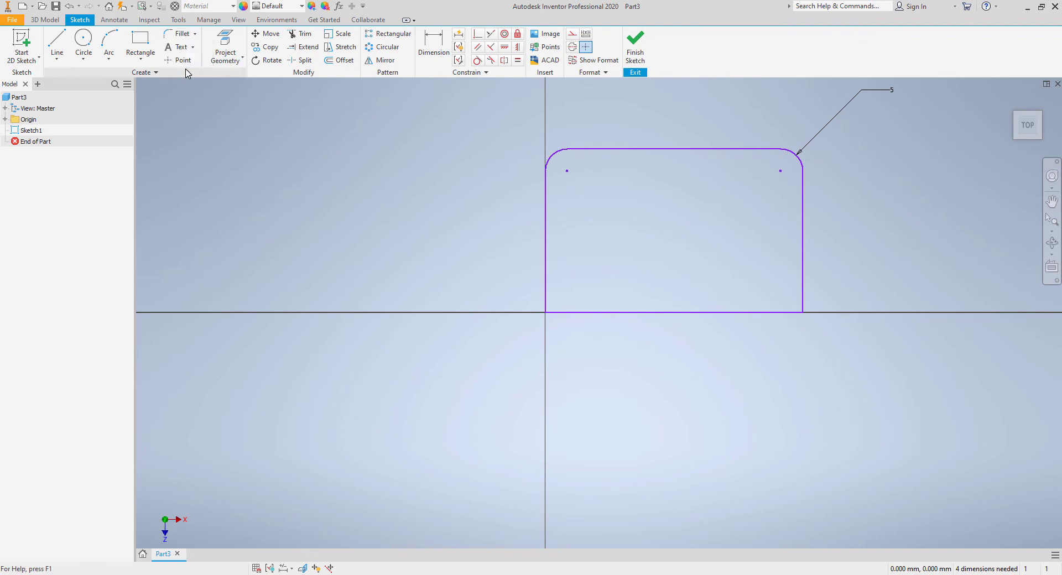
{"action": "left_click_drag", "start_coordinate": [200, 94], "coordinate": [382, 267]}
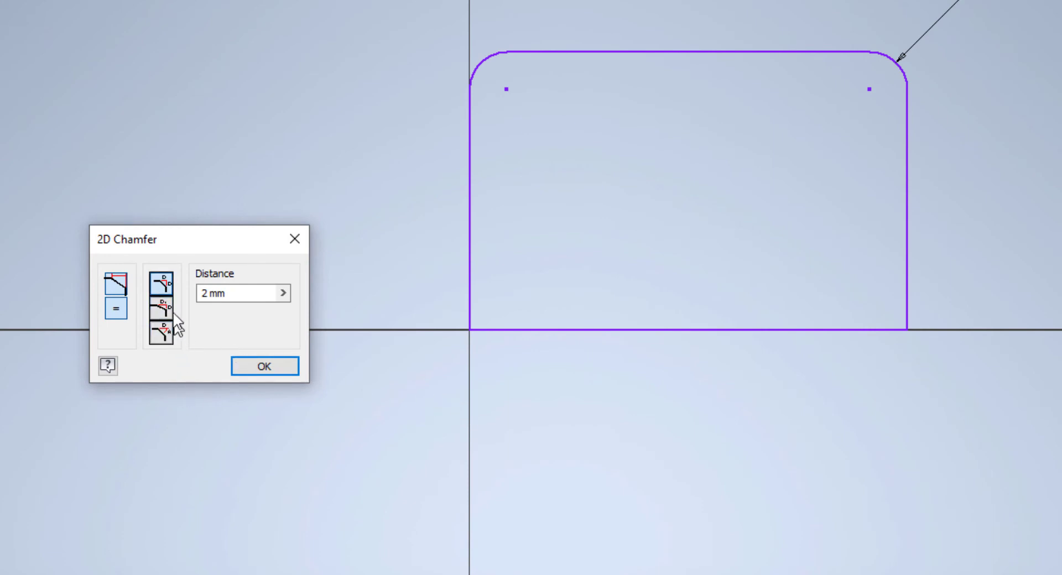
{"action": "left_click", "coordinate": [241, 294]}
{"action": "type", "text": "5"}
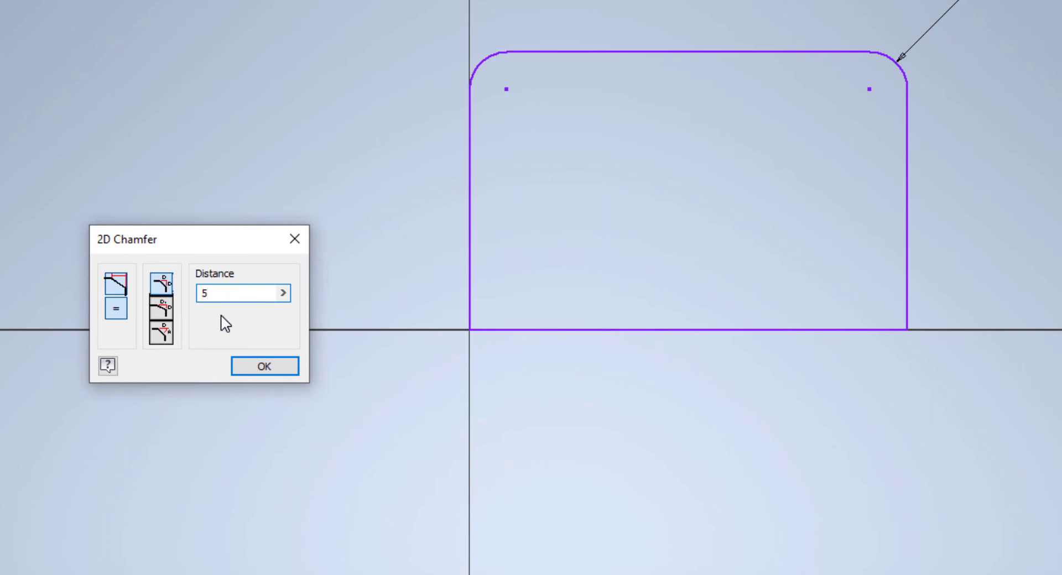
{"action": "left_click", "coordinate": [468, 294]}
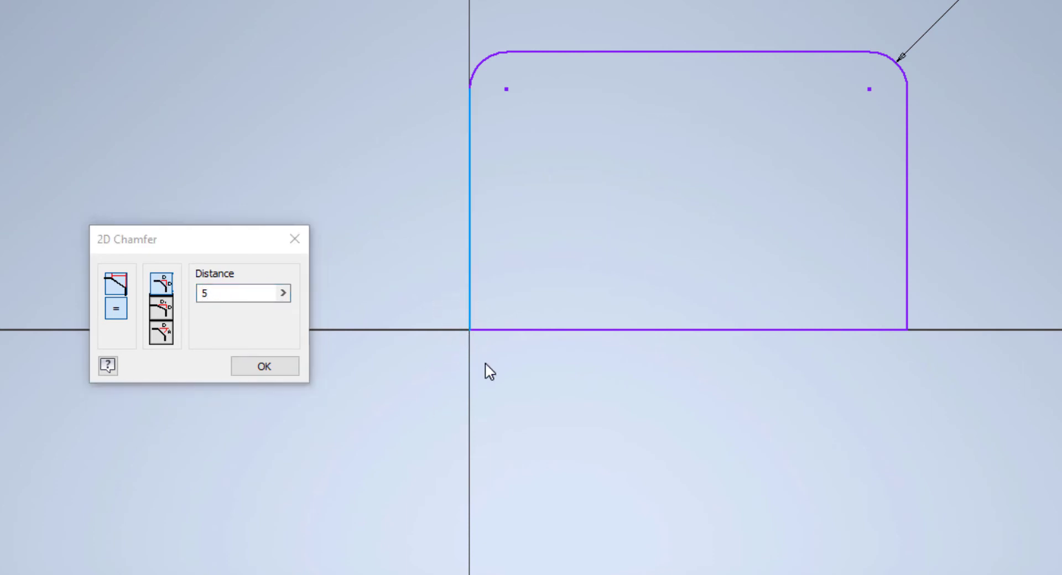
{"action": "left_click", "coordinate": [500, 329]}
{"action": "scroll", "coordinate": [469, 301], "scroll_direction": "up", "scroll_amount": 5}
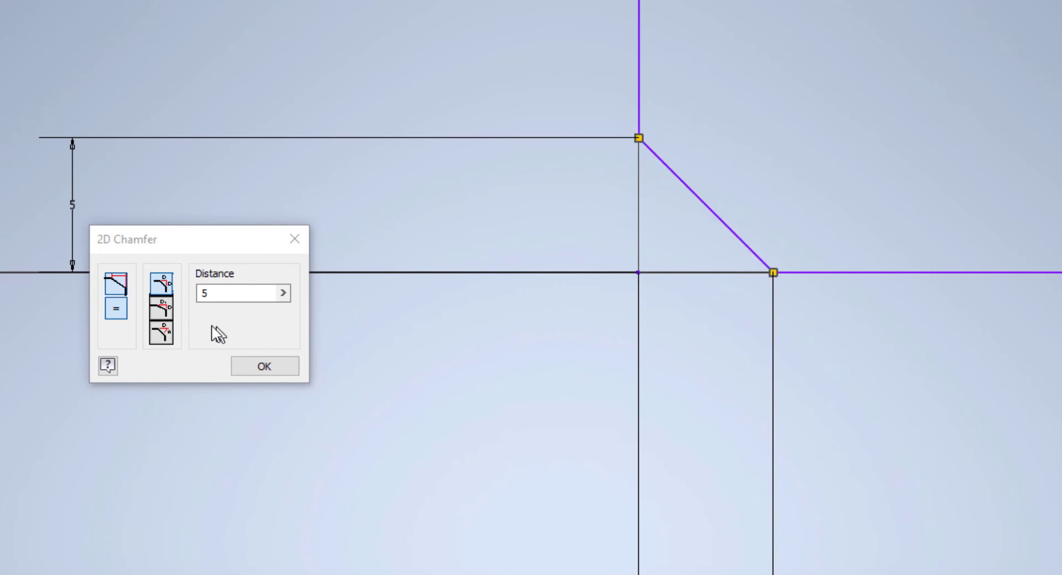
Step: Switch the 2D Chamfer to two-distance mode and undo the equal-distance chamfer at the origin corner
{"action": "left_click", "coordinate": [161, 313]}
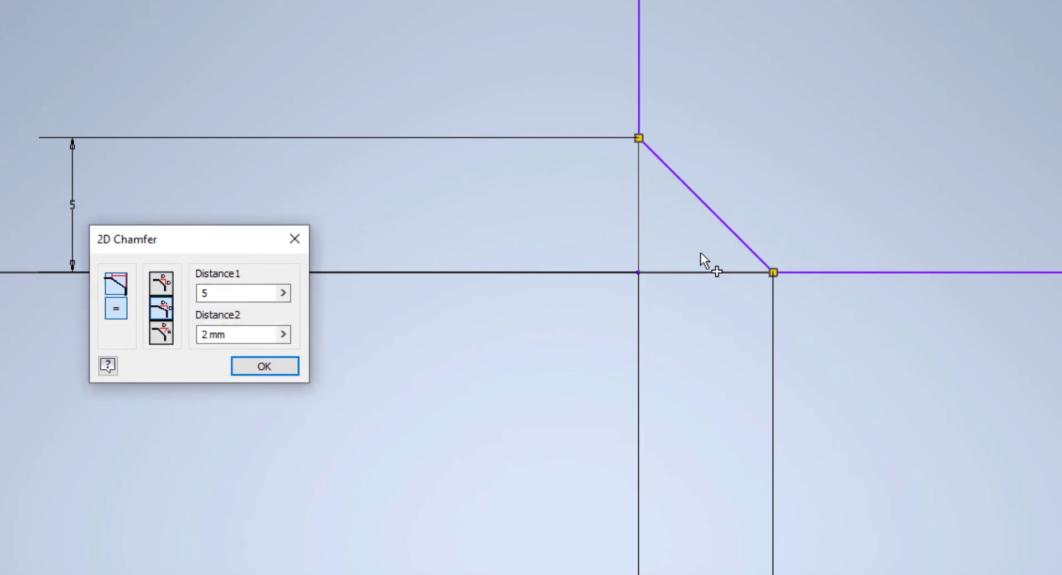
{"action": "left_click", "coordinate": [295, 240]}
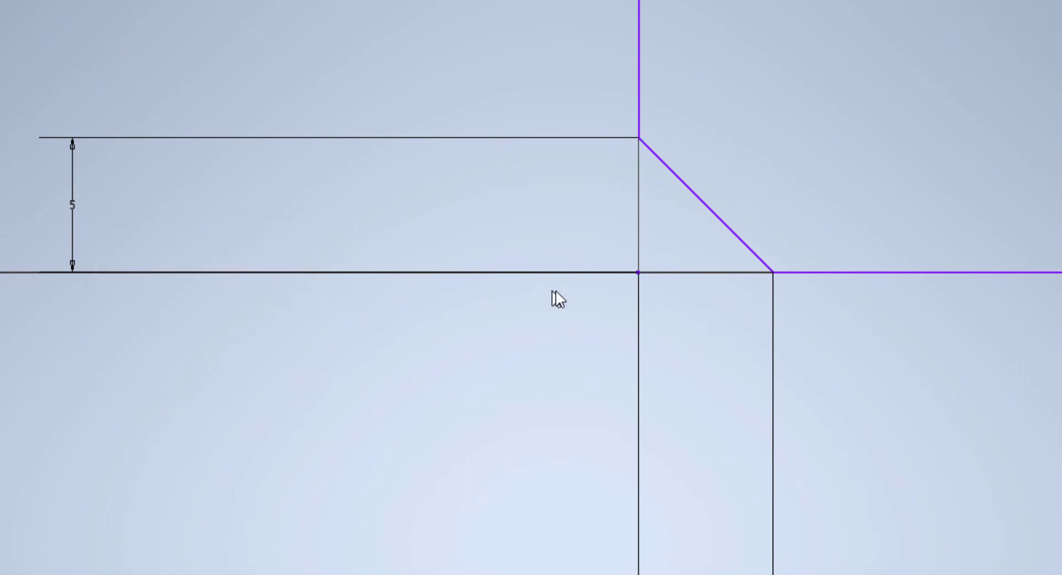
{"action": "key", "text": "ctrl+z"}
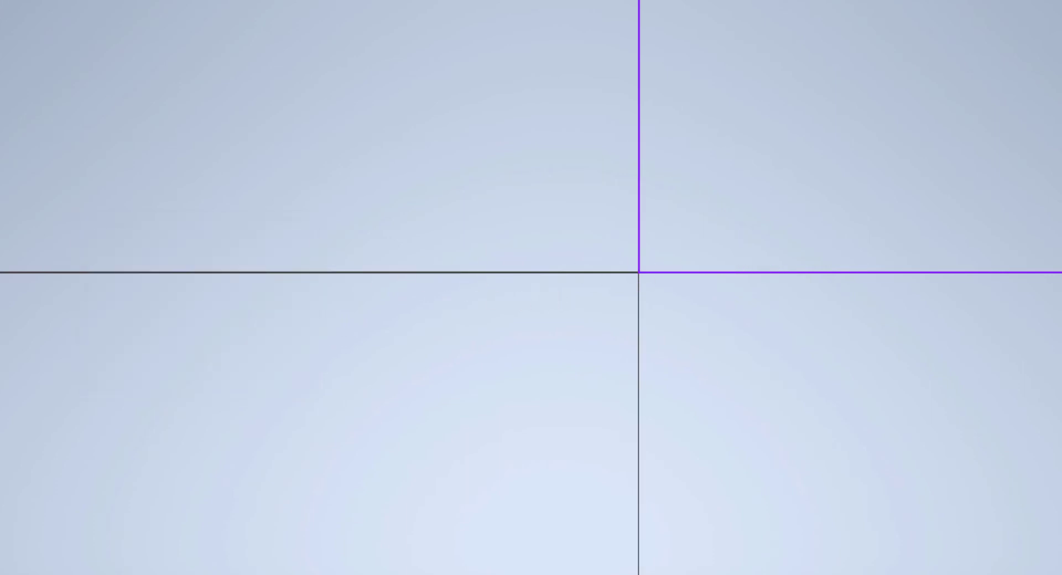
Step: Chamfer the corner at the origin with two distances, 5 mm along the vertical edge and 10 mm along the horizontal edge
{"action": "key", "text": "Return"}
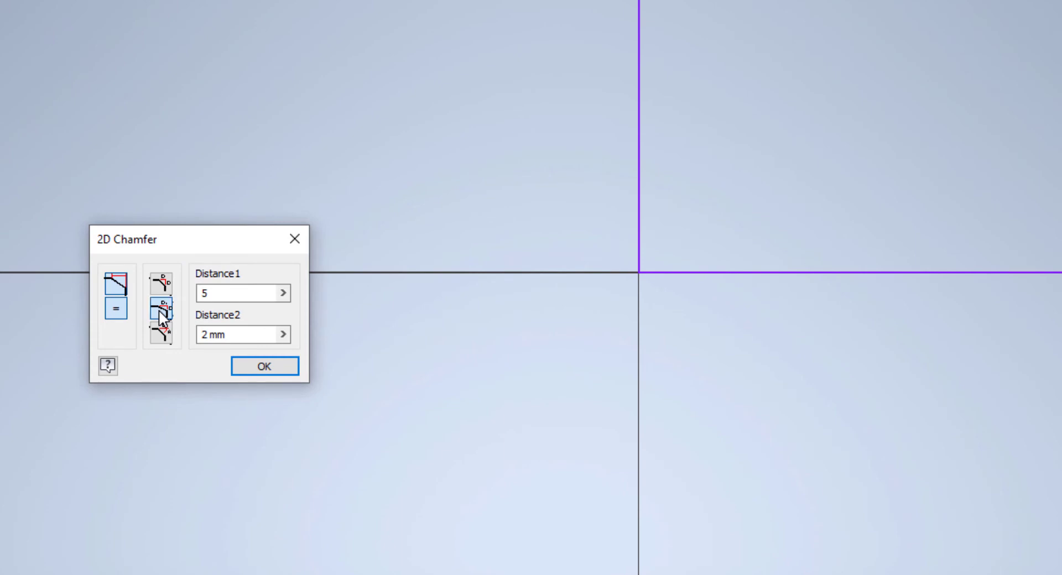
{"action": "left_click_drag", "start_coordinate": [265, 293], "coordinate": [194, 290]}
{"action": "type", "text": "1"}
{"action": "key", "text": "BackSpace"}
{"action": "type", "text": "5"}
{"action": "key", "text": "Tab"}
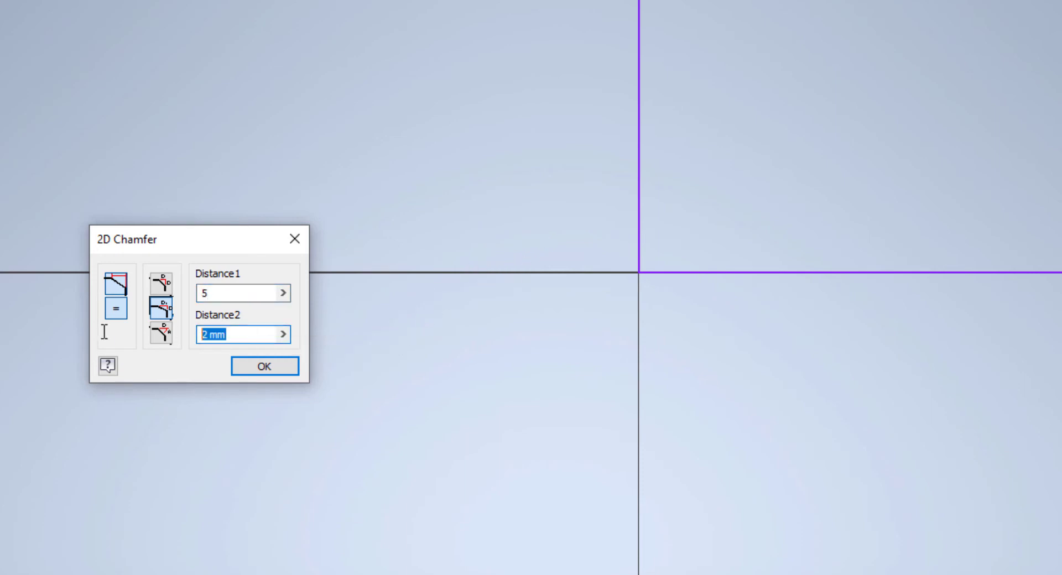
{"action": "type", "text": "10"}
{"action": "scroll", "coordinate": [553, 417], "scroll_direction": "down", "scroll_amount": 1}
{"action": "scroll", "coordinate": [553, 417], "scroll_direction": "up", "scroll_amount": 3}
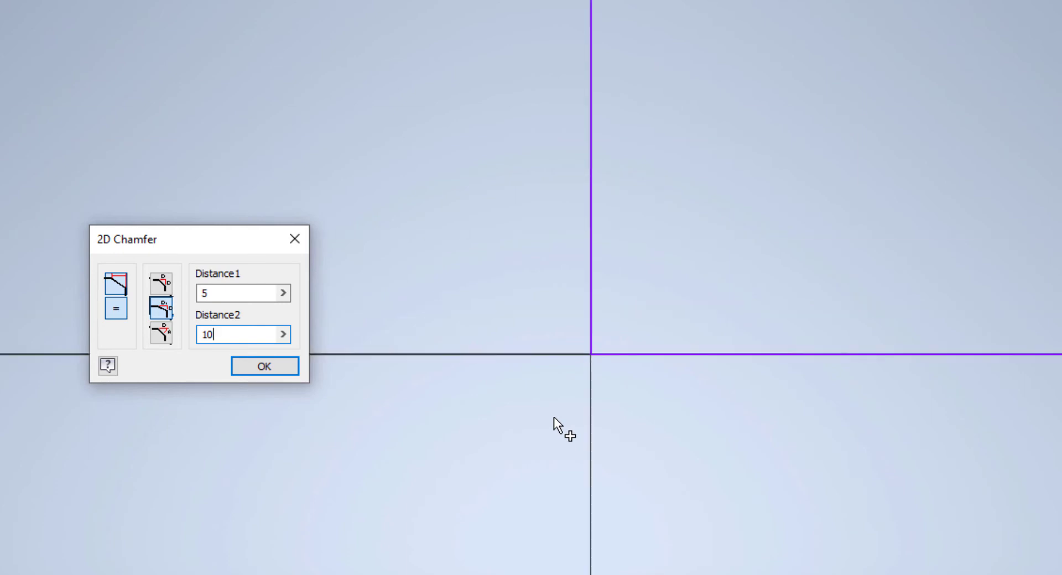
{"action": "left_click", "coordinate": [591, 326]}
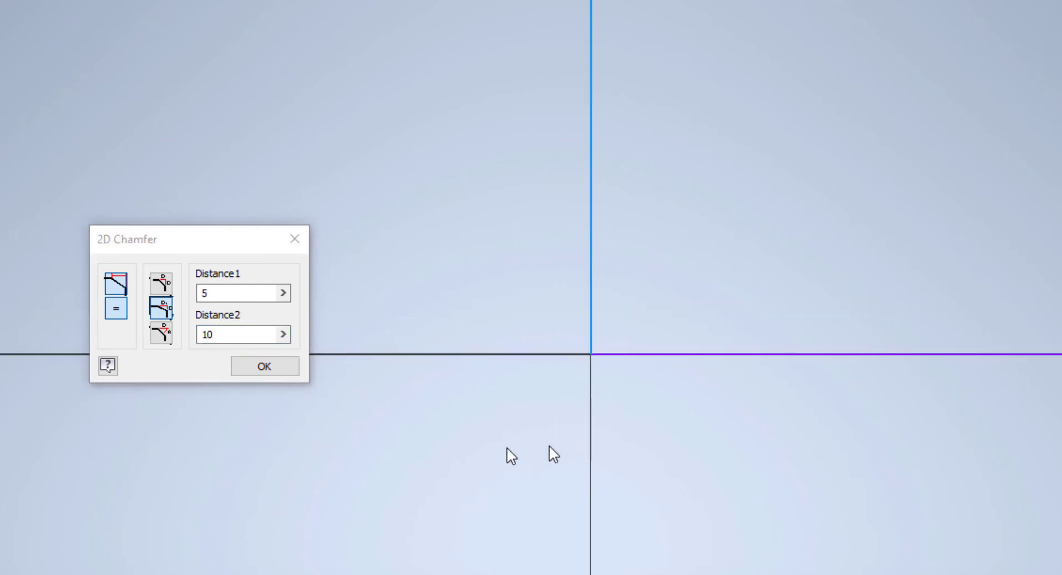
{"action": "left_click", "coordinate": [664, 354]}
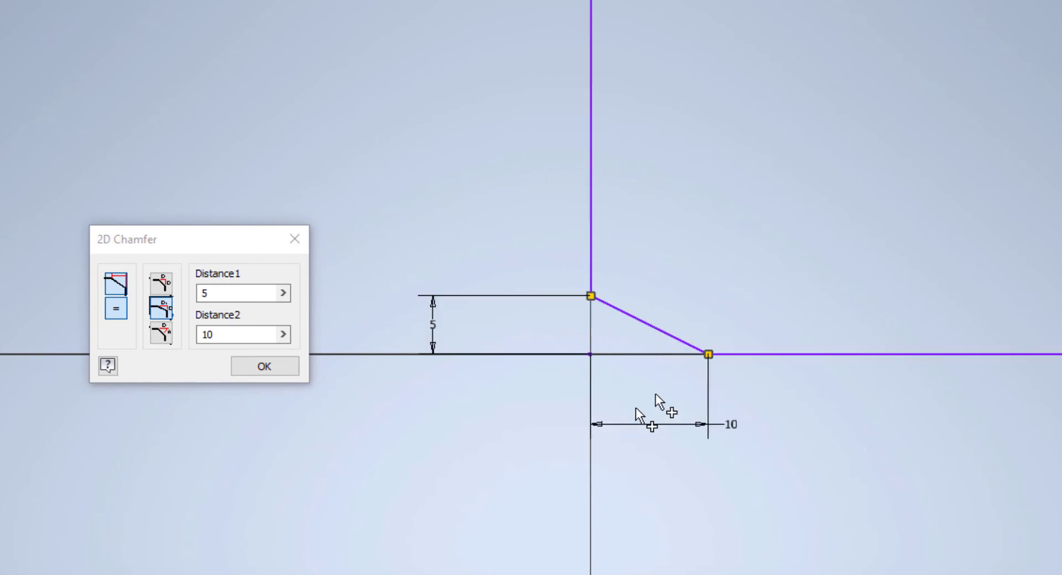
{"action": "scroll", "coordinate": [656, 392], "scroll_direction": "up", "scroll_amount": 3}
{"action": "middle_click_drag", "start_coordinate": [756, 413], "coordinate": [937, 450]}
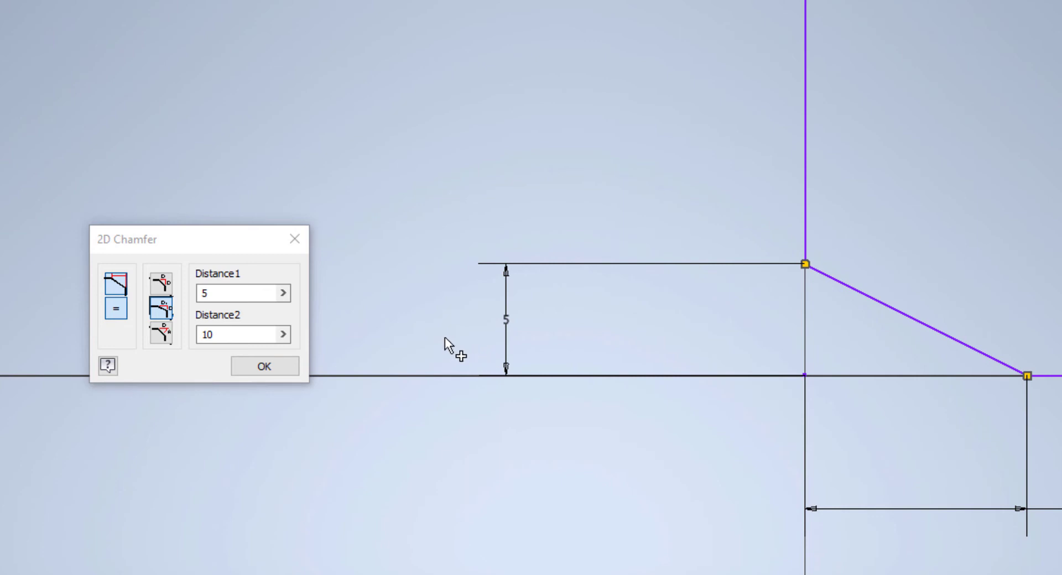
Step: Undo the two-distance chamfer on the corner at the origin
{"action": "key", "text": "Escape"}
{"action": "key", "text": "ctrl+z"}
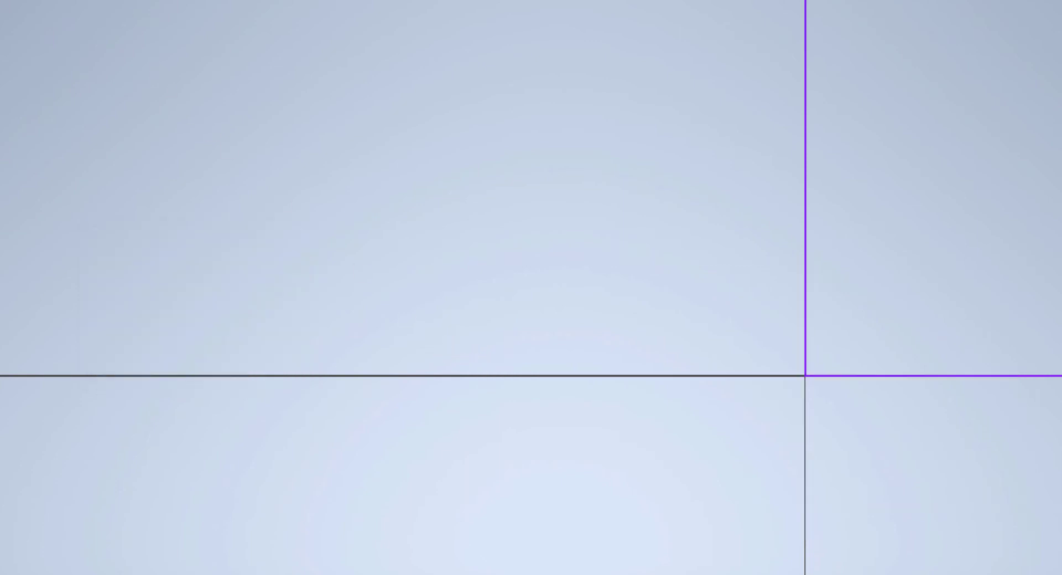
Step: Chamfer the corner at the origin by distance and angle, using 5 mm on the vertical edge and 30 degrees
{"action": "key", "text": "Return"}
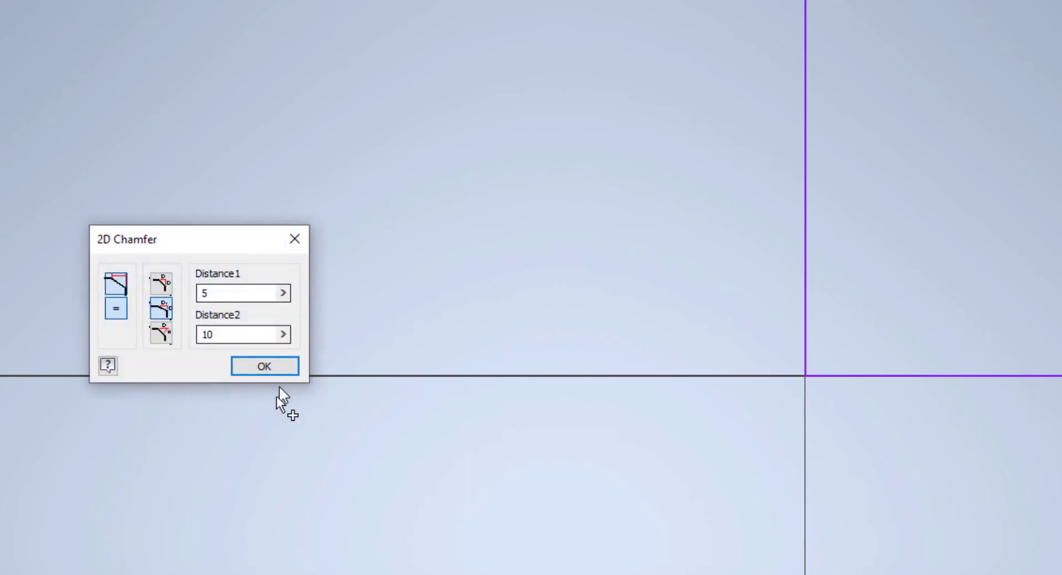
{"action": "left_click", "coordinate": [161, 333]}
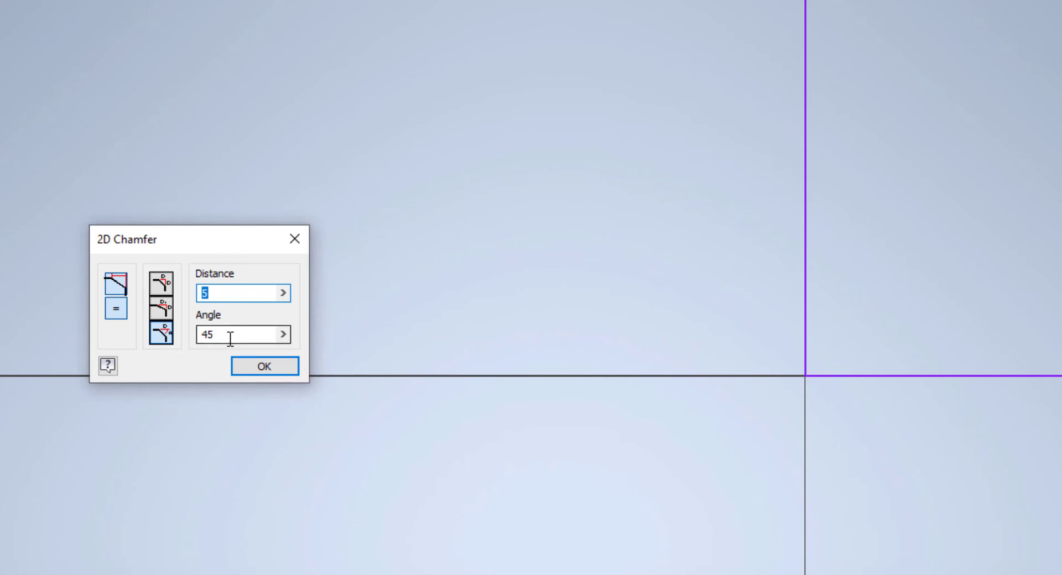
{"action": "left_click_drag", "start_coordinate": [230, 336], "coordinate": [178, 333]}
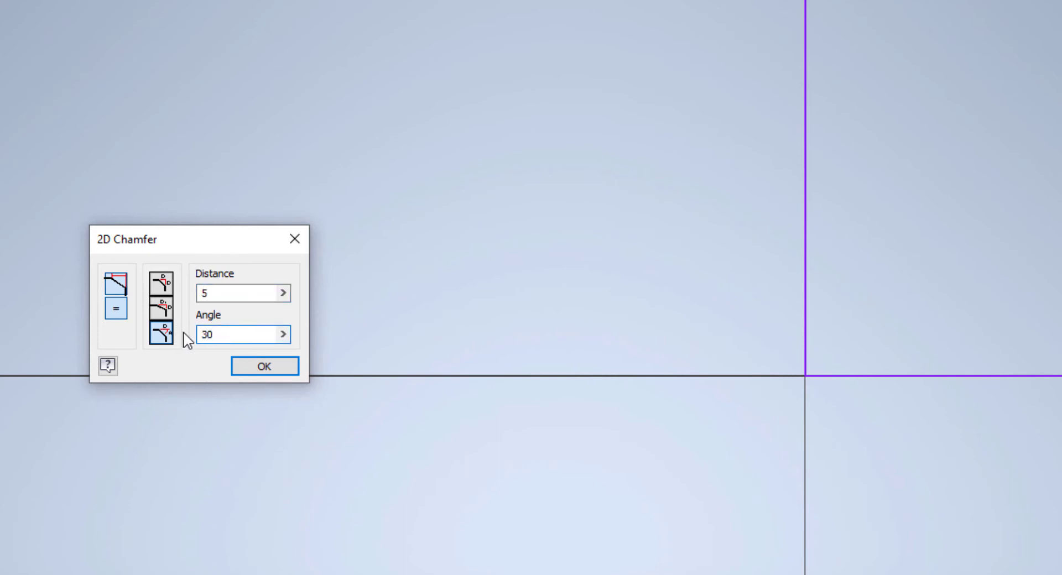
{"action": "left_click", "coordinate": [805, 326]}
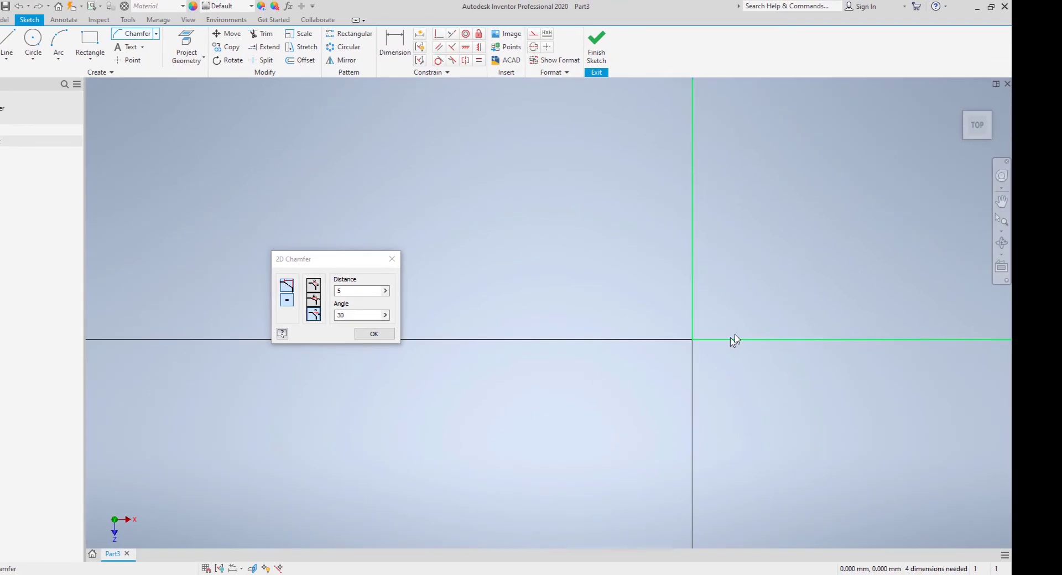
{"action": "left_click", "coordinate": [737, 341]}
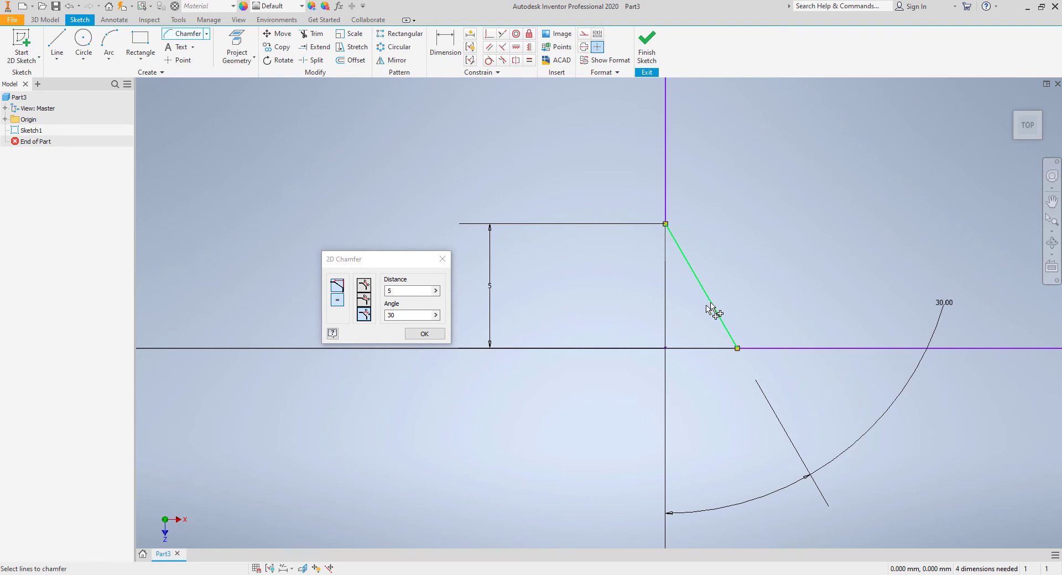
{"action": "scroll", "coordinate": [711, 311], "scroll_direction": "down", "scroll_amount": 5}
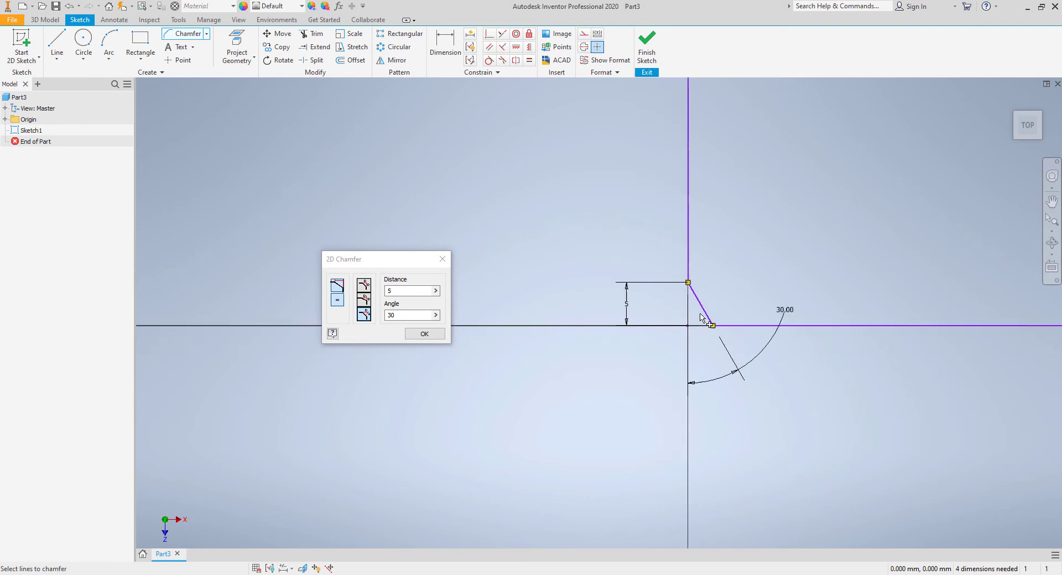
{"action": "left_click", "coordinate": [441, 262]}
{"action": "scroll", "coordinate": [791, 209], "scroll_direction": "up", "scroll_amount": 3}
{"action": "scroll", "coordinate": [763, 211], "scroll_direction": "down", "scroll_amount": 3}
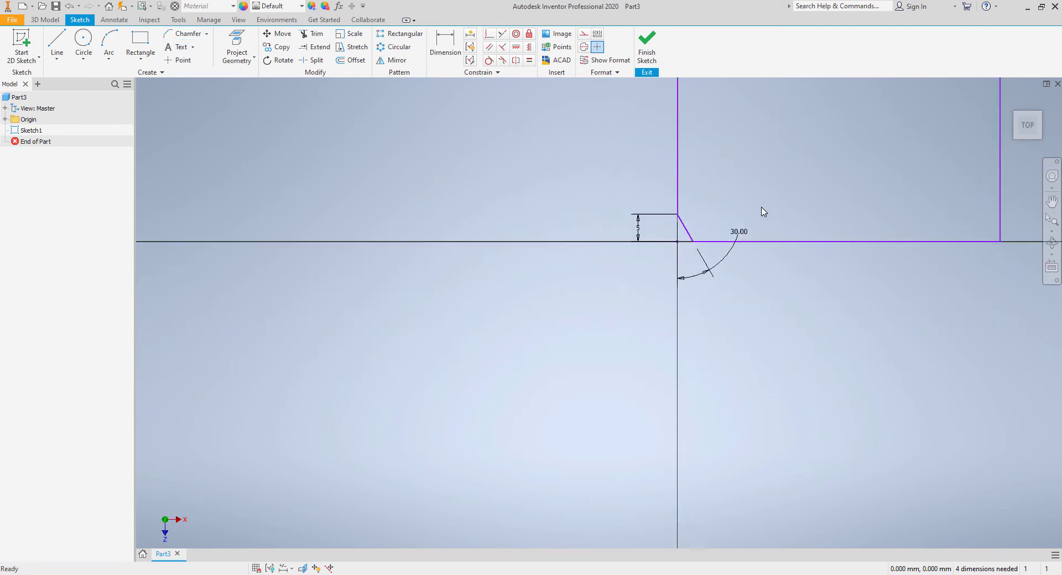
Step: Delete the whole rectangle with its fillets, chamfer and dimensions
{"action": "scroll", "coordinate": [763, 212], "scroll_direction": "down", "scroll_amount": 3}
{"action": "mouse_move", "coordinate": [808, 196]}
{"action": "middle_mouse_down"}
{"action": "mouse_move", "coordinate": [675, 259]}
{"action": "mouse_move", "coordinate": [583, 319]}
{"action": "middle_mouse_up"}
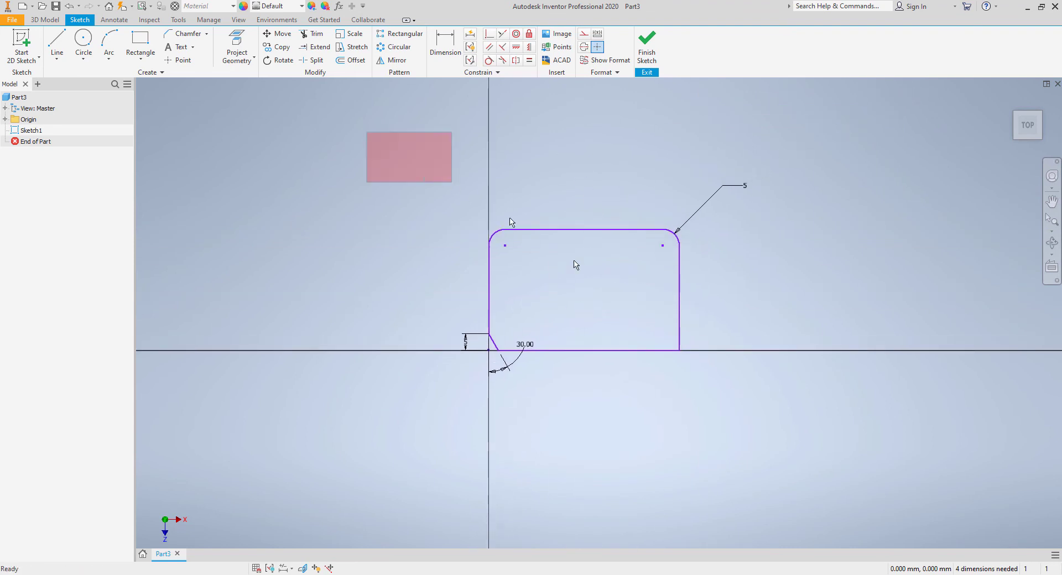
{"action": "left_click_drag", "start_coordinate": [451, 182], "coordinate": [832, 427]}
{"action": "key", "text": "Delete"}
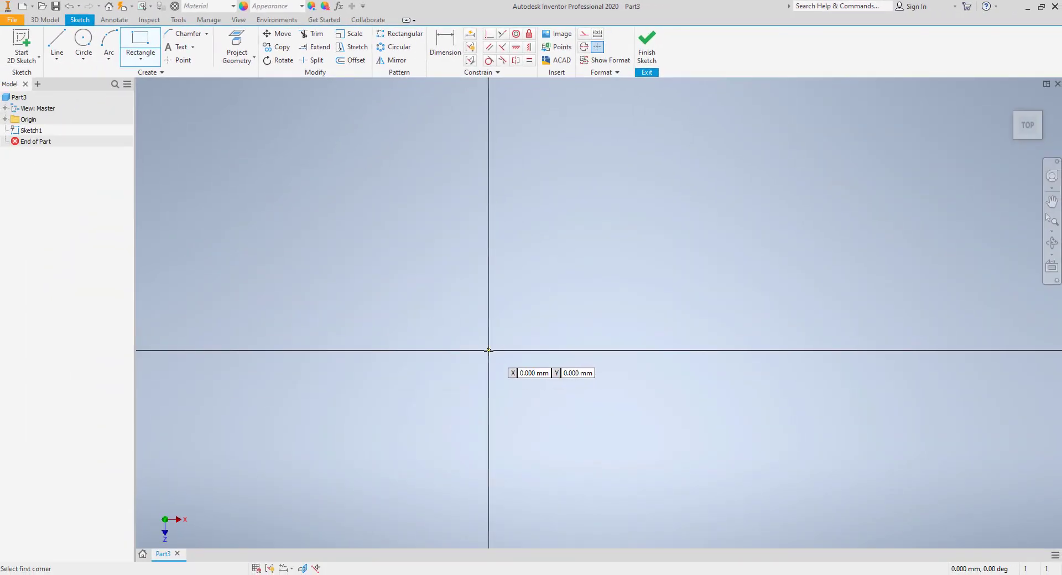
Step: Draw an 80 by 80 mm square above the horizontal axis with its lower-left corner on the origin
{"action": "left_click", "coordinate": [488, 350]}
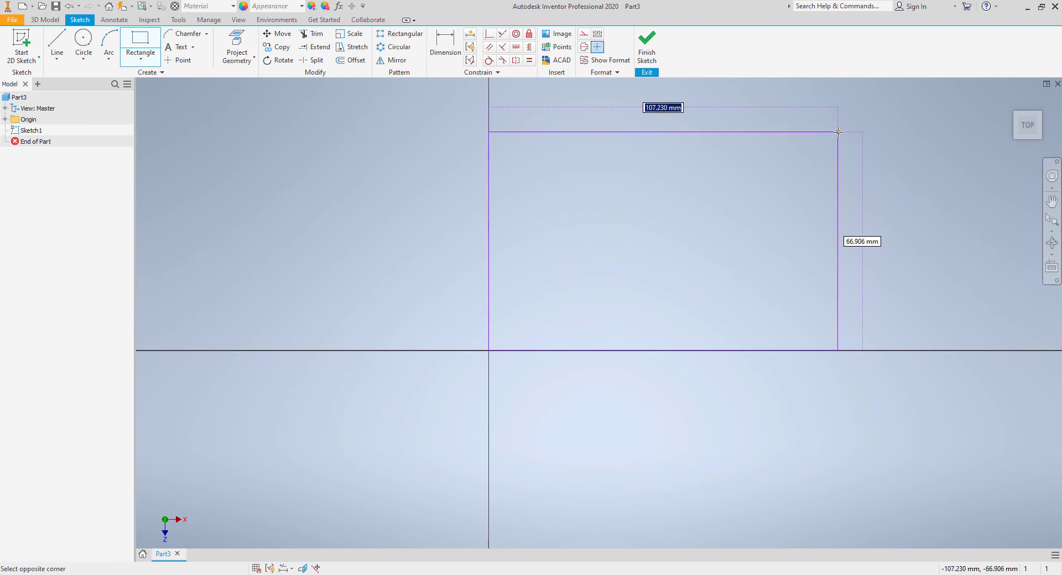
{"action": "key", "text": "Escape"}
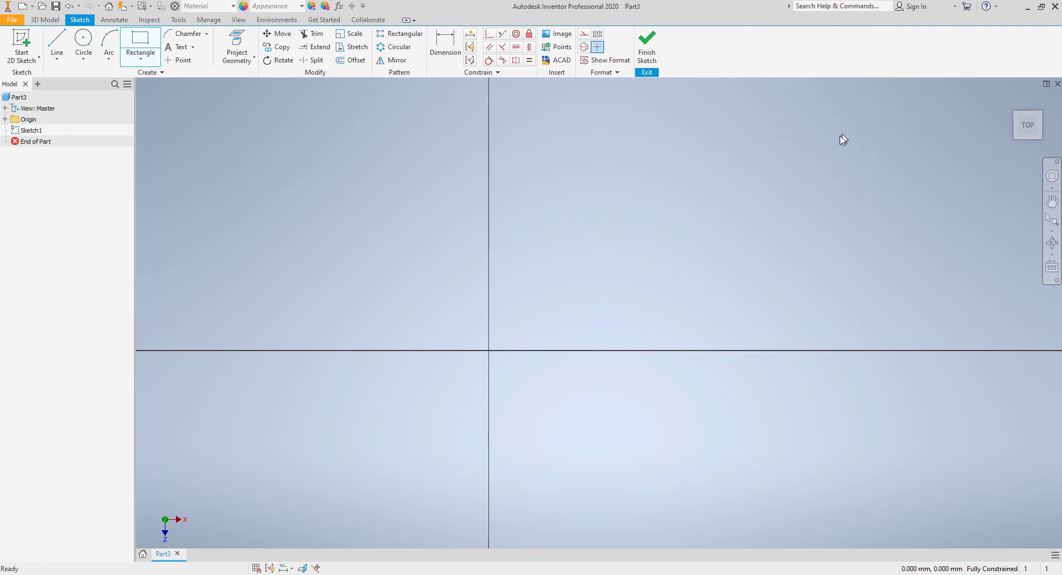
{"action": "left_click", "coordinate": [140, 43]}
{"action": "left_click", "coordinate": [488, 350]}
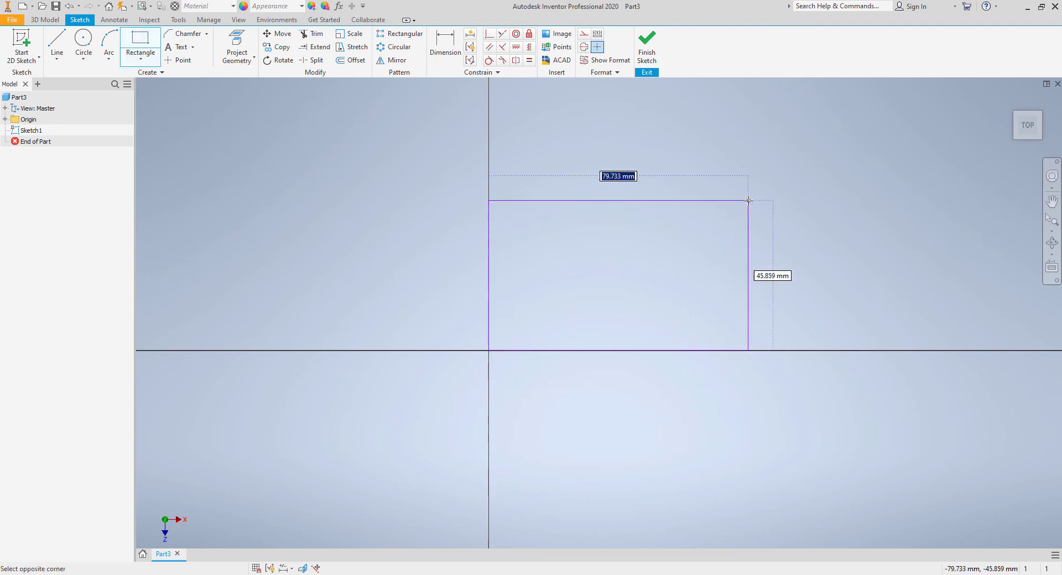
{"action": "type", "text": "80"}
{"action": "key", "text": "Tab"}
{"action": "type", "text": "80"}
{"action": "key", "text": "Tab"}
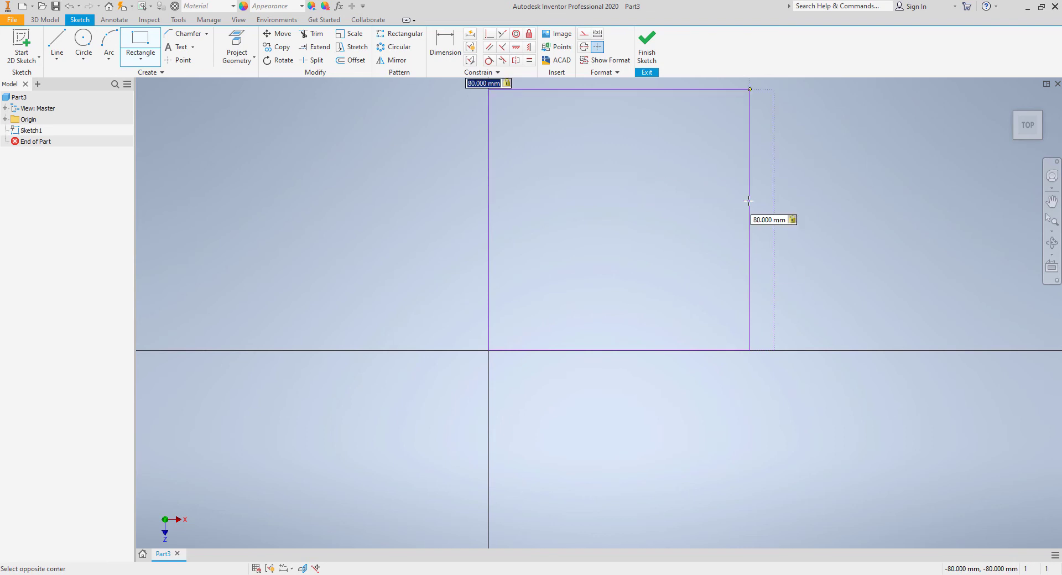
{"action": "key", "text": "Return"}
{"action": "middle_click_drag", "start_coordinate": [695, 201], "coordinate": [569, 327]}
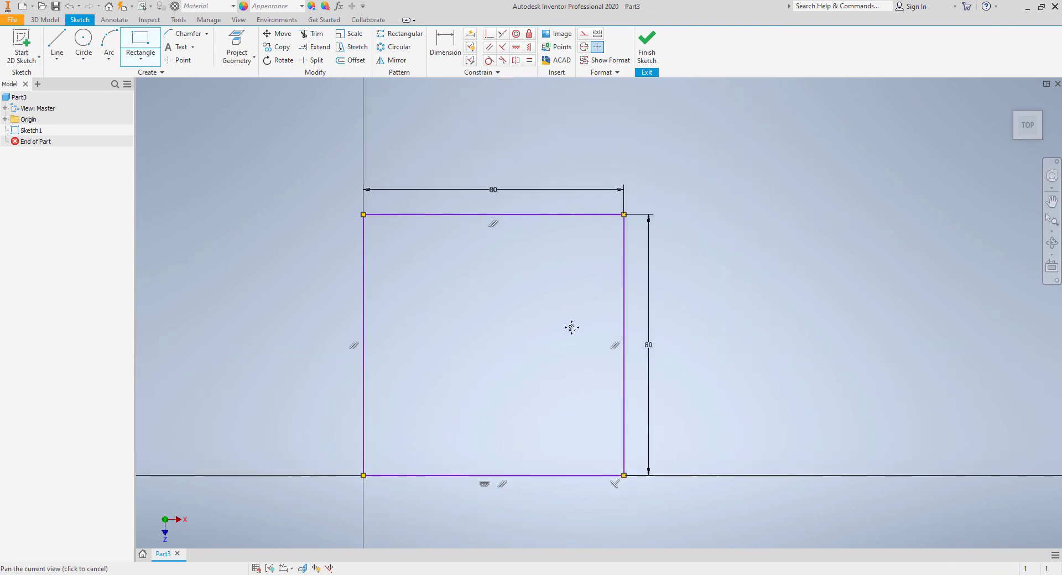
{"action": "key", "text": "Escape"}
Step: Draw a 10 mm diameter circle inside the square, centred about 15 mm right of and 16 mm above the origin
{"action": "left_click", "coordinate": [75, 49]}
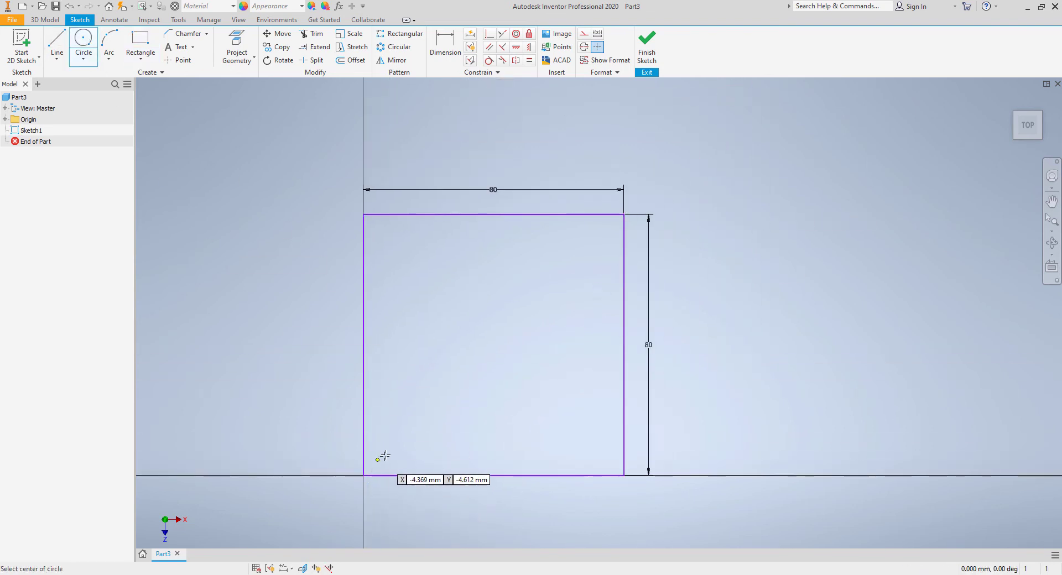
{"action": "left_click", "coordinate": [411, 425]}
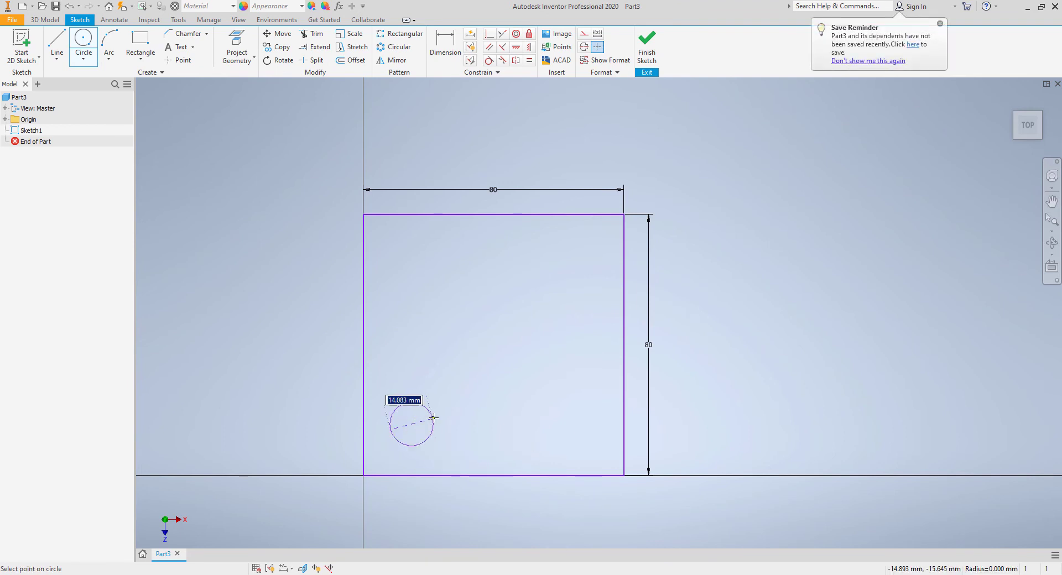
{"action": "type", "text": "10"}
{"action": "key", "text": "Return"}
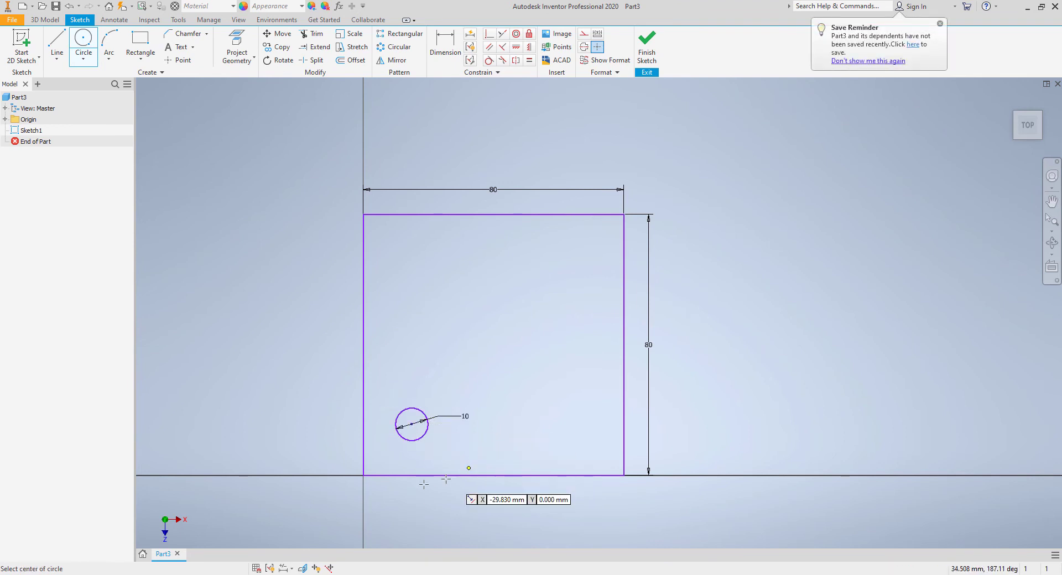
Step: Dimension the circle's centre 15 mm horizontally from the origin
{"action": "scroll", "coordinate": [369, 503], "scroll_direction": "up", "scroll_amount": 5}
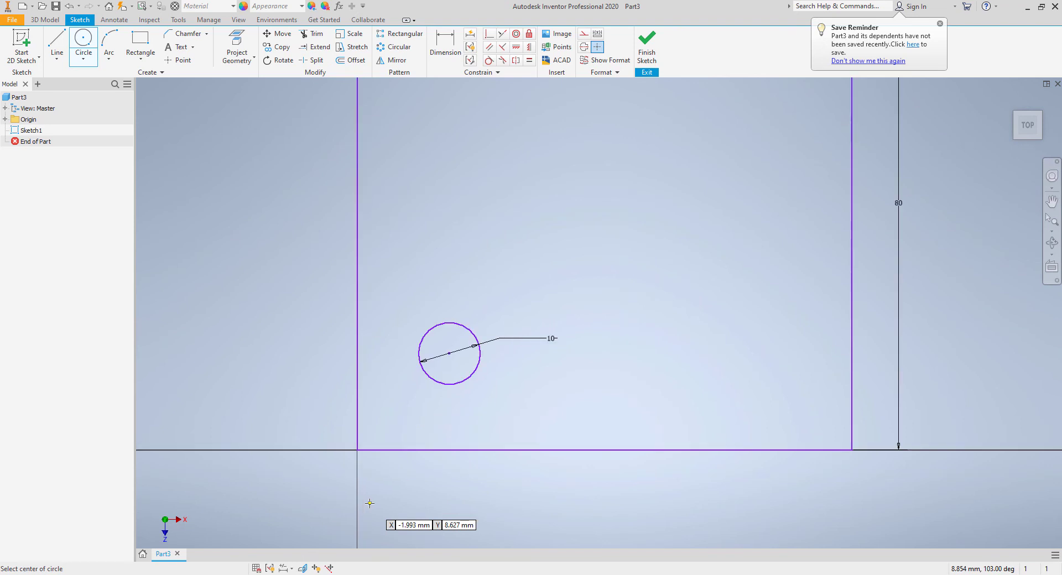
{"action": "left_click", "coordinate": [443, 45]}
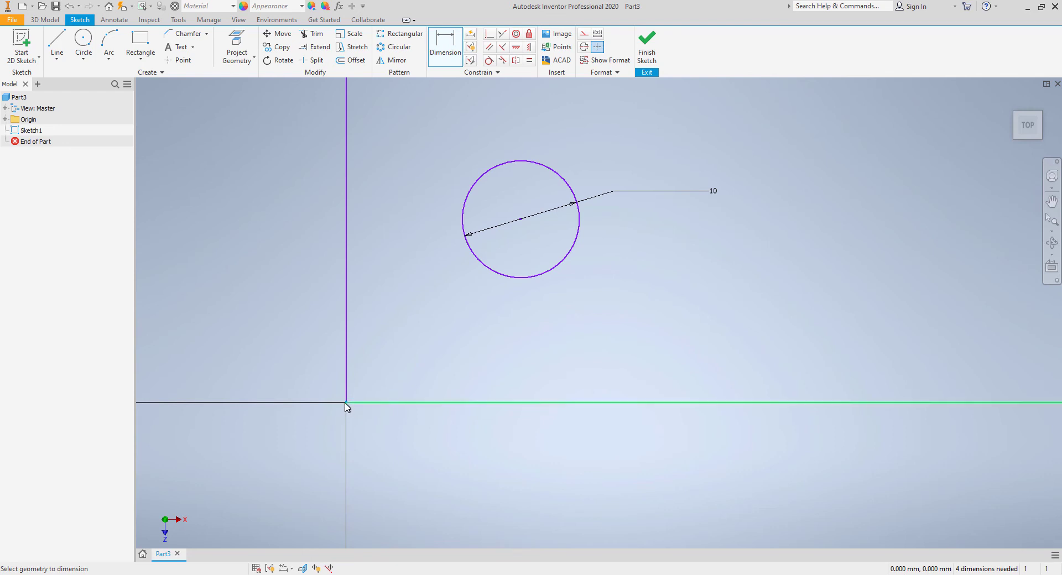
{"action": "left_click", "coordinate": [521, 220]}
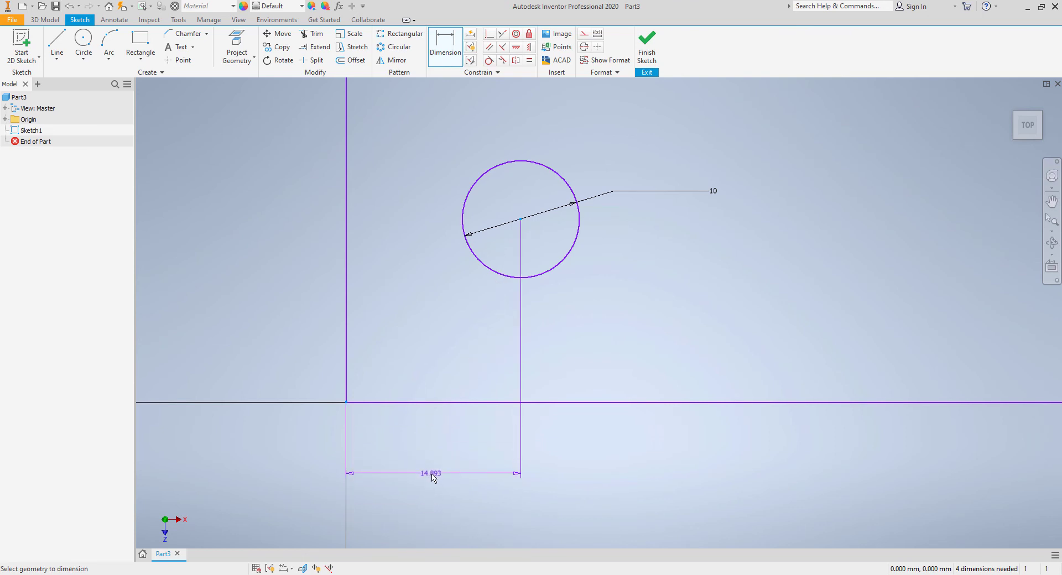
{"action": "left_click", "coordinate": [431, 474]}
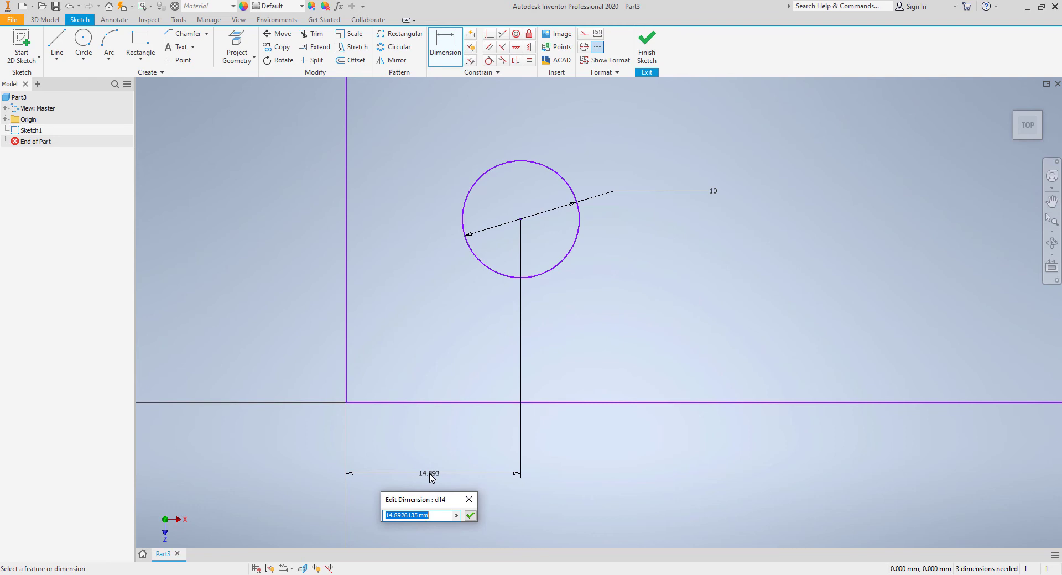
{"action": "type", "text": "15"}
{"action": "key", "text": "Return"}
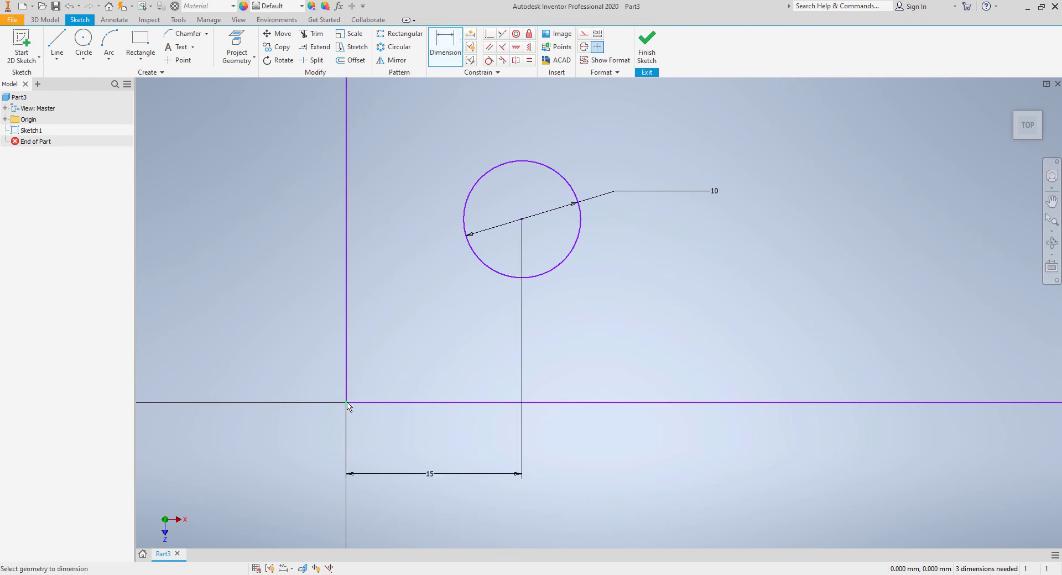
Step: Dimension the circle's centre 15 mm vertically from the origin
{"action": "left_click", "coordinate": [523, 222]}
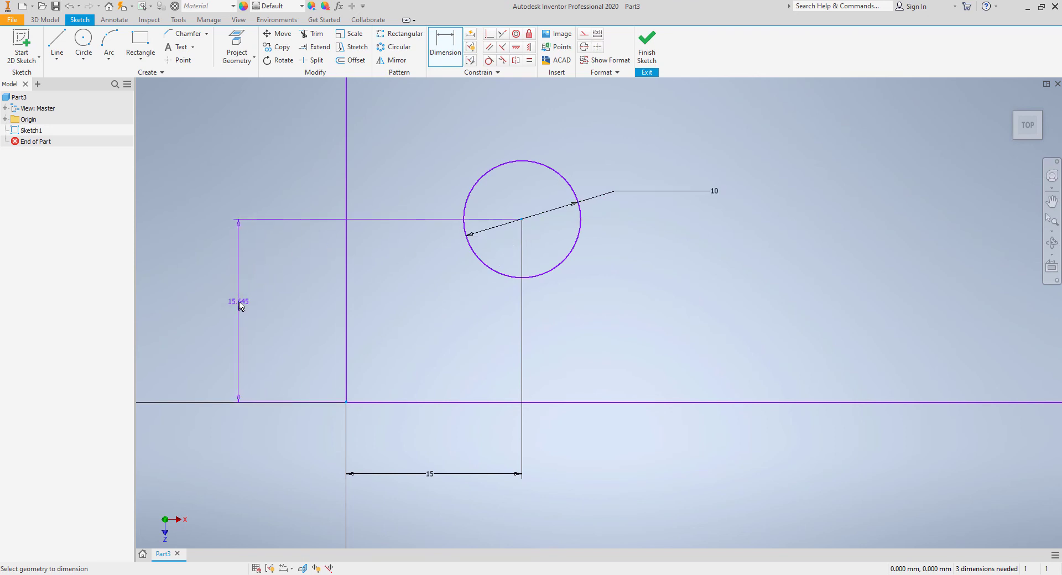
{"action": "left_click", "coordinate": [238, 303]}
{"action": "type", "text": "15"}
{"action": "key", "text": "Return"}
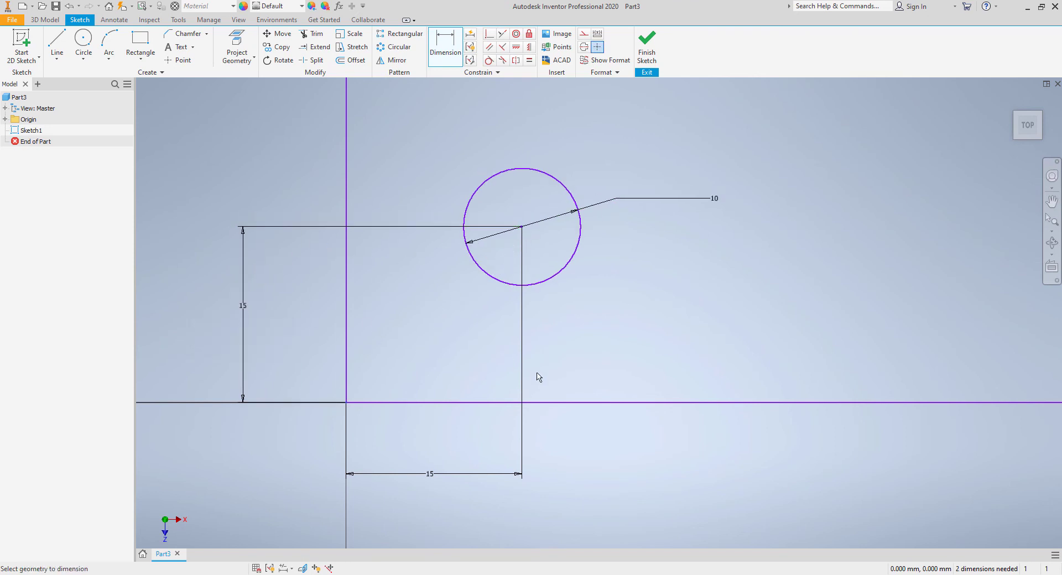
Step: Start a Rectangular Pattern of the 10 mm circle with the square's bottom edge as its first direction
{"action": "scroll", "coordinate": [529, 377], "scroll_direction": "down", "scroll_amount": 5}
{"action": "scroll", "coordinate": [529, 381], "scroll_direction": "up", "scroll_amount": 5}
{"action": "scroll", "coordinate": [578, 345], "scroll_direction": "down", "scroll_amount": 2}
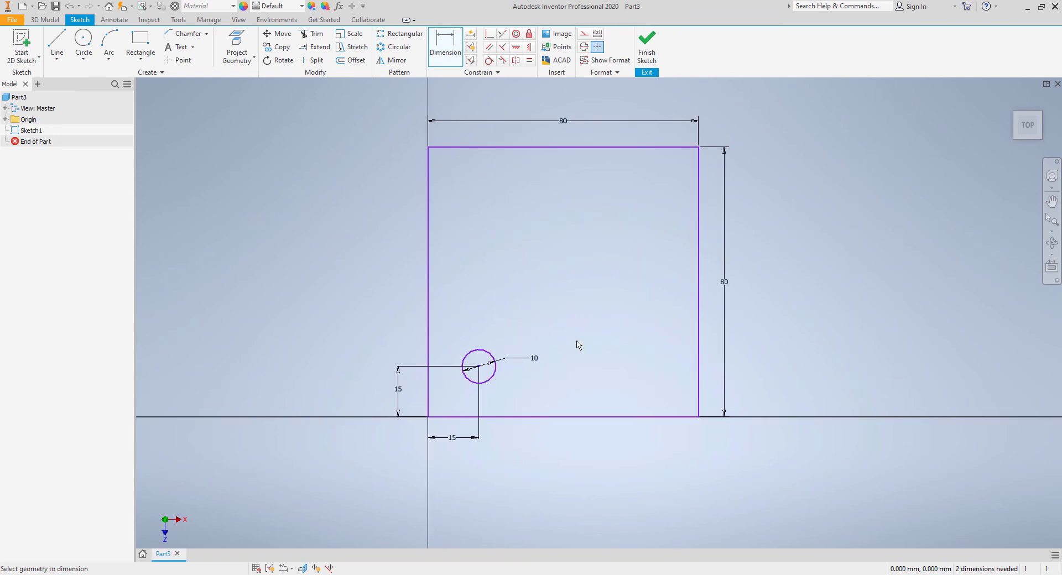
{"action": "left_click", "coordinate": [403, 74]}
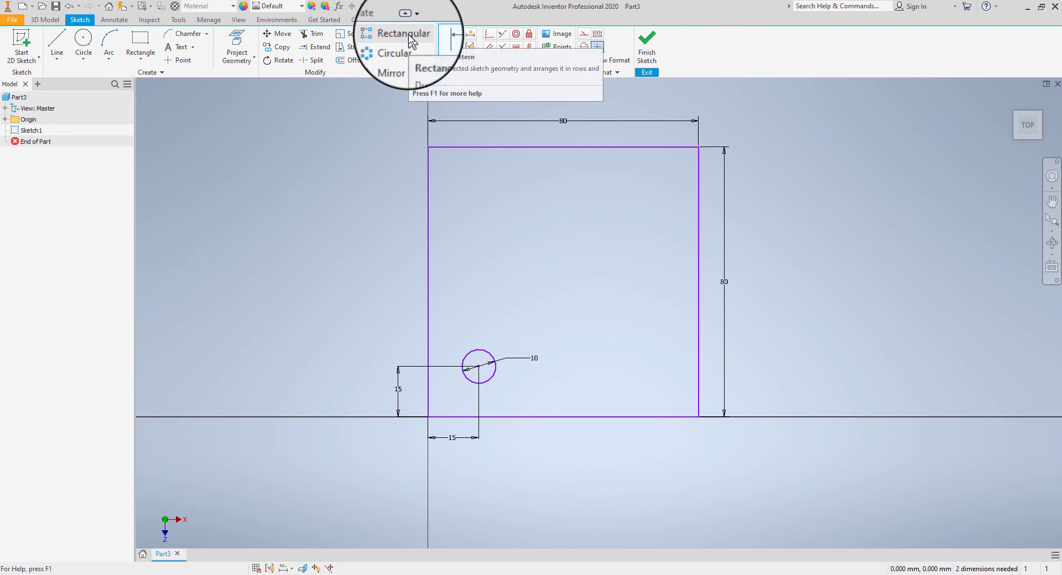
{"action": "left_click", "coordinate": [409, 35]}
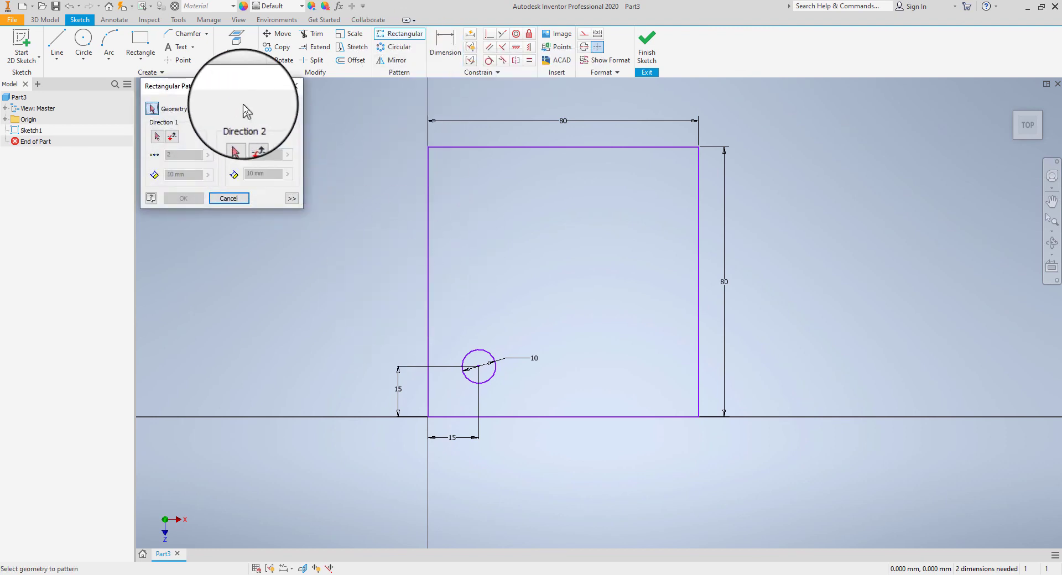
{"action": "left_click_drag", "start_coordinate": [243, 88], "coordinate": [354, 185]}
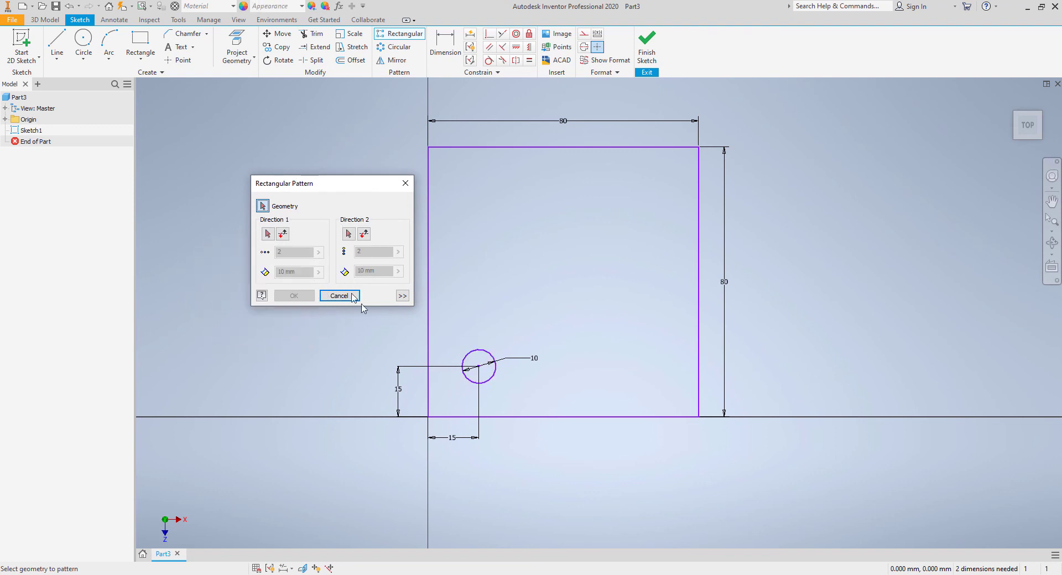
{"action": "left_click", "coordinate": [478, 355]}
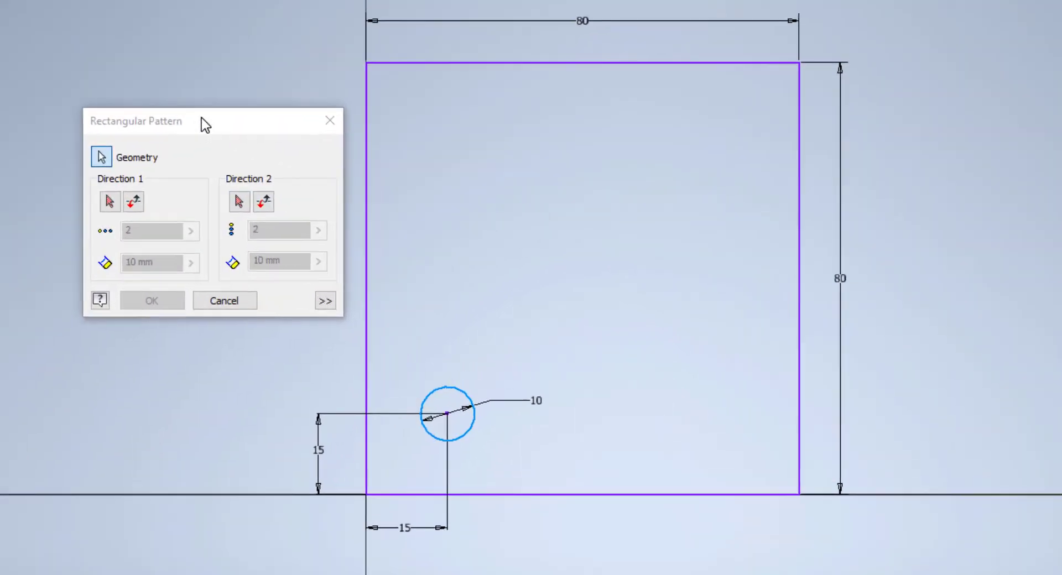
{"action": "left_click_drag", "start_coordinate": [324, 184], "coordinate": [330, 223]}
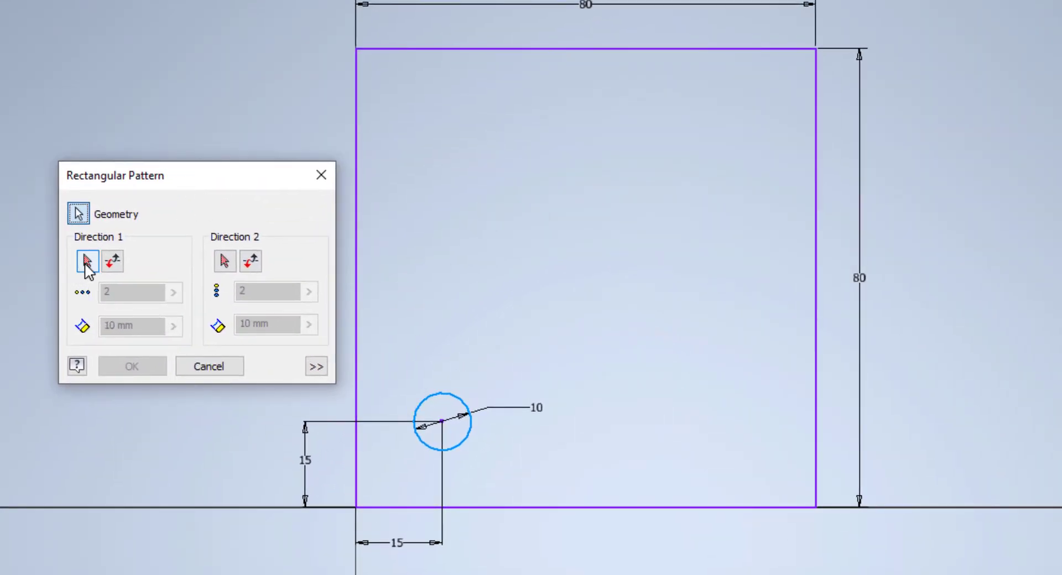
{"action": "left_click", "coordinate": [87, 262]}
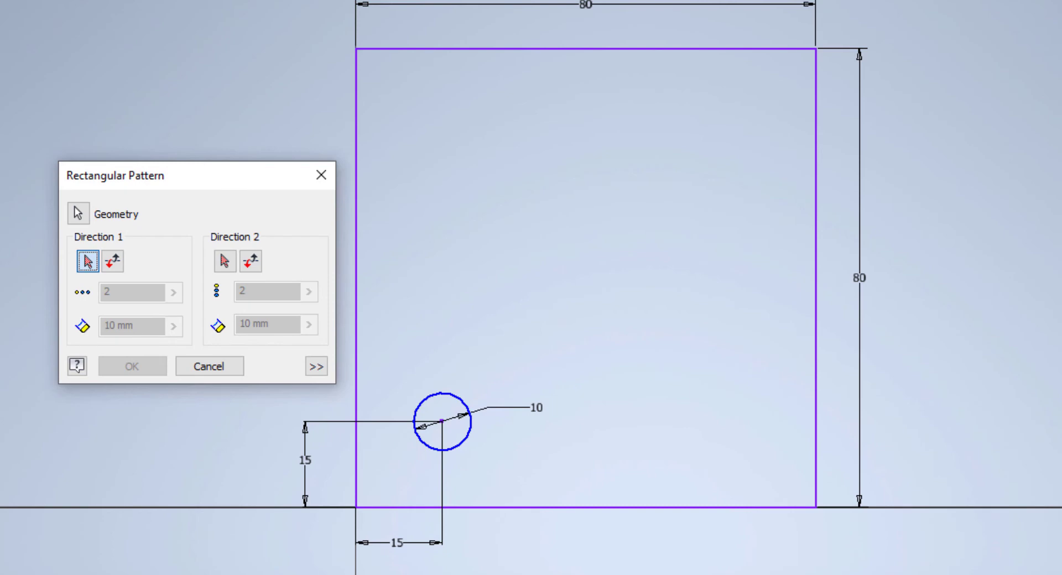
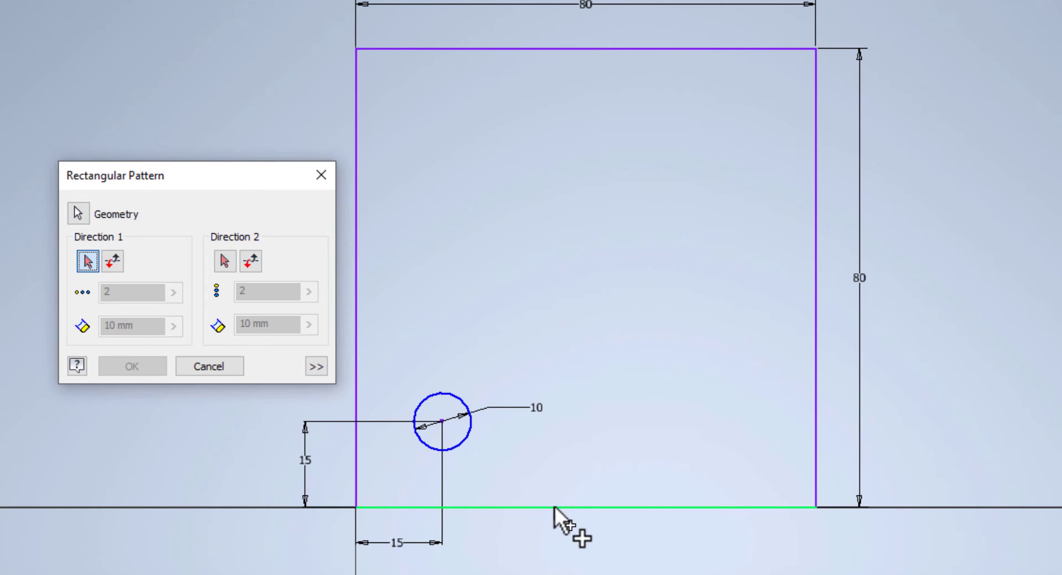
{"action": "left_click", "coordinate": [554, 506]}
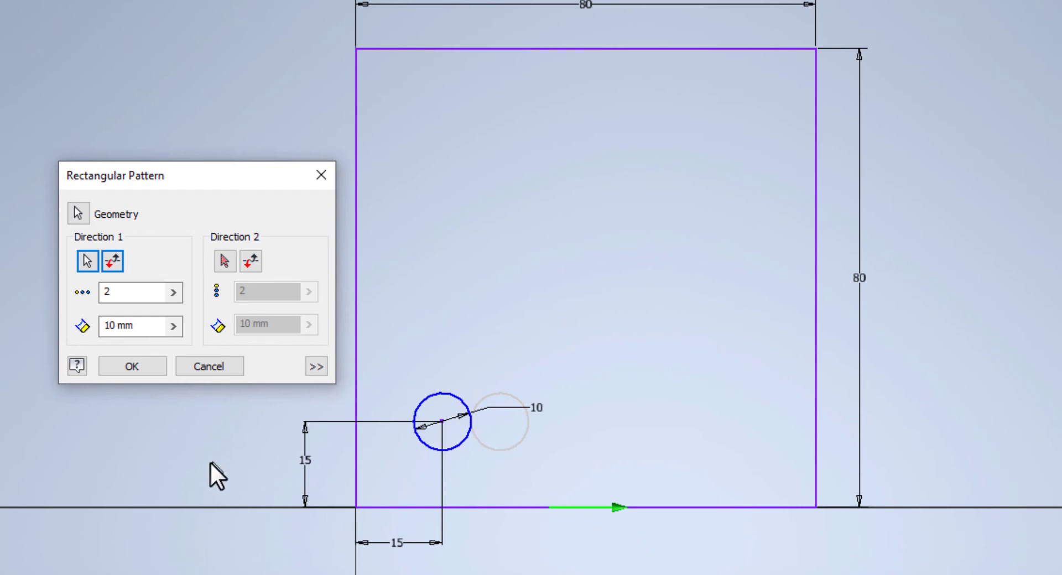
Step: Flip the pattern's first direction back and forth, ending with it pointing right into the square
{"action": "left_click", "coordinate": [114, 260]}
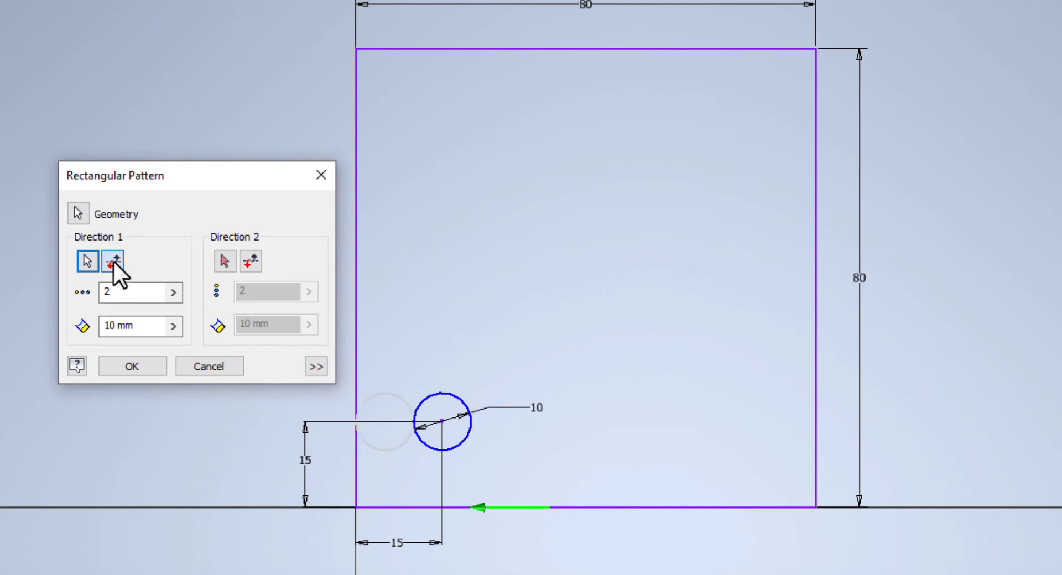
{"action": "left_click", "coordinate": [114, 261]}
{"action": "left_click", "coordinate": [114, 261]}
{"action": "left_click", "coordinate": [114, 261]}
{"action": "left_click", "coordinate": [114, 261]}
{"action": "left_click", "coordinate": [114, 261]}
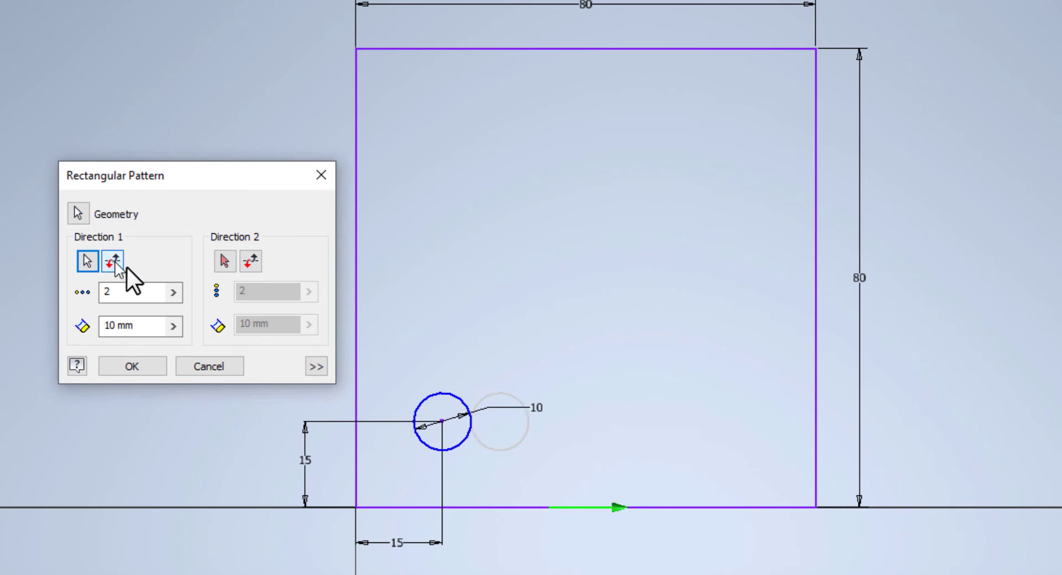
Step: Use the square's left edge as the pattern's second direction and flip it to point upward
{"action": "left_click", "coordinate": [224, 257]}
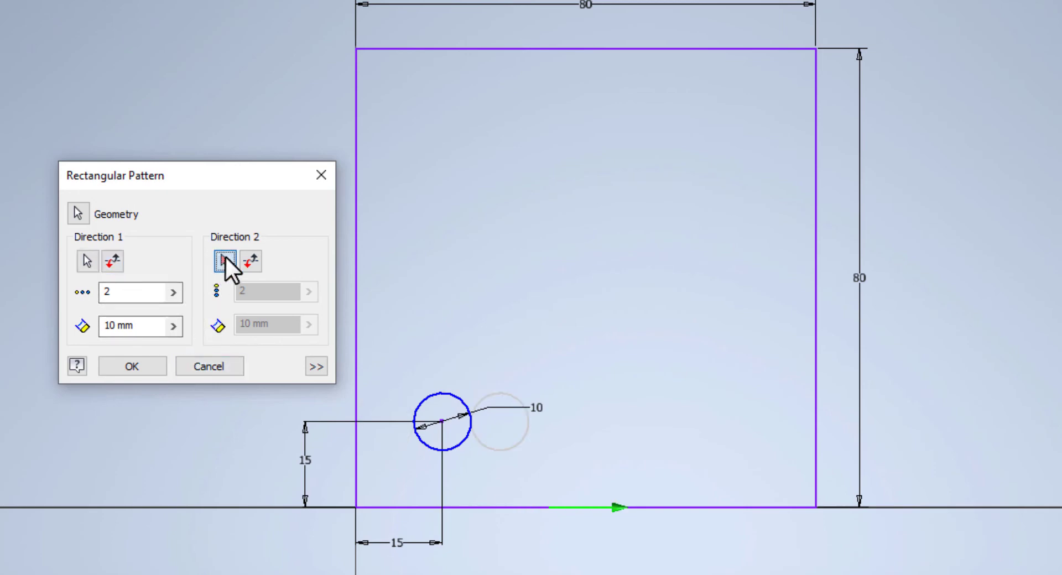
{"action": "left_click", "coordinate": [356, 460]}
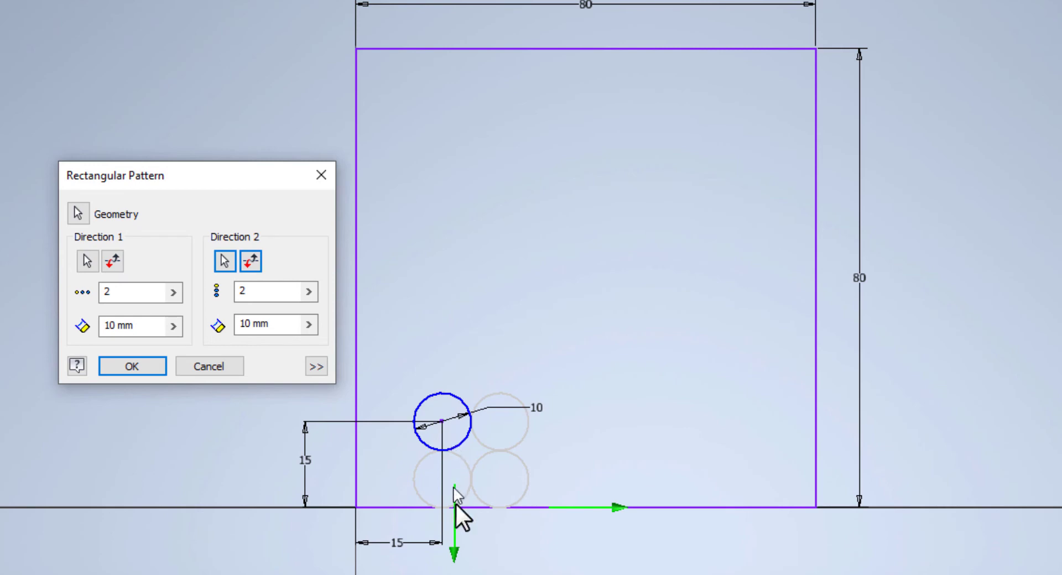
{"action": "left_click", "coordinate": [250, 264]}
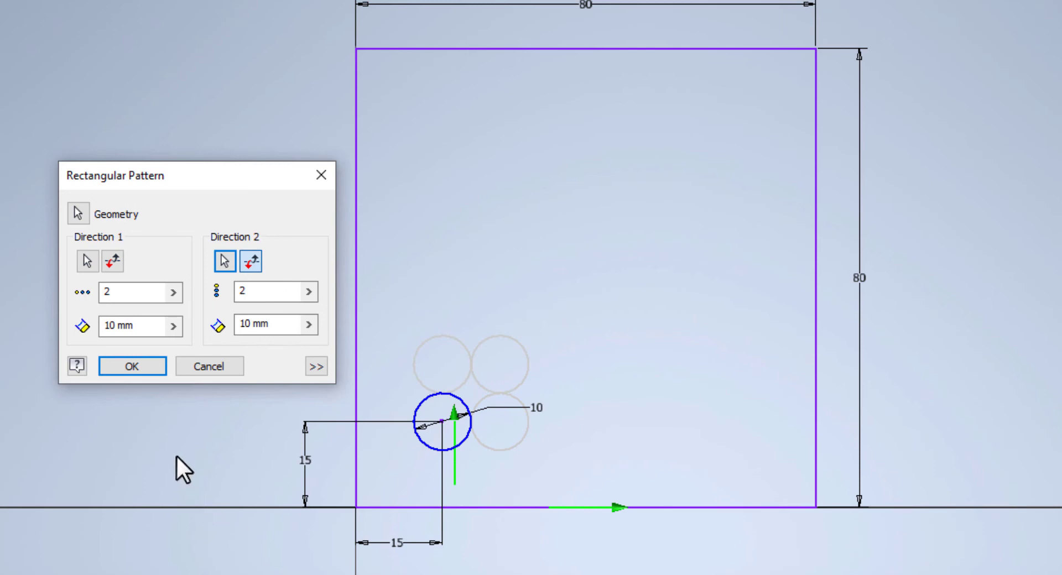
Step: Set the pattern count to 4 in both directions
{"action": "double_click", "coordinate": [110, 289]}
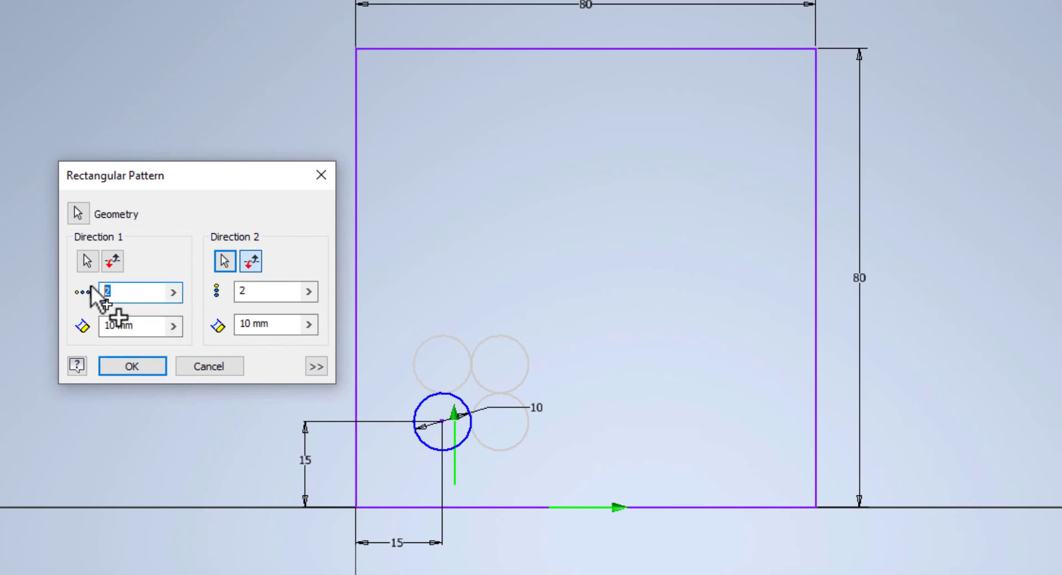
{"action": "type", "text": "4"}
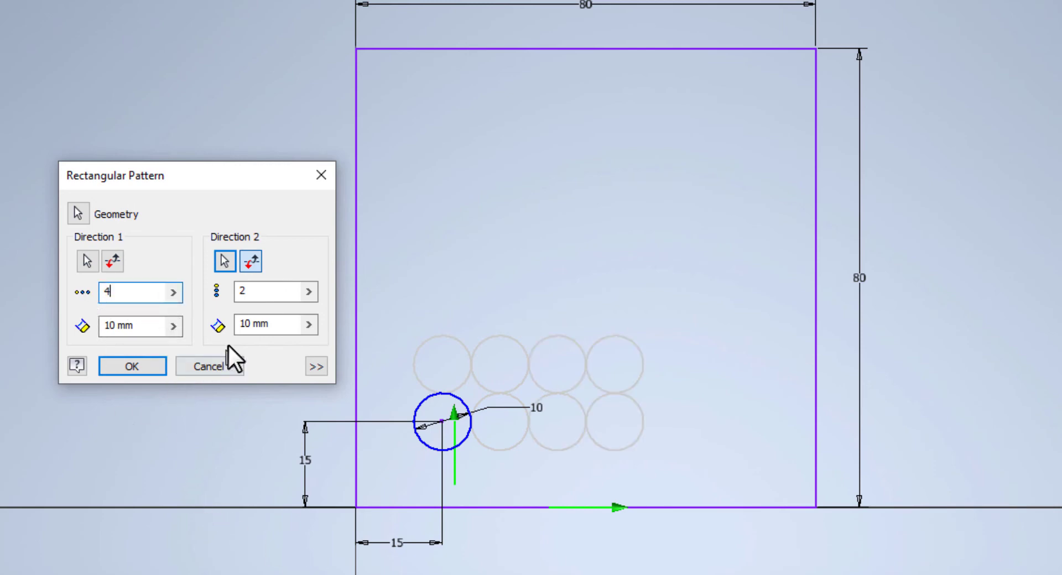
{"action": "double_click", "coordinate": [243, 291]}
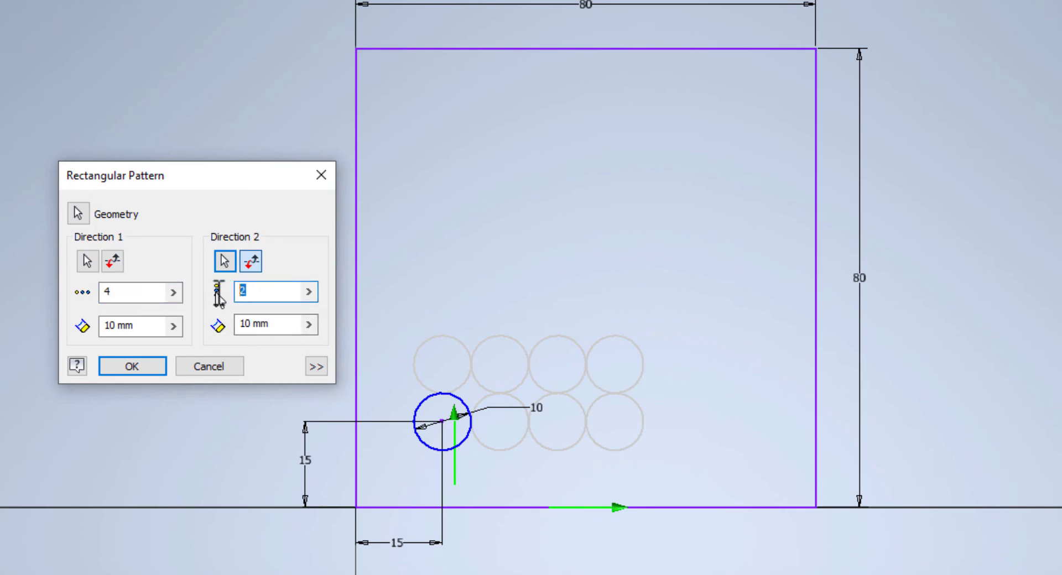
{"action": "type", "text": "4"}
Step: Set the pattern spacing to 15 mm in both directions and create the pattern of circles
{"action": "left_click_drag", "start_coordinate": [142, 325], "coordinate": [85, 325]}
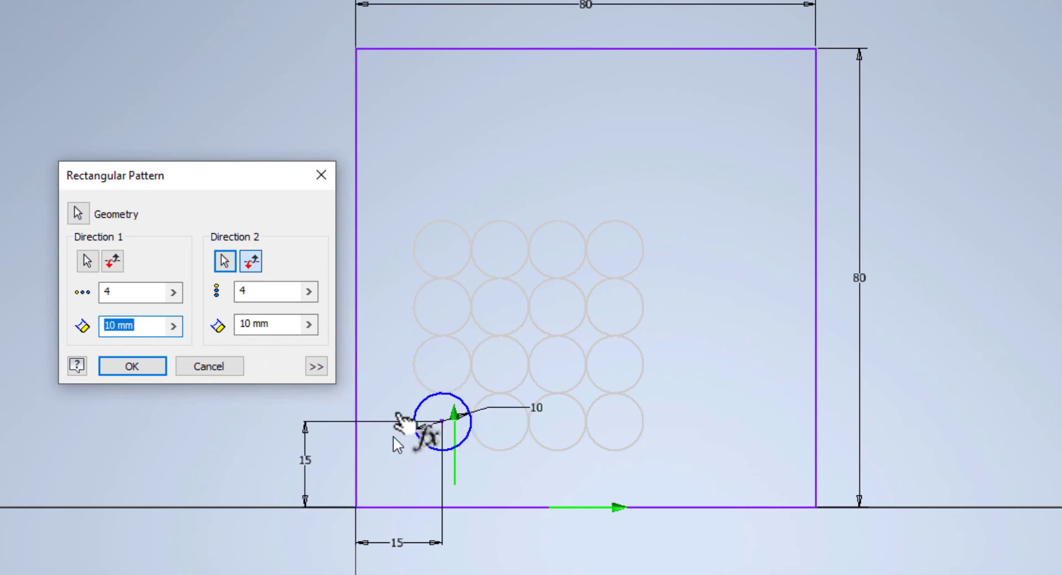
{"action": "scroll", "coordinate": [419, 431], "scroll_direction": "down", "scroll_amount": 3}
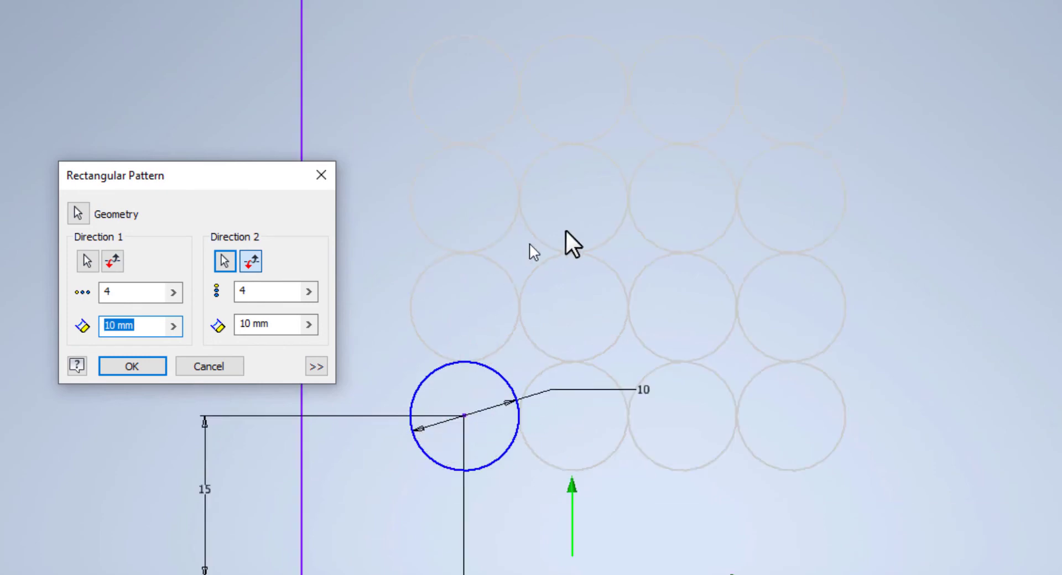
{"action": "scroll", "coordinate": [519, 387], "scroll_direction": "up", "scroll_amount": 3}
{"action": "scroll", "coordinate": [520, 387], "scroll_direction": "down", "scroll_amount": 4}
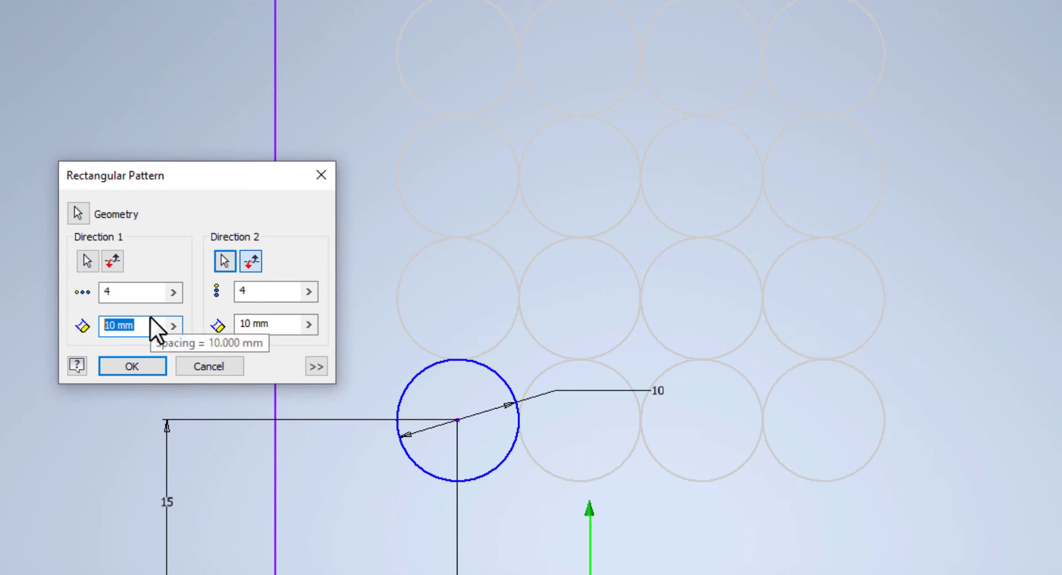
{"action": "type", "text": "20"}
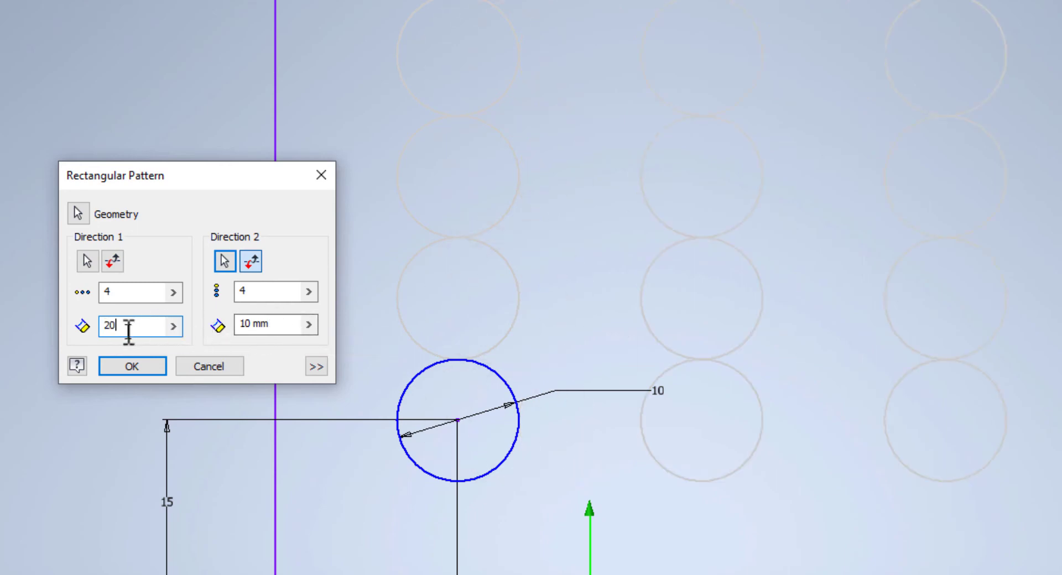
{"action": "double_click", "coordinate": [102, 326]}
{"action": "type", "text": "15"}
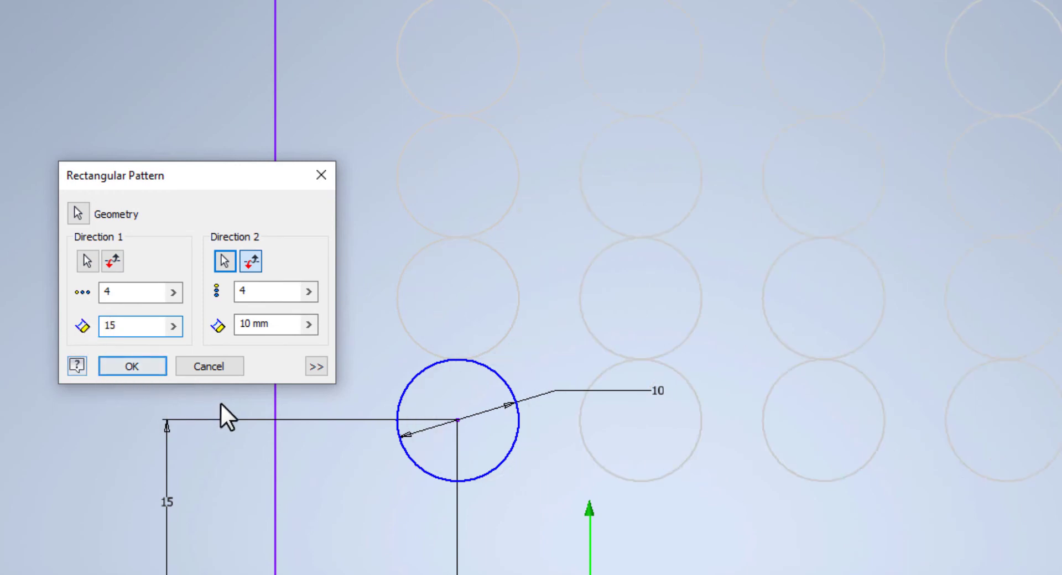
{"action": "left_click_drag", "start_coordinate": [282, 324], "coordinate": [236, 324]}
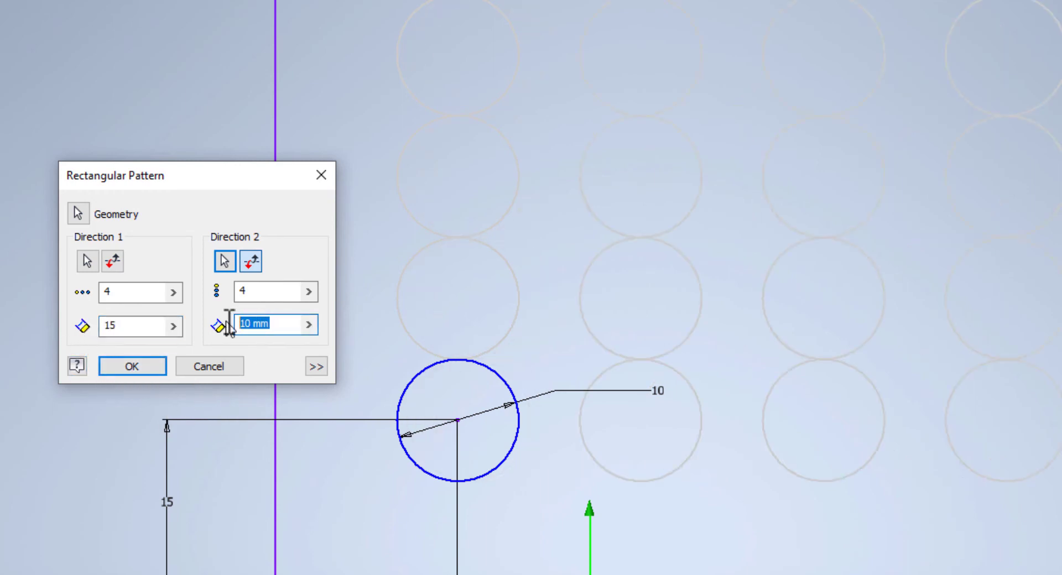
{"action": "type", "text": "15"}
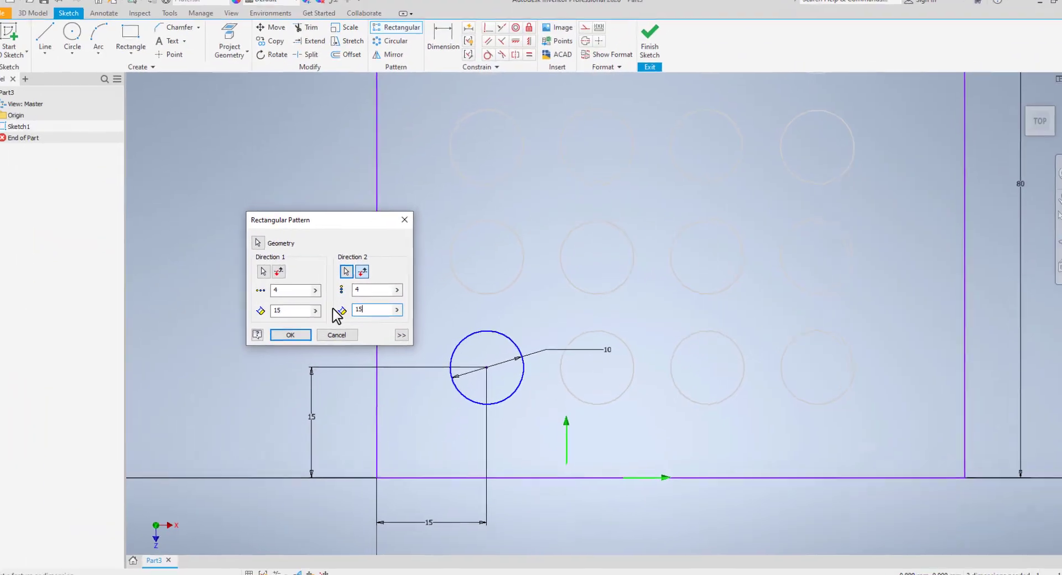
{"action": "left_click", "coordinate": [296, 334]}
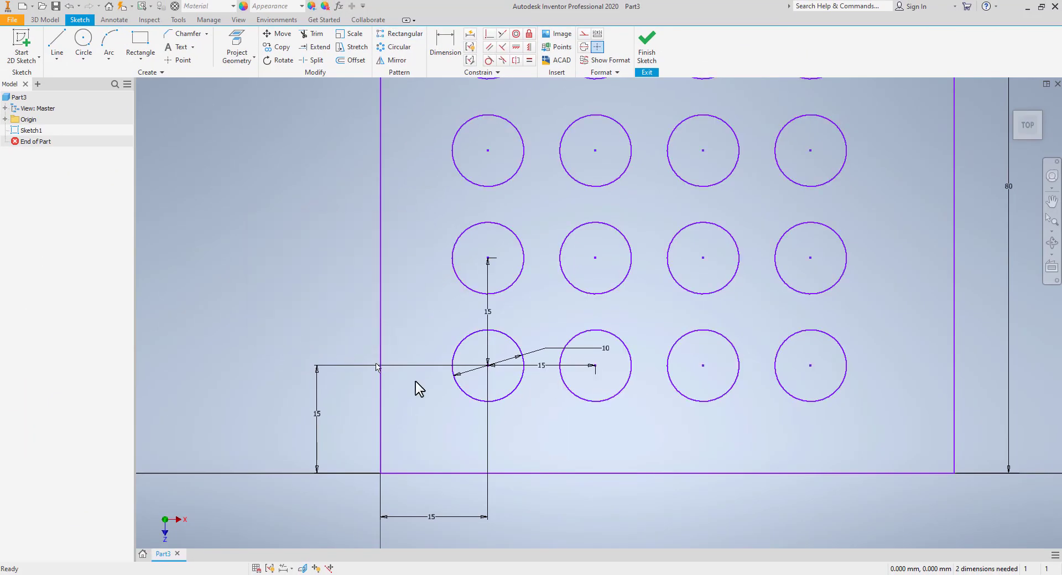
Step: Examine the finished circle pattern and select the third circle in its bottom row to check its constraints
{"action": "scroll", "coordinate": [516, 417], "scroll_direction": "up", "scroll_amount": 5}
{"action": "scroll", "coordinate": [516, 417], "scroll_direction": "down", "scroll_amount": 6}
{"action": "scroll", "coordinate": [516, 417], "scroll_direction": "down", "scroll_amount": 3}
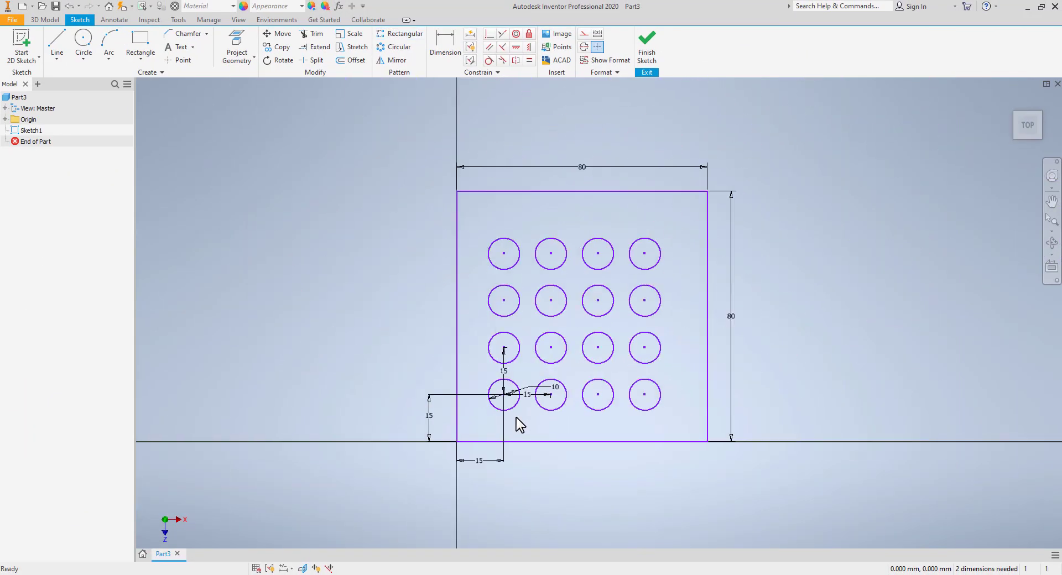
{"action": "scroll", "coordinate": [516, 423], "scroll_direction": "up", "scroll_amount": 4}
{"action": "scroll", "coordinate": [535, 418], "scroll_direction": "down", "scroll_amount": 1}
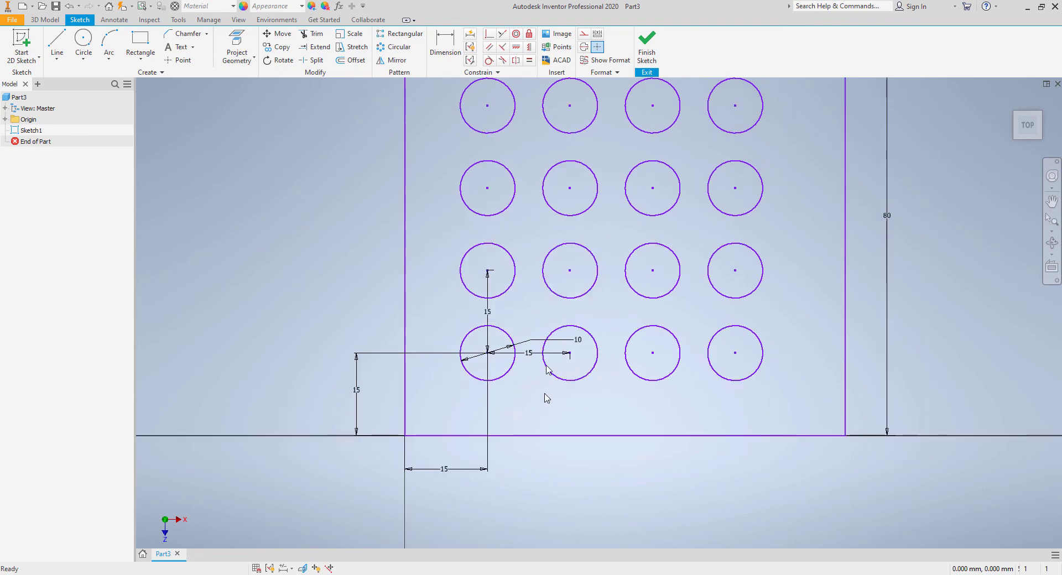
{"action": "left_click", "coordinate": [630, 371]}
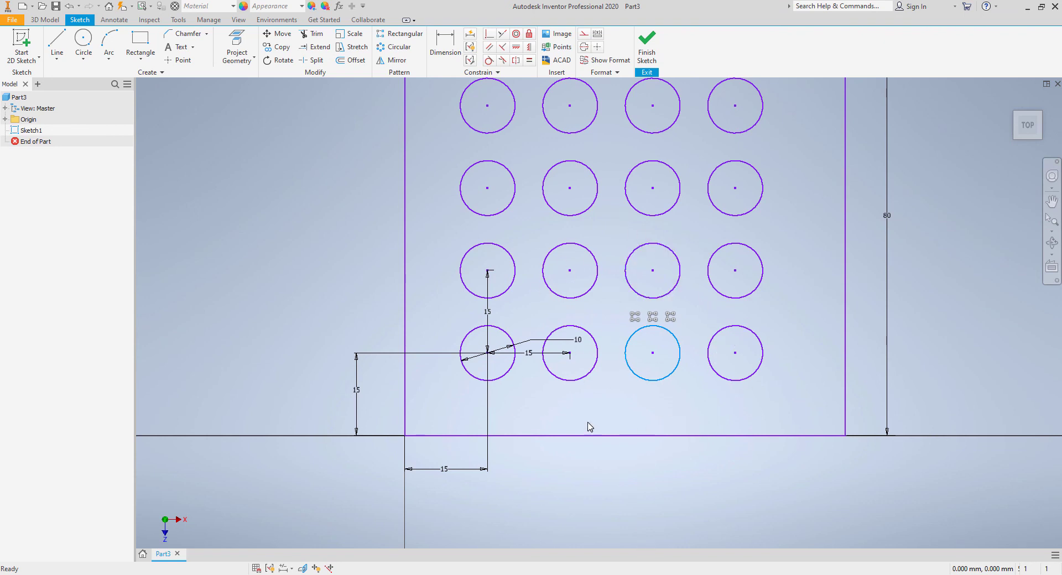
Step: Set the horizontal spacing dimension of the circle pattern to 20 mm
{"action": "left_click", "coordinate": [550, 399]}
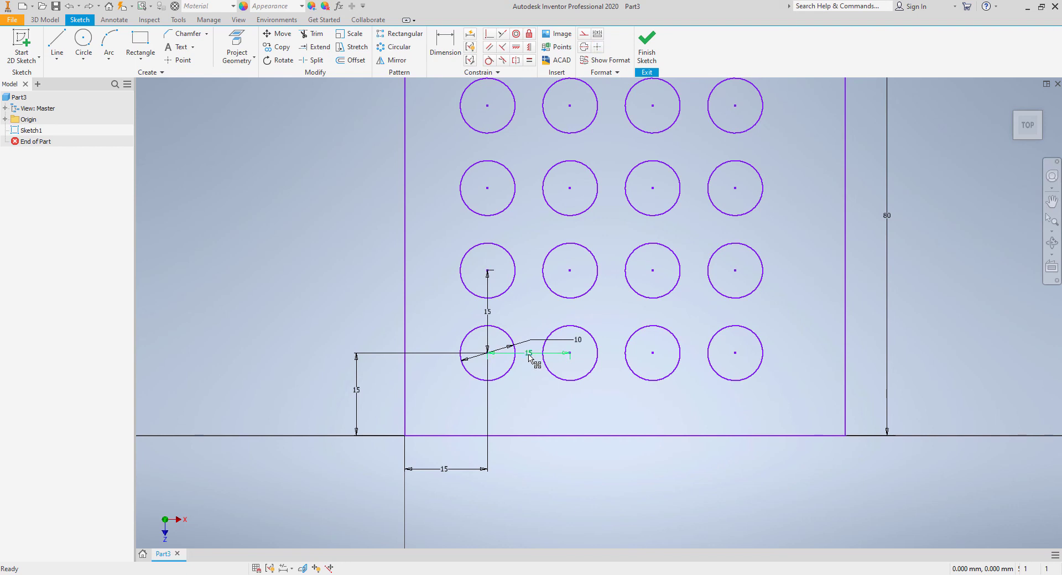
{"action": "double_click", "coordinate": [528, 354]}
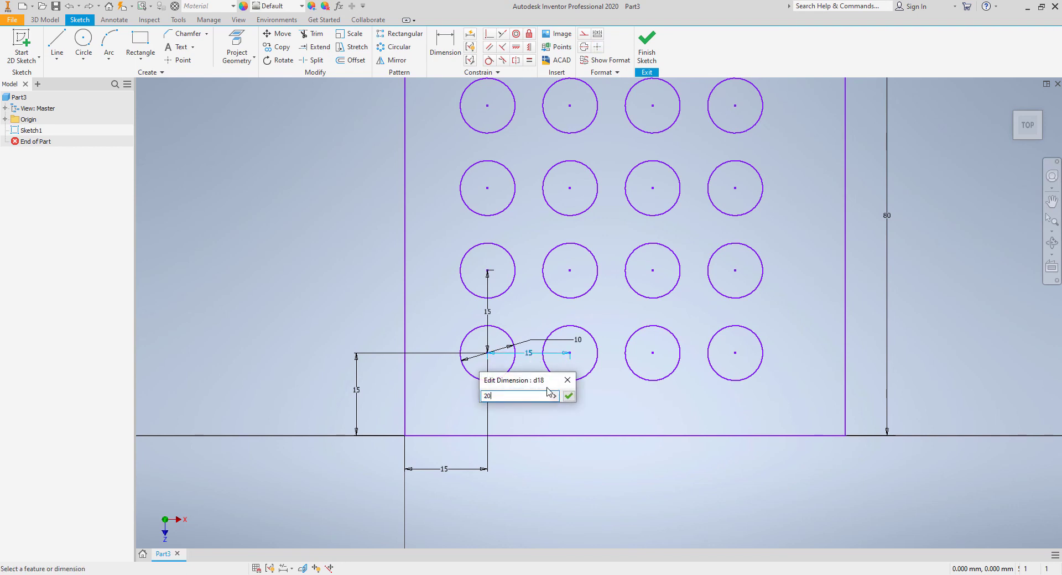
{"action": "type", "text": "20"}
{"action": "key", "text": "Return"}
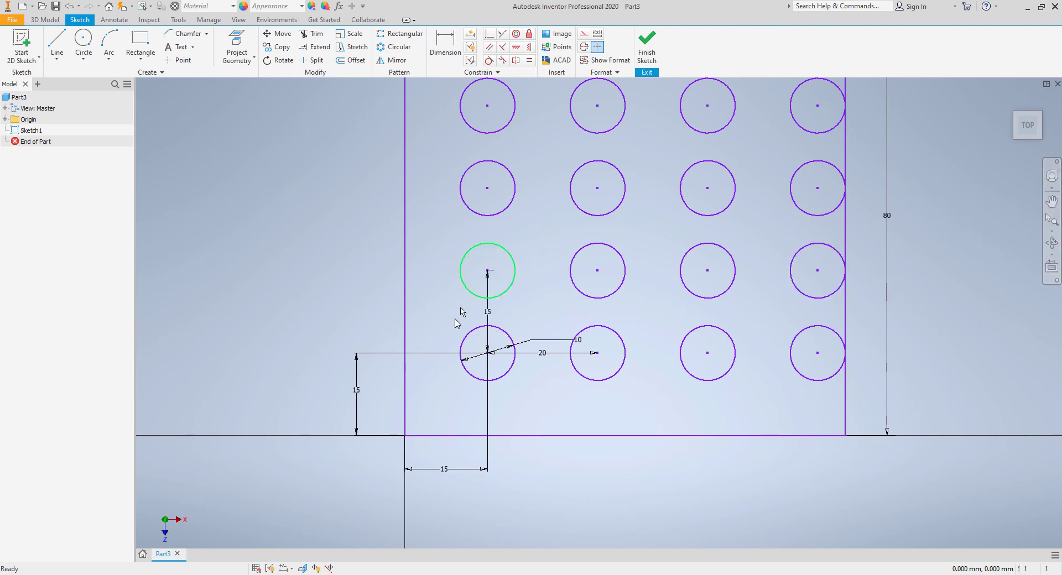
Step: Return the pattern's horizontal spacing dimension to 15 mm
{"action": "double_click", "coordinate": [542, 355]}
{"action": "type", "text": "15"}
{"action": "key", "text": "Return"}
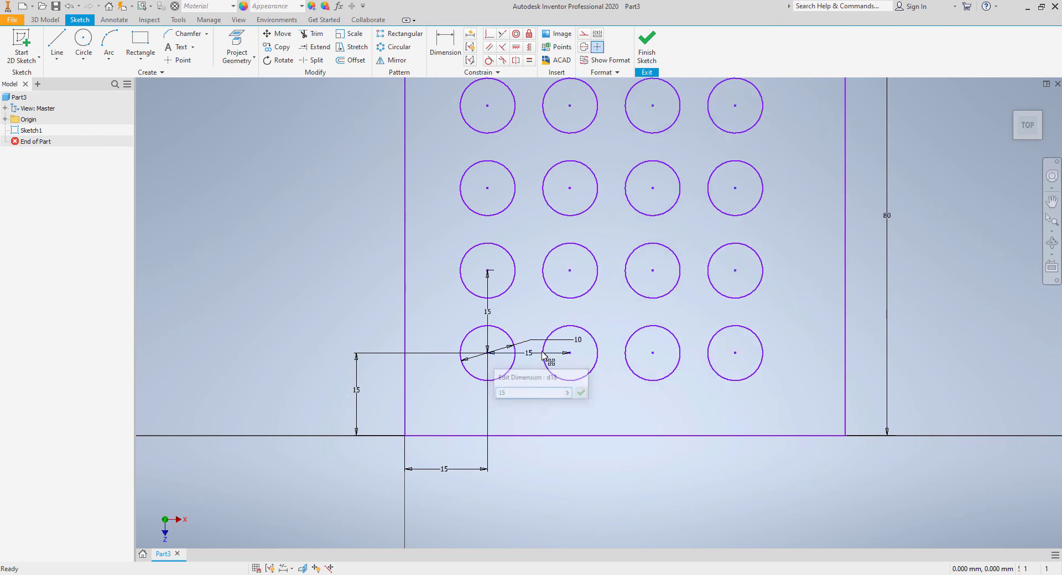
Step: Set the vertical spacing dimension of the circle pattern to 20 mm
{"action": "double_click", "coordinate": [489, 312]}
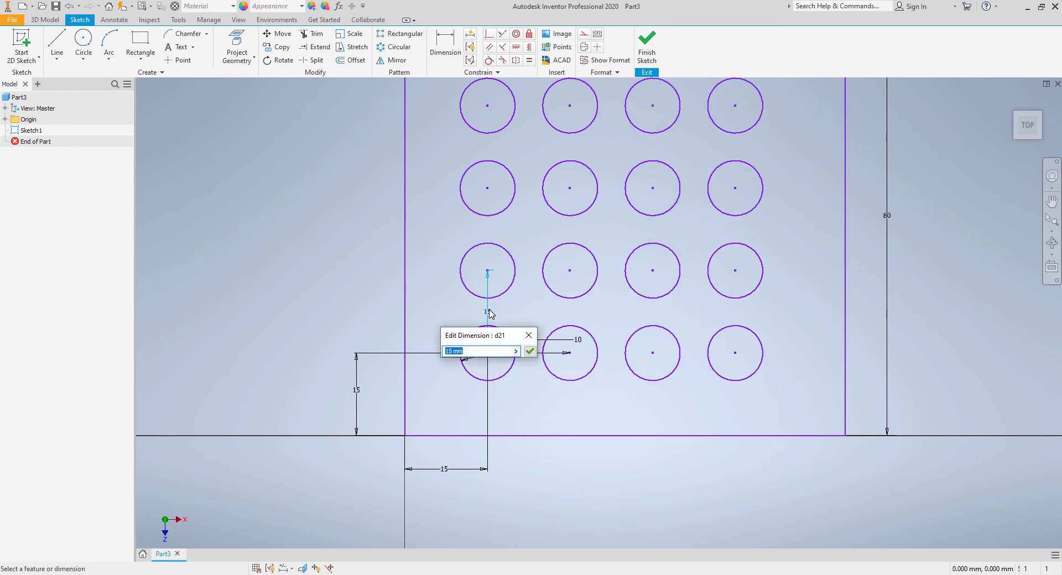
{"action": "type", "text": "20"}
{"action": "key", "text": "Return"}
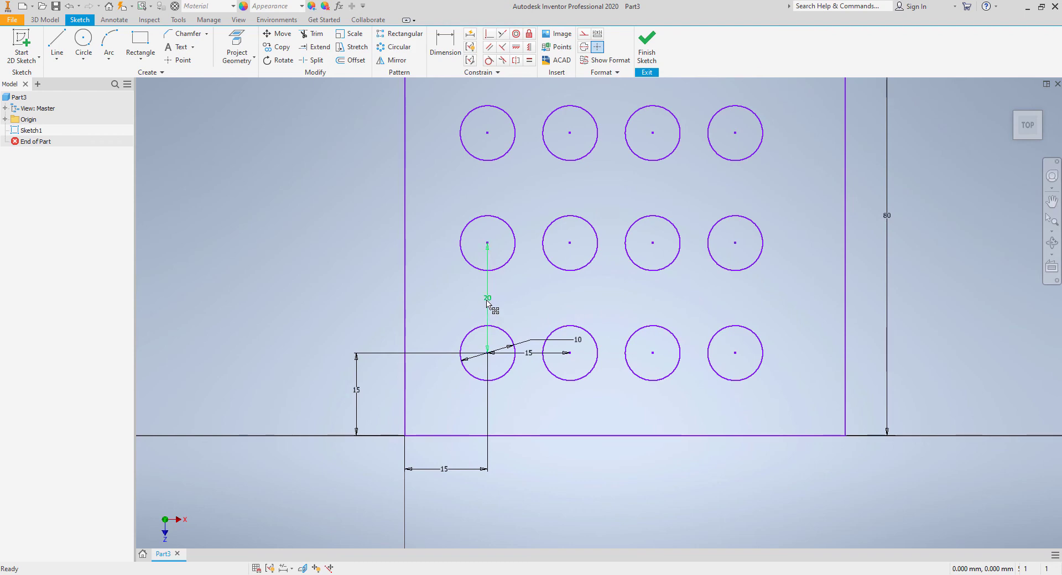
Step: Return the pattern's vertical spacing dimension to 15 mm
{"action": "double_click", "coordinate": [487, 301]}
{"action": "type", "text": "15"}
{"action": "key", "text": "Return"}
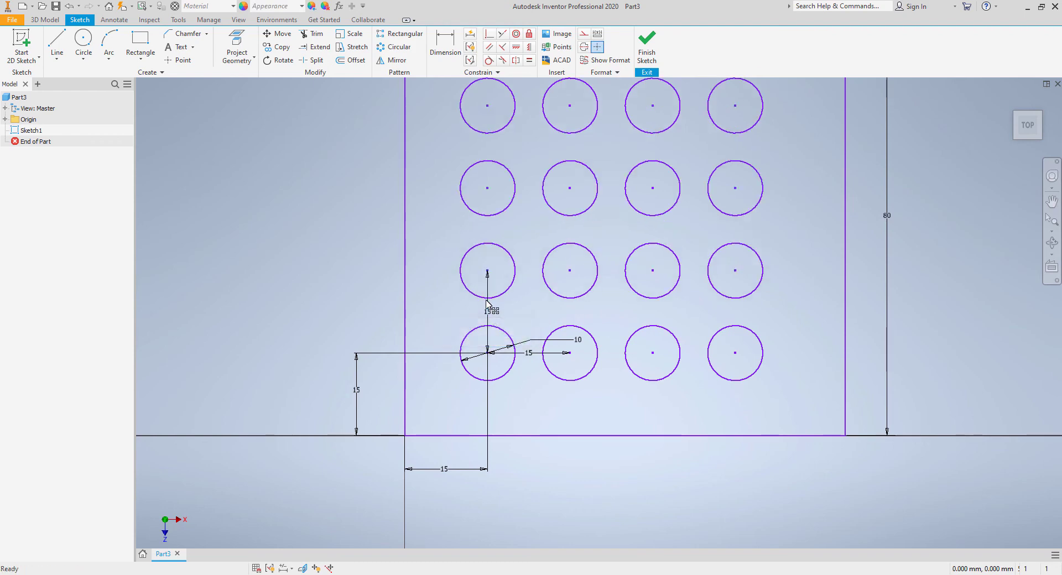
Step: Delete the rectangular pattern of circles, keeping only the original circle near the square's lower-left corner
{"action": "left_click_drag", "start_coordinate": [821, 390], "coordinate": [540, 103]}
{"action": "key", "text": "Delete"}
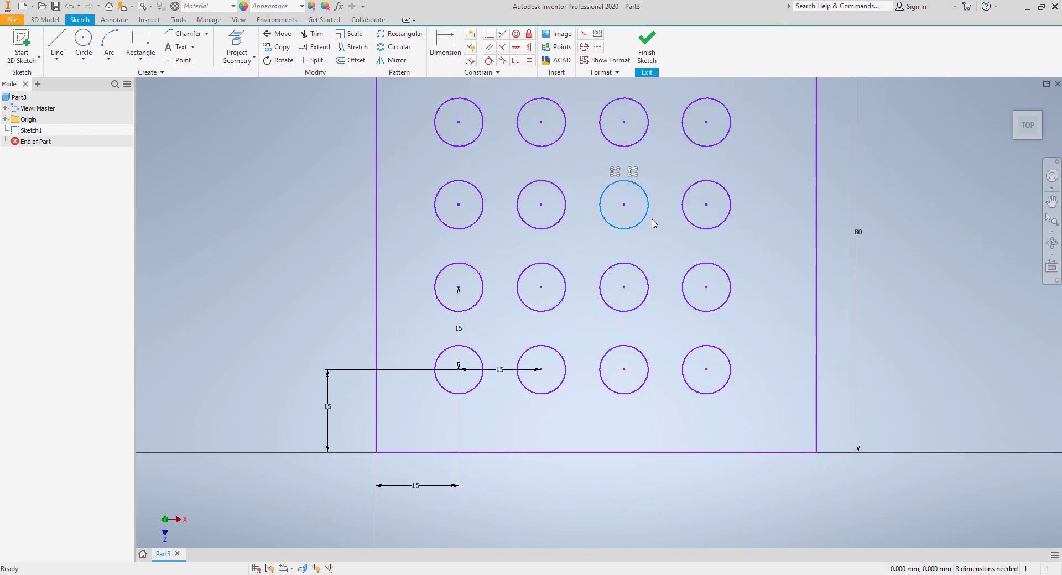
{"action": "middle_click_drag", "start_coordinate": [651, 221], "coordinate": [640, 266]}
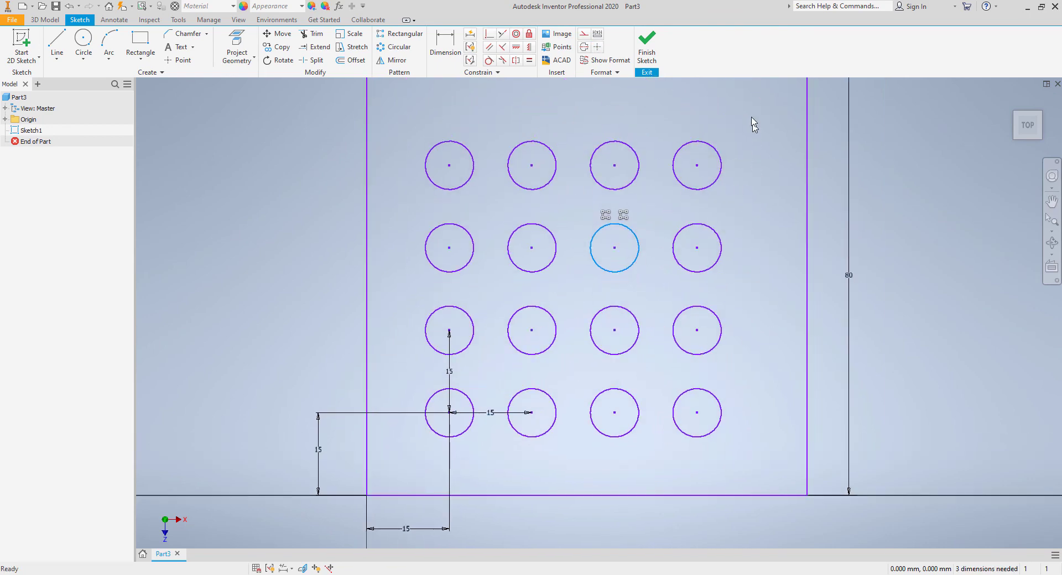
{"action": "left_click_drag", "start_coordinate": [750, 110], "coordinate": [408, 447]}
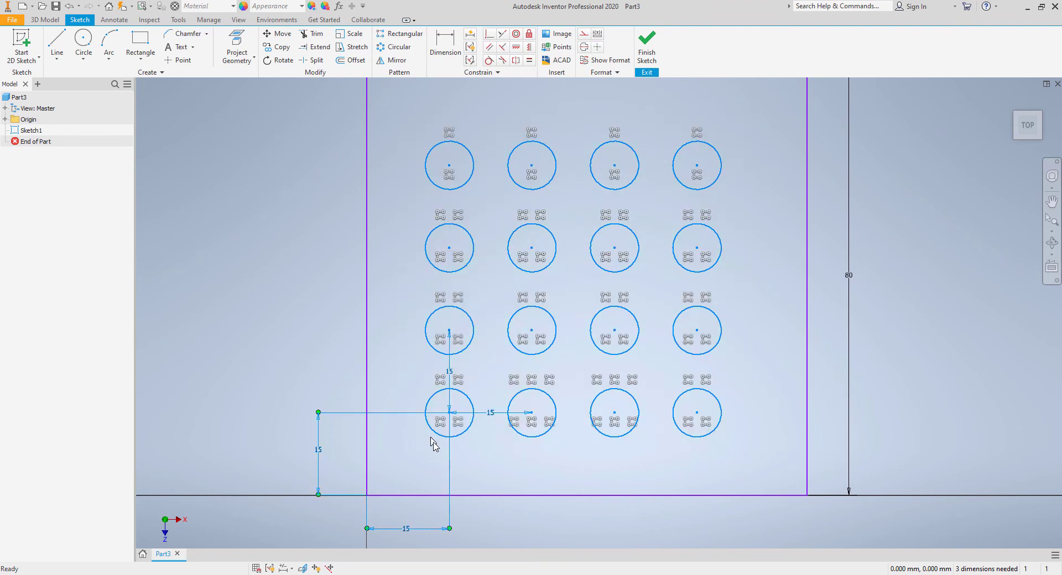
{"action": "right_click", "coordinate": [536, 438]}
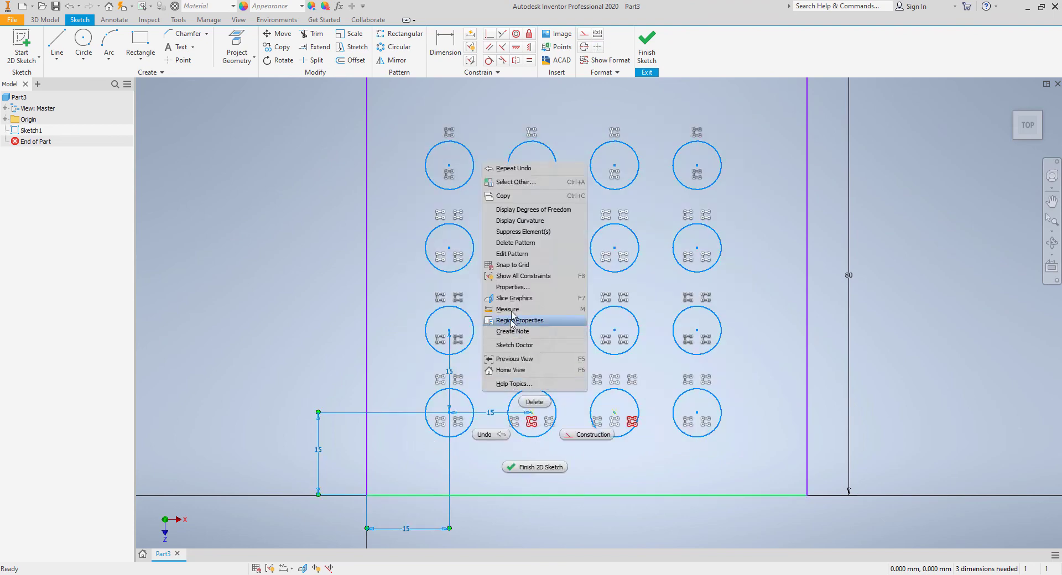
{"action": "left_click", "coordinate": [513, 249]}
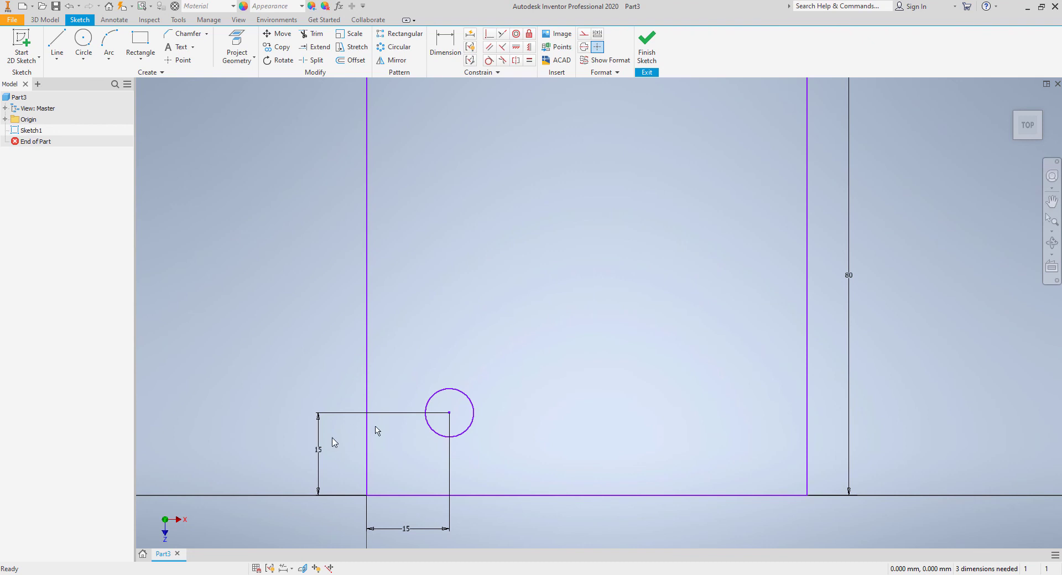
Step: Start a Rectangular Pattern of the remaining circle with the Associative option turned off
{"action": "left_click", "coordinate": [458, 436]}
{"action": "left_click", "coordinate": [404, 35]}
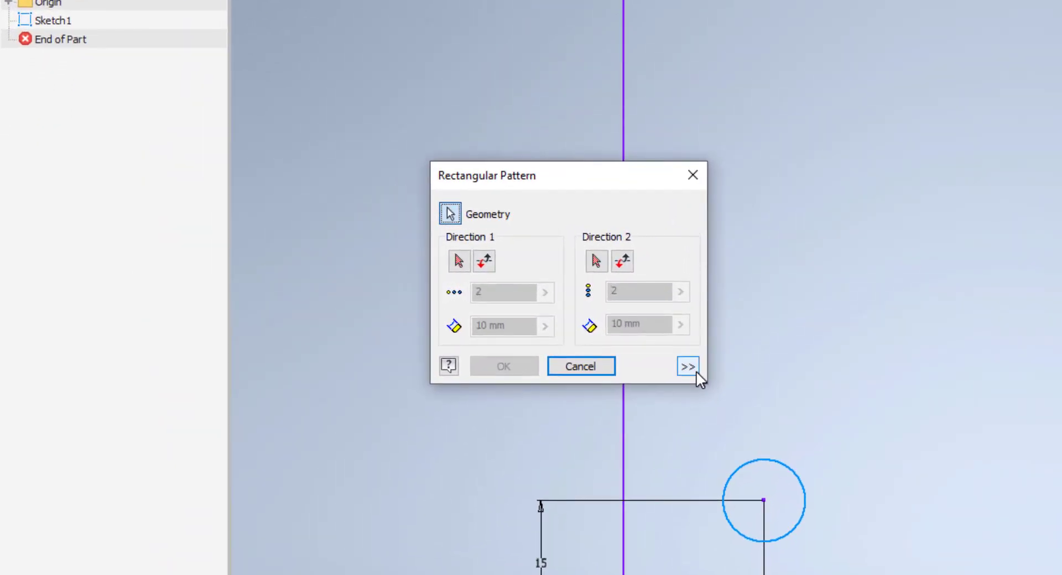
{"action": "left_click", "coordinate": [694, 370]}
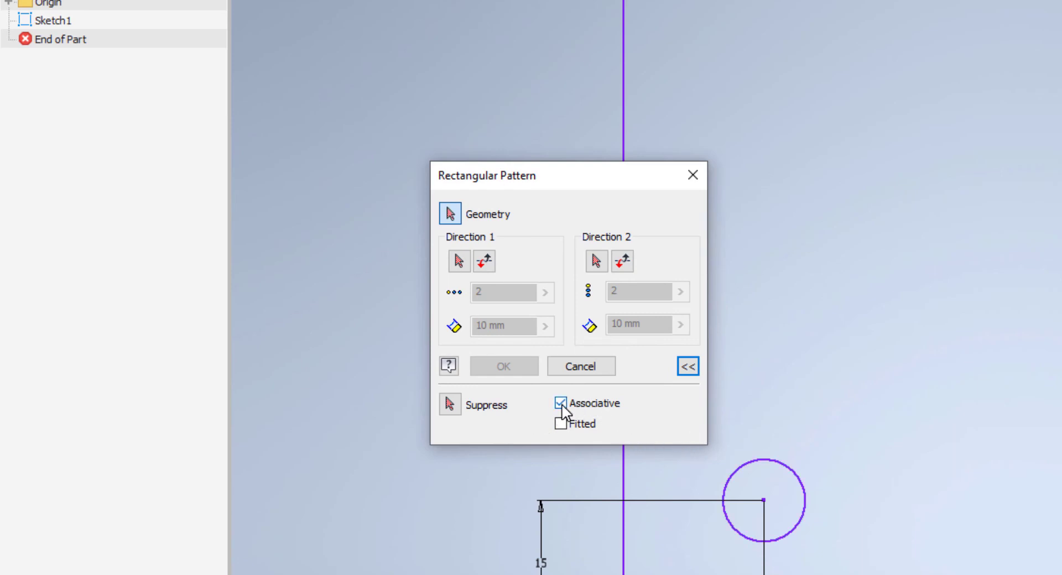
{"action": "left_click", "coordinate": [560, 404]}
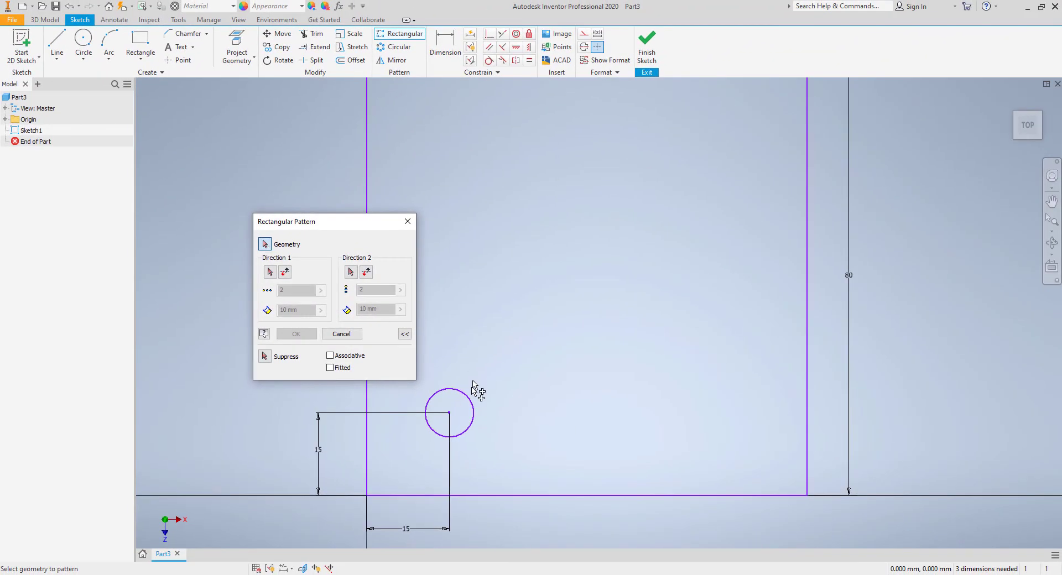
{"action": "left_click", "coordinate": [470, 403]}
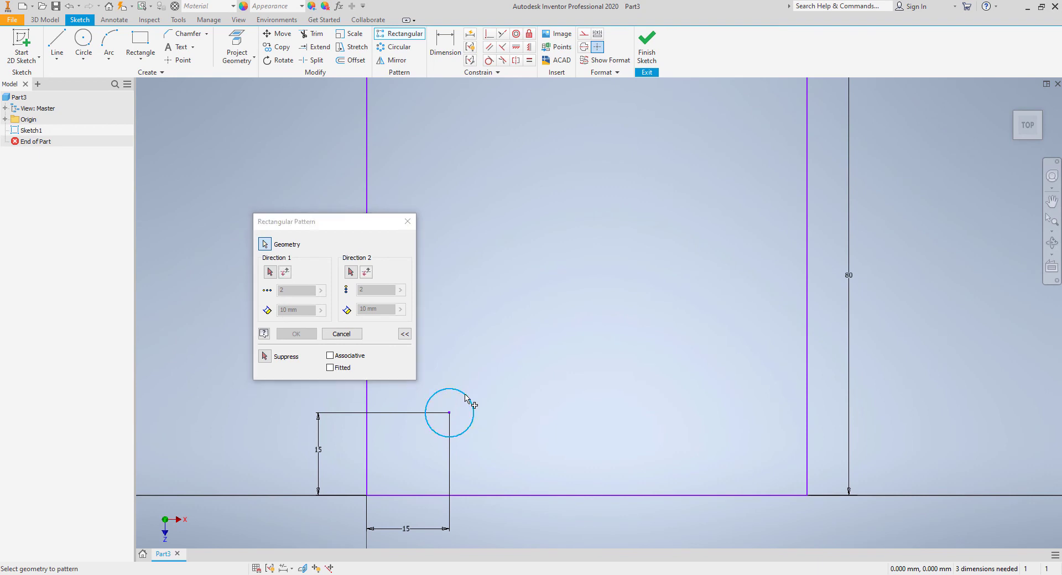
Step: Use the square's bottom edge as the pattern's first direction and its right edge as the second
{"action": "left_click", "coordinate": [270, 271]}
{"action": "left_click", "coordinate": [541, 495]}
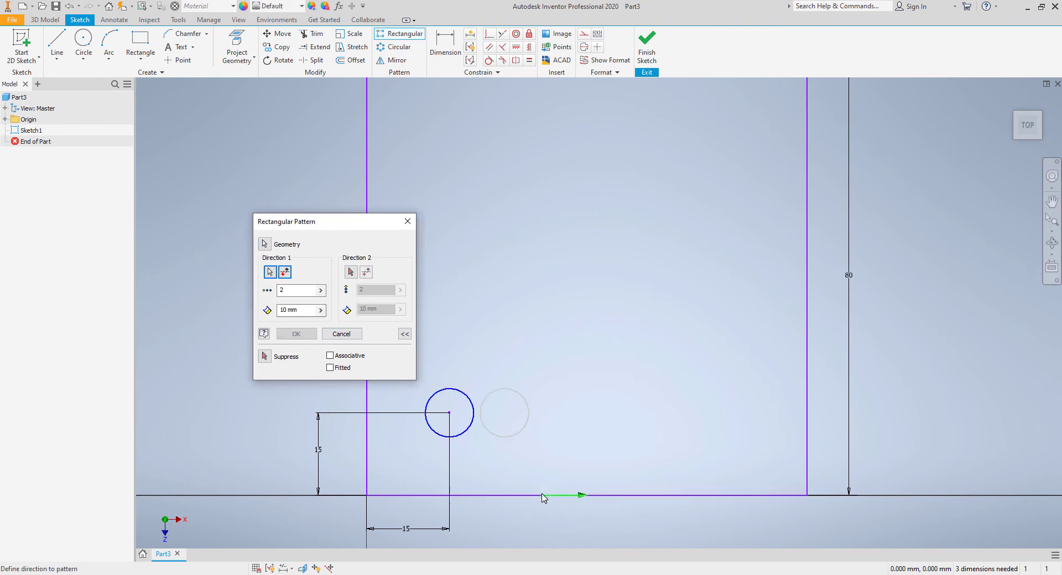
{"action": "left_click", "coordinate": [352, 272]}
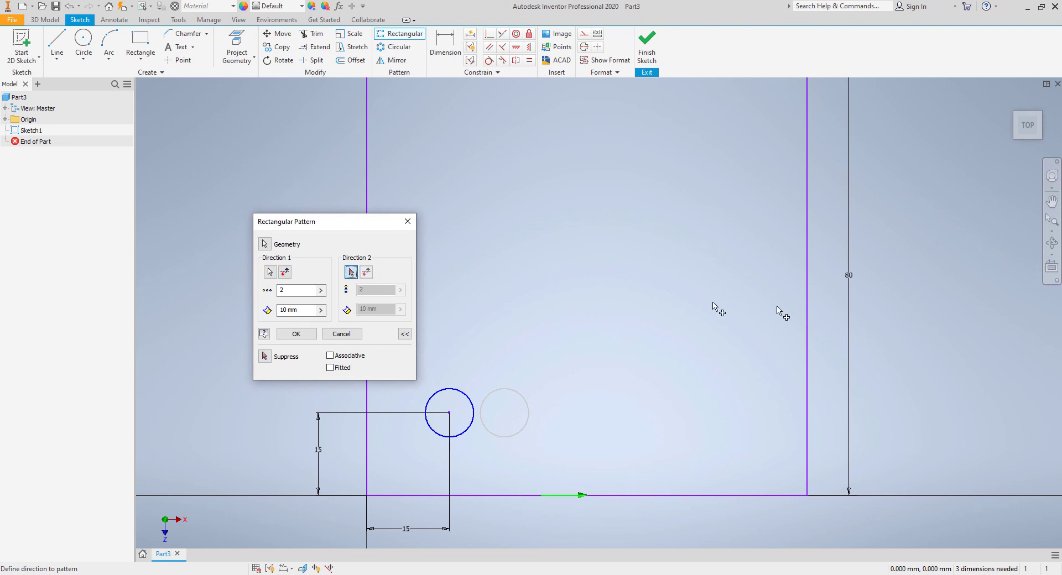
{"action": "left_click", "coordinate": [806, 277]}
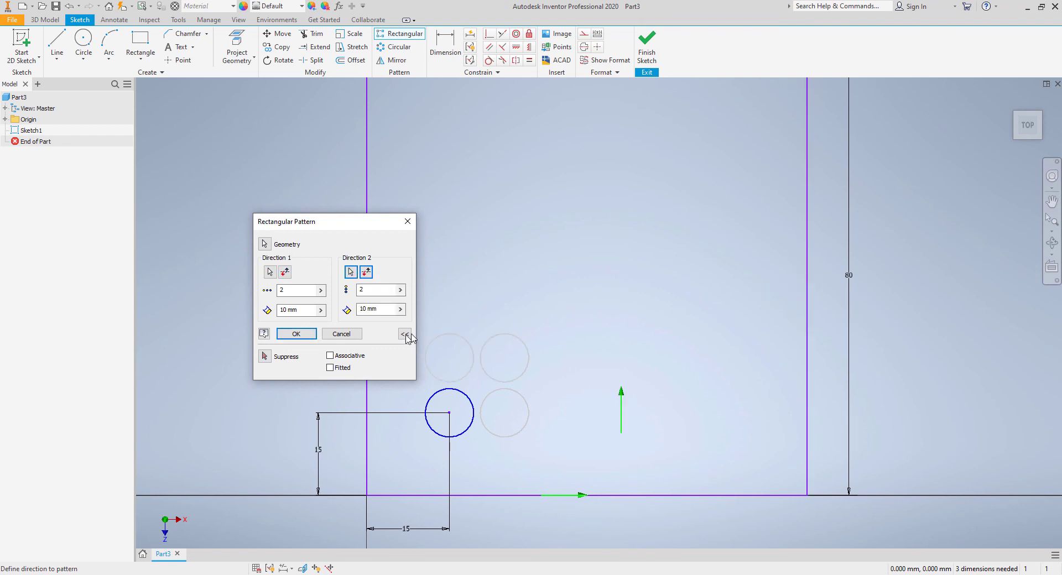
Step: Set the non-associative pattern's count to 4 in both directions
{"action": "left_click_drag", "start_coordinate": [306, 292], "coordinate": [248, 292]}
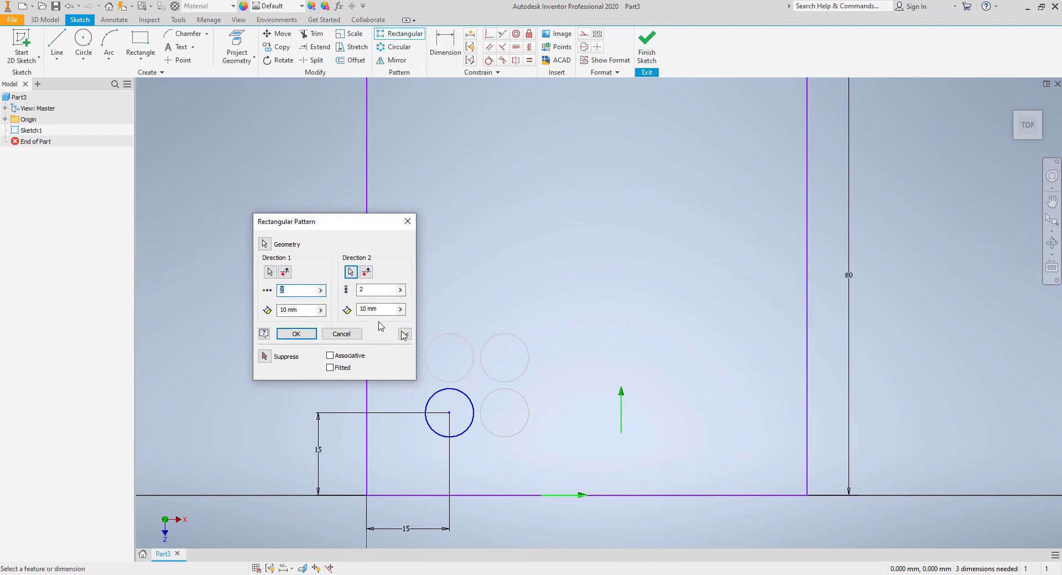
{"action": "type", "text": "4"}
{"action": "left_click_drag", "start_coordinate": [379, 291], "coordinate": [206, 303]}
{"action": "type", "text": "4"}
Step: Set the pattern spacing to 20 mm in both directions and create the non-associative pattern
{"action": "type", "text": "2"}
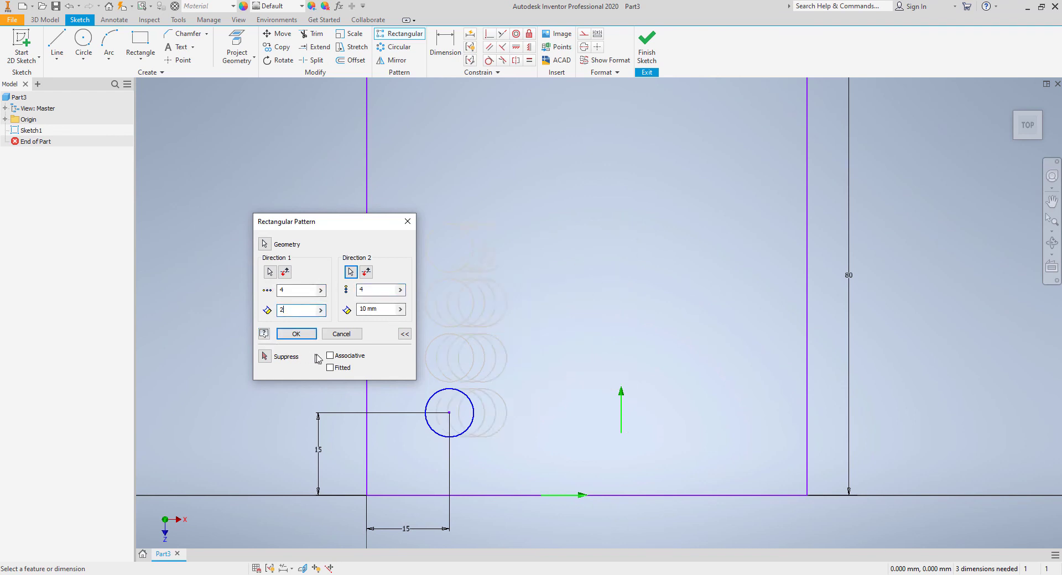
{"action": "type", "text": "0"}
{"action": "left_click_drag", "start_coordinate": [395, 309], "coordinate": [358, 309]}
{"action": "type", "text": "02"}
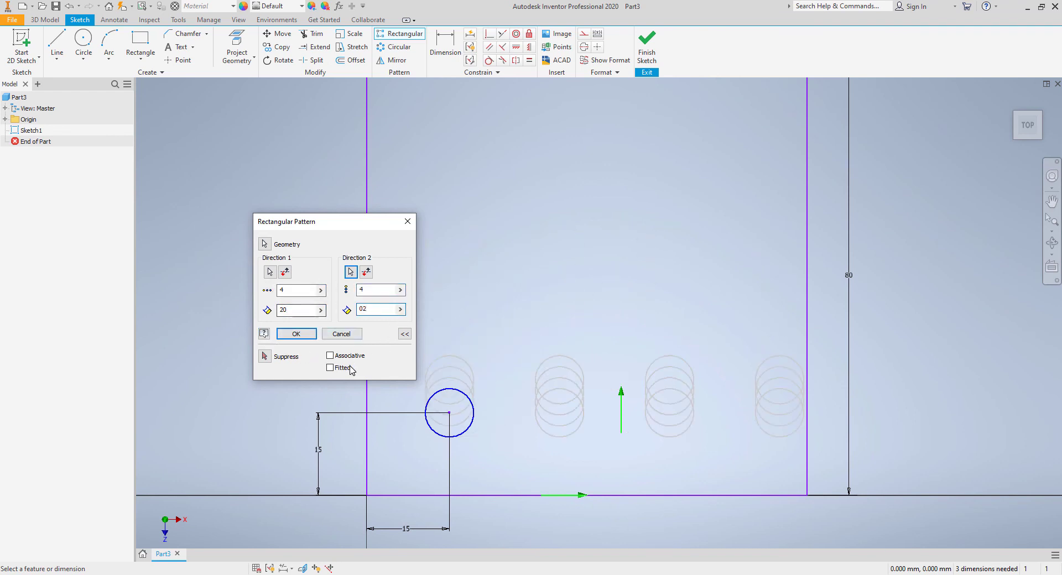
{"action": "type", "text": "20"}
{"action": "left_click", "coordinate": [294, 335]}
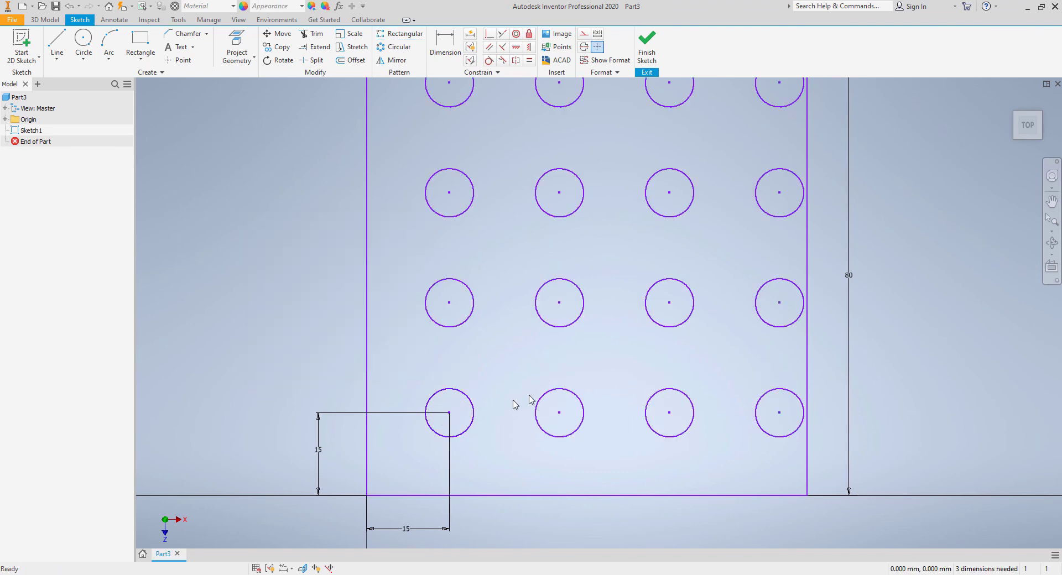
Step: Shrink the second circle in the bottom row slightly, independently of the other circles
{"action": "scroll", "coordinate": [520, 407], "scroll_direction": "down", "scroll_amount": 1}
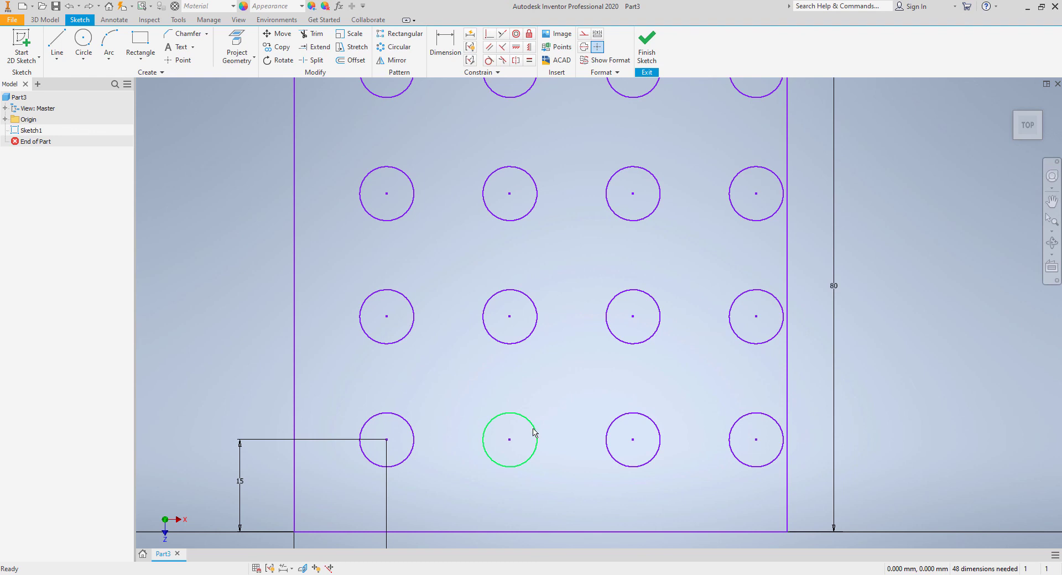
{"action": "mouse_move", "coordinate": [535, 432]}
{"action": "left_mouse_down"}
{"action": "mouse_move", "coordinate": [554, 424]}
{"action": "mouse_move", "coordinate": [528, 428]}
{"action": "left_mouse_up"}
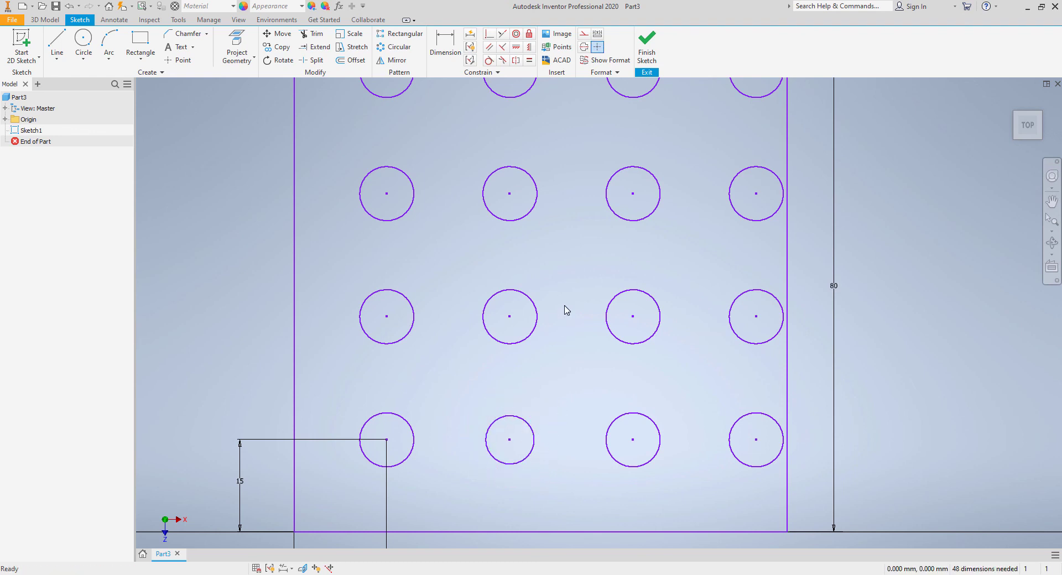
Step: Dimension the second and third circles in the second row from the bottom 25 mm apart, center to center
{"action": "left_click", "coordinate": [453, 48]}
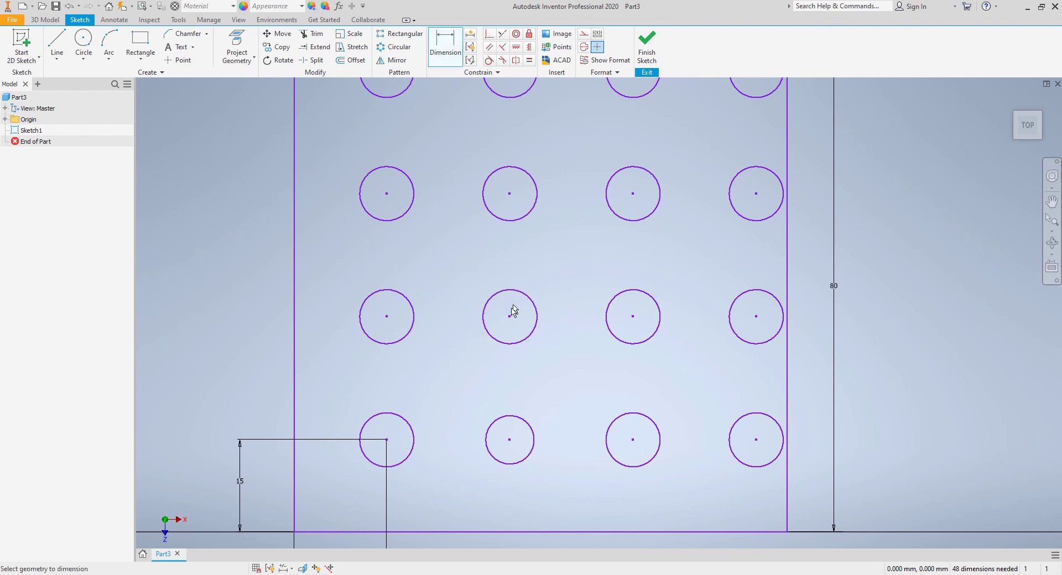
{"action": "left_click", "coordinate": [632, 317]}
{"action": "left_click", "coordinate": [563, 354]}
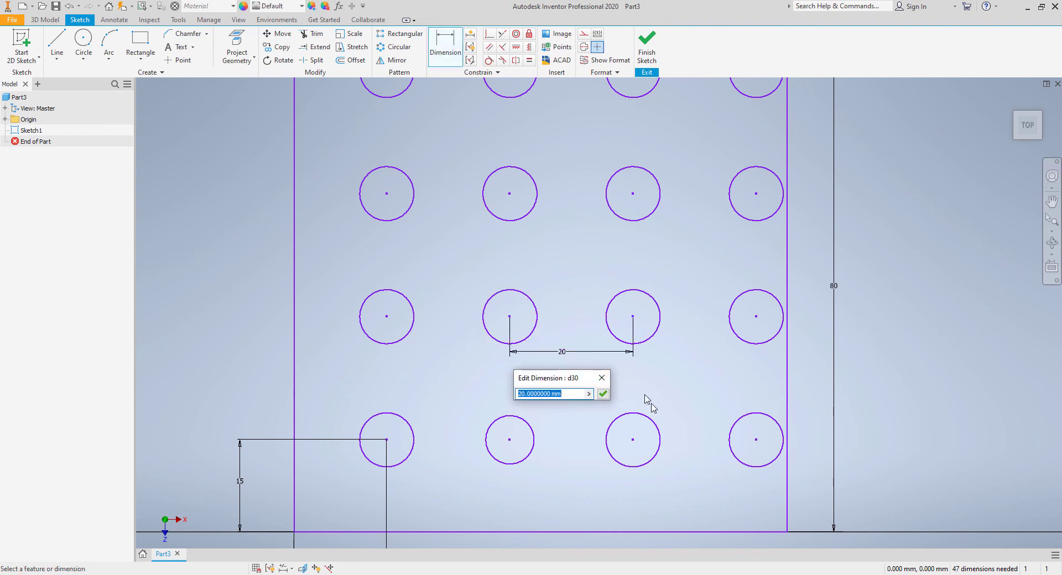
{"action": "type", "text": "25"}
{"action": "key", "text": "Return"}
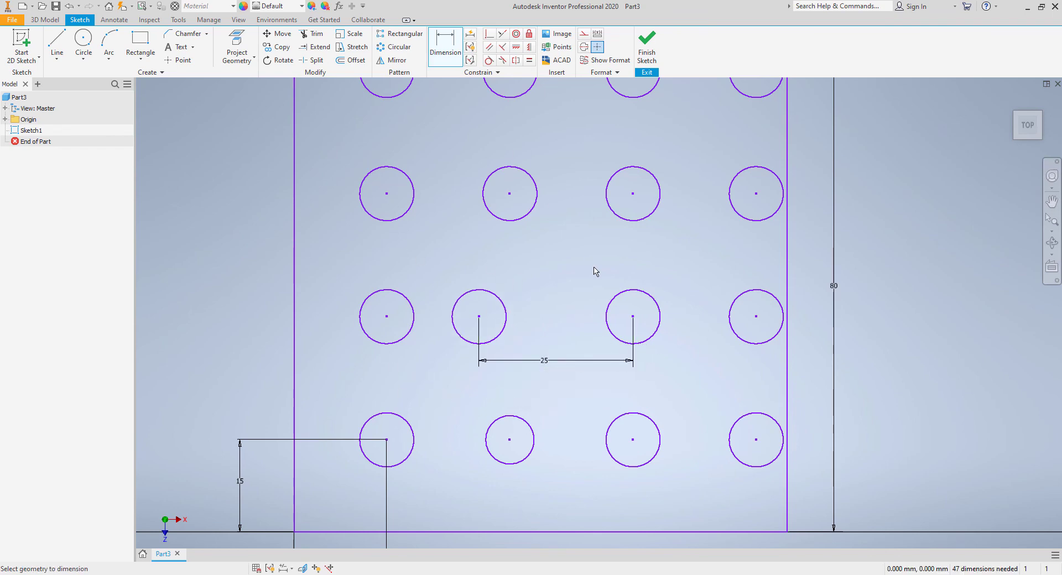
{"action": "scroll", "coordinate": [564, 349], "scroll_direction": "up", "scroll_amount": 2}
{"action": "scroll", "coordinate": [553, 310], "scroll_direction": "down", "scroll_amount": 4}
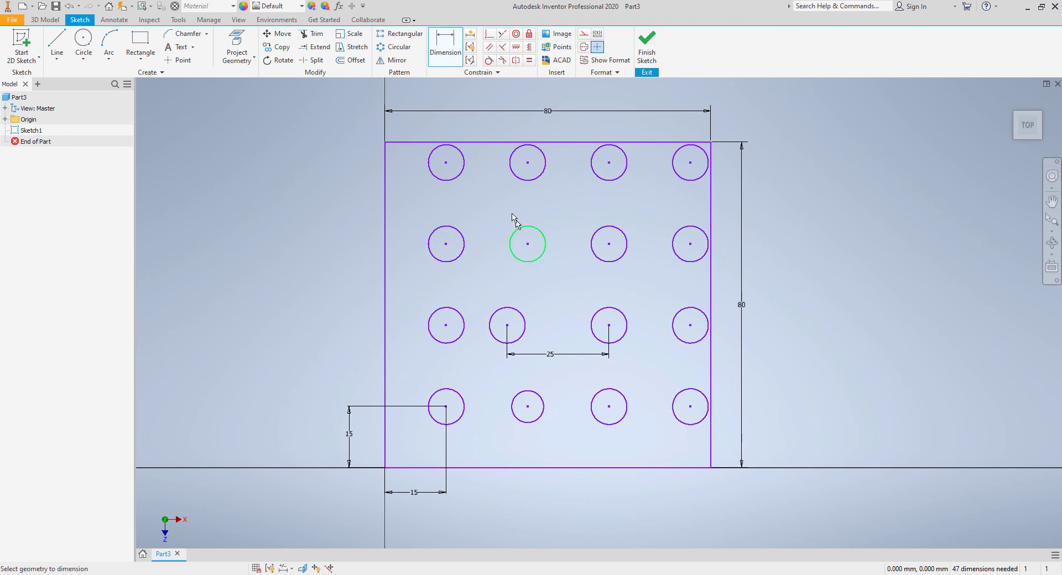
{"action": "right_click", "coordinate": [409, 118]}
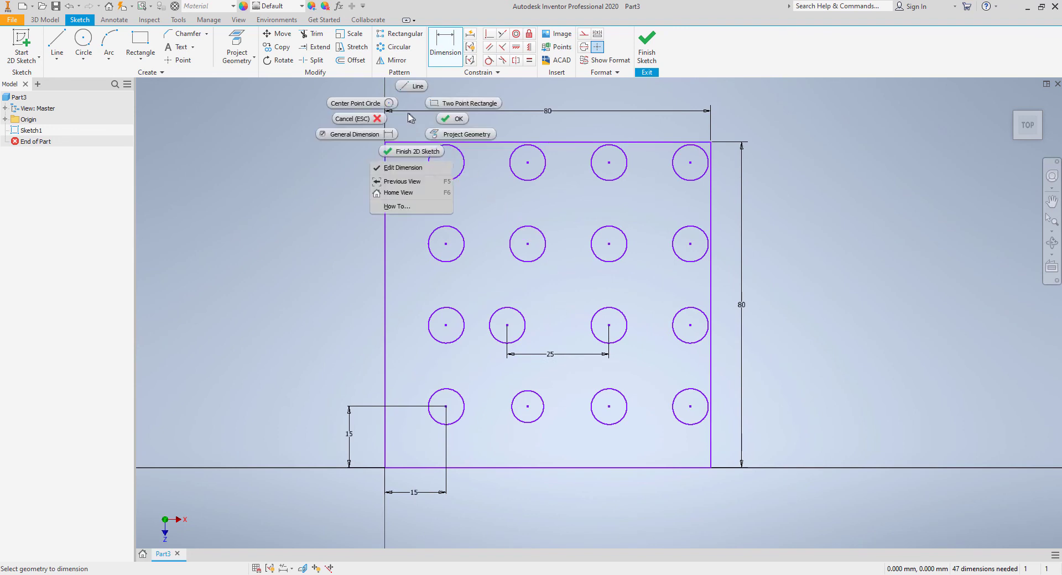
{"action": "left_click", "coordinate": [514, 150]}
{"action": "key", "text": "Escape"}
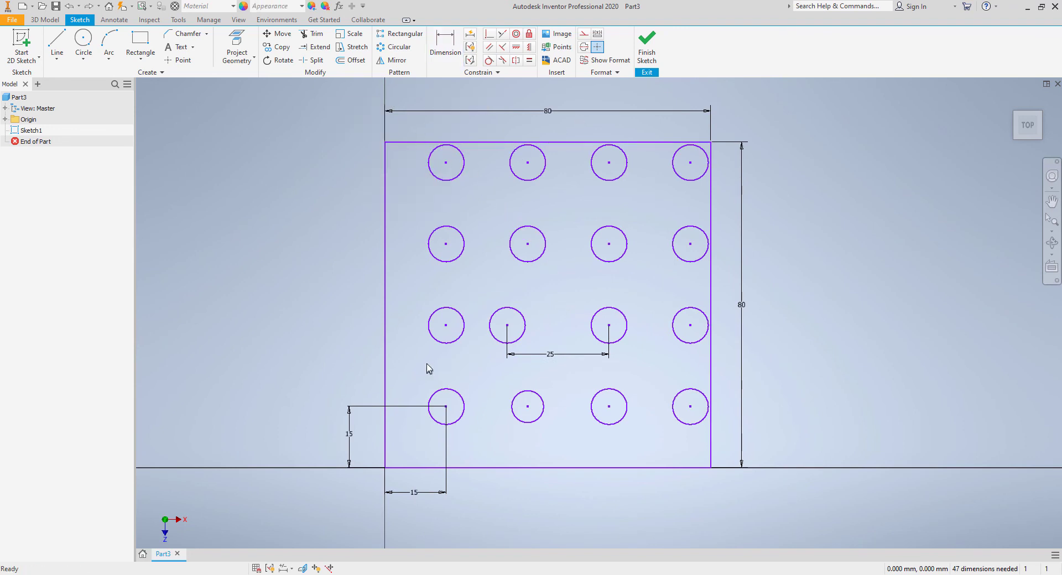
Step: Delete all the patterned circles, leaving only the original circle near the square's lower-left corner
{"action": "left_click_drag", "start_coordinate": [413, 363], "coordinate": [728, 135]}
{"action": "key", "text": "Delete"}
{"action": "left_click_drag", "start_coordinate": [500, 347], "coordinate": [820, 490]}
{"action": "key", "text": "Delete"}
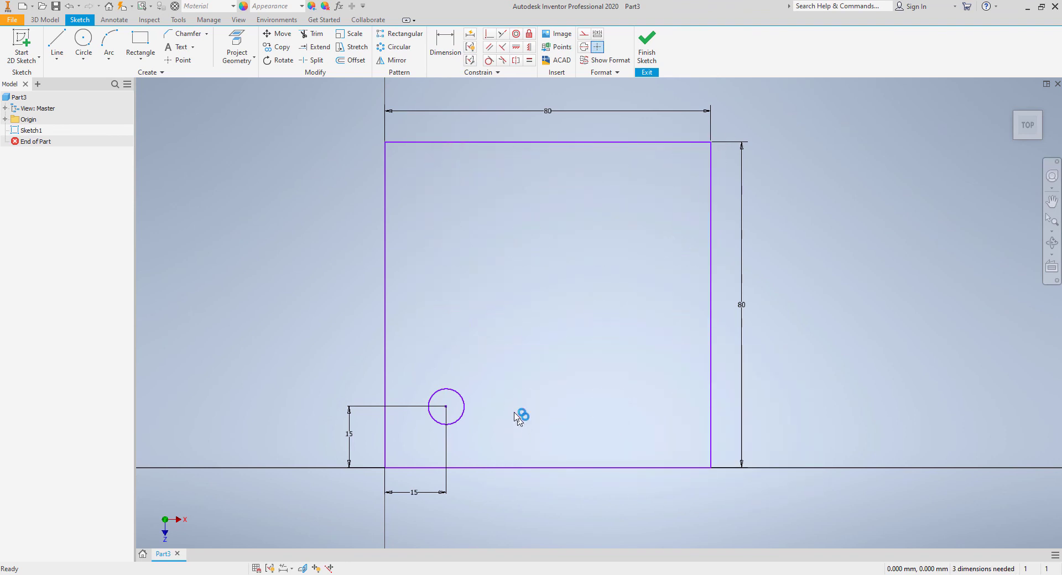
Step: Set up a rectangular pattern of the circle with Fitted enabled, directed along the square's lower and right edges
{"action": "left_click", "coordinate": [399, 33]}
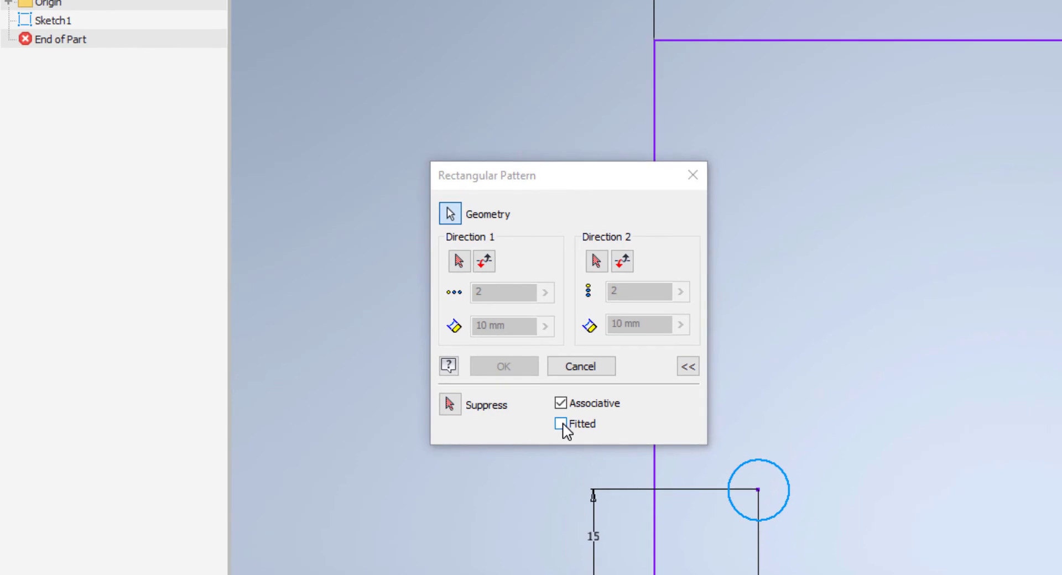
{"action": "left_click", "coordinate": [561, 425]}
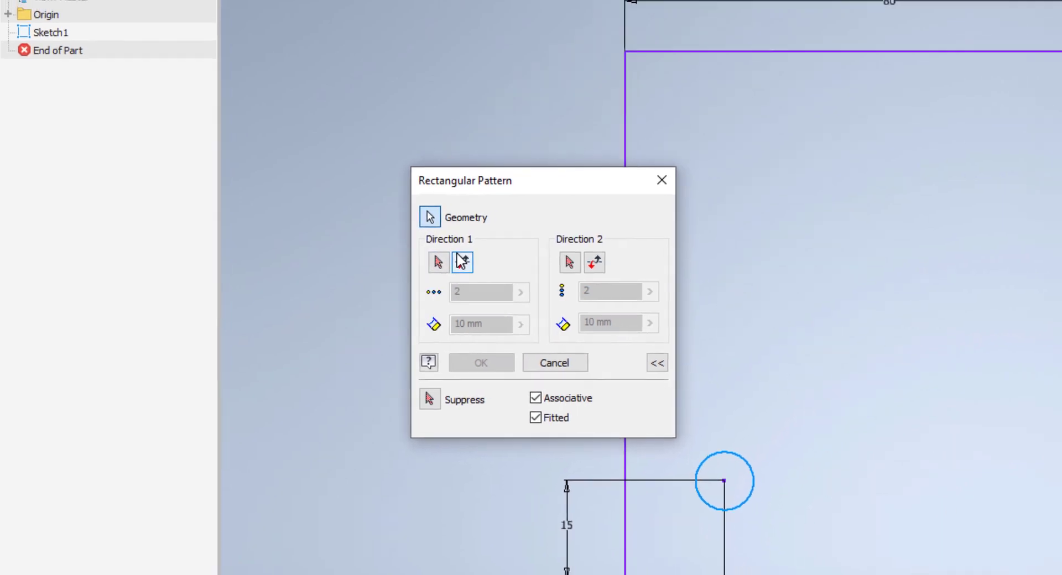
{"action": "left_click", "coordinate": [459, 260]}
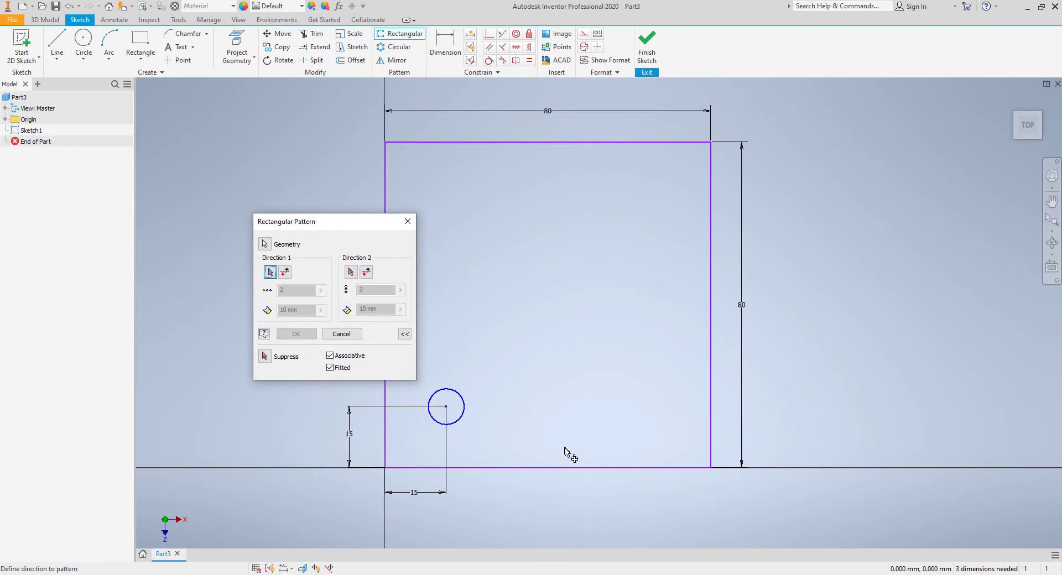
{"action": "left_click", "coordinate": [937, 574]}
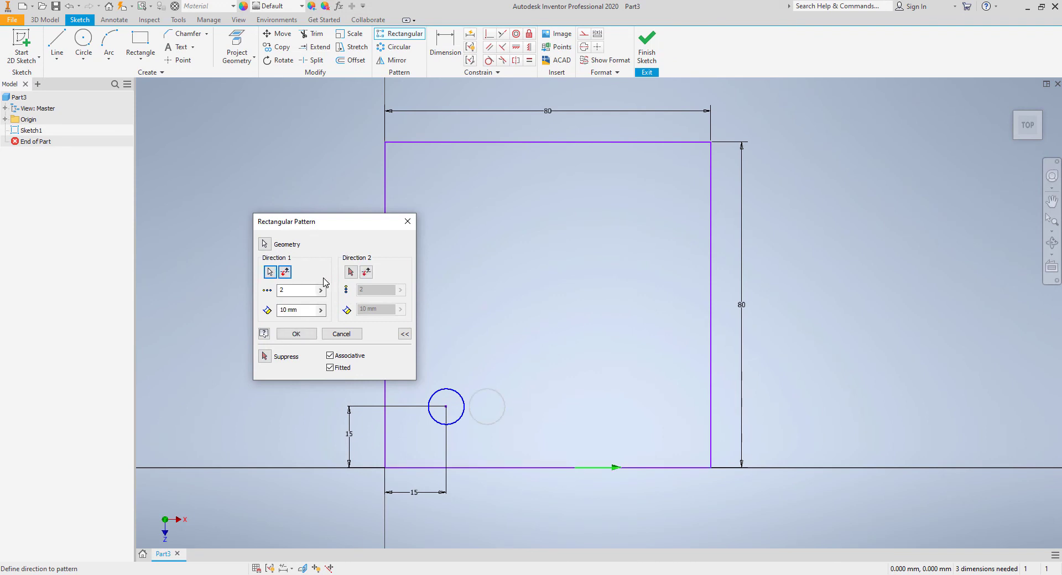
{"action": "left_click", "coordinate": [350, 271]}
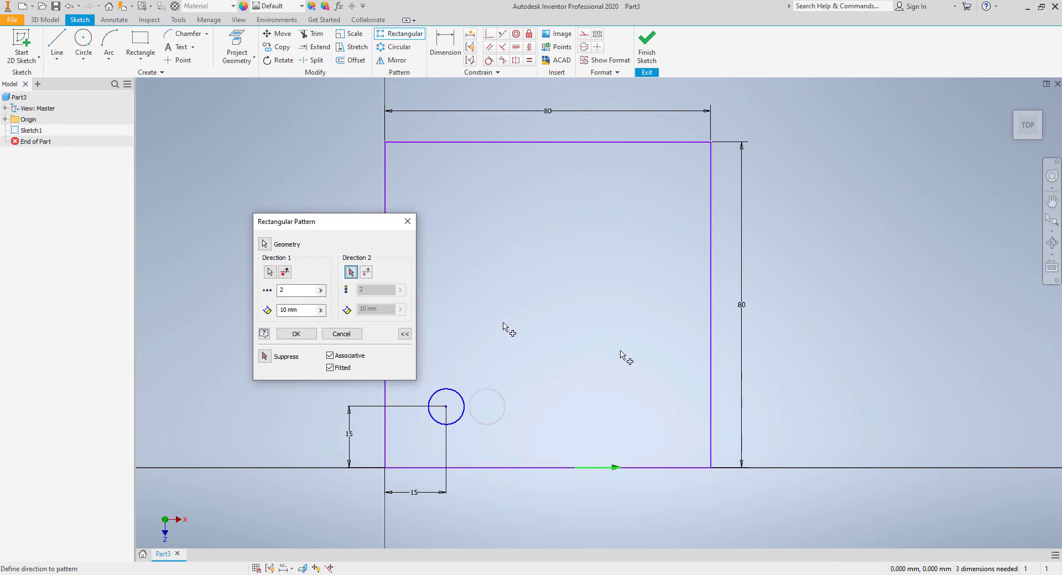
{"action": "left_click", "coordinate": [711, 293]}
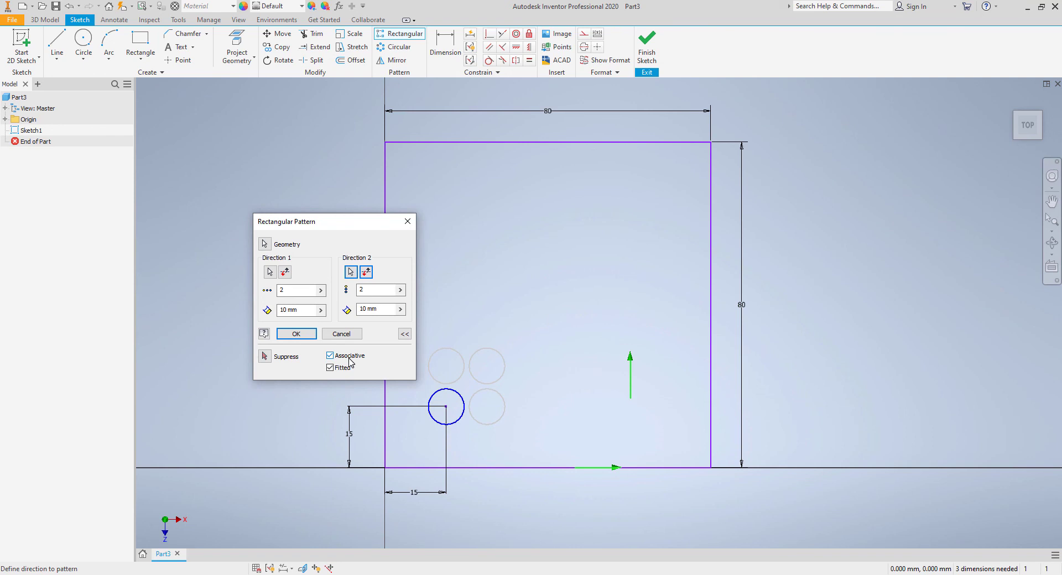
Step: Set the fitted pattern to 4 instances over a total distance of 50 mm in both directions
{"action": "double_click", "coordinate": [307, 288]}
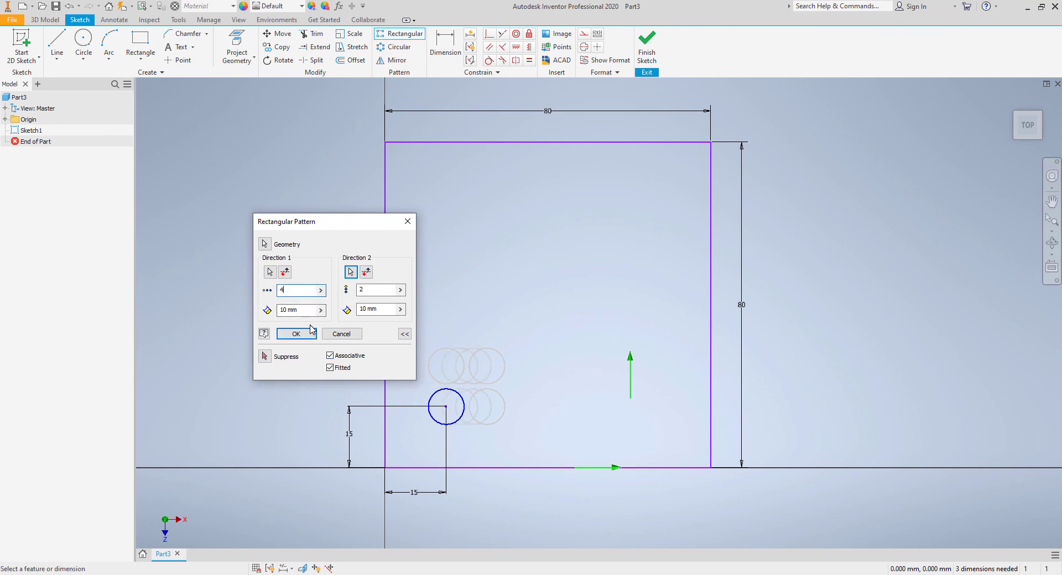
{"action": "double_click", "coordinate": [370, 290]}
{"action": "double_click", "coordinate": [287, 309]}
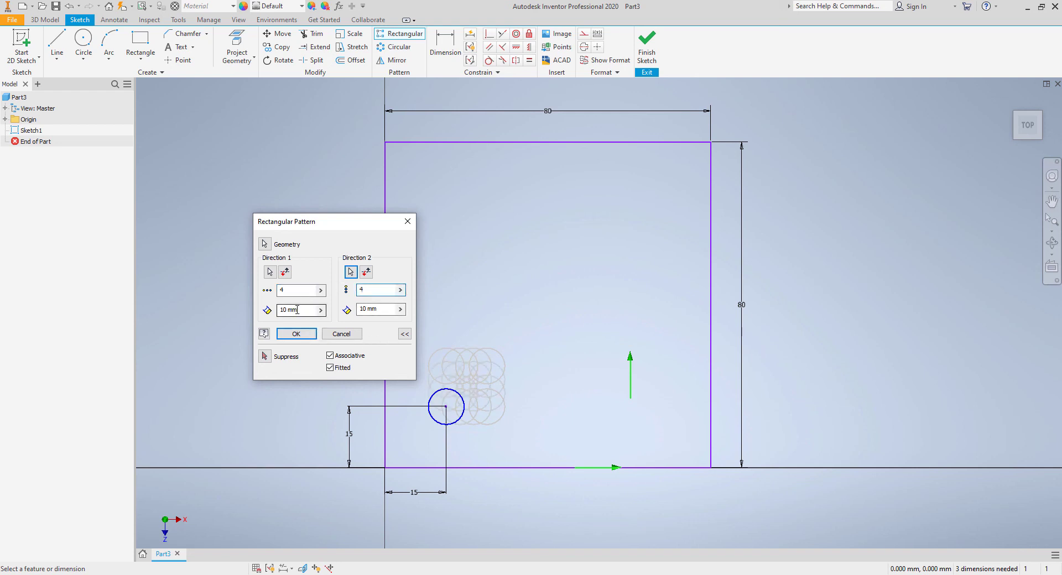
{"action": "double_click", "coordinate": [367, 309]}
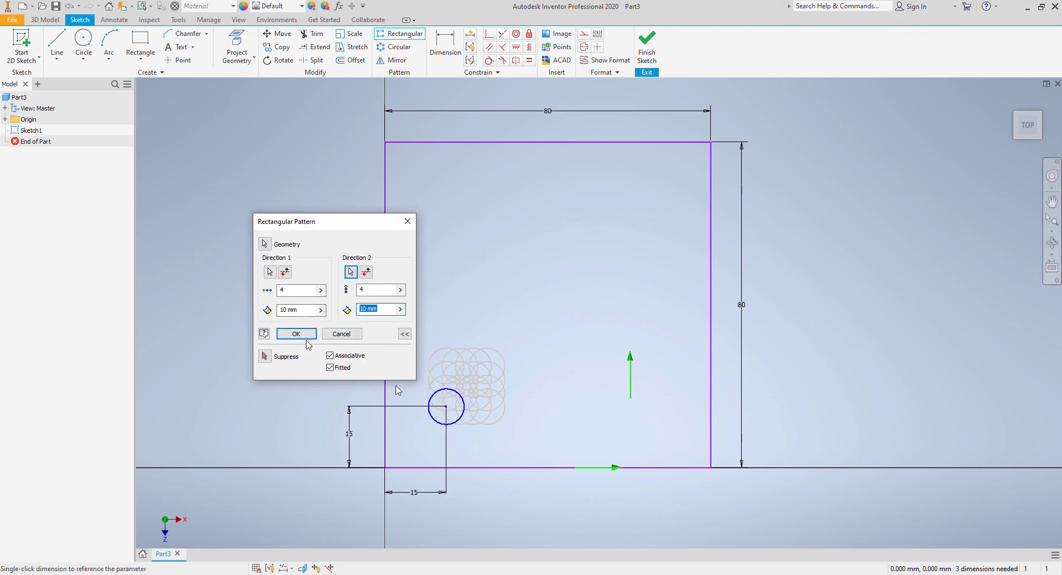
{"action": "double_click", "coordinate": [289, 309]}
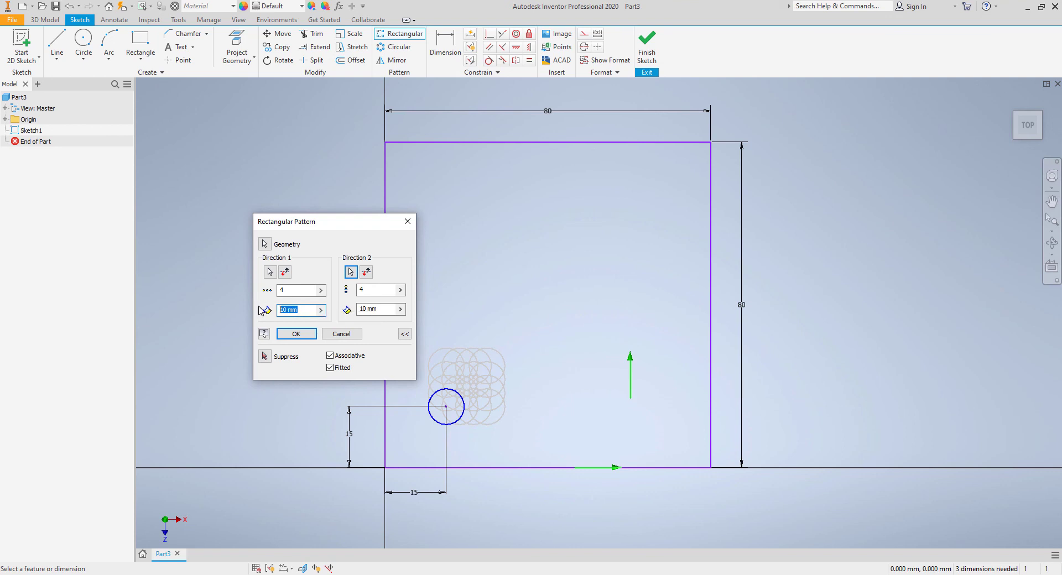
{"action": "type", "text": "50"}
{"action": "left_click", "coordinate": [382, 310]}
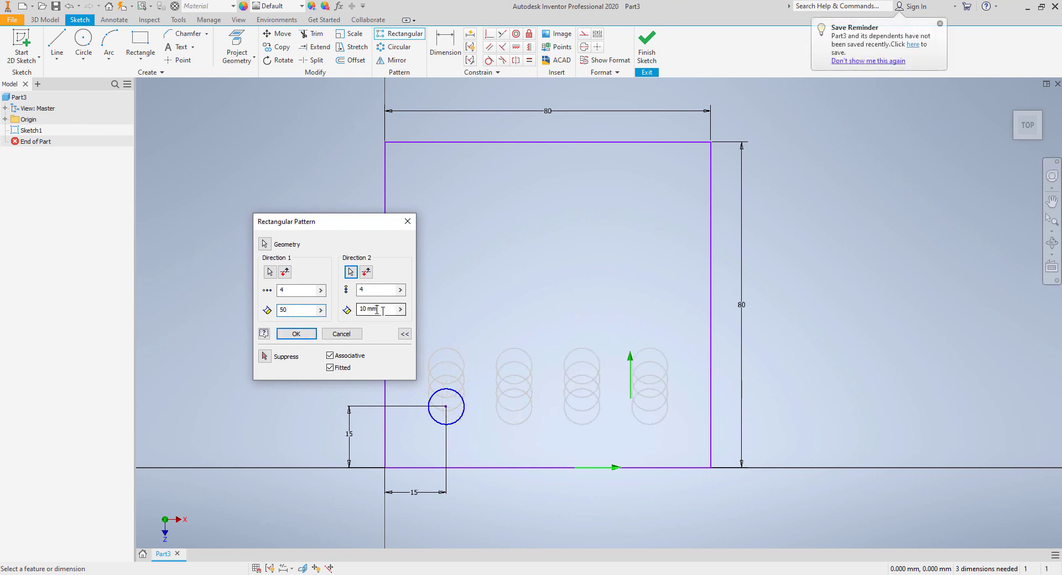
{"action": "left_click_drag", "start_coordinate": [377, 309], "coordinate": [347, 311]}
{"action": "type", "text": "50"}
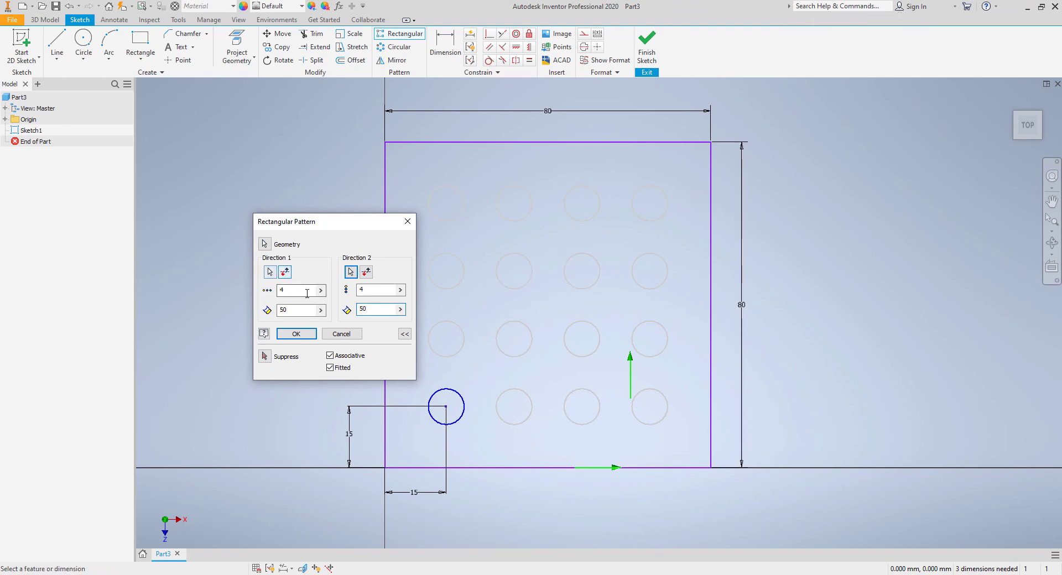
Step: Try instance counts of 8 and 20 in the first direction within the fitted 50 mm distance
{"action": "left_click", "coordinate": [275, 283]}
{"action": "left_click", "coordinate": [392, 290]}
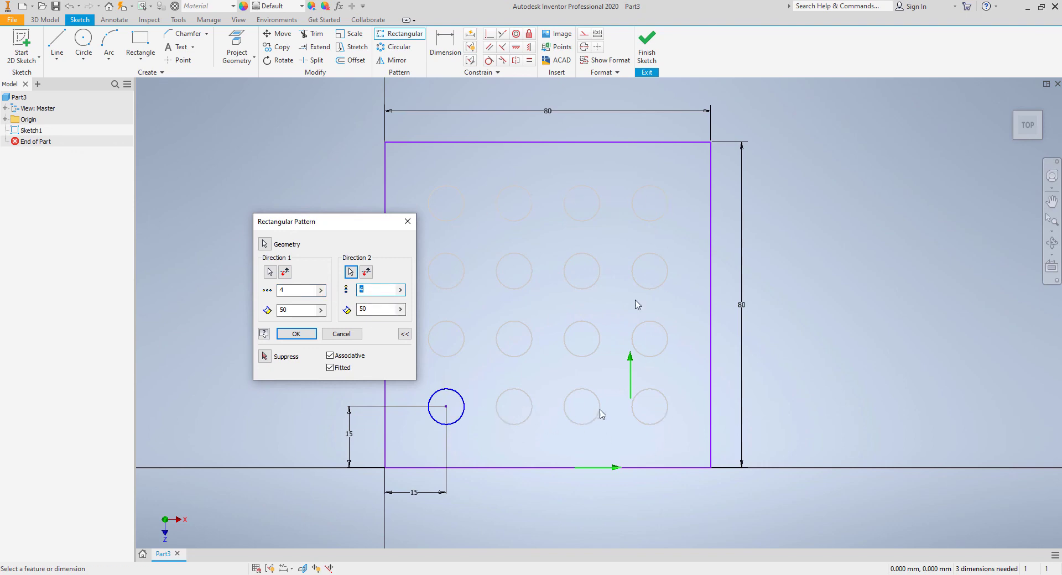
{"action": "left_click", "coordinate": [297, 290]}
{"action": "double_click", "coordinate": [296, 290]}
{"action": "type", "text": "8"}
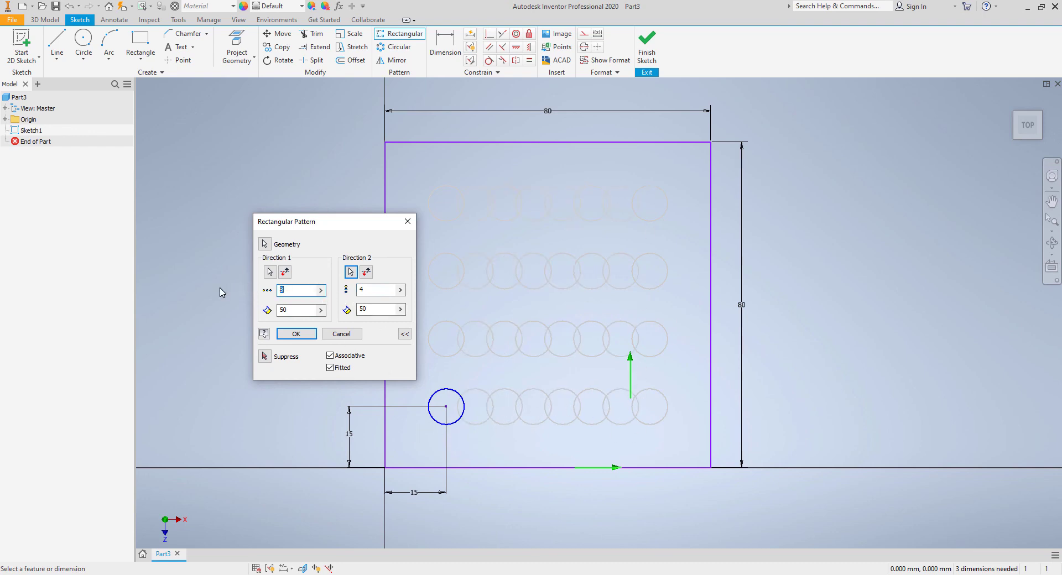
{"action": "type", "text": "20"}
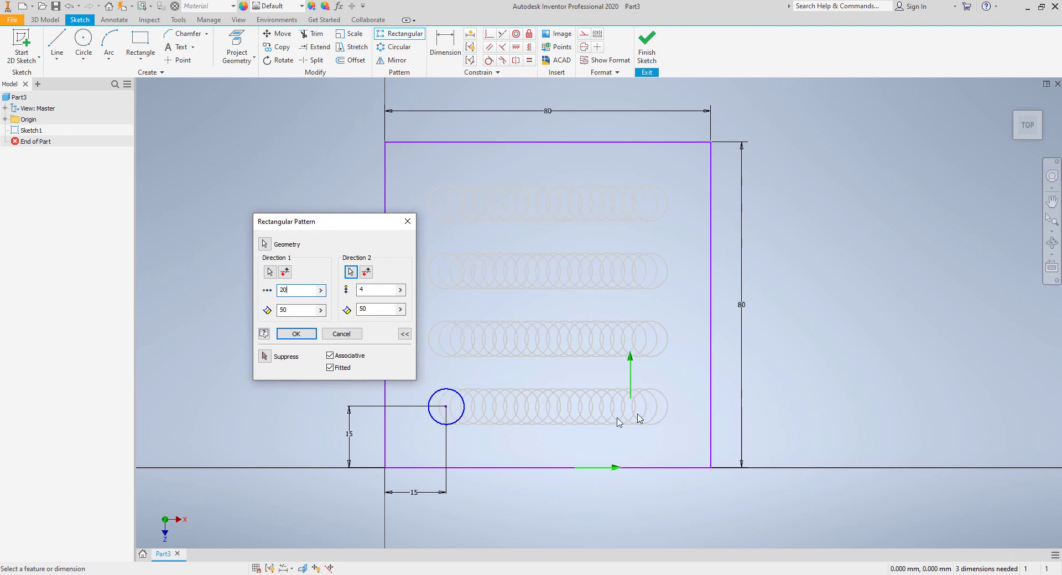
{"action": "double_click", "coordinate": [283, 289]}
Step: Turn off Fitted, set the first direction's spacing to 10 mm, and cancel the rectangular pattern
{"action": "left_click", "coordinate": [329, 369]}
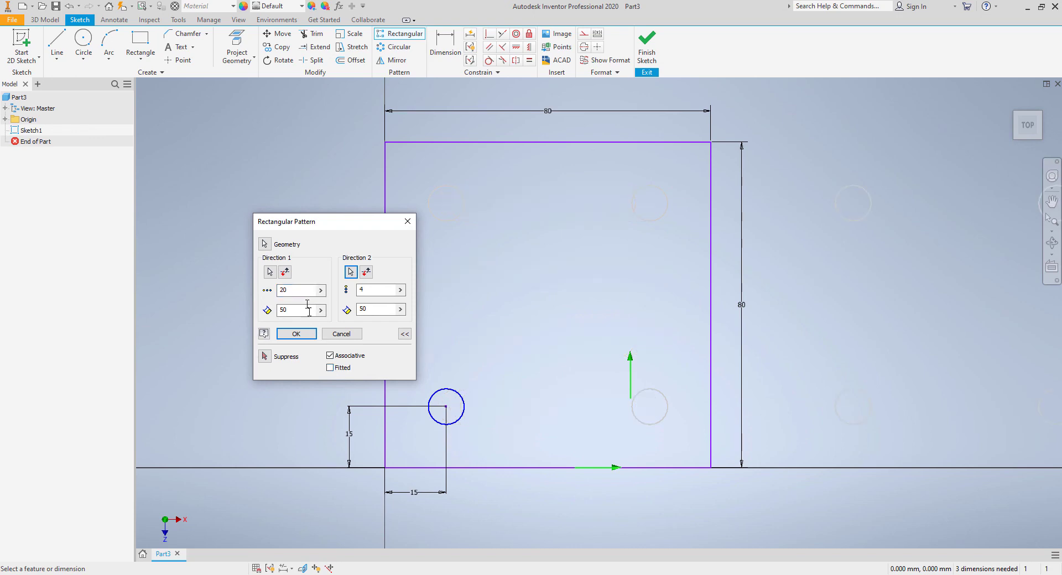
{"action": "double_click", "coordinate": [289, 310]}
{"action": "type", "text": "10"}
{"action": "left_click", "coordinate": [407, 221]}
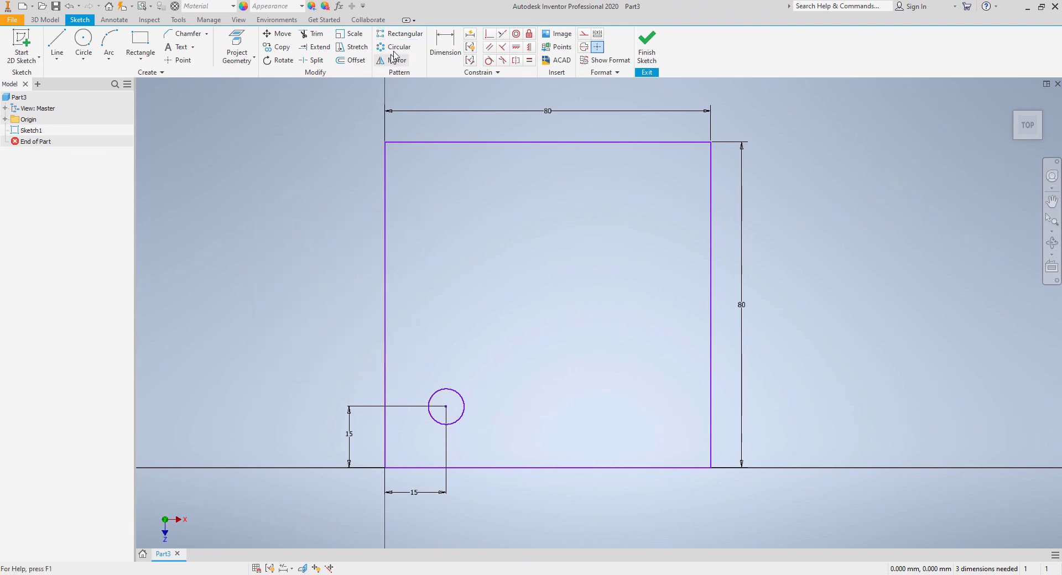
Step: Delete the square, the circle and all their dimensions from the sketch
{"action": "scroll", "coordinate": [457, 291], "scroll_direction": "down", "scroll_amount": 5}
{"action": "scroll", "coordinate": [464, 268], "scroll_direction": "up", "scroll_amount": 8}
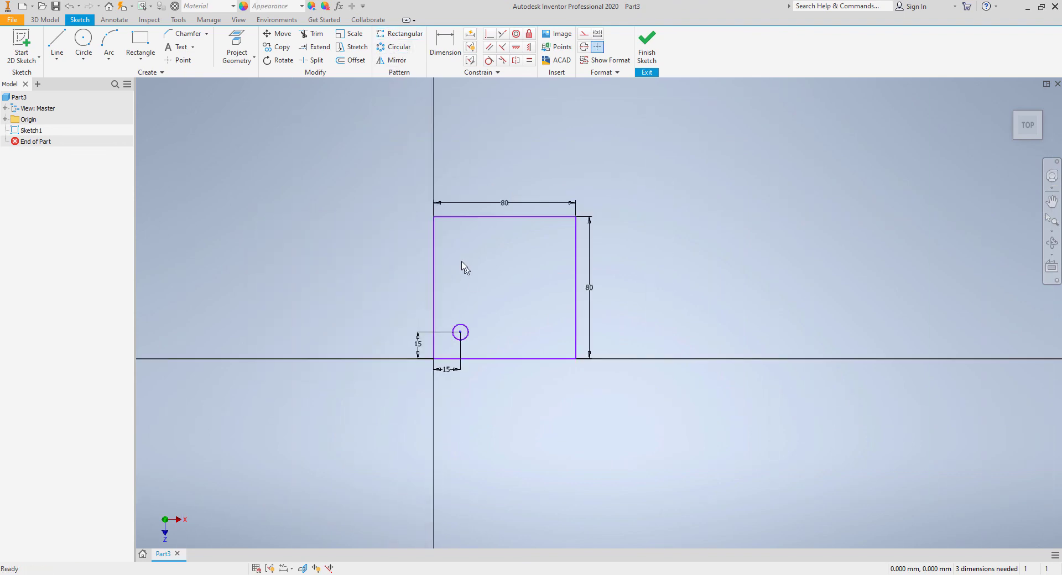
{"action": "left_click_drag", "start_coordinate": [388, 172], "coordinate": [642, 402]}
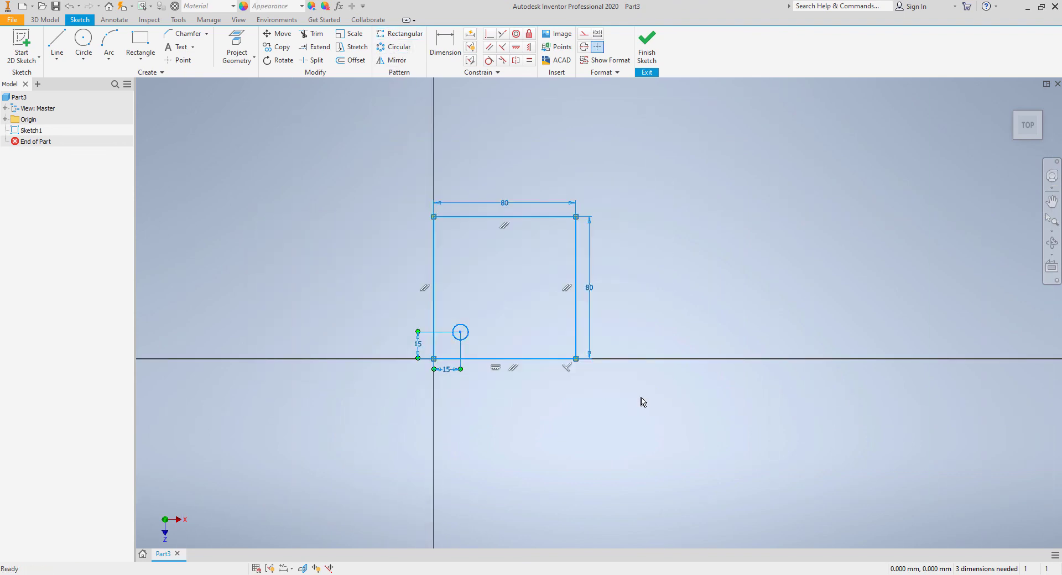
{"action": "key", "text": "Delete"}
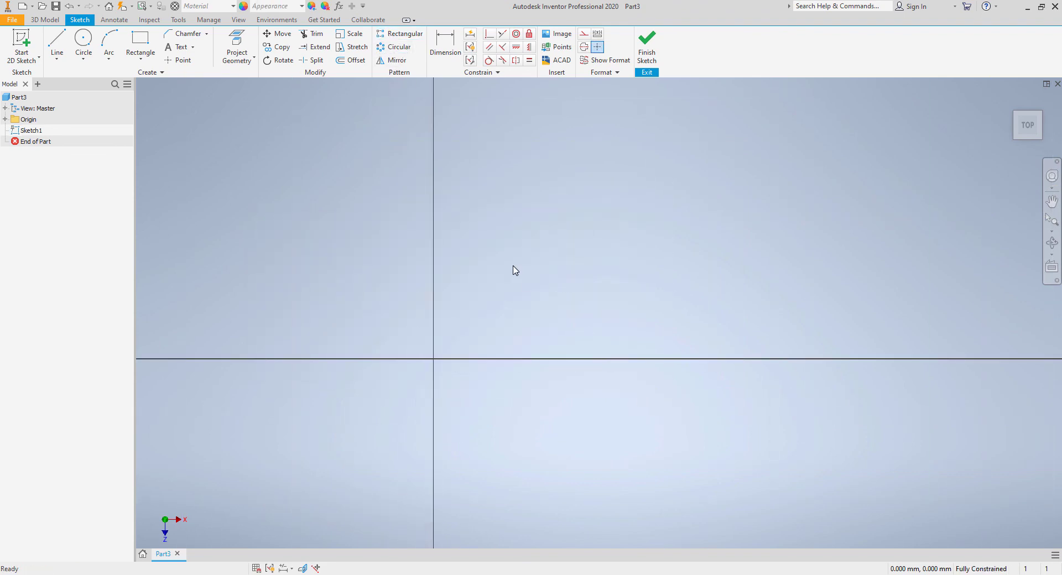
{"action": "left_click", "coordinate": [83, 41]}
{"action": "left_click", "coordinate": [433, 358]}
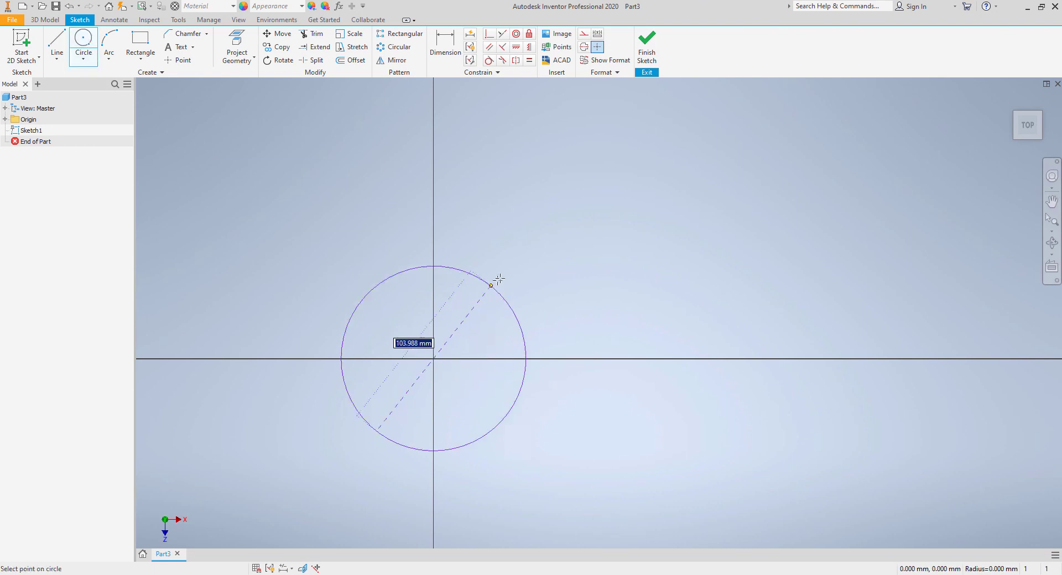
{"action": "key", "text": "Escape"}
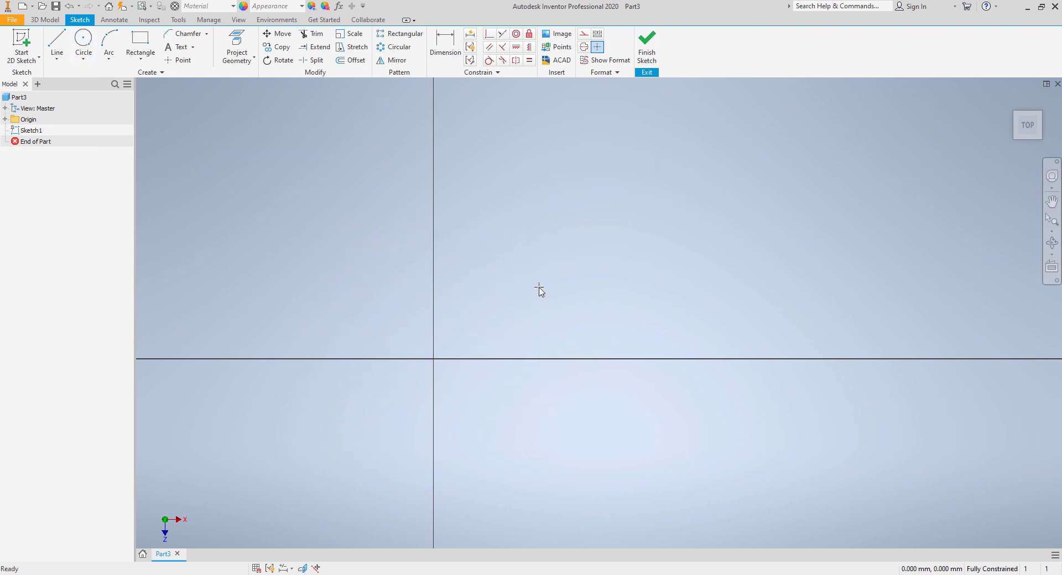
Step: Draw a circle with a 120 mm diameter centered on the sketch origin
{"action": "left_click", "coordinate": [94, 55]}
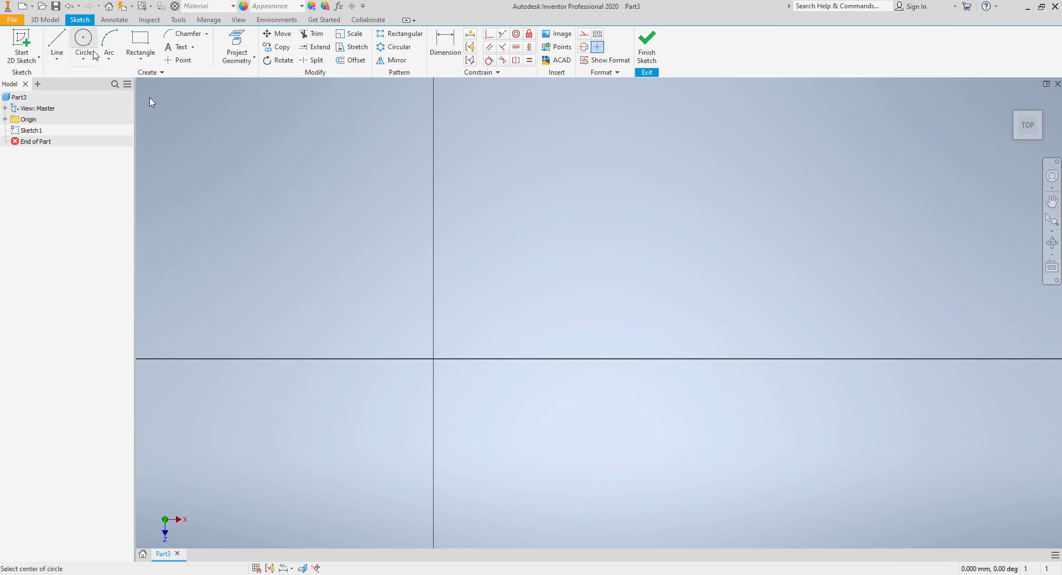
{"action": "left_click", "coordinate": [433, 357]}
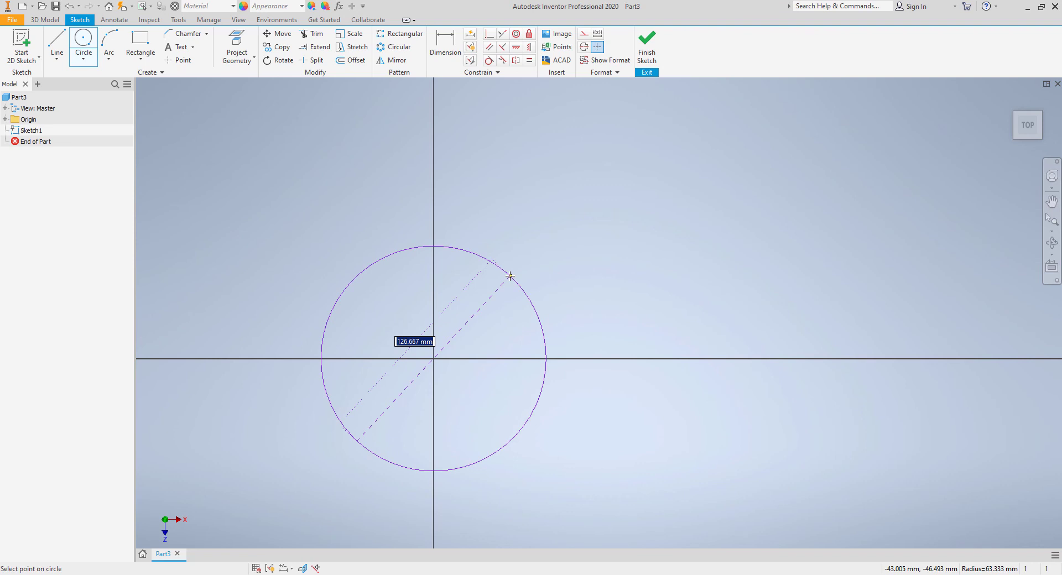
{"action": "type", "text": "120"}
{"action": "key", "text": "Return"}
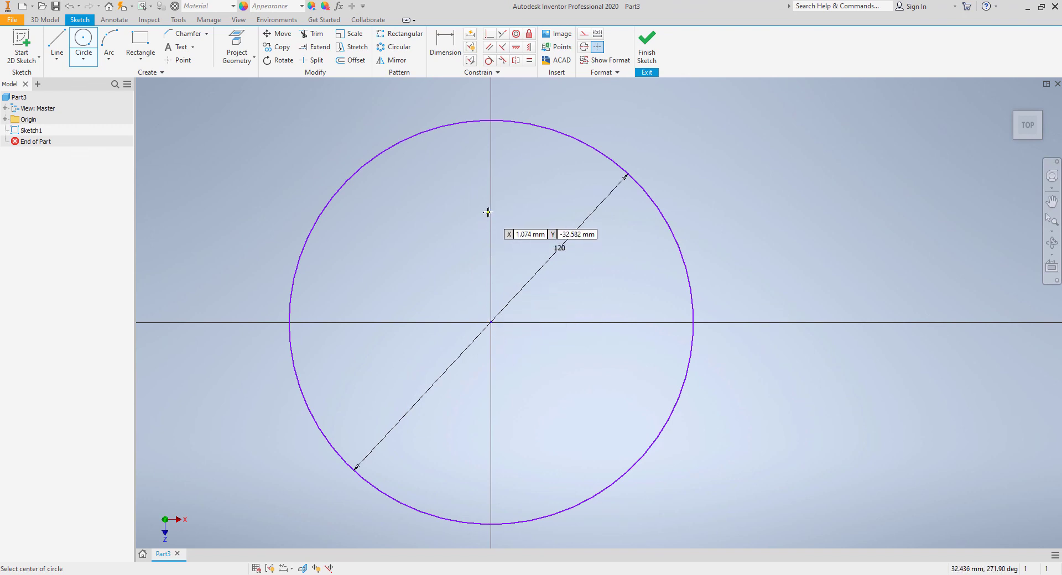
Step: Draw a 15 mm diameter circle inside the large circle, centered on the vertical axis above the origin
{"action": "left_click", "coordinate": [490, 244]}
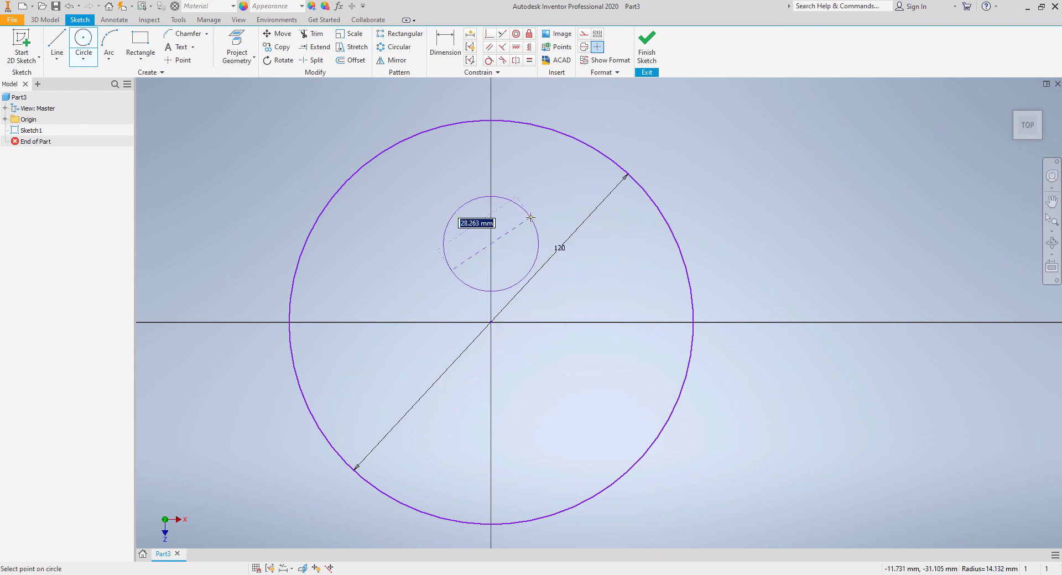
{"action": "type", "text": "15"}
{"action": "key", "text": "Return"}
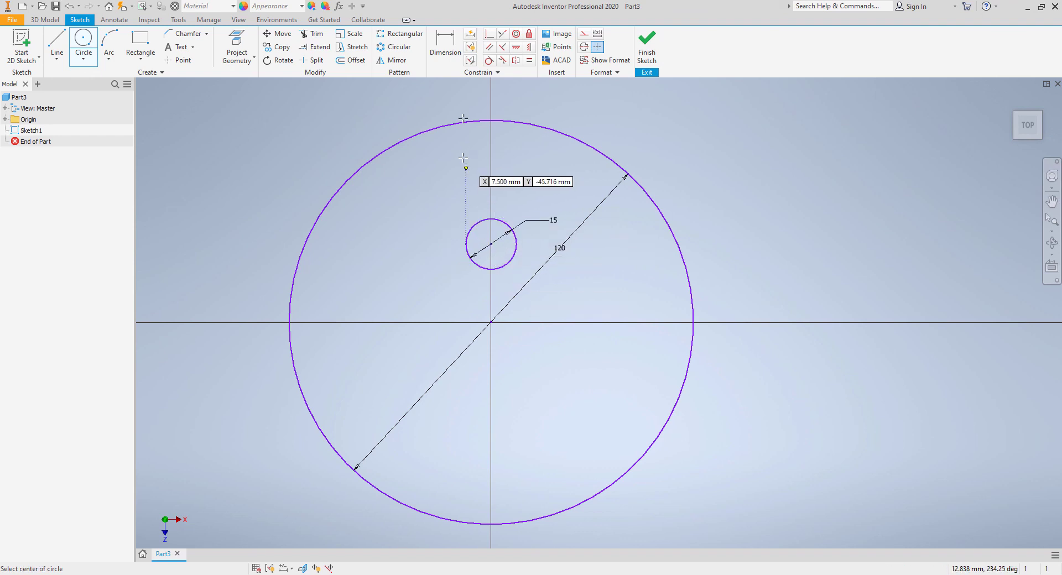
Step: Dimension the small circle's center 40 mm vertically from the large circle's center
{"action": "key", "text": "d"}
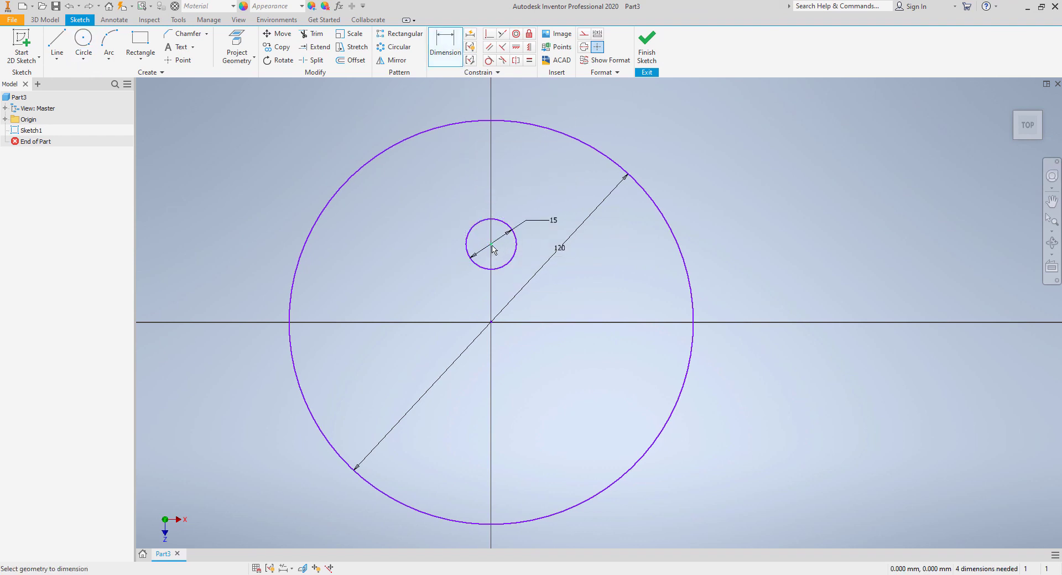
{"action": "left_click", "coordinate": [491, 323]}
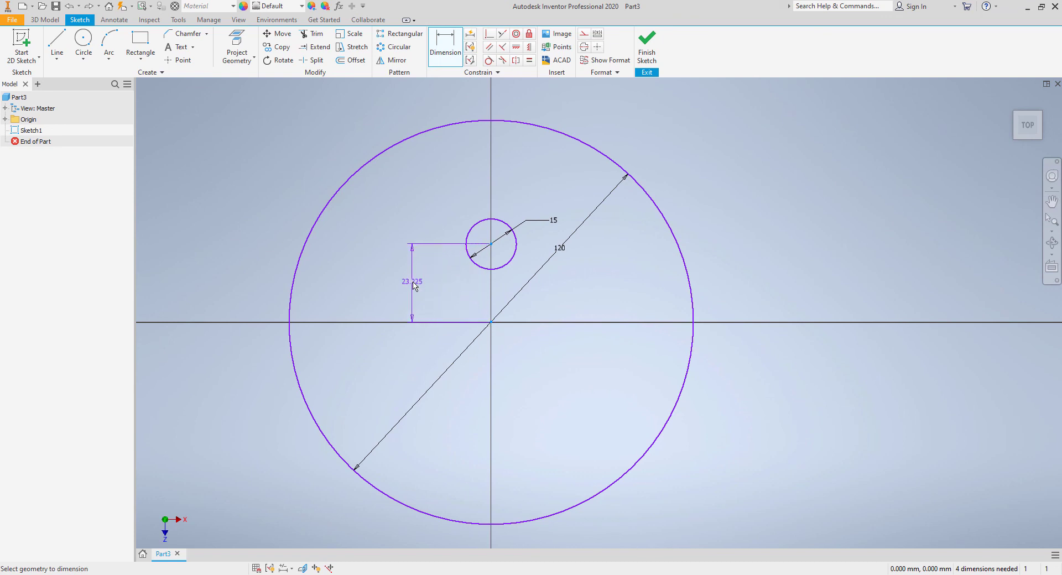
{"action": "left_click", "coordinate": [414, 284]}
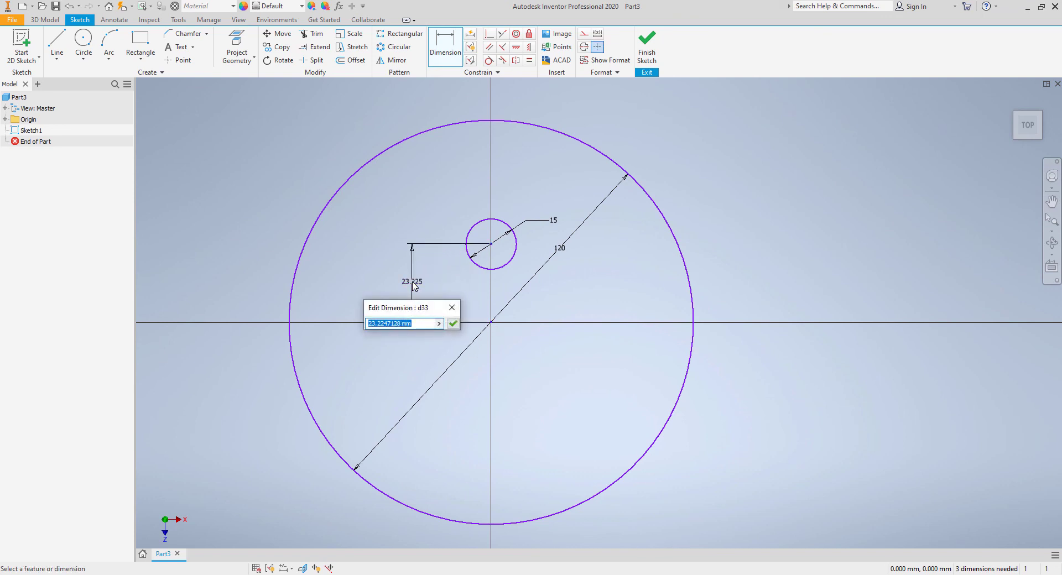
{"action": "type", "text": "40"}
{"action": "key", "text": "Return"}
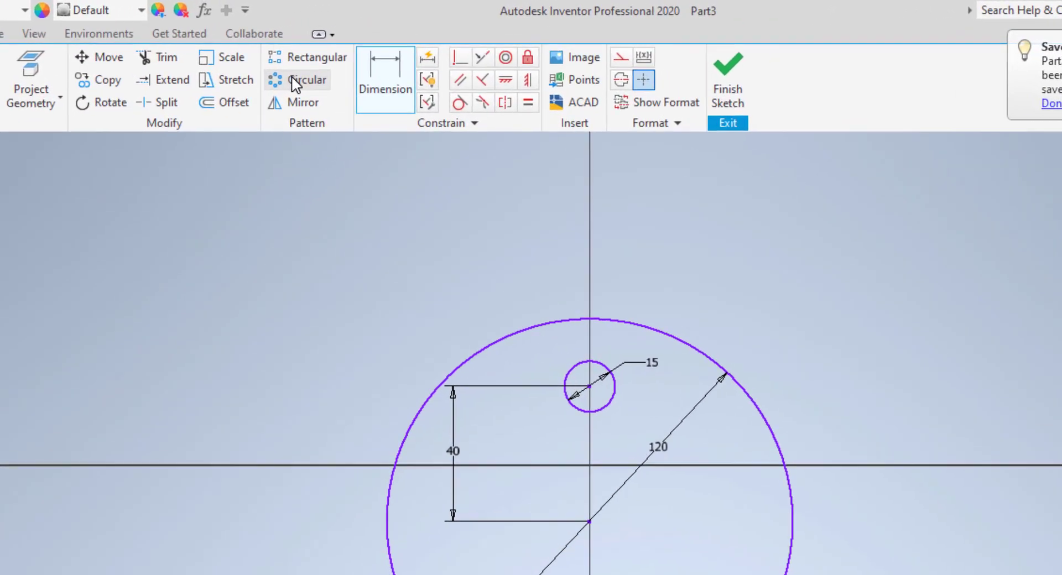
Step: Start a circular pattern of the 15 mm circle, using the center of the 120 mm circle as the axis
{"action": "left_click", "coordinate": [294, 83]}
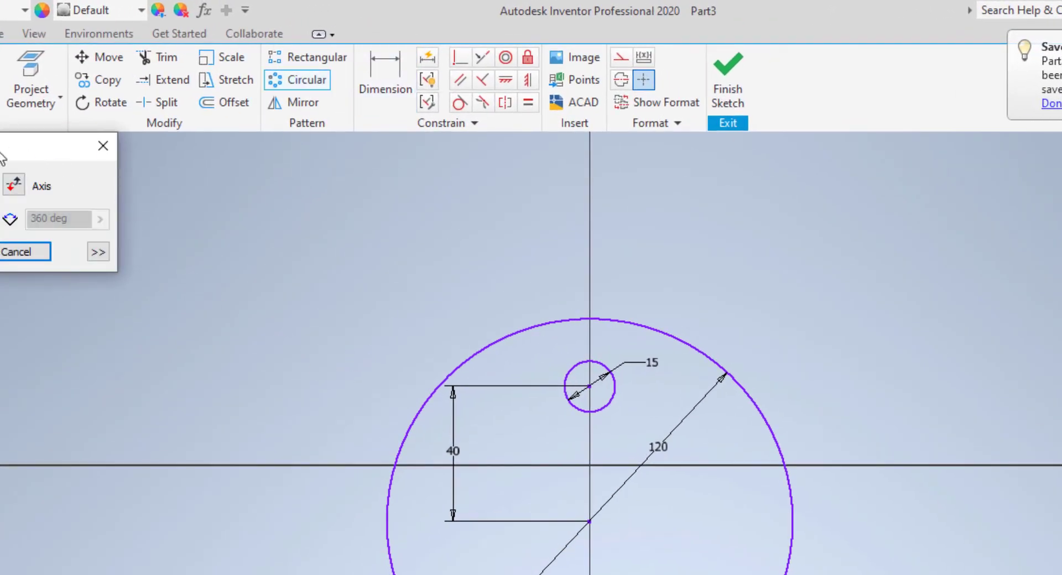
{"action": "left_click_drag", "start_coordinate": [1, 156], "coordinate": [308, 268]}
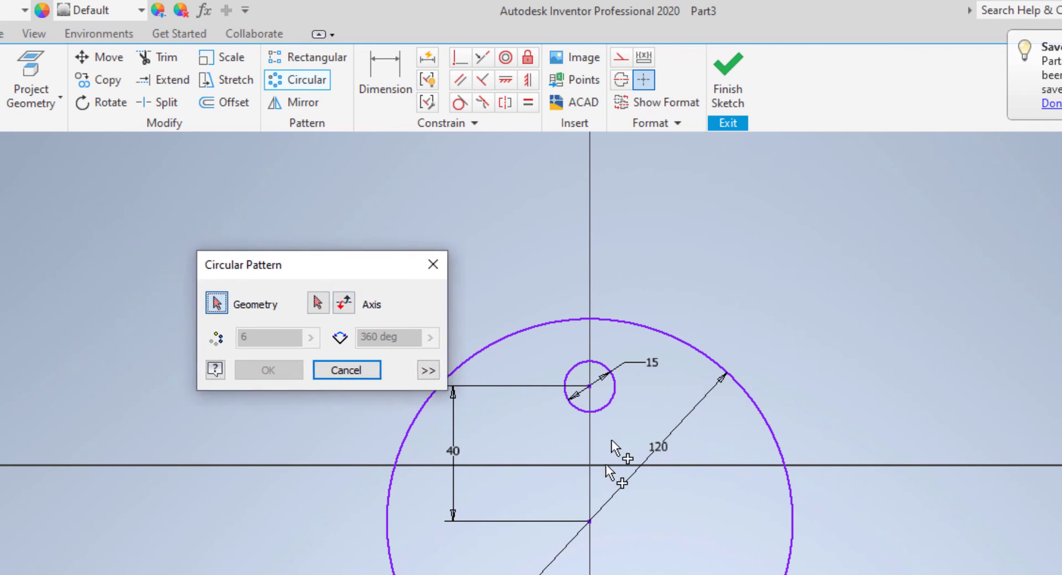
{"action": "left_click", "coordinate": [608, 402]}
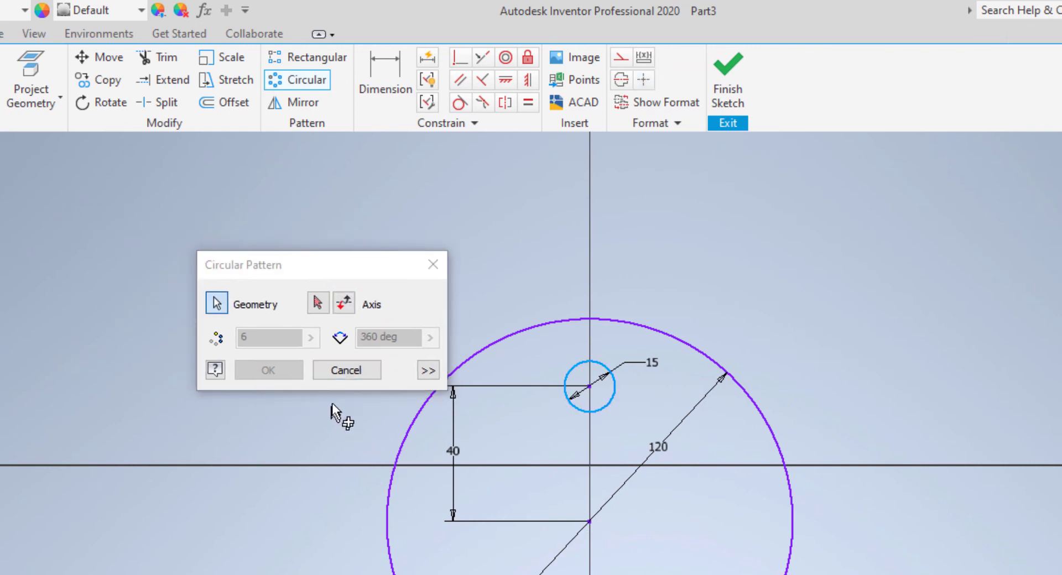
{"action": "left_click", "coordinate": [317, 303]}
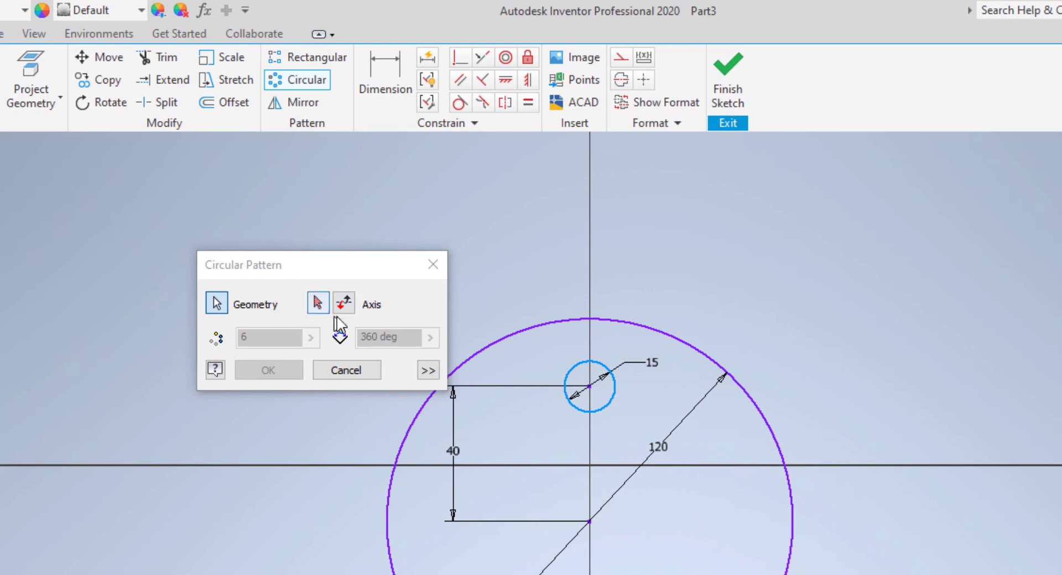
{"action": "left_click", "coordinate": [319, 303]}
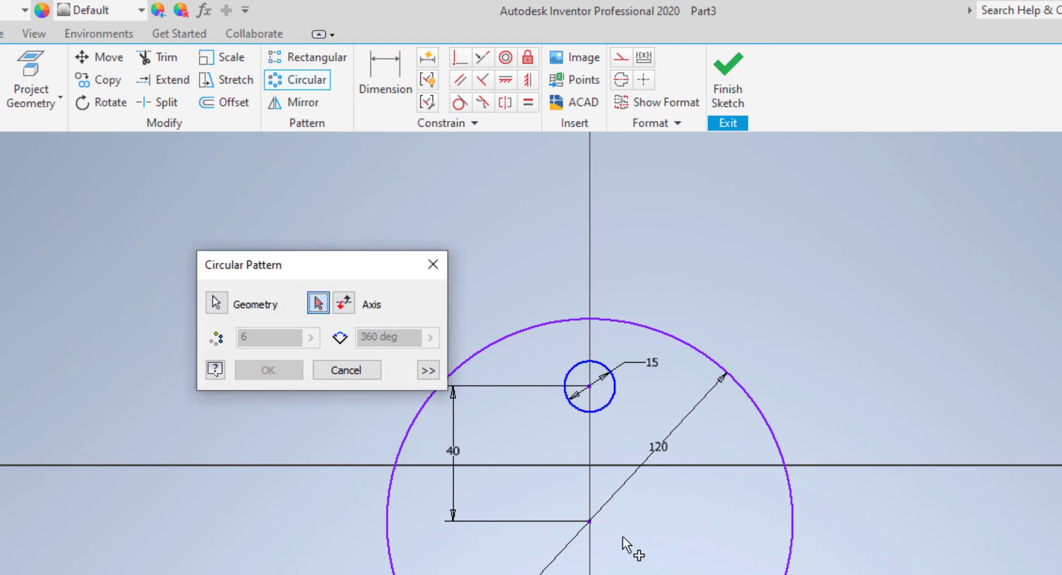
{"action": "scroll", "coordinate": [645, 525], "scroll_direction": "up", "scroll_amount": 3}
{"action": "middle_click_drag", "start_coordinate": [666, 504], "coordinate": [727, 535]}
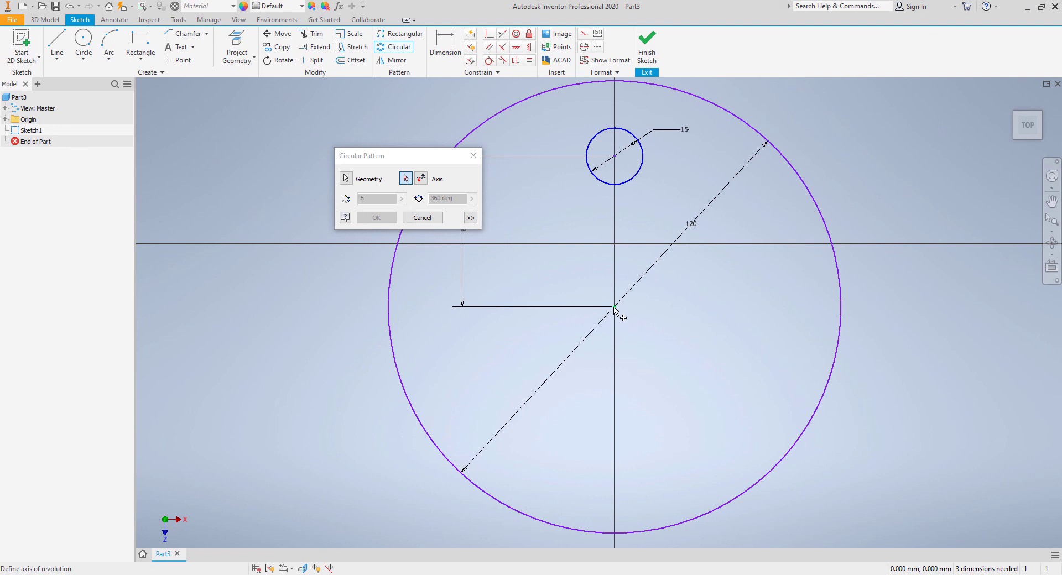
{"action": "left_click", "coordinate": [613, 307]}
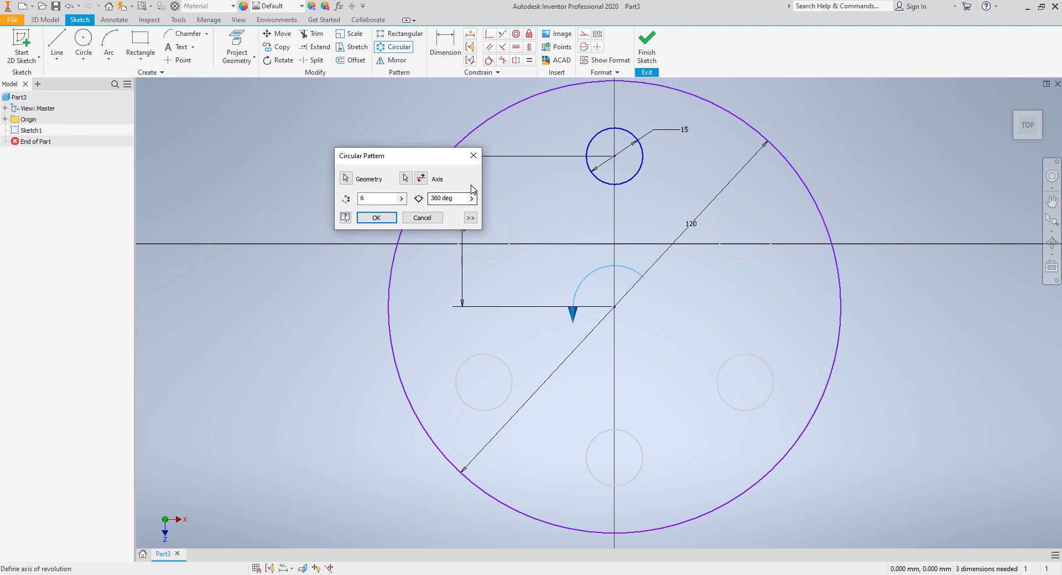
Step: Flip the circular pattern's direction and back, and spread its six instances over an angle of 180 degrees
{"action": "left_click", "coordinate": [421, 178]}
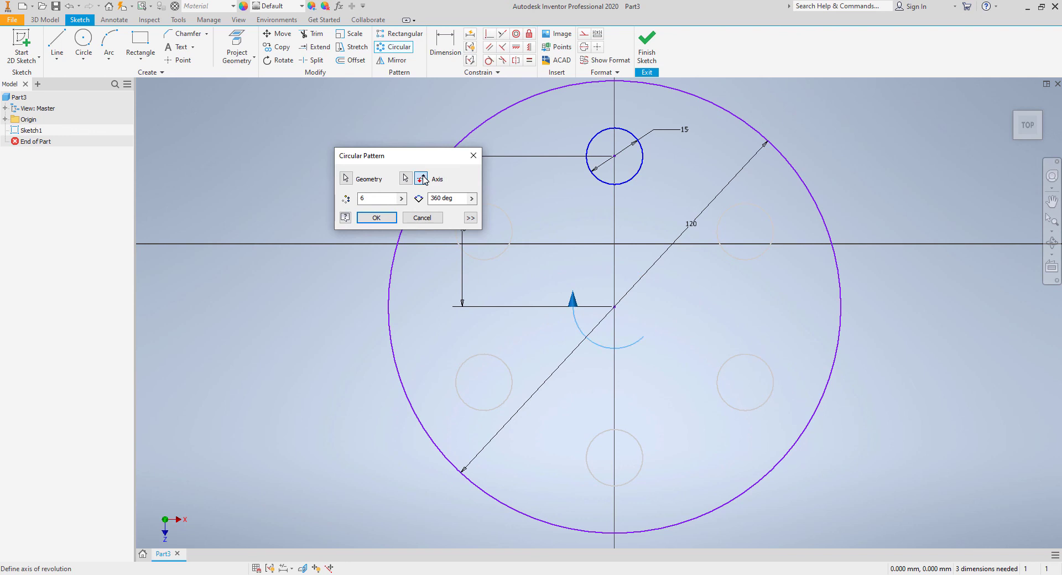
{"action": "left_click", "coordinate": [421, 179]}
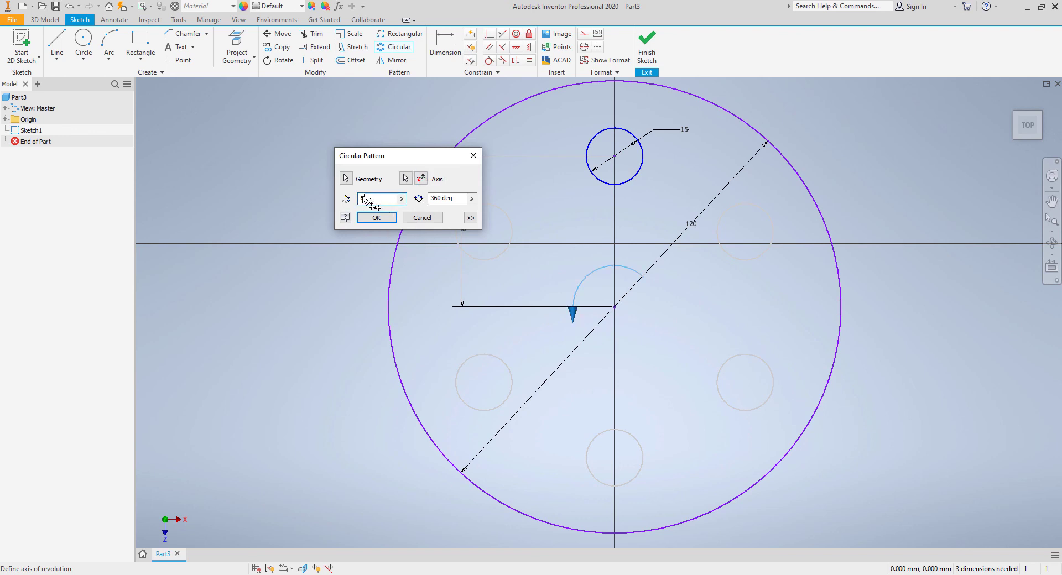
{"action": "left_click_drag", "start_coordinate": [379, 198], "coordinate": [355, 200]}
{"action": "type", "text": "5"}
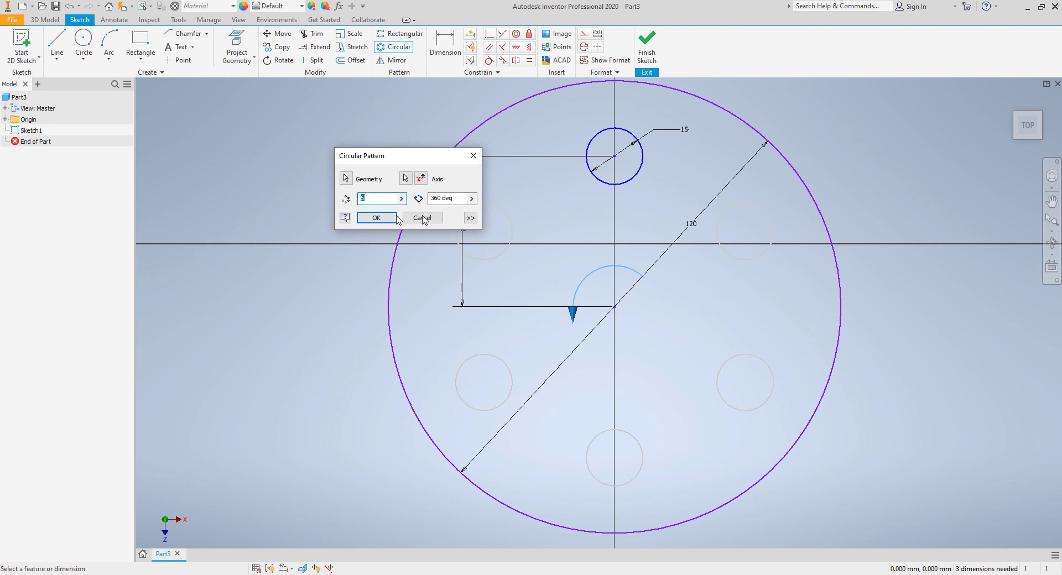
{"action": "left_click_drag", "start_coordinate": [464, 198], "coordinate": [441, 198]}
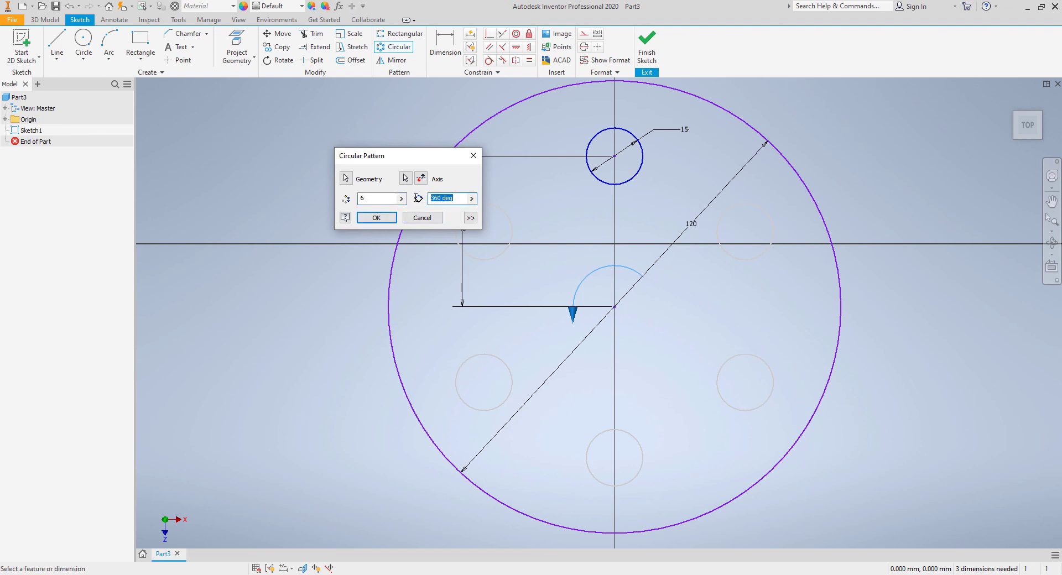
{"action": "left_click", "coordinate": [369, 197]}
{"action": "left_click_drag", "start_coordinate": [465, 198], "coordinate": [422, 203]}
{"action": "type", "text": "180"}
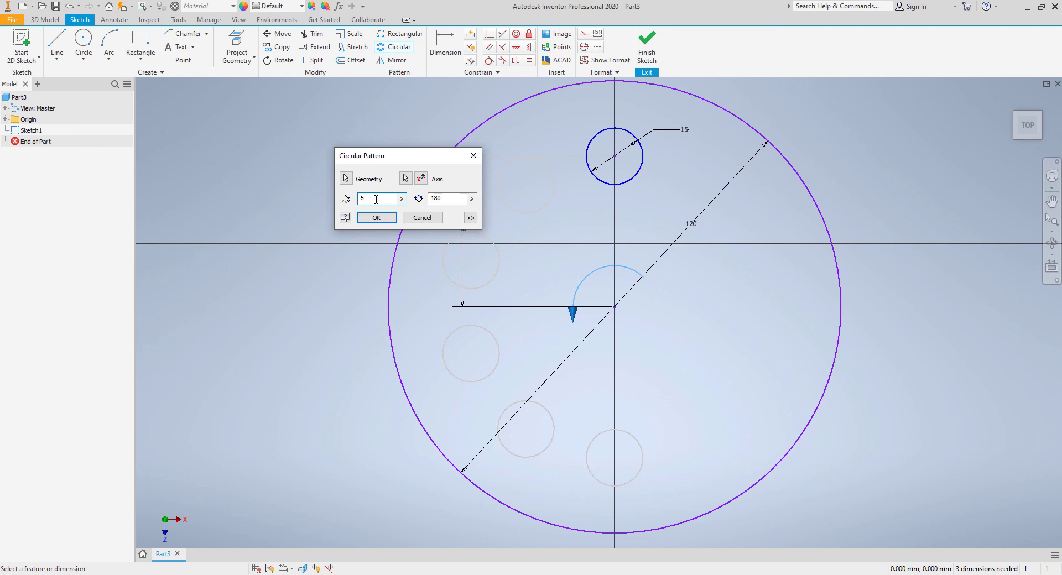
Step: Turn off the Fitted option for the circular pattern and set the angle between instances to 20 degrees
{"action": "left_click", "coordinate": [470, 218]}
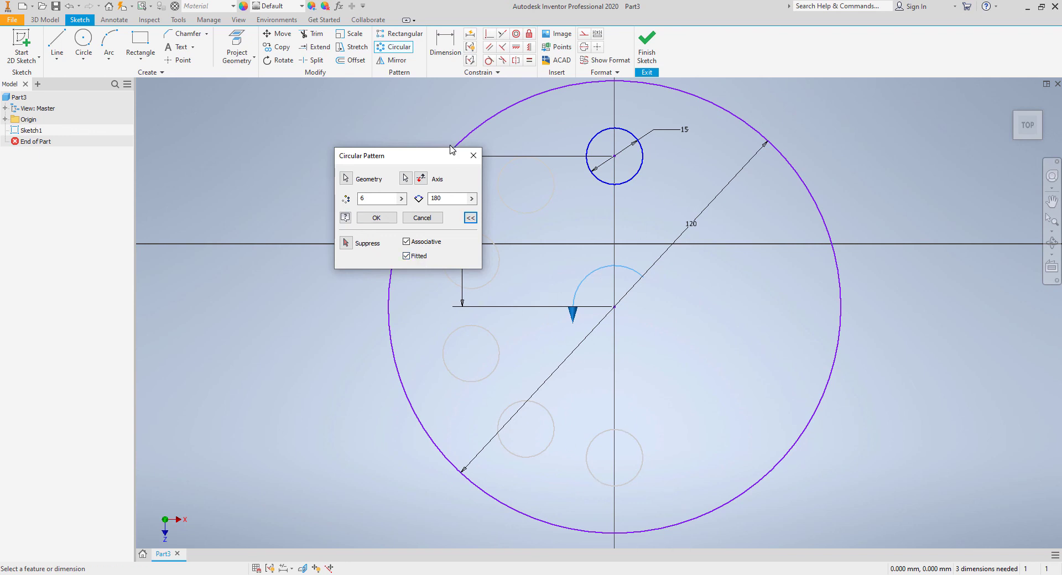
{"action": "left_click", "coordinate": [422, 261]}
{"action": "left_click", "coordinate": [446, 197]}
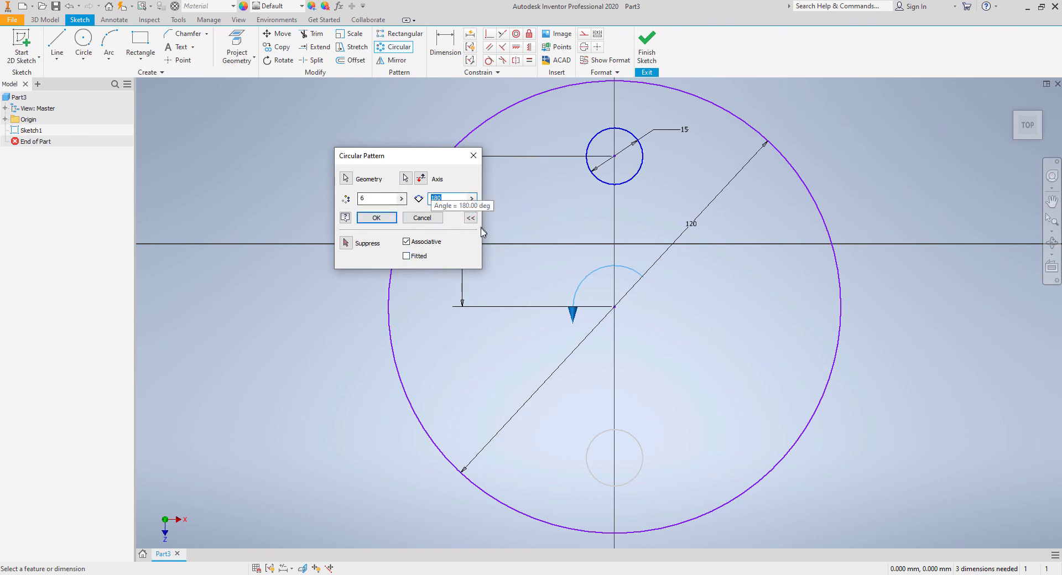
{"action": "type", "text": "20"}
{"action": "scroll", "coordinate": [614, 252], "scroll_direction": "up", "scroll_amount": 4}
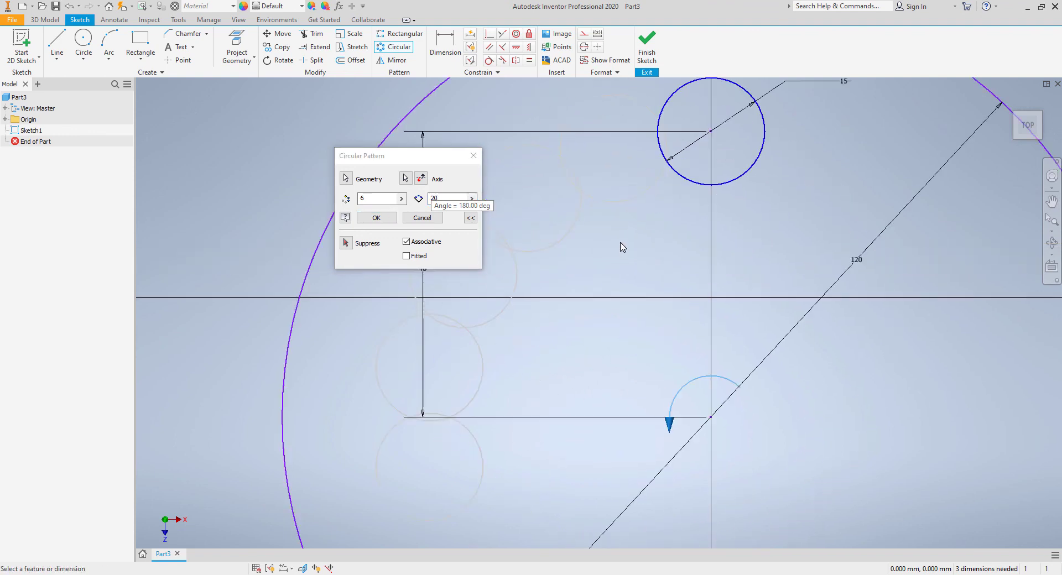
{"action": "mouse_move", "coordinate": [621, 247]}
{"action": "middle_mouse_down"}
{"action": "mouse_move", "coordinate": [671, 315]}
{"action": "mouse_move", "coordinate": [661, 311]}
{"action": "middle_mouse_up"}
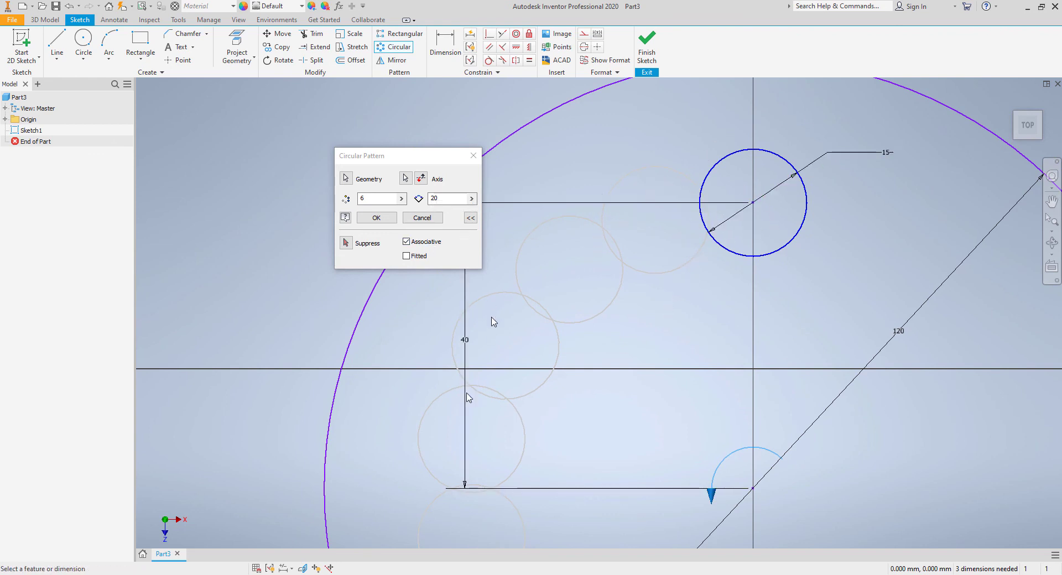
{"action": "mouse_move", "coordinate": [484, 488]}
{"action": "middle_mouse_down"}
{"action": "mouse_move", "coordinate": [476, 481]}
{"action": "mouse_move", "coordinate": [531, 429]}
{"action": "mouse_move", "coordinate": [526, 447]}
{"action": "middle_mouse_up"}
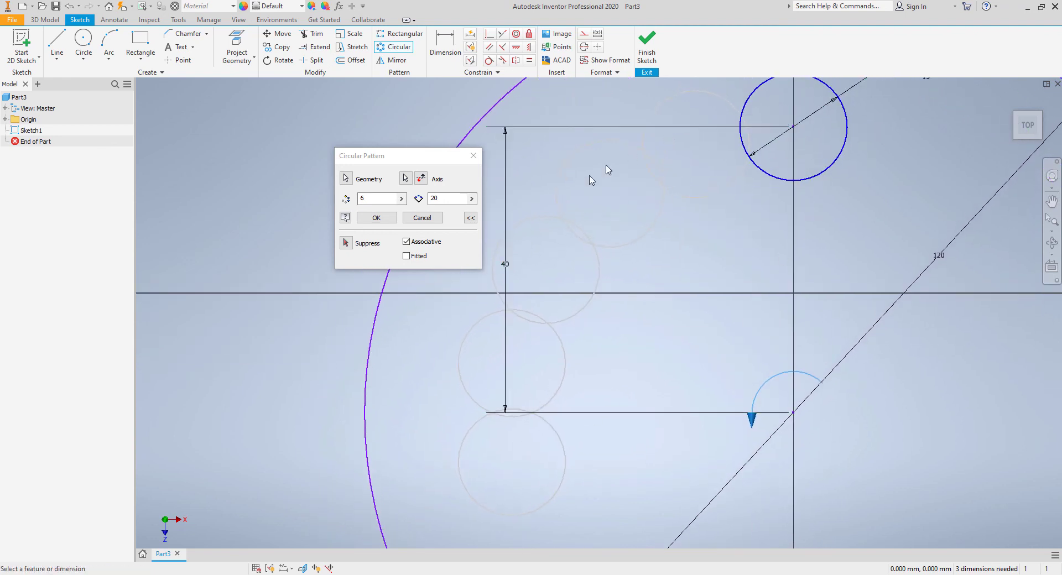
Step: Create the non-fitted pattern of six circles with 30 degrees between instances, and undo it
{"action": "left_click", "coordinate": [448, 197]}
{"action": "type", "text": "30"}
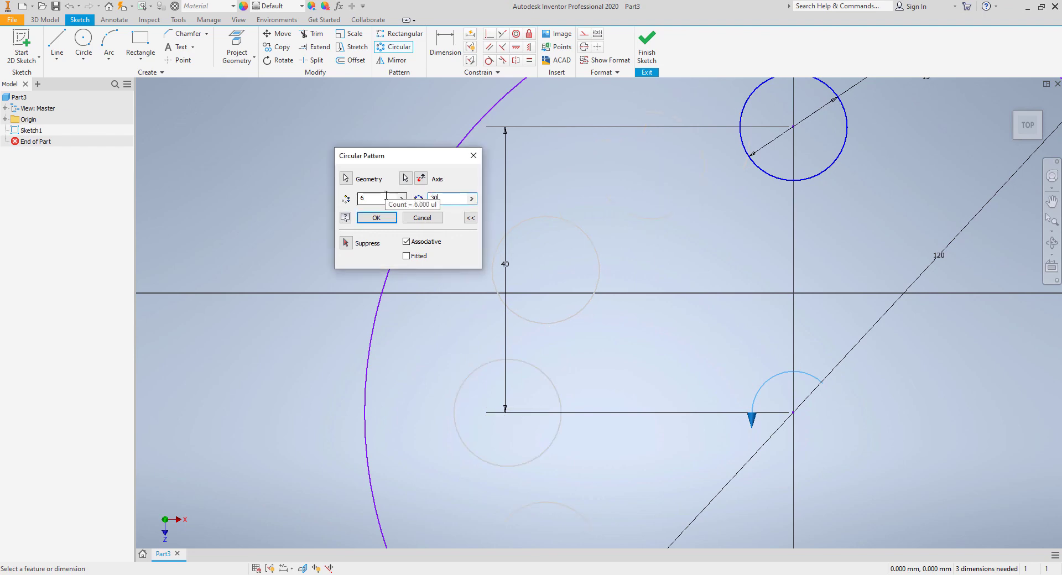
{"action": "scroll", "coordinate": [717, 216], "scroll_direction": "up", "scroll_amount": 3}
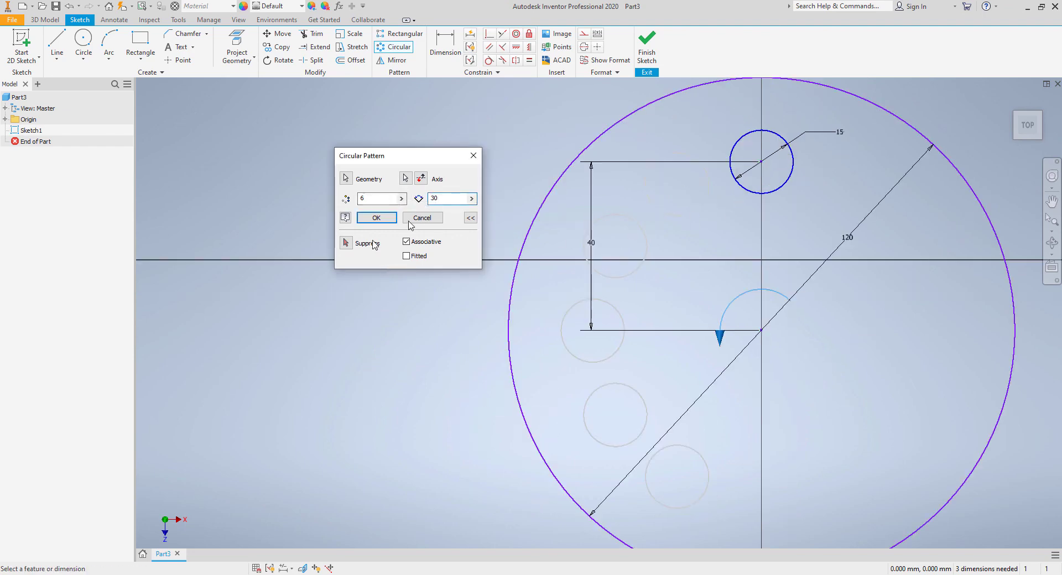
{"action": "left_click", "coordinate": [375, 218]}
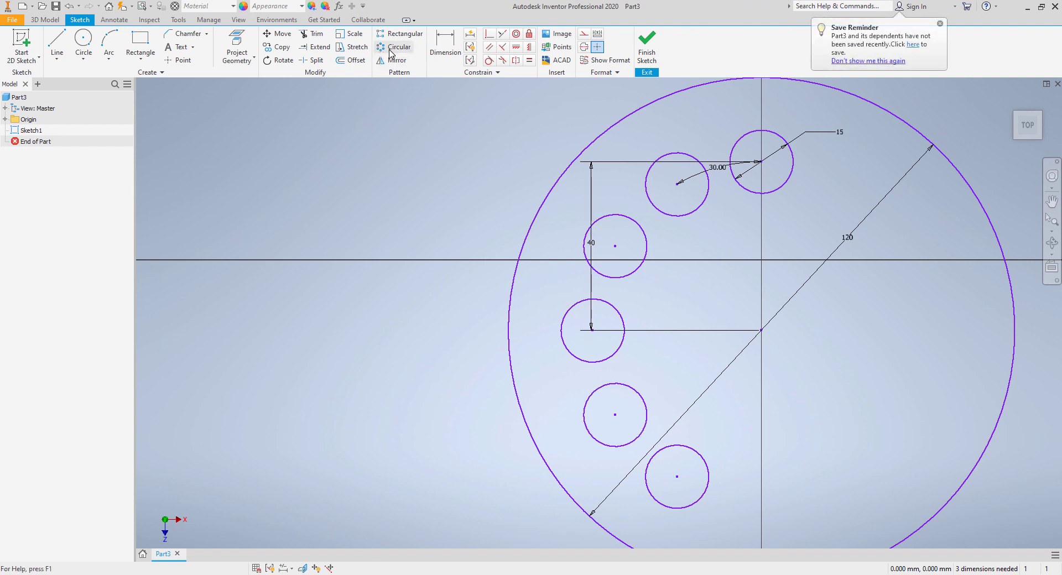
{"action": "key", "text": "ctrl+z"}
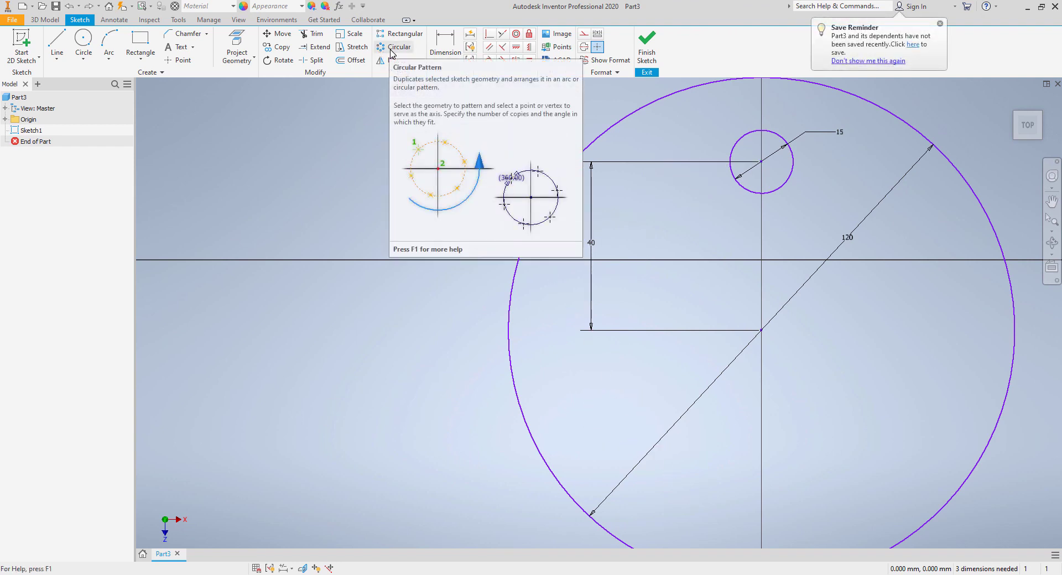
Step: Create a fitted, associative circular pattern of six 15 mm circles over 180 degrees about the large circle's center
{"action": "left_click", "coordinate": [391, 50]}
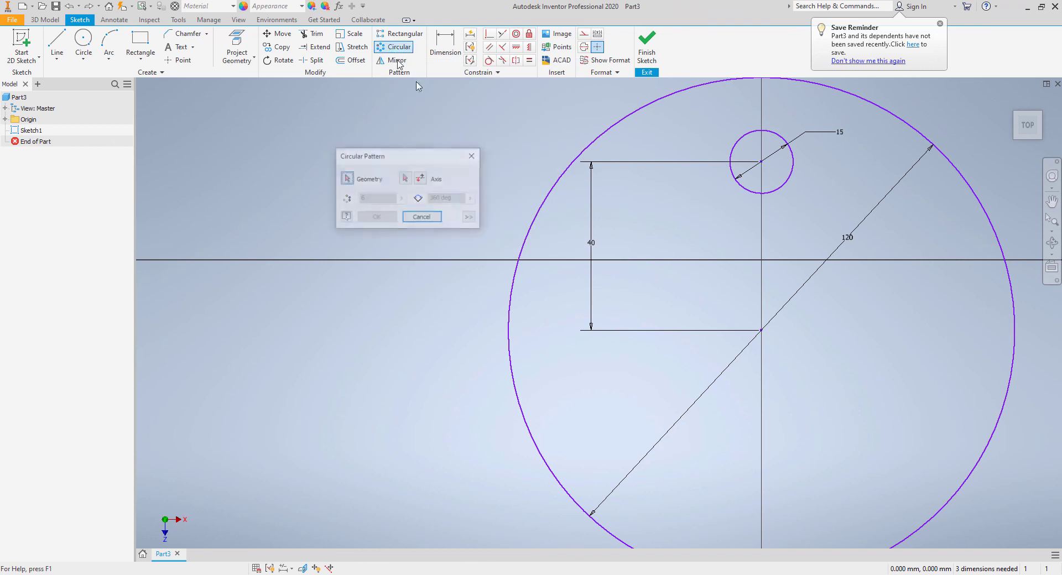
{"action": "left_click", "coordinate": [755, 198]}
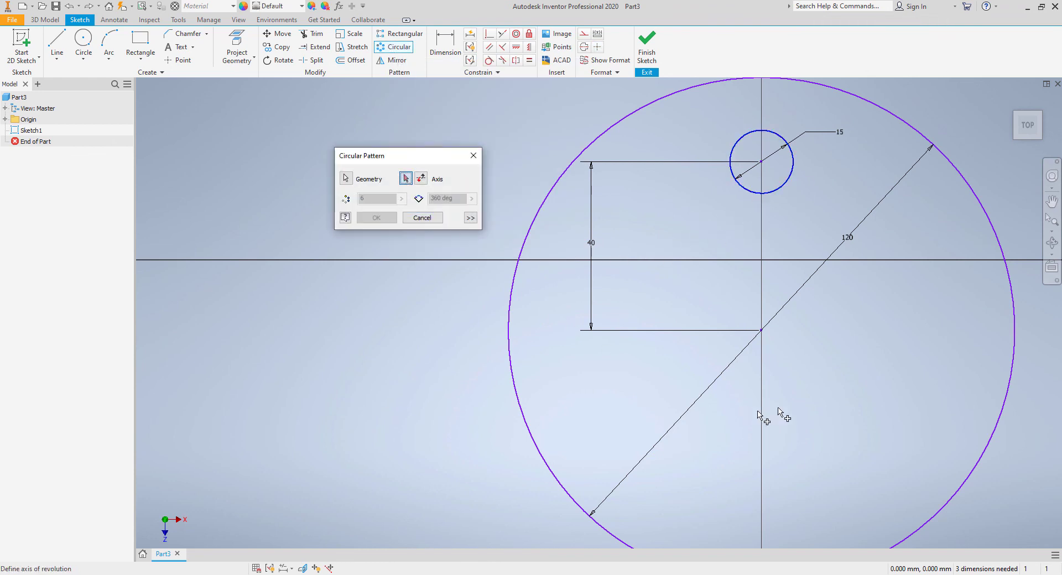
{"action": "left_click", "coordinate": [762, 332]}
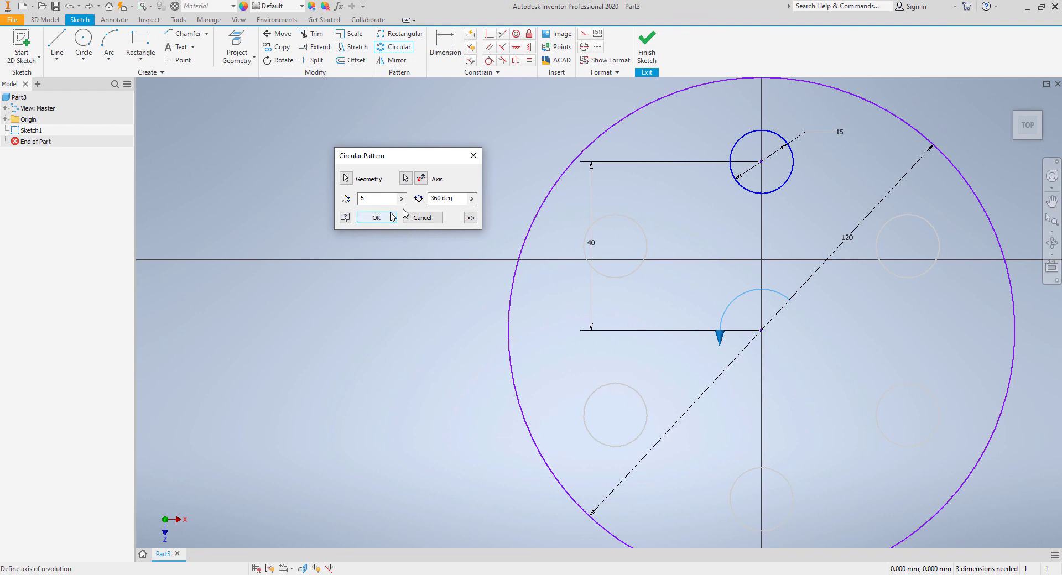
{"action": "double_click", "coordinate": [365, 198]}
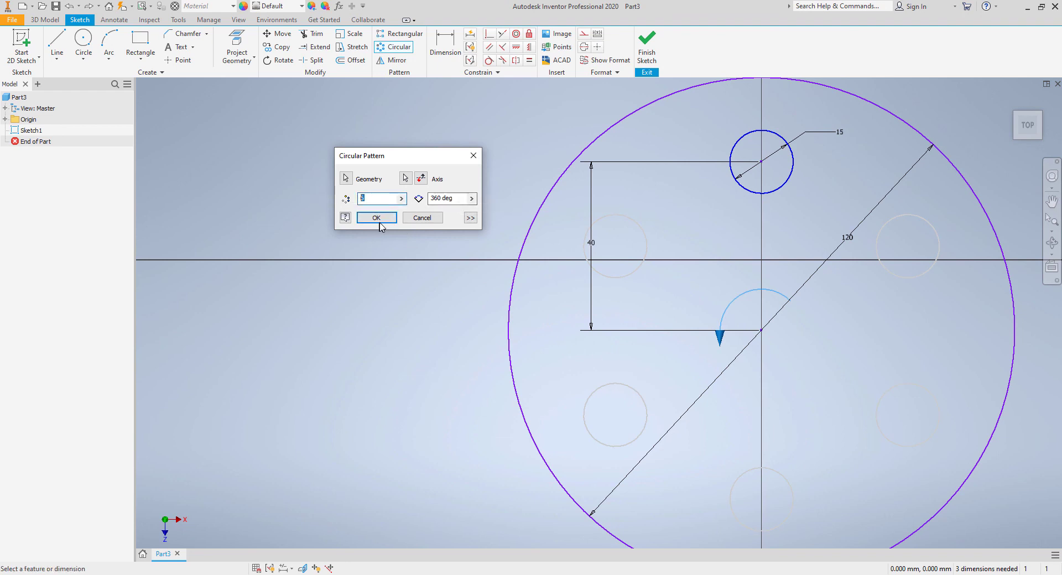
{"action": "left_click", "coordinate": [470, 217]}
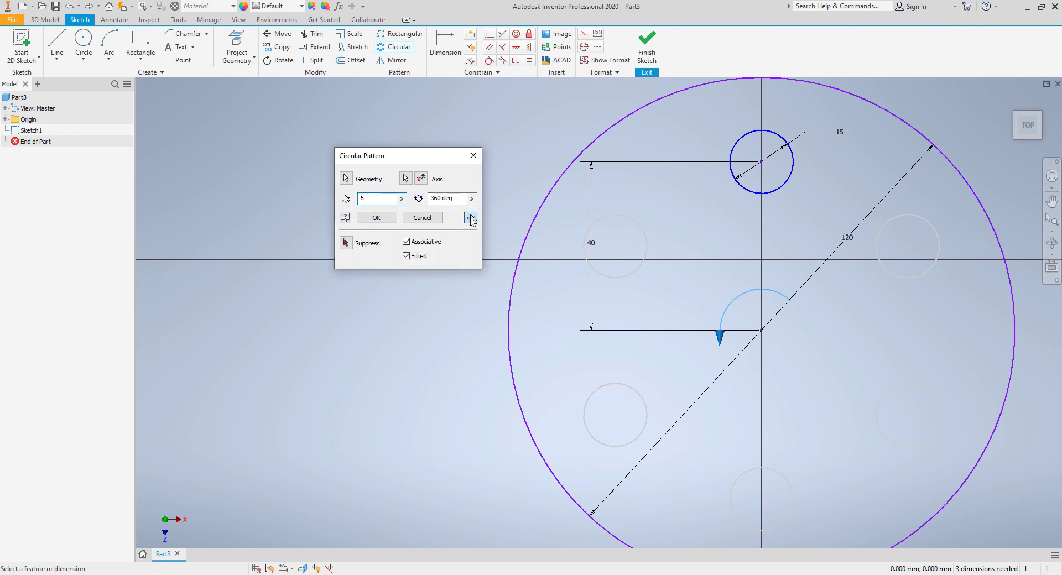
{"action": "key", "text": "Tab"}
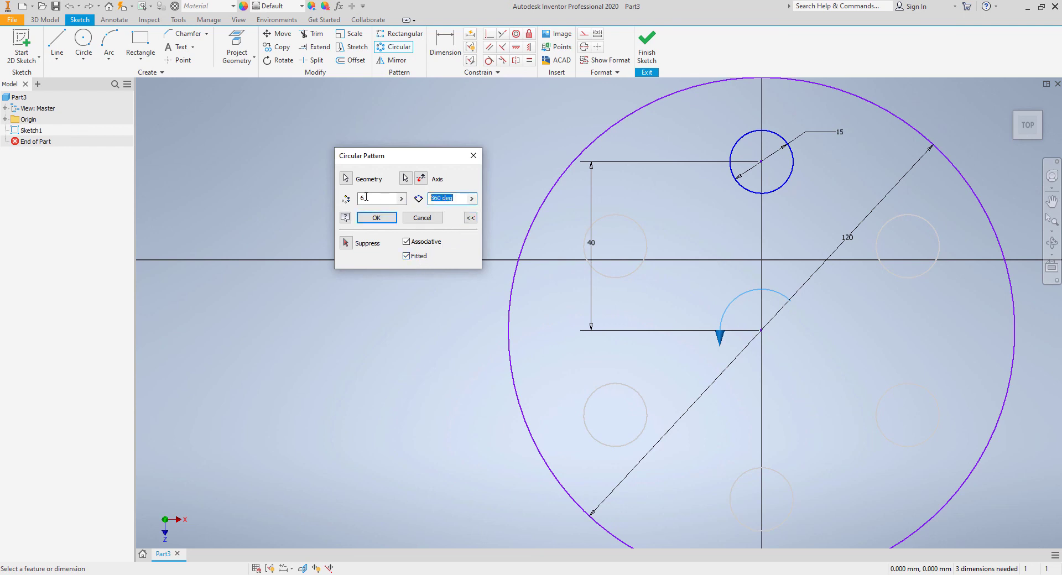
{"action": "type", "text": "180"}
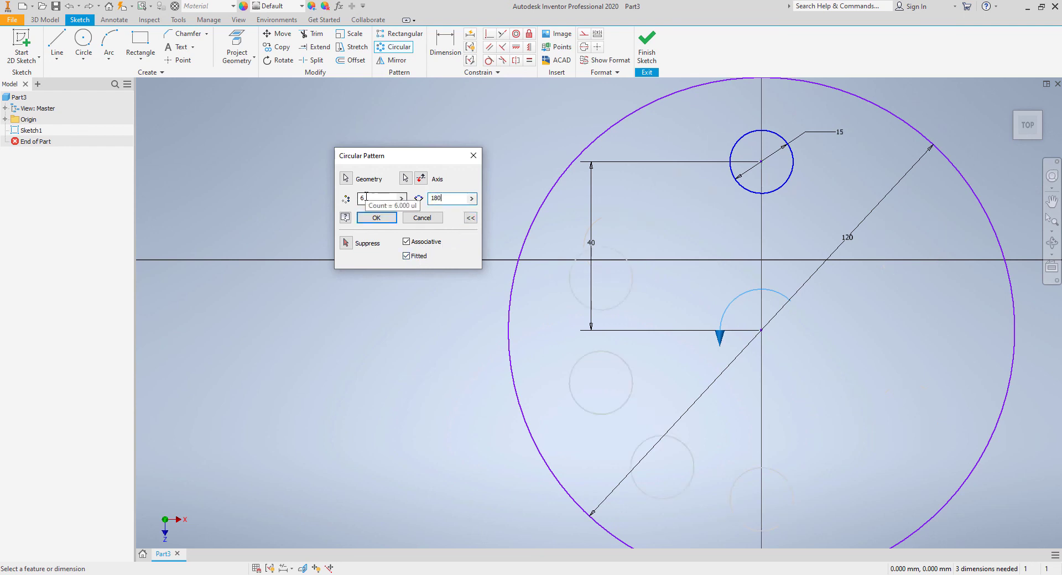
{"action": "left_click", "coordinate": [389, 217]}
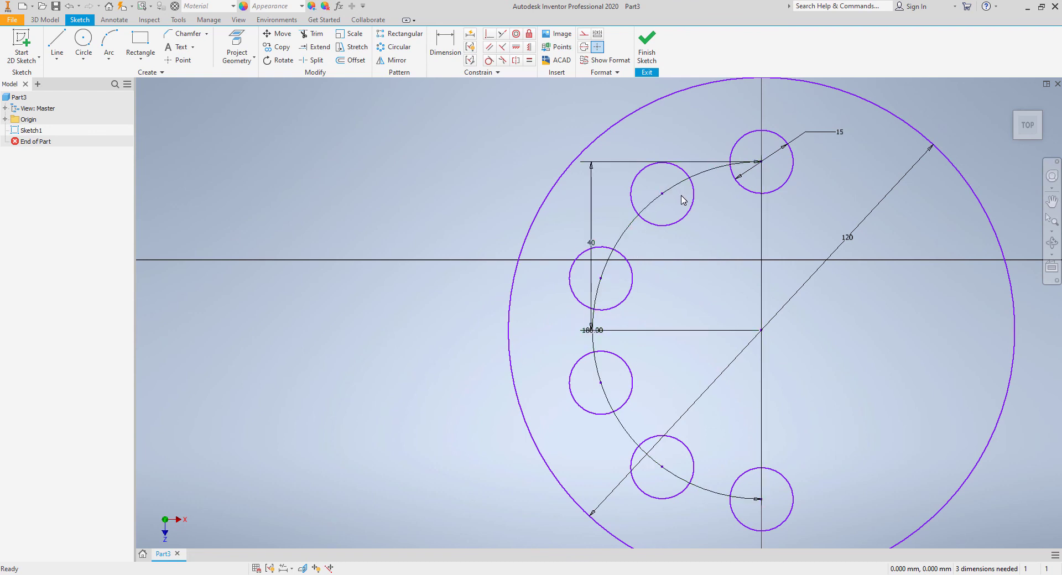
Step: Set the diameter of the pattern's original small circle to 10 mm
{"action": "left_click_drag", "start_coordinate": [691, 203], "coordinate": [695, 218]}
{"action": "left_click", "coordinate": [686, 215]}
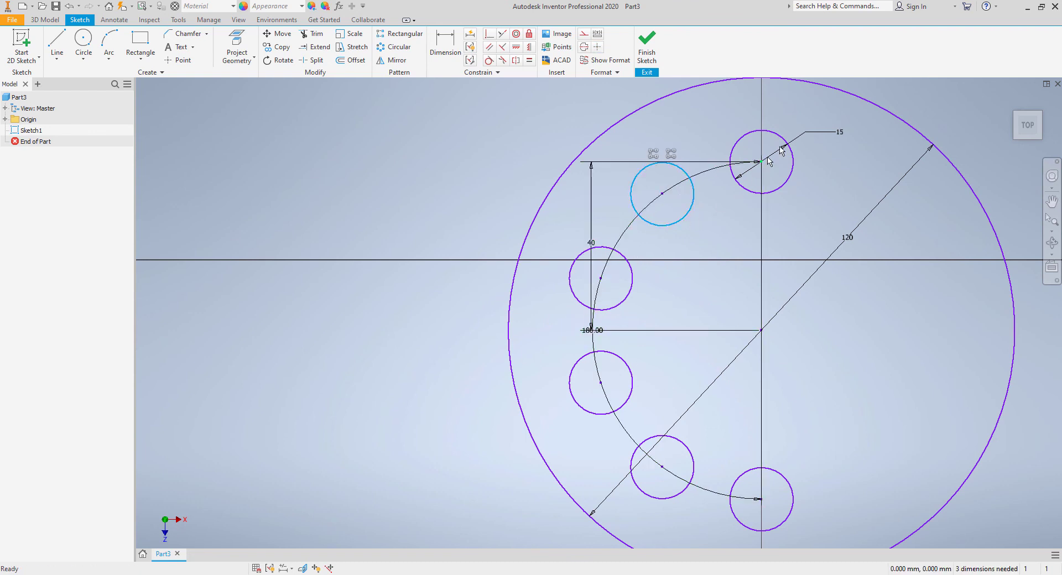
{"action": "left_click", "coordinate": [842, 136]}
{"action": "double_click", "coordinate": [840, 134]}
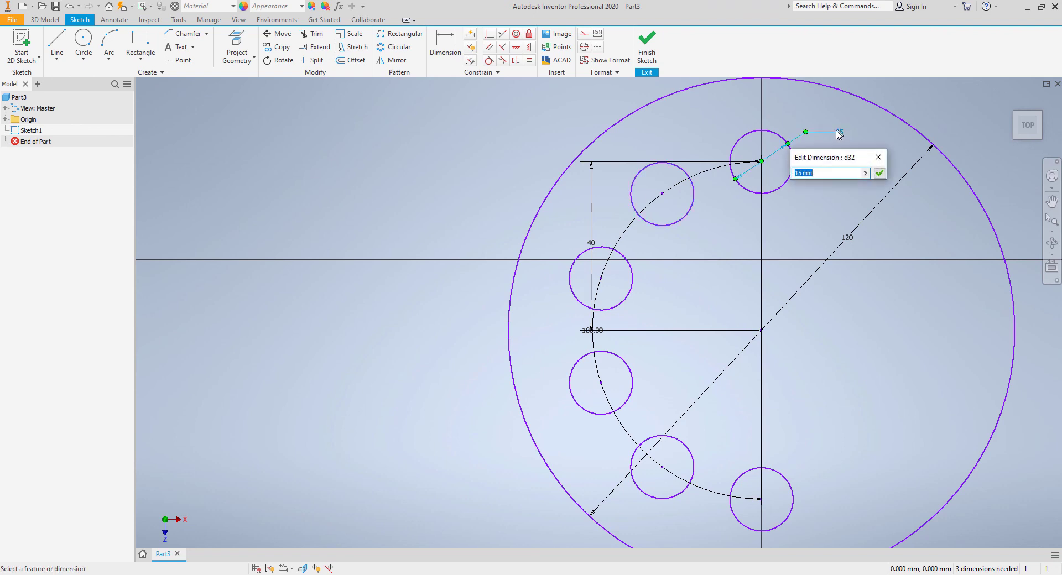
{"action": "type", "text": "10"}
{"action": "key", "text": "Return"}
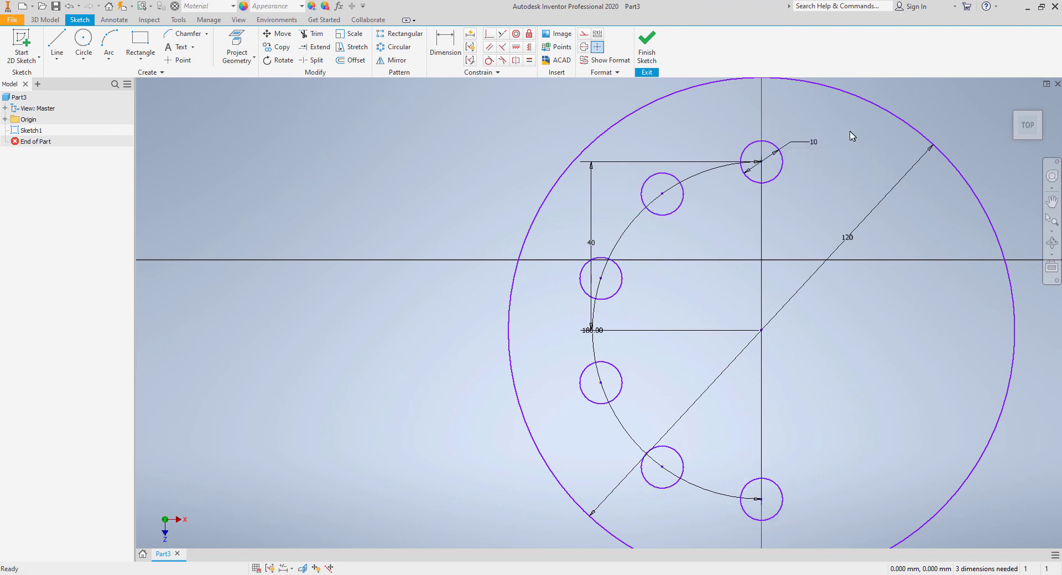
Step: Undo the small circle's diameter change and the 180-degree circular pattern
{"action": "middle_click_drag", "start_coordinate": [806, 198], "coordinate": [754, 194]}
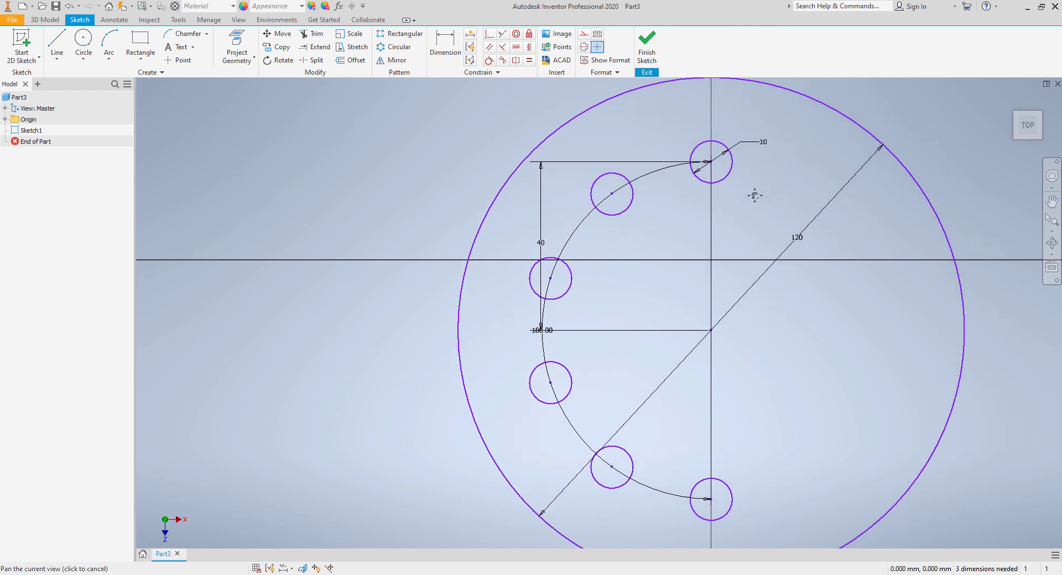
{"action": "scroll", "coordinate": [522, 330], "scroll_direction": "down", "scroll_amount": 3}
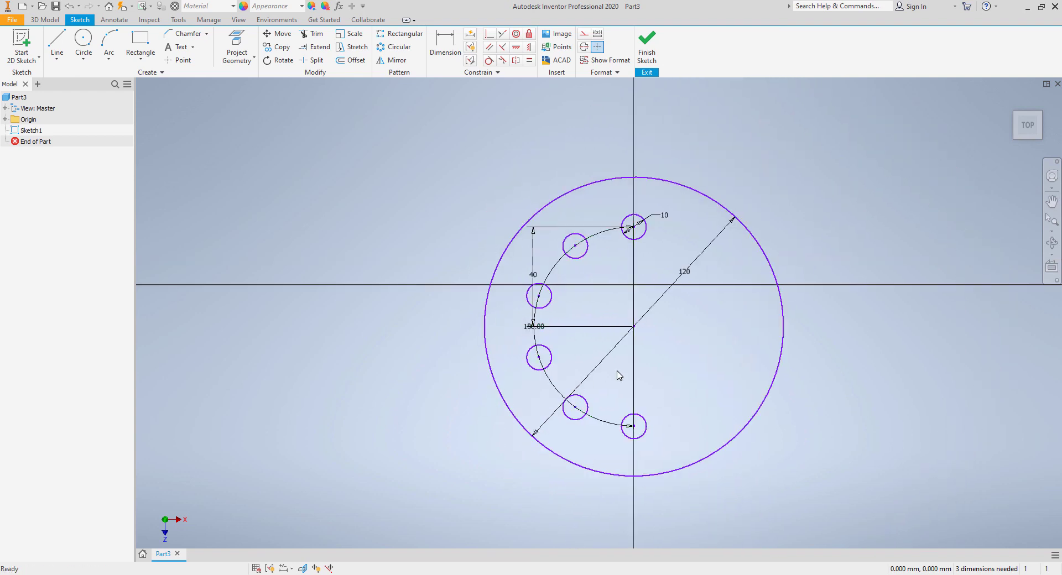
{"action": "key", "text": "ctrl+z"}
{"action": "key", "text": "ctrl+z"}
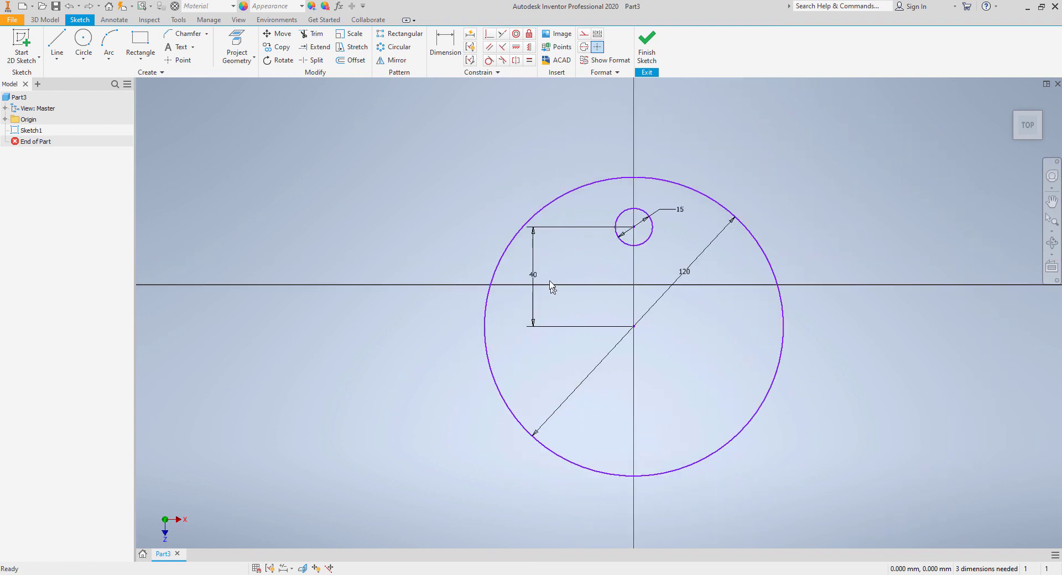
{"action": "scroll", "coordinate": [576, 332], "scroll_direction": "up", "scroll_amount": 3}
{"action": "middle_click_drag", "start_coordinate": [525, 322], "coordinate": [504, 313]}
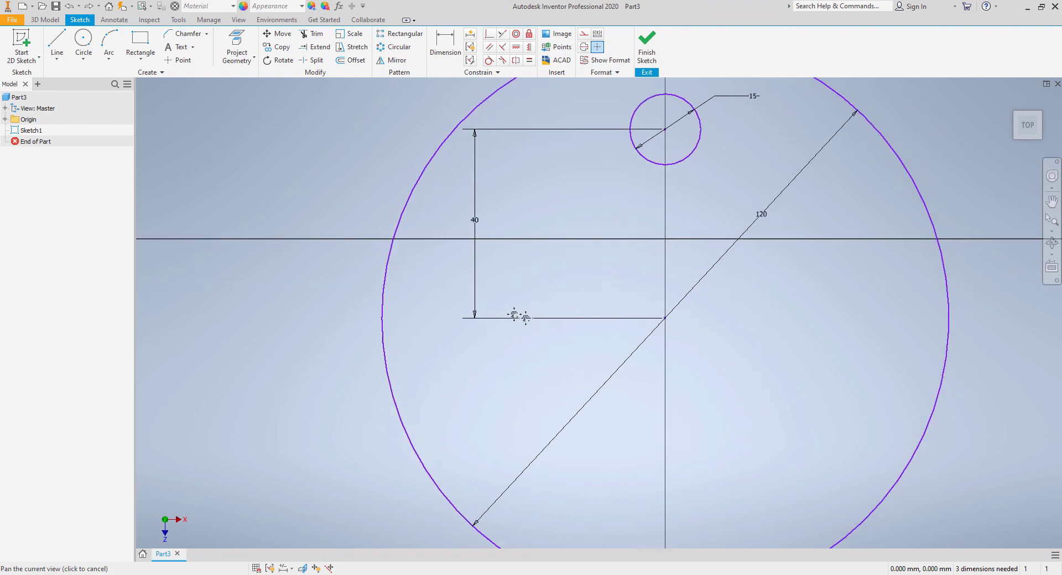
{"action": "scroll", "coordinate": [506, 314], "scroll_direction": "down", "scroll_amount": 3}
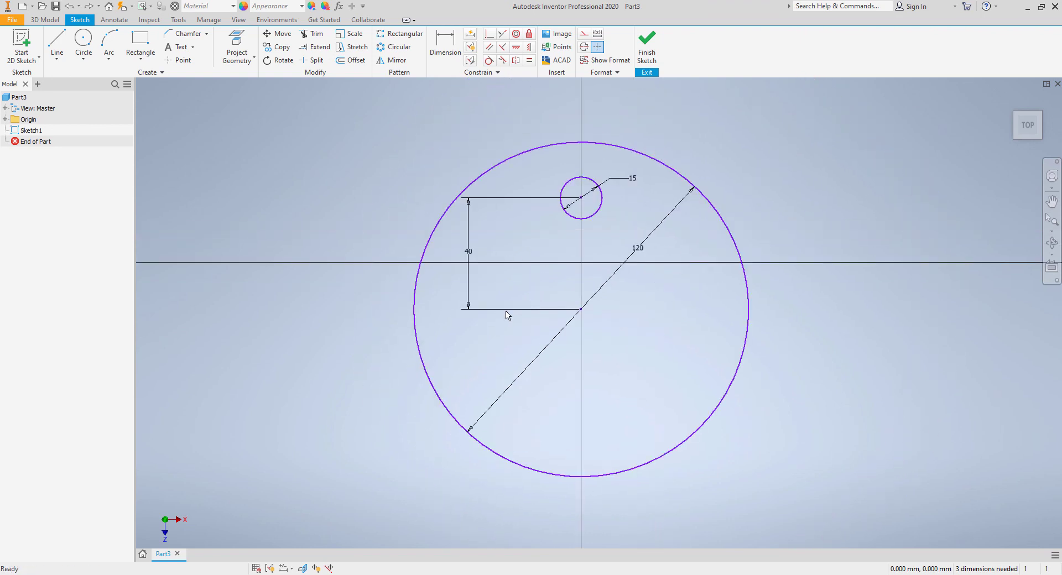
{"action": "left_click", "coordinate": [395, 60]}
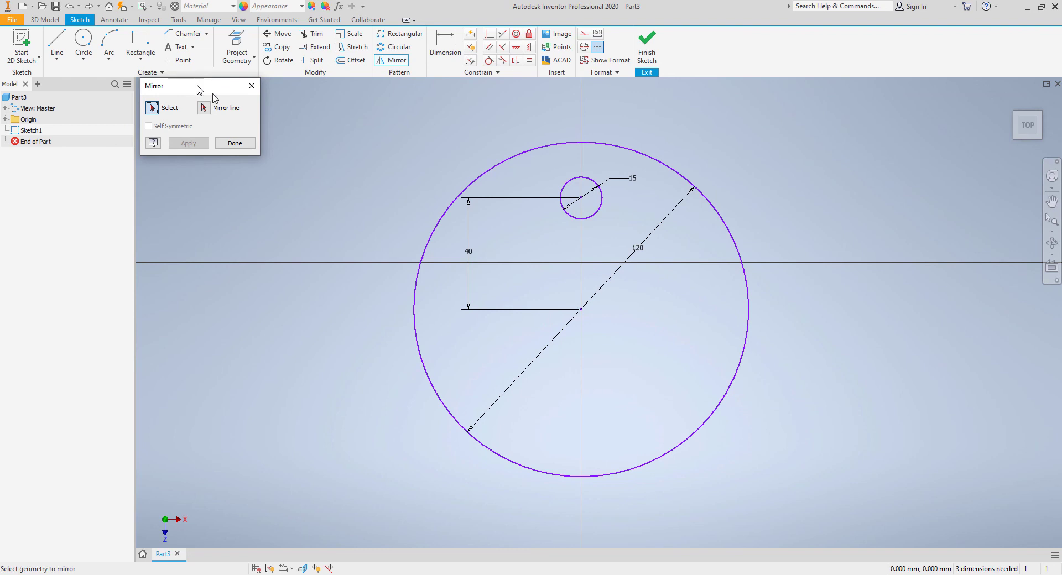
{"action": "left_click_drag", "start_coordinate": [197, 88], "coordinate": [324, 184]}
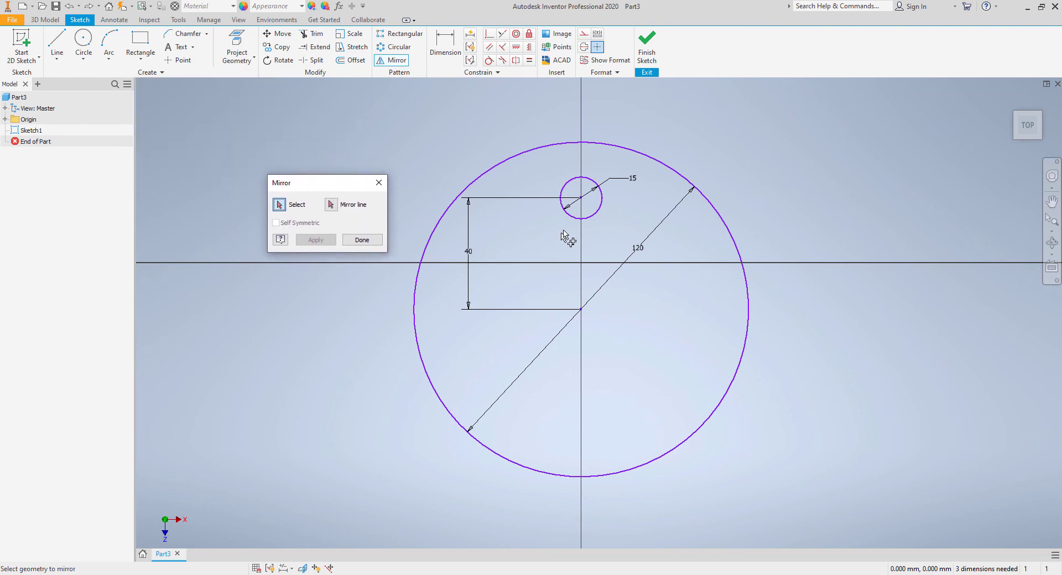
{"action": "left_click", "coordinate": [596, 211]}
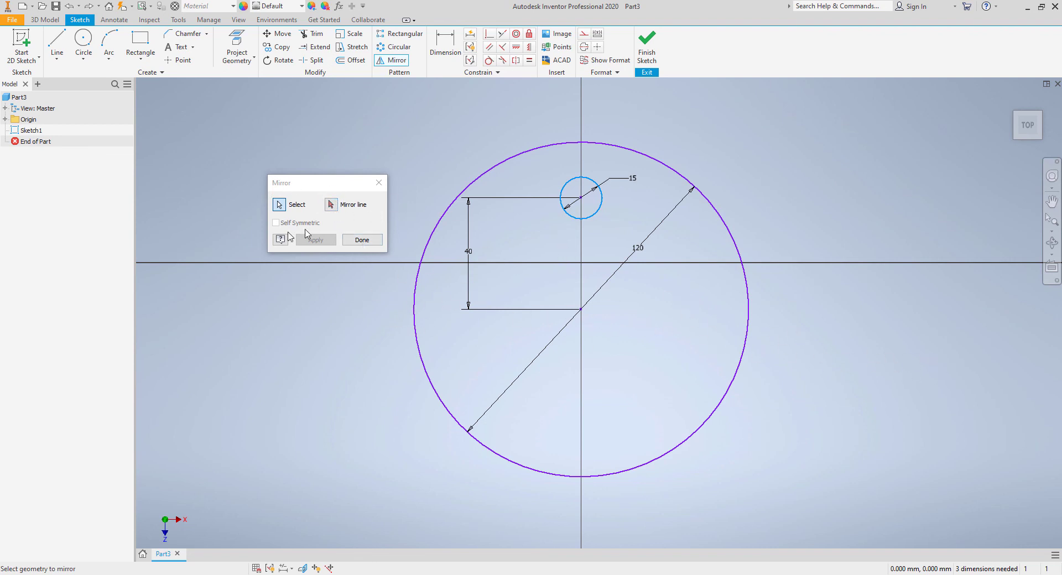
{"action": "left_click", "coordinate": [364, 240]}
Step: Draw a horizontal line about 97 mm long from the large circle's center outward to the right, past its edge
{"action": "left_click", "coordinate": [55, 41]}
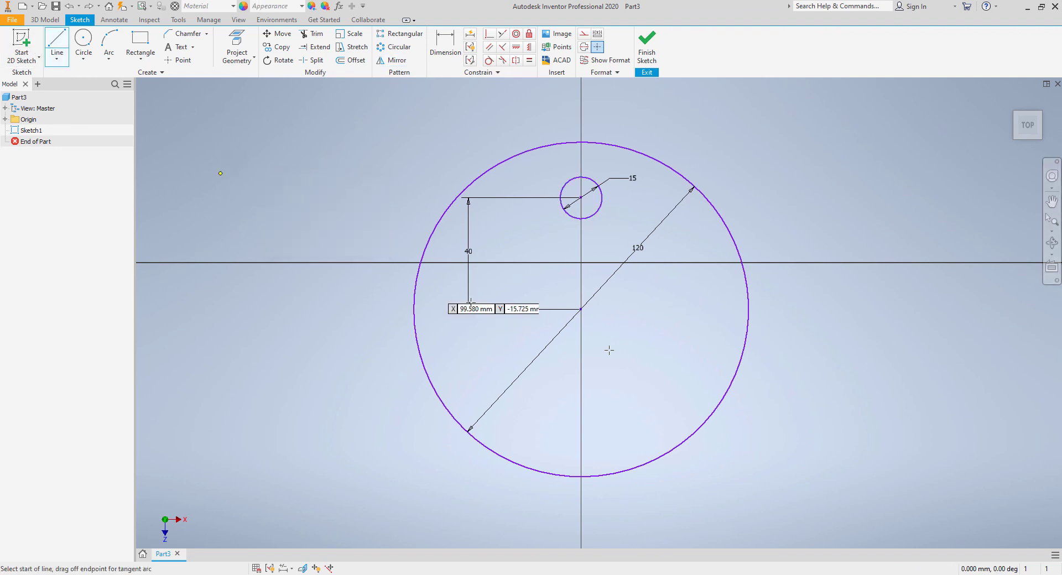
{"action": "left_click", "coordinate": [581, 309]}
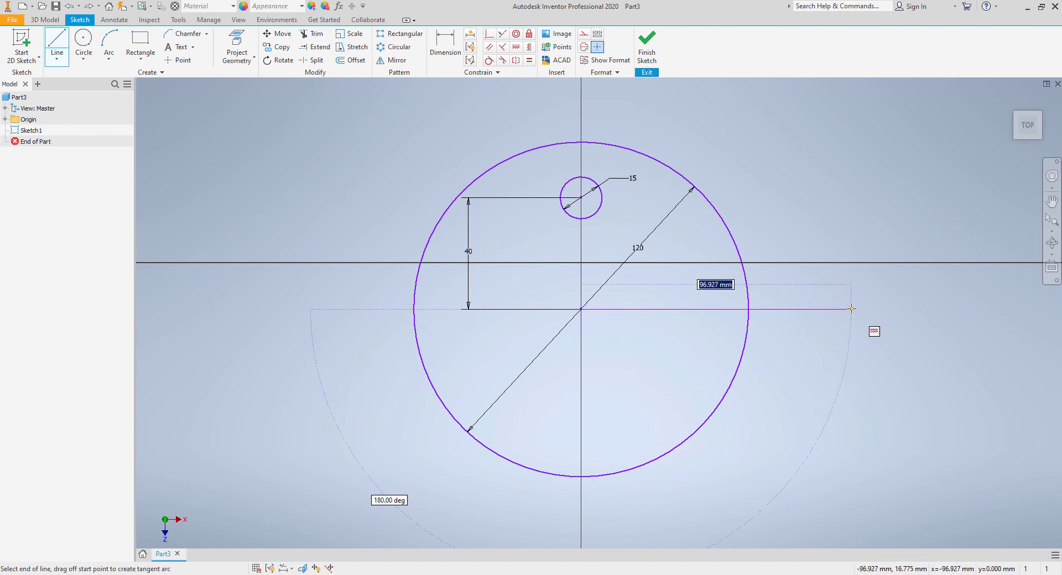
{"action": "left_click", "coordinate": [851, 309]}
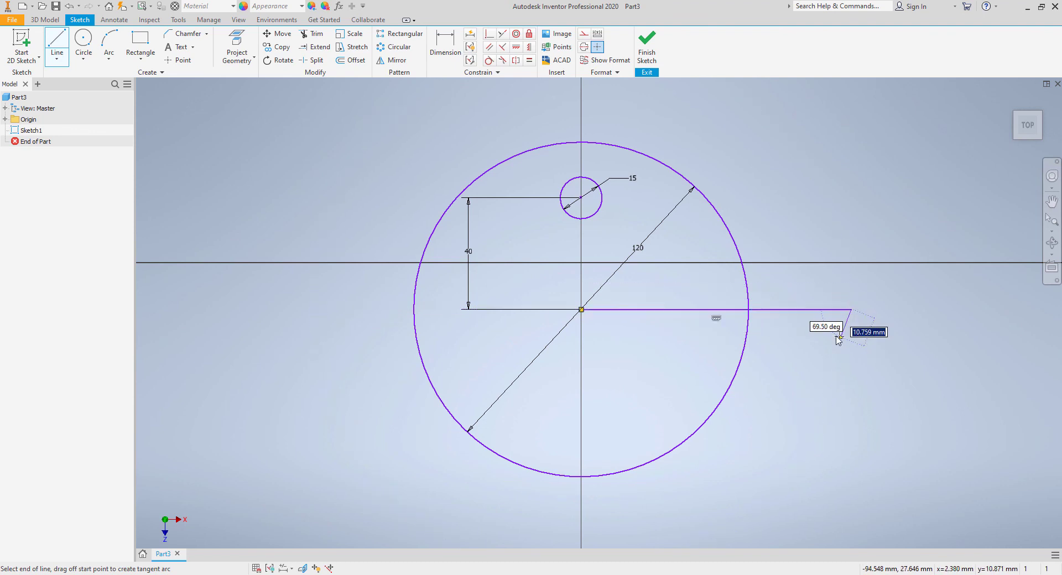
{"action": "key", "text": "Escape"}
Step: Mirror the small circle across the horizontal line through the large circle's center
{"action": "left_click", "coordinate": [393, 60]}
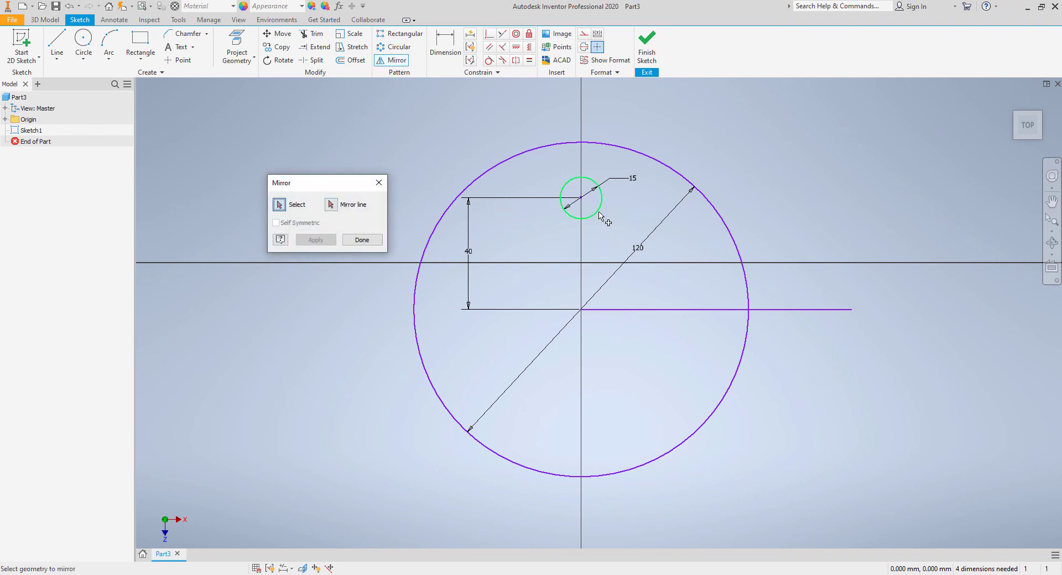
{"action": "left_click", "coordinate": [598, 215]}
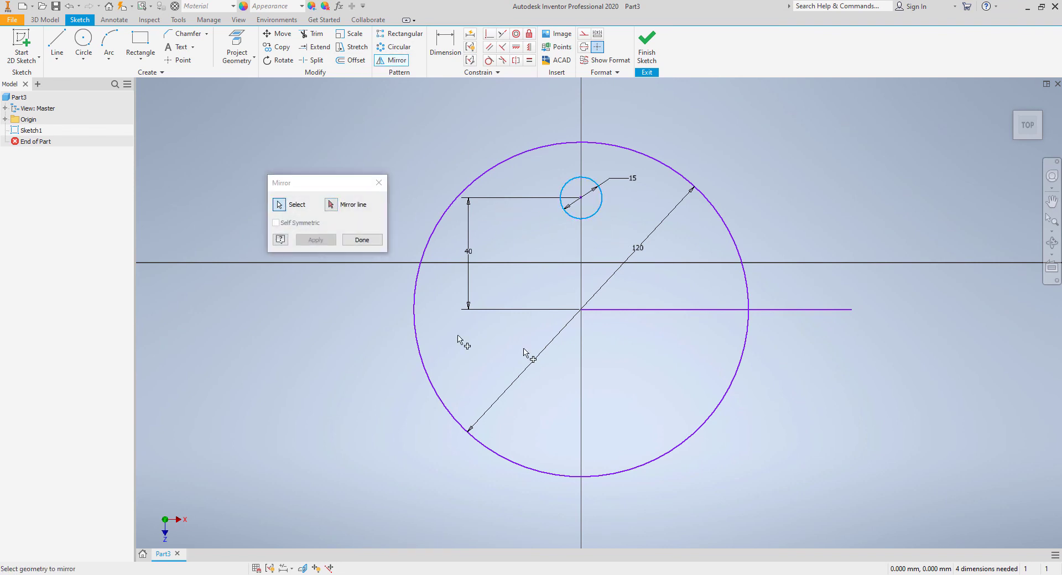
{"action": "left_click", "coordinate": [331, 205]}
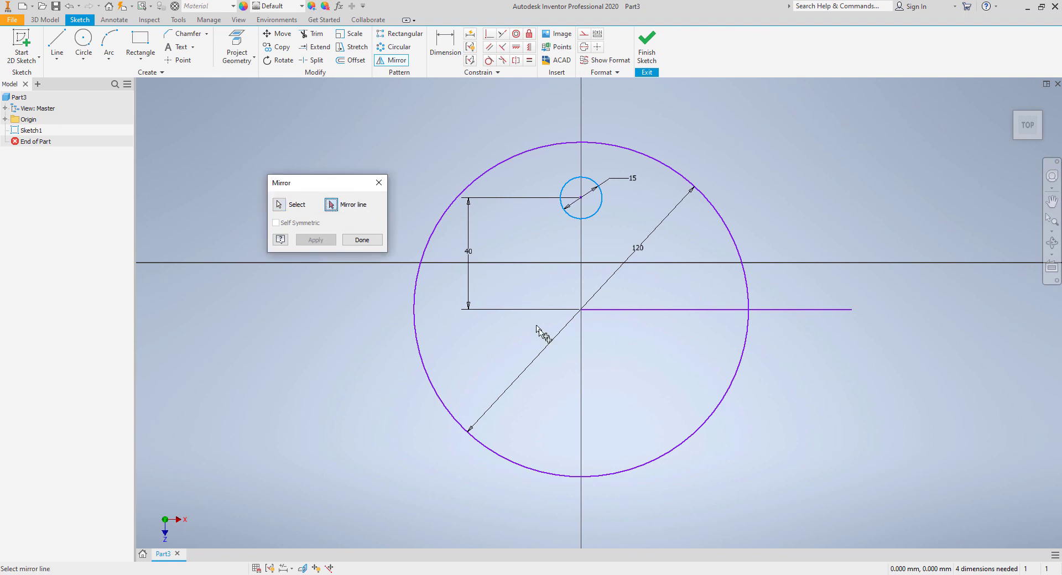
{"action": "left_click", "coordinate": [636, 310]}
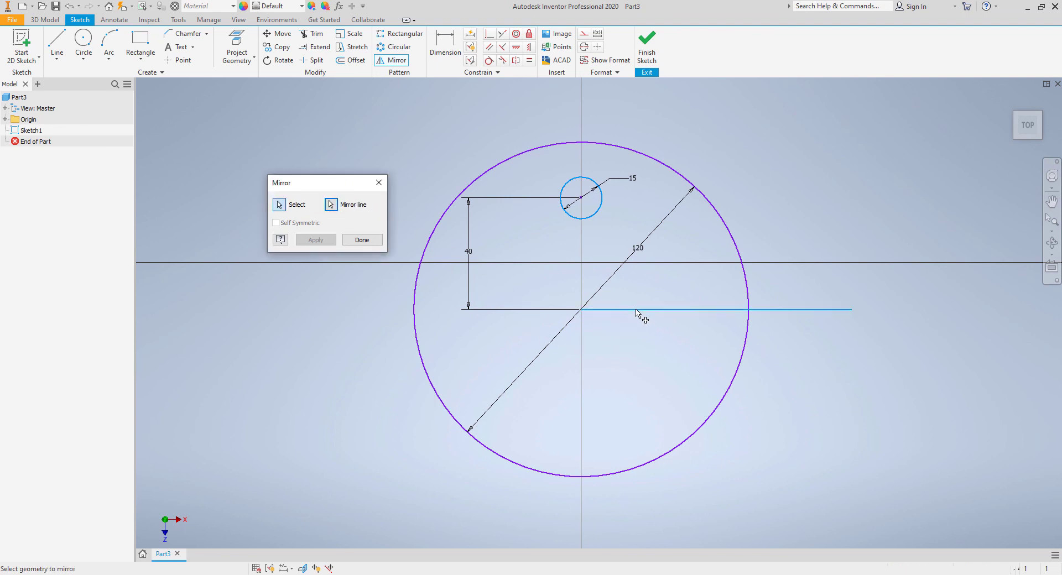
{"action": "left_click", "coordinate": [315, 239]}
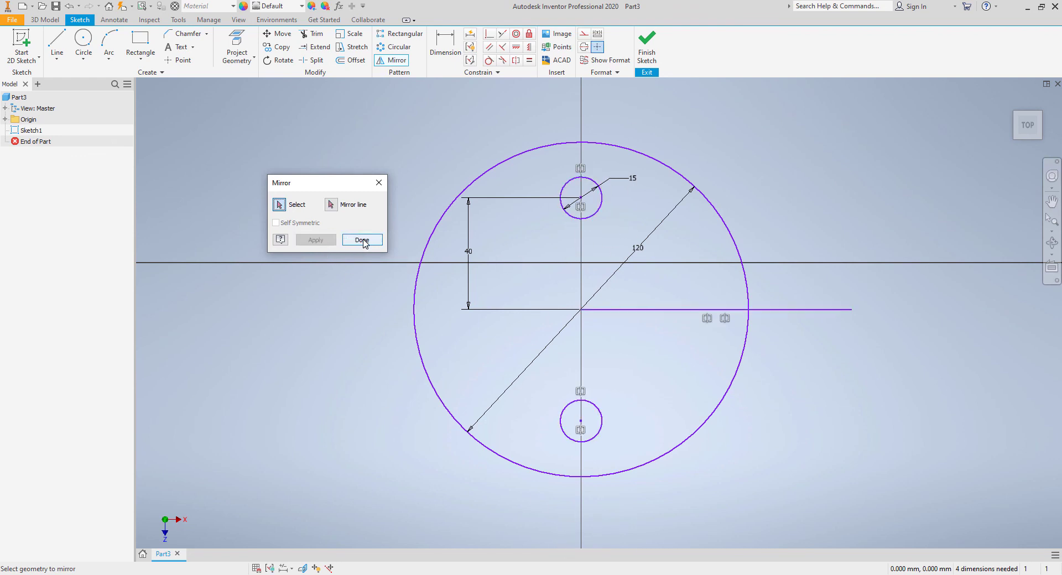
{"action": "left_click", "coordinate": [358, 241]}
Step: Set the diameter of the original small circle above the mirror line to 20 mm
{"action": "left_click", "coordinate": [595, 407]}
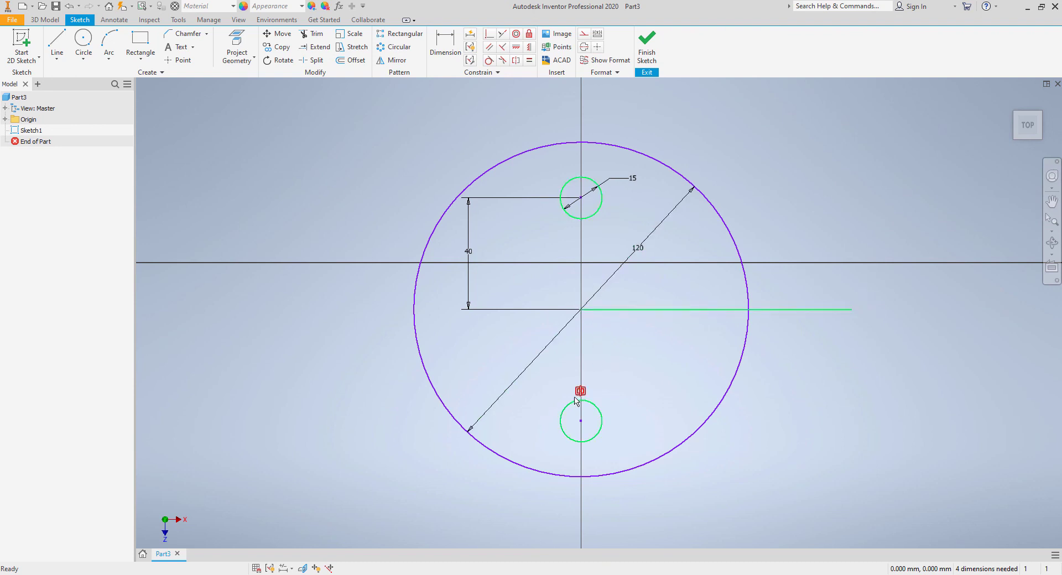
{"action": "left_click", "coordinate": [595, 215]}
{"action": "double_click", "coordinate": [639, 179]}
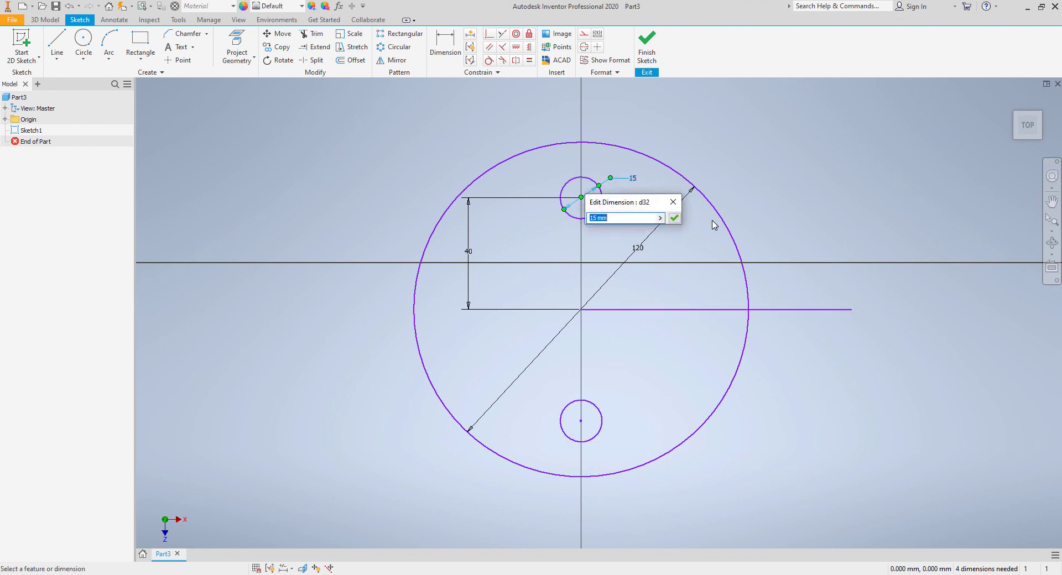
{"action": "type", "text": "20"}
{"action": "key", "text": "Return"}
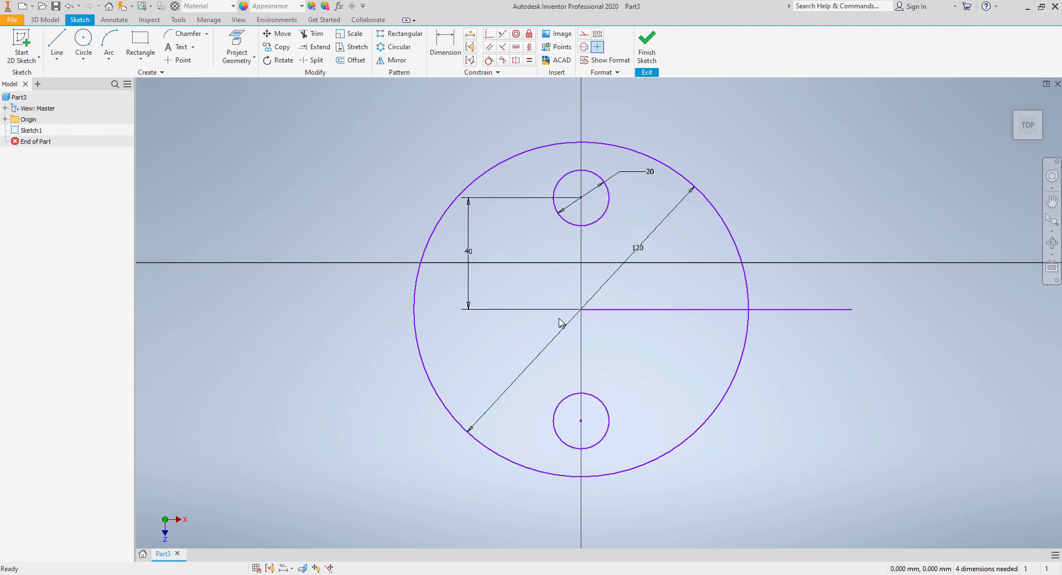
Step: Set the vertical distance between the original small circle's center and the large circle's center to 20 mm
{"action": "double_click", "coordinate": [467, 253]}
{"action": "type", "text": "20"}
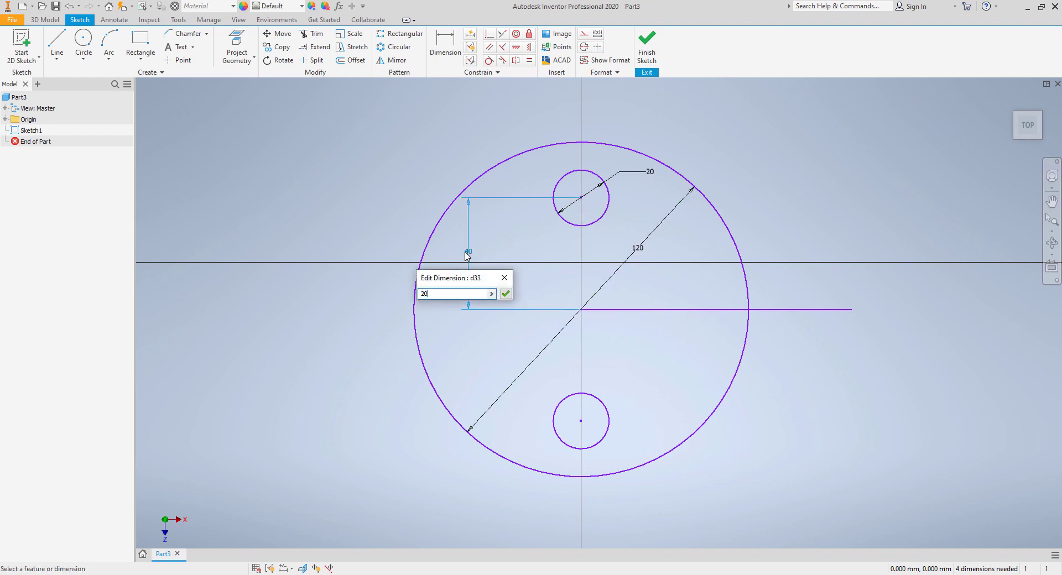
{"action": "key", "text": "Return"}
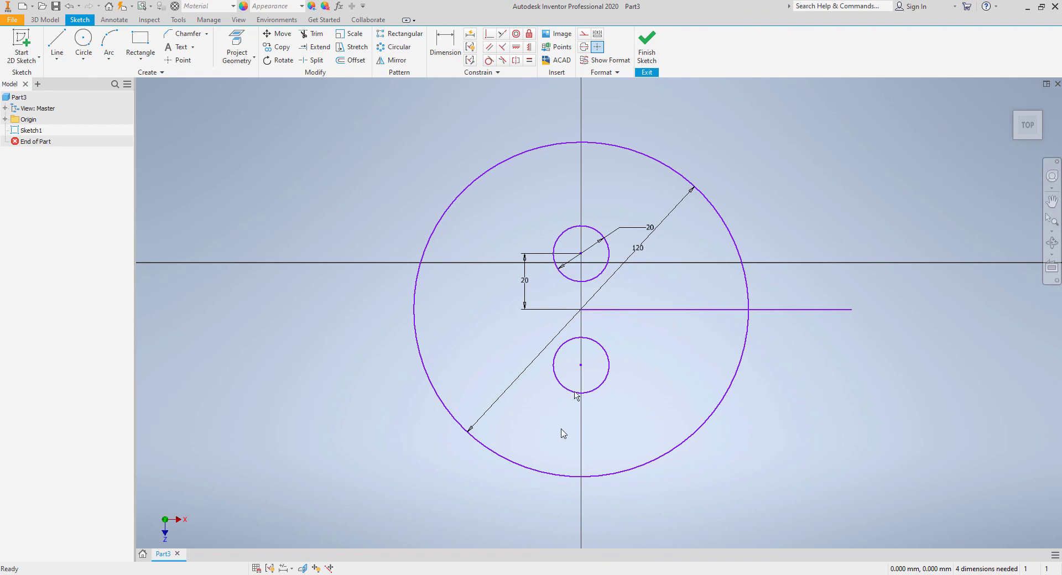